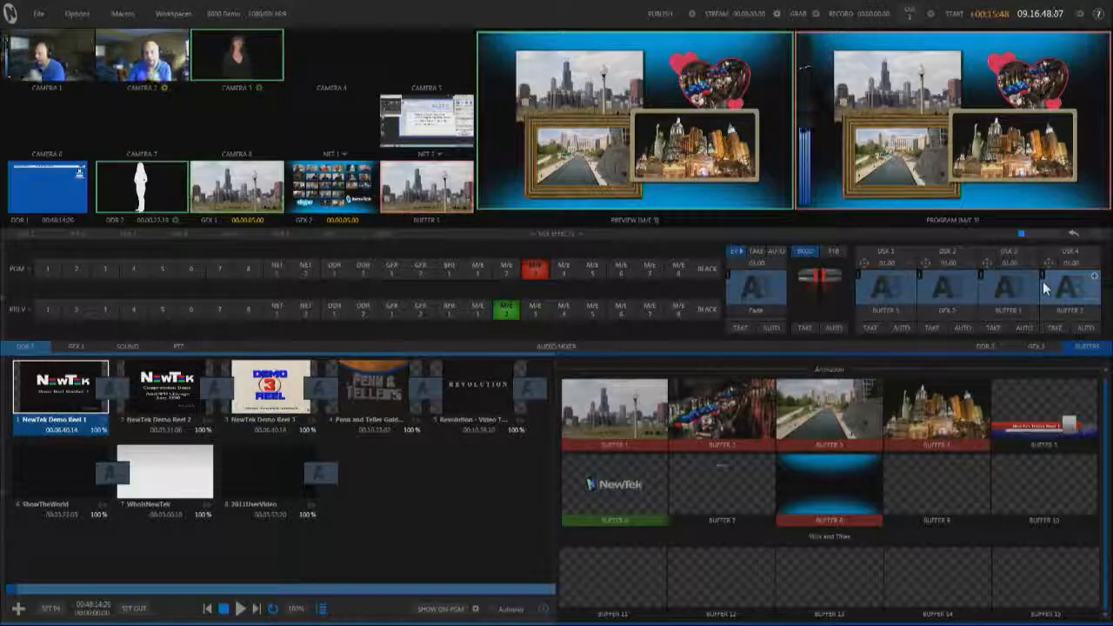
- Rehearse a Door Slam transition from M/E 3 to input 2 in effect view, then leave effect view
click(77, 312)
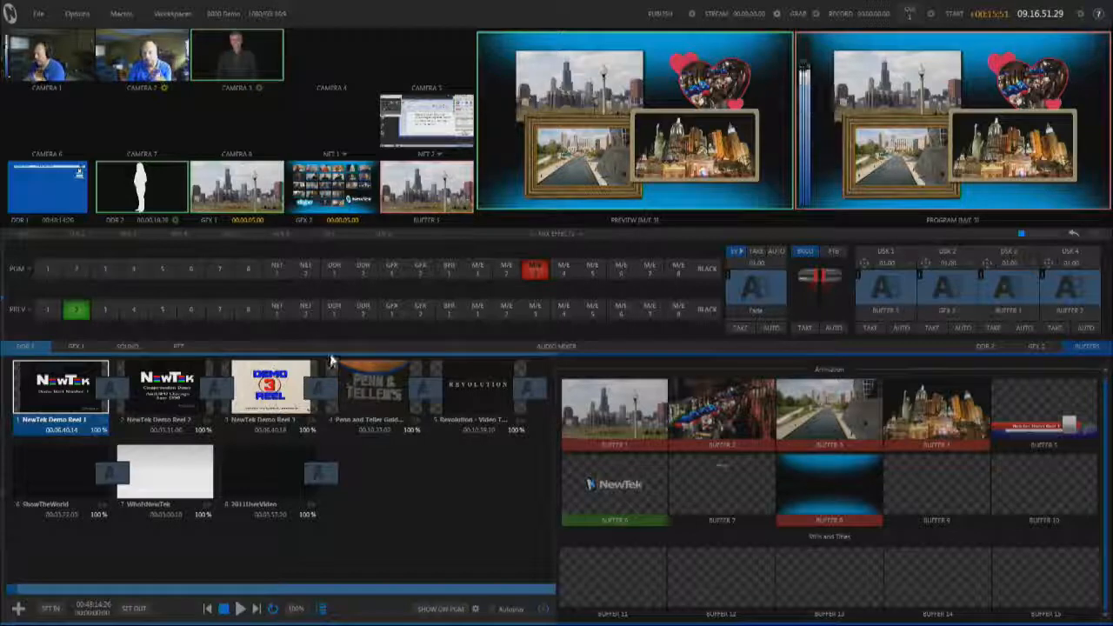
click(753, 293)
click(696, 329)
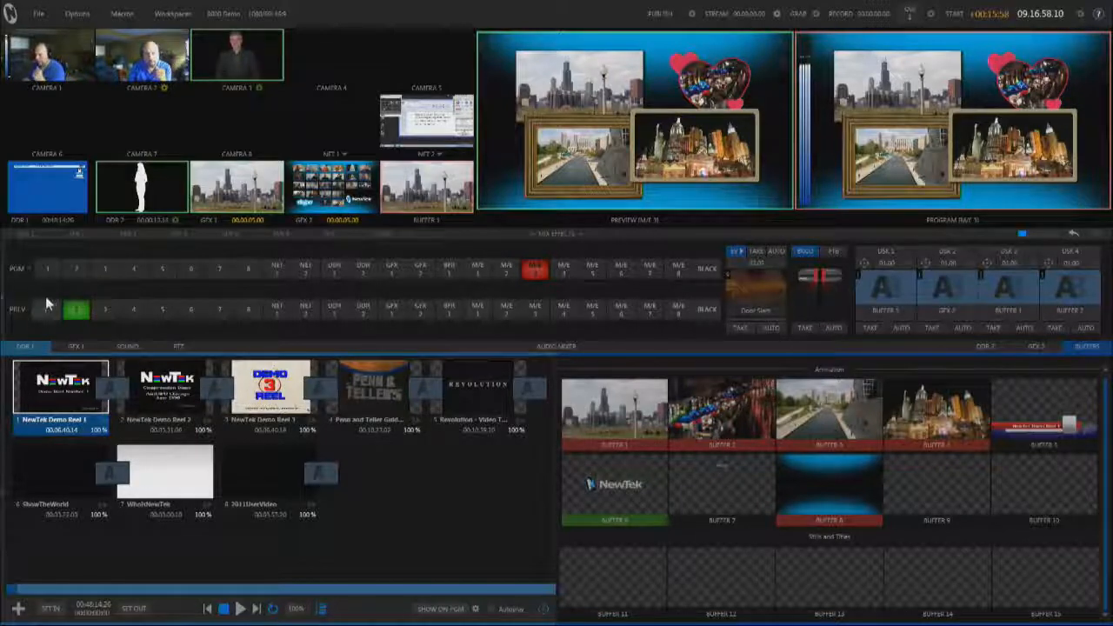
click(769, 328)
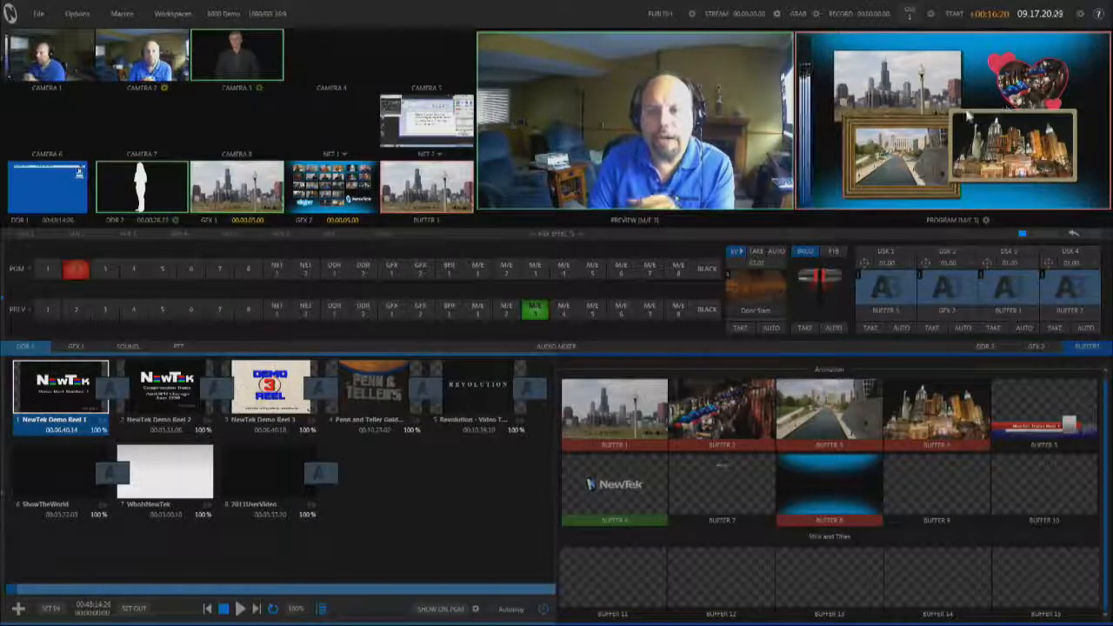
click(735, 254)
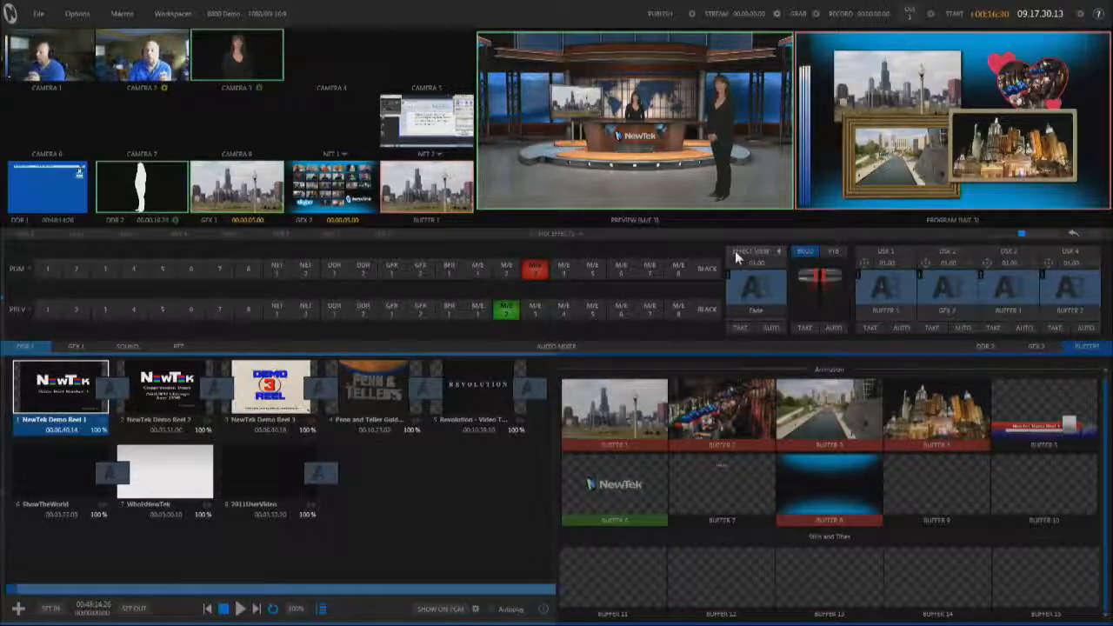
- Turn on effect view, set input 2 as the preview source and rehearse the automatic Fade from M/E 3
click(735, 250)
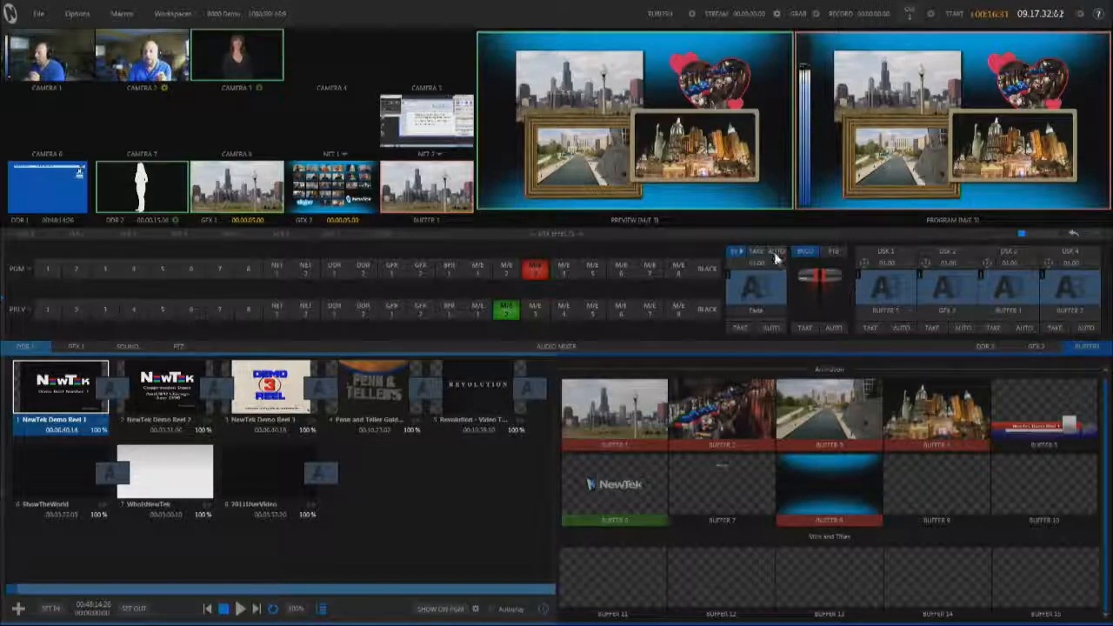
click(85, 310)
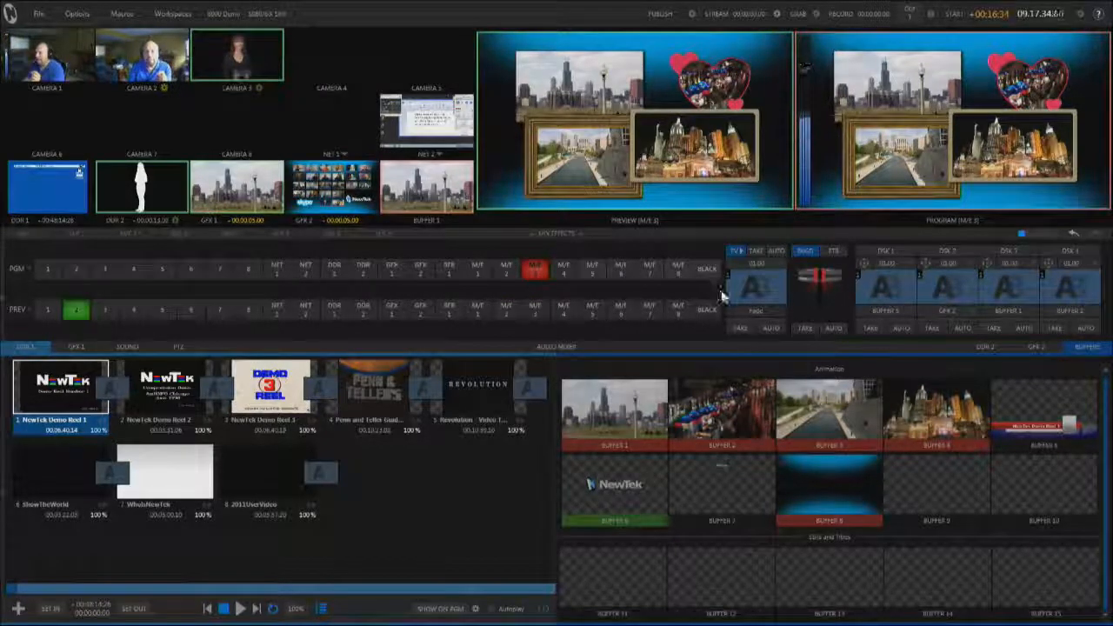
click(770, 327)
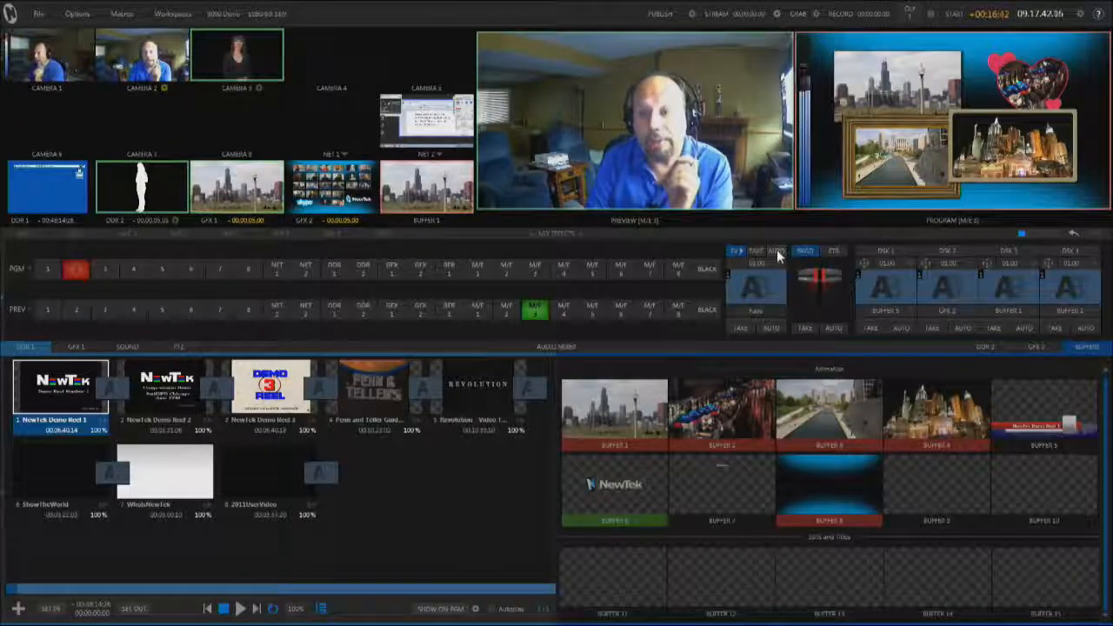
click(776, 250)
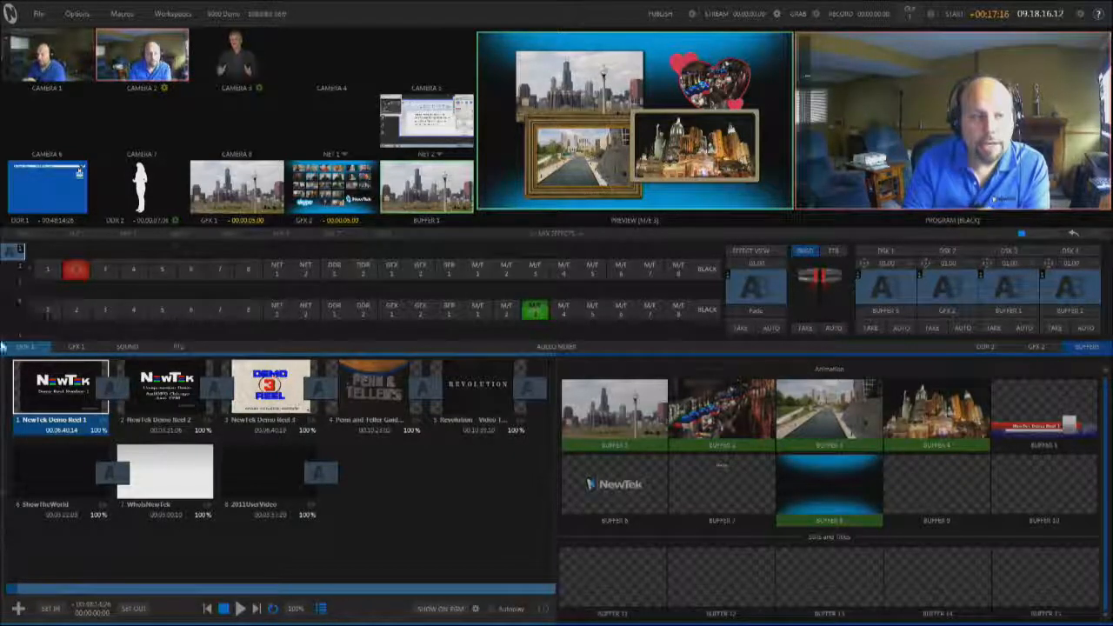
- Switch DDR 1 to an empty playlist preset and load the NewTek (NTSC) clips from Balloon through London Bus
click(27, 400)
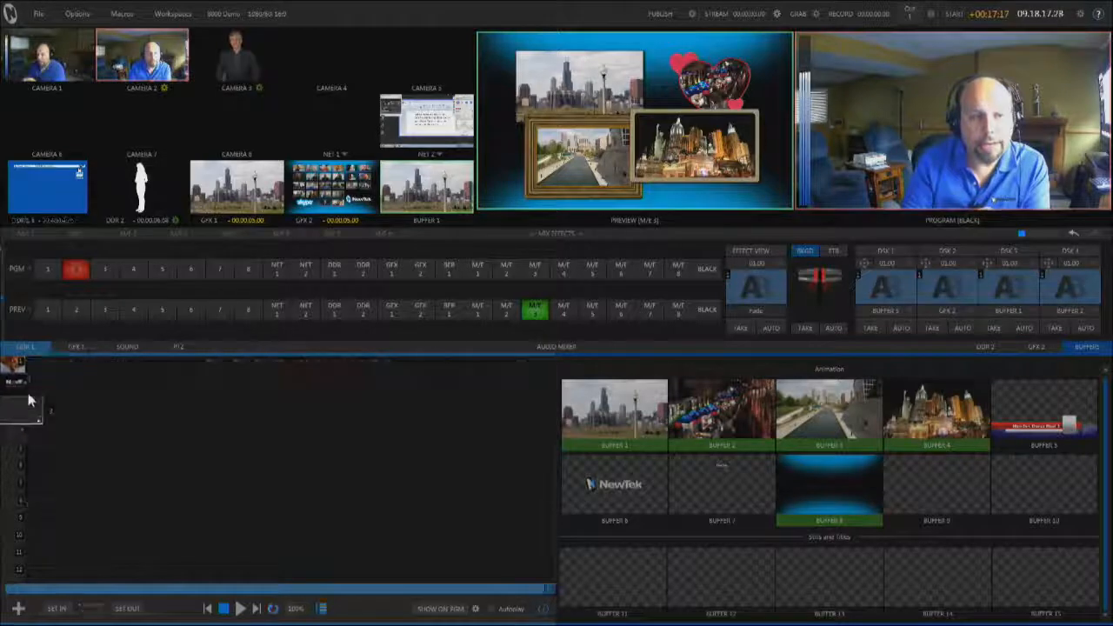
double_click(151, 423)
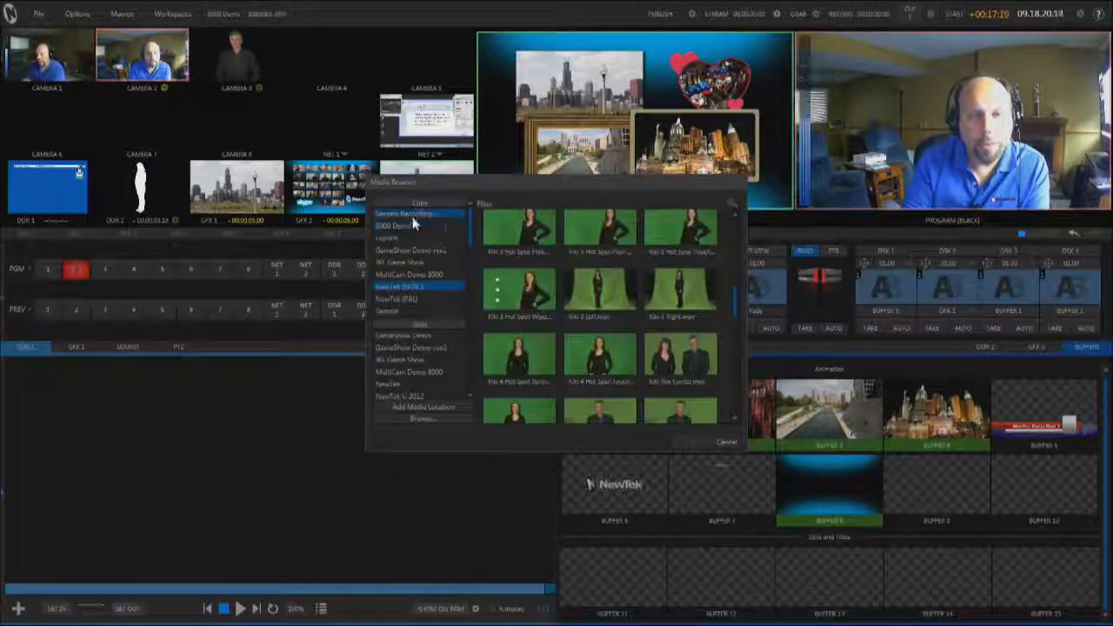
scroll(600, 313, up, 5)
shift+click(598, 322)
click(687, 441)
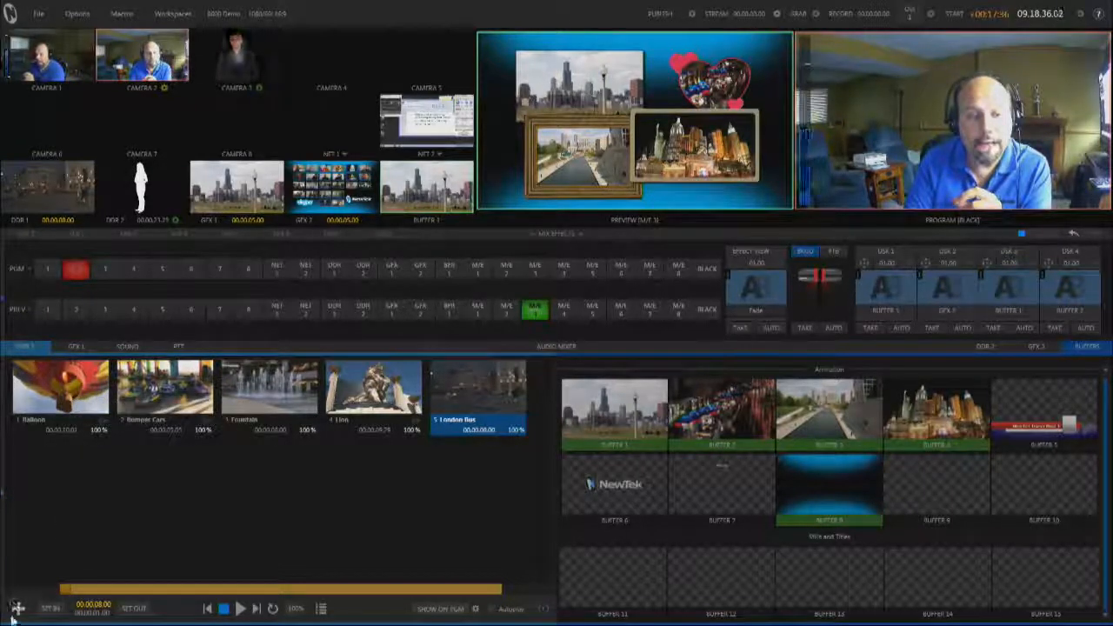
- Insert the Photograph transition from the Broadcast animation stores between the Balloon and Bumper Cars clips
click(95, 419)
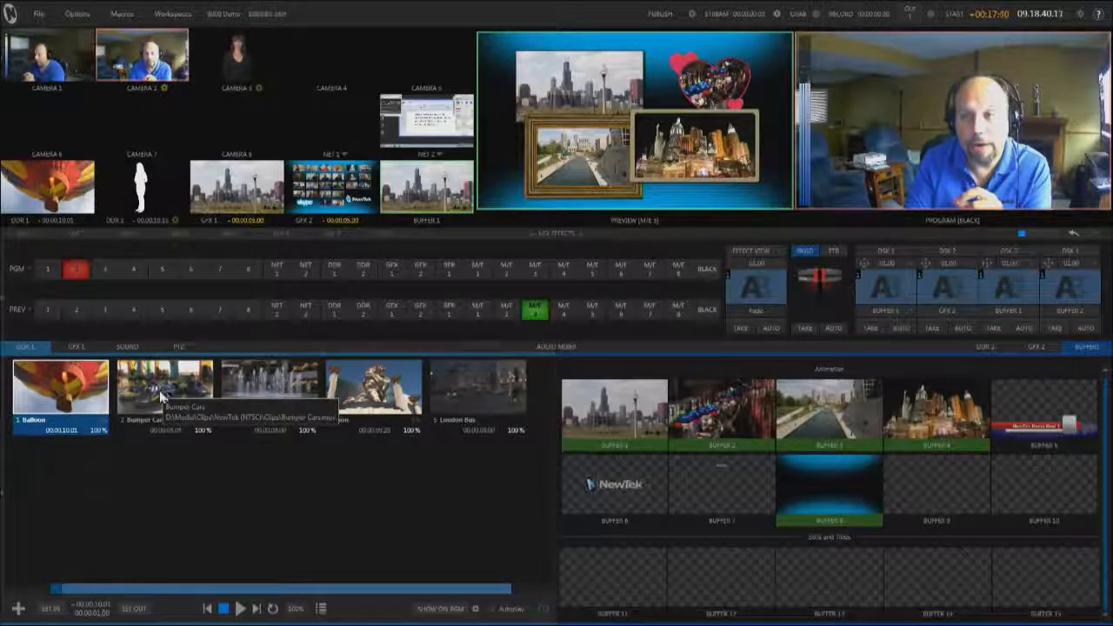
click(17, 610)
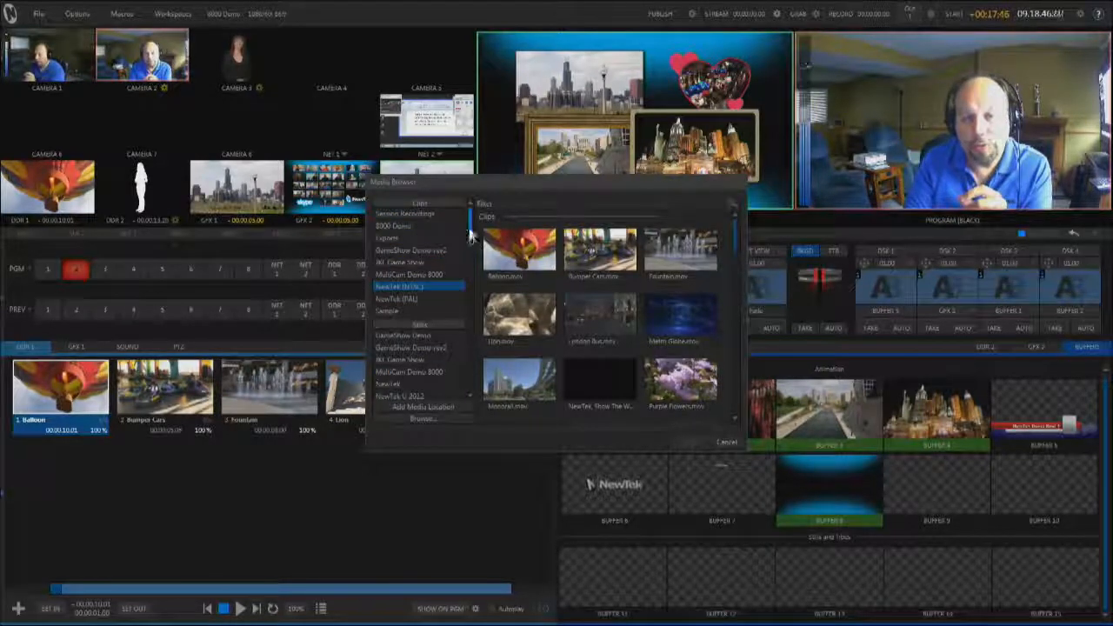
drag(470, 226, 470, 348)
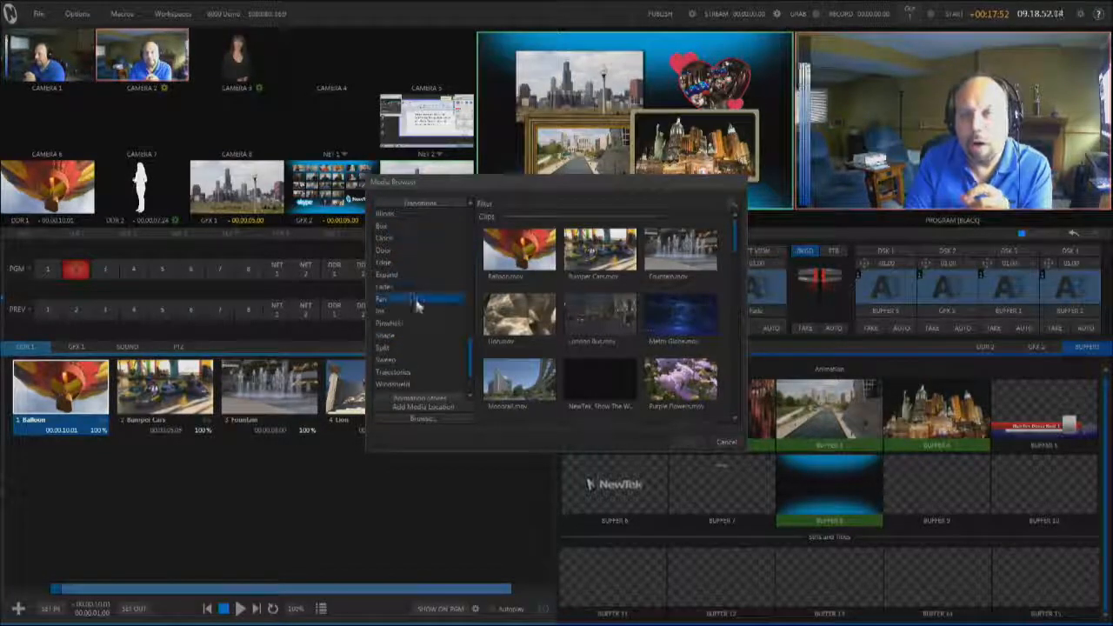
scroll(435, 272, down, 3)
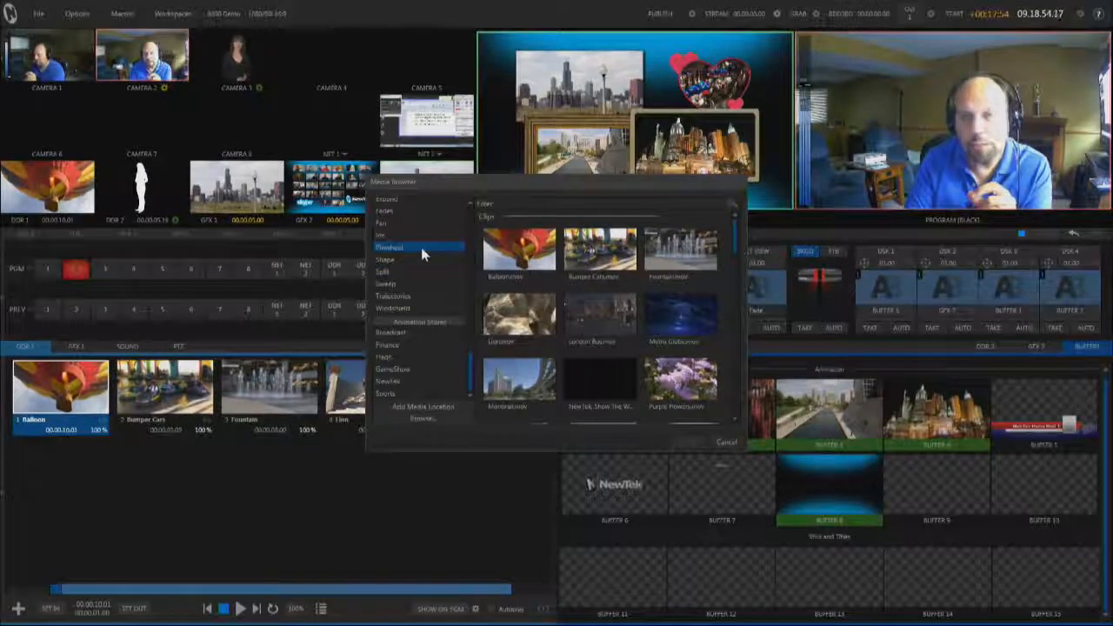
click(411, 334)
scroll(632, 335, down, 2)
scroll(632, 335, down, 5)
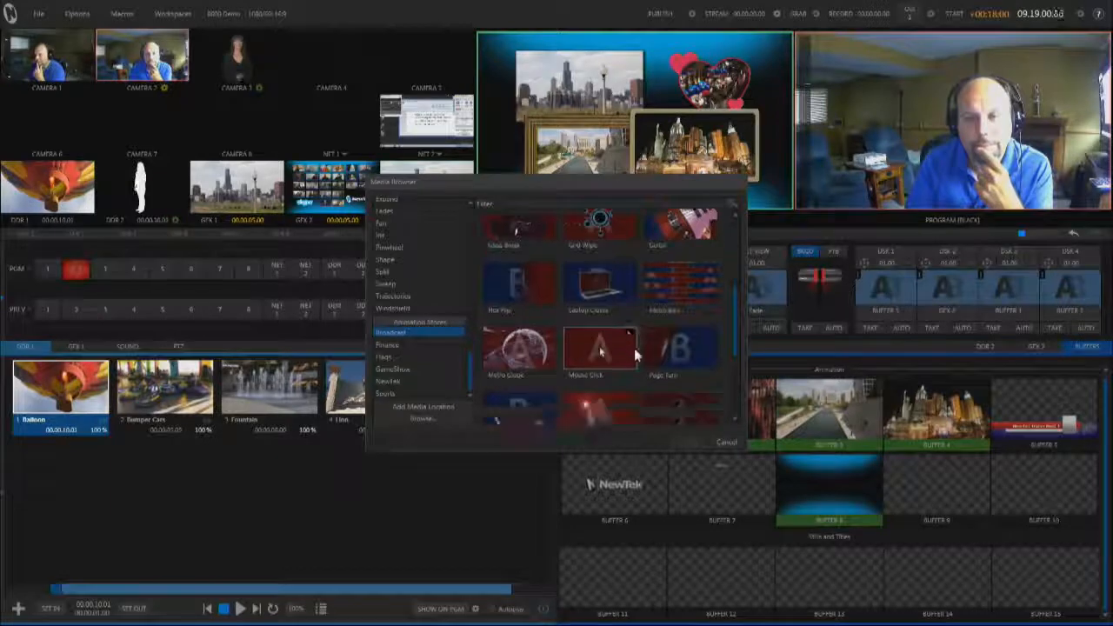
click(519, 396)
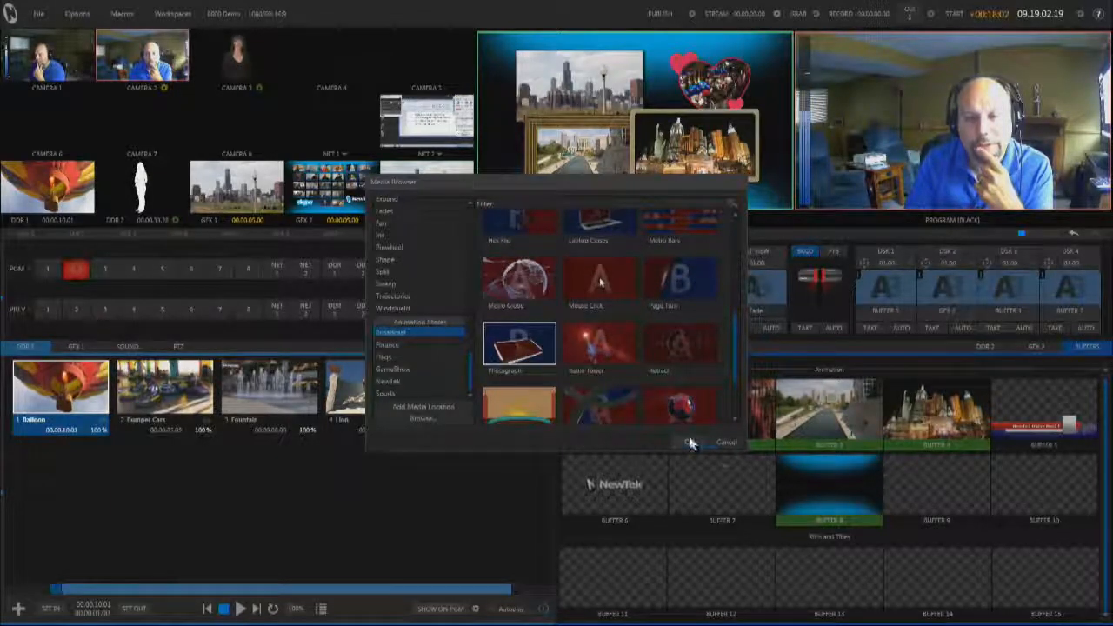
click(688, 442)
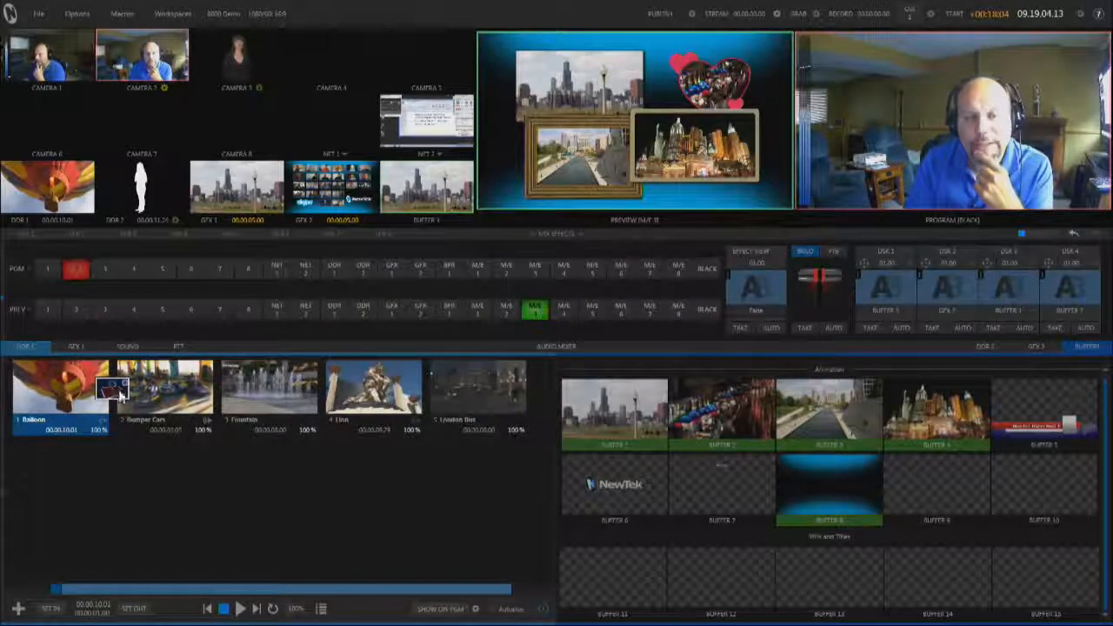
- Insert the first NewTek animation store transition between the Bumper Cars and Fountain clips
drag(116, 386, 52, 416)
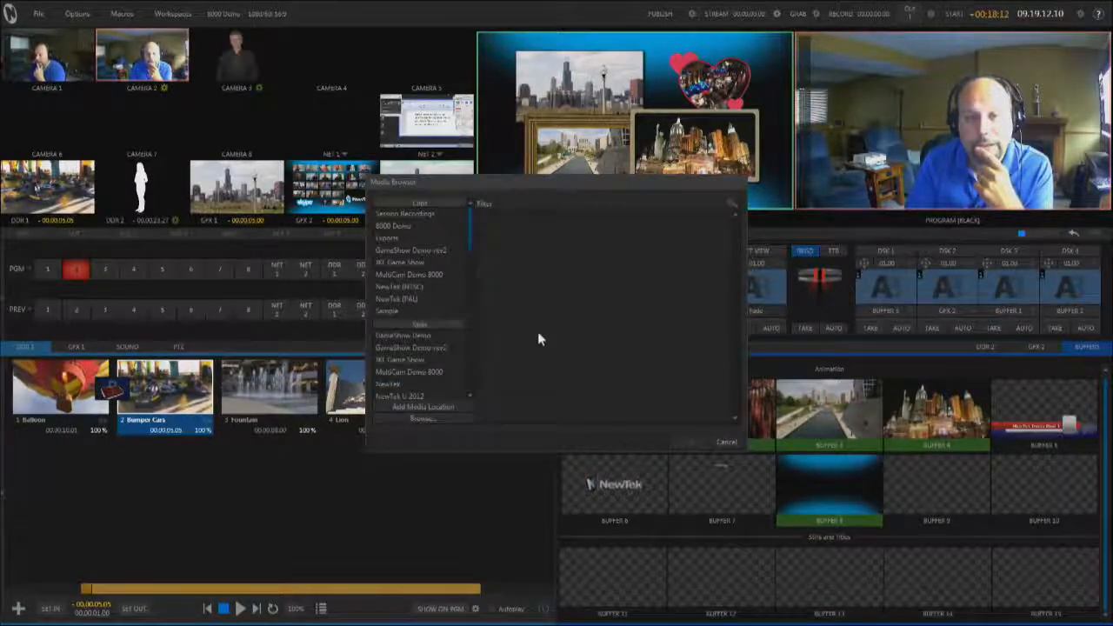
scroll(625, 315, down, 2)
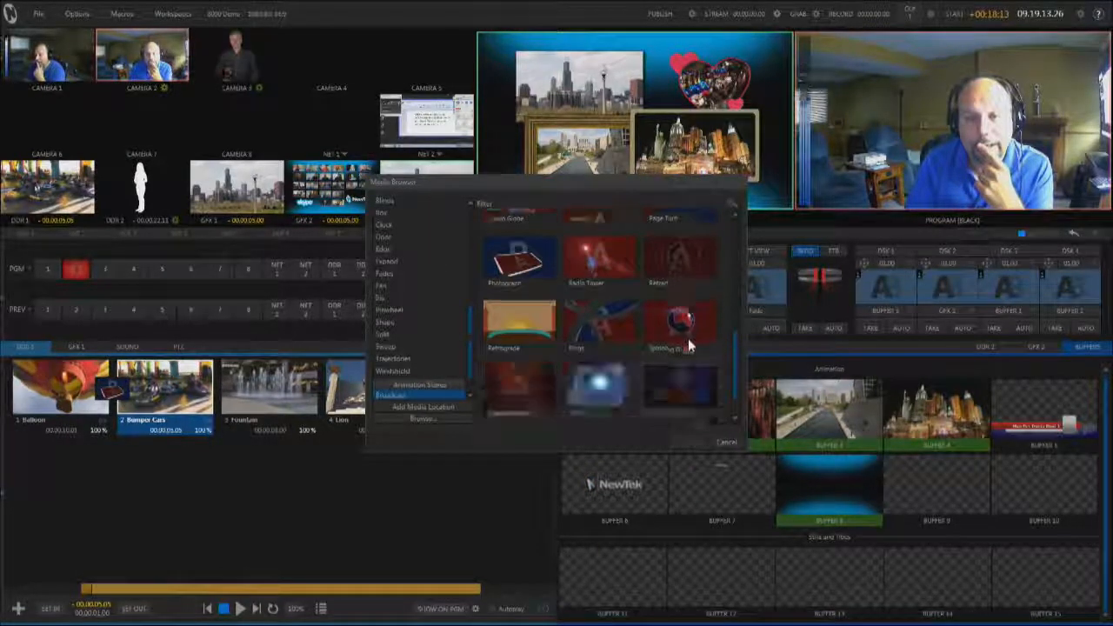
scroll(413, 360, down, 1)
scroll(413, 360, down, 1)
click(405, 381)
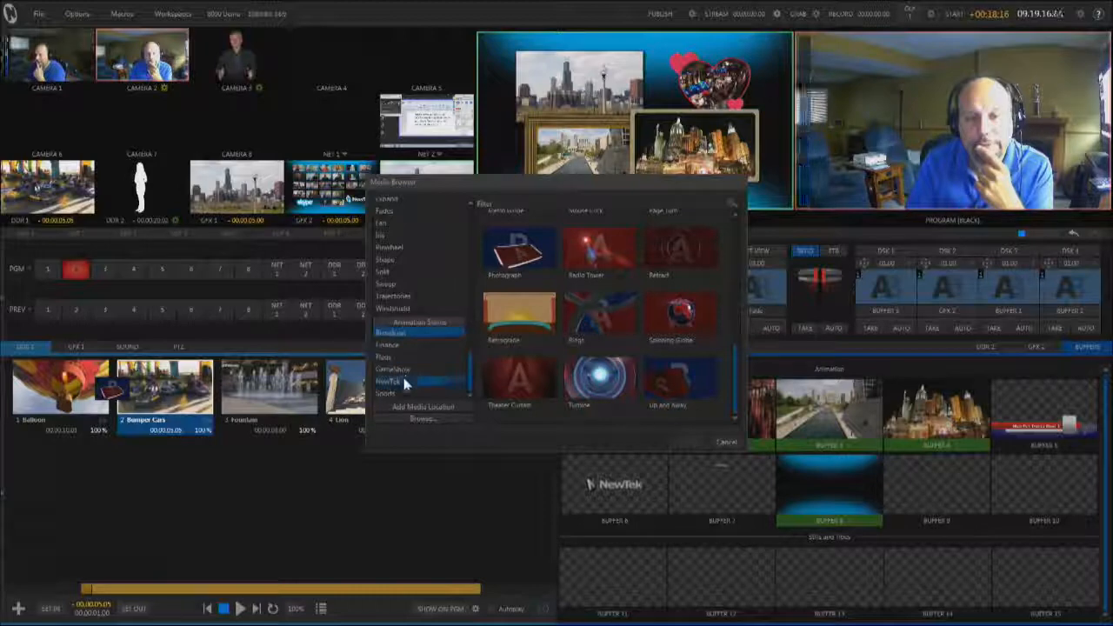
double_click(521, 257)
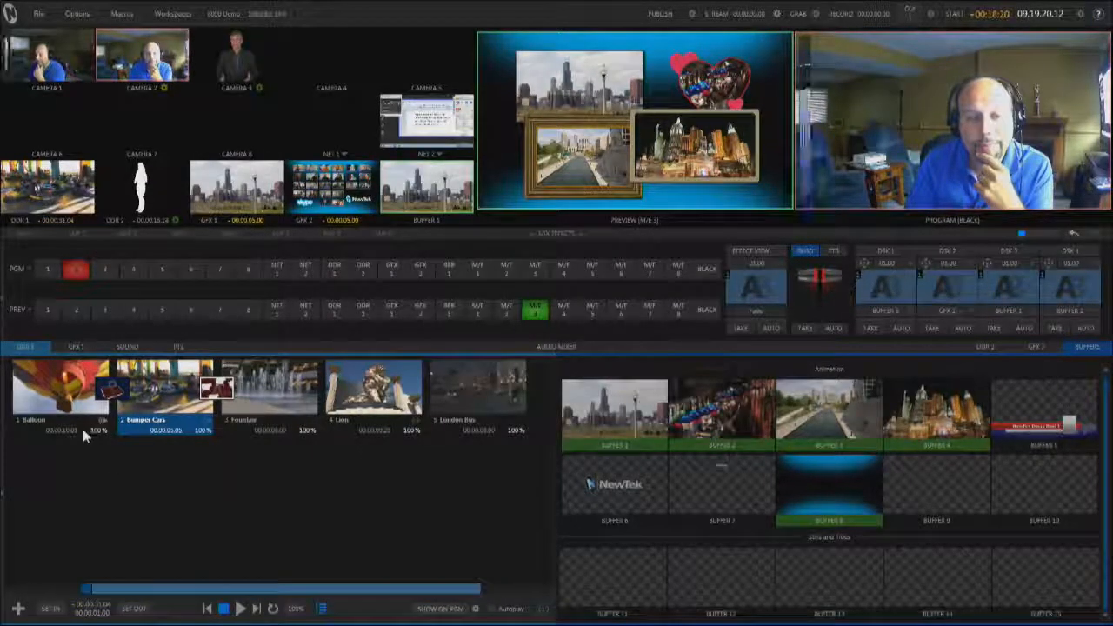
- Cue the Balloon clip and play the DDR 1 playlist on program to review its transitions
click(82, 426)
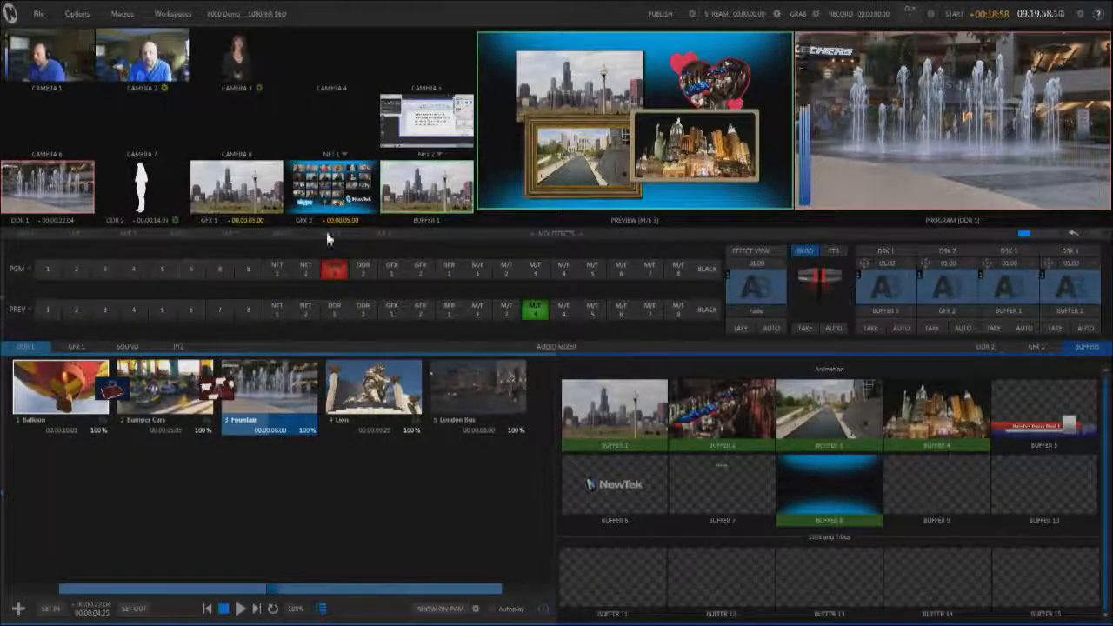
click(738, 292)
click(398, 487)
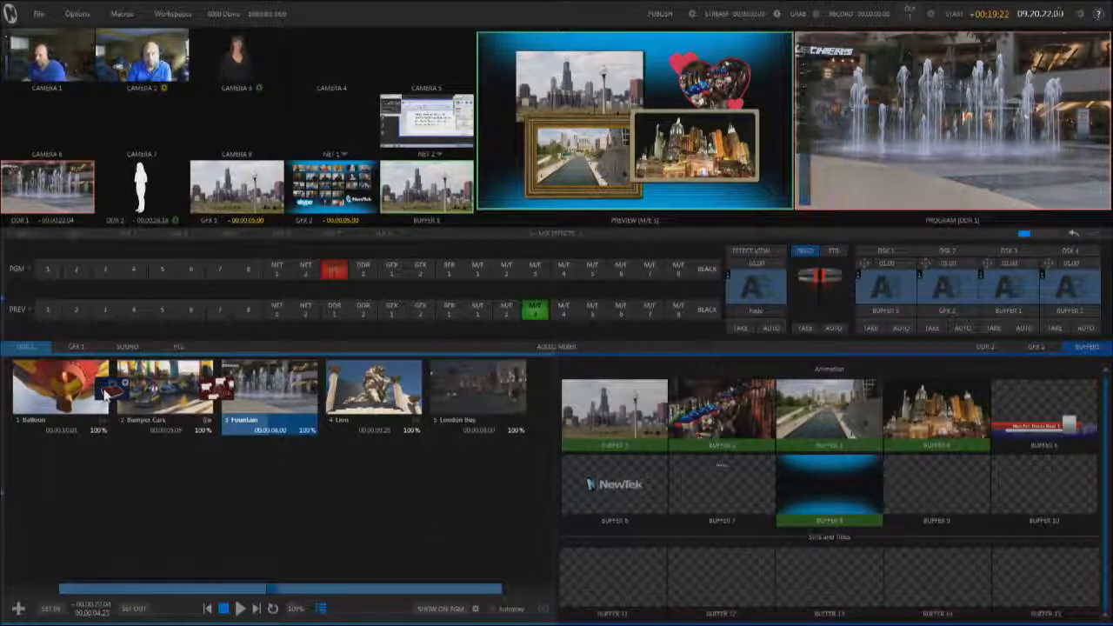
- Cue the London Bus clip to 00:00:03.27 and split it at that frame
click(473, 391)
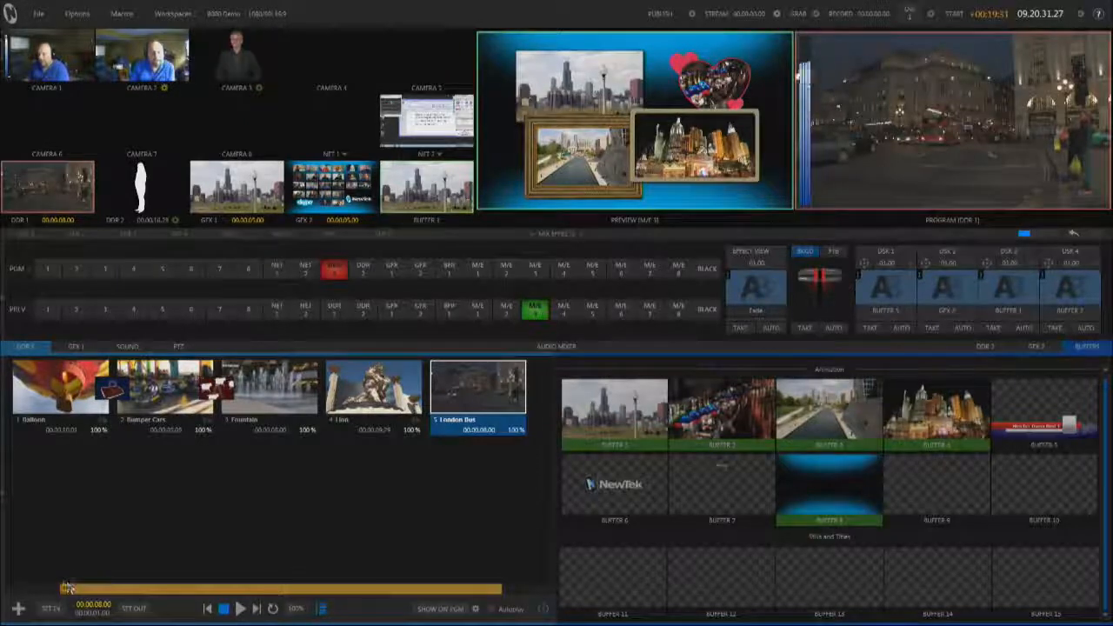
click(121, 589)
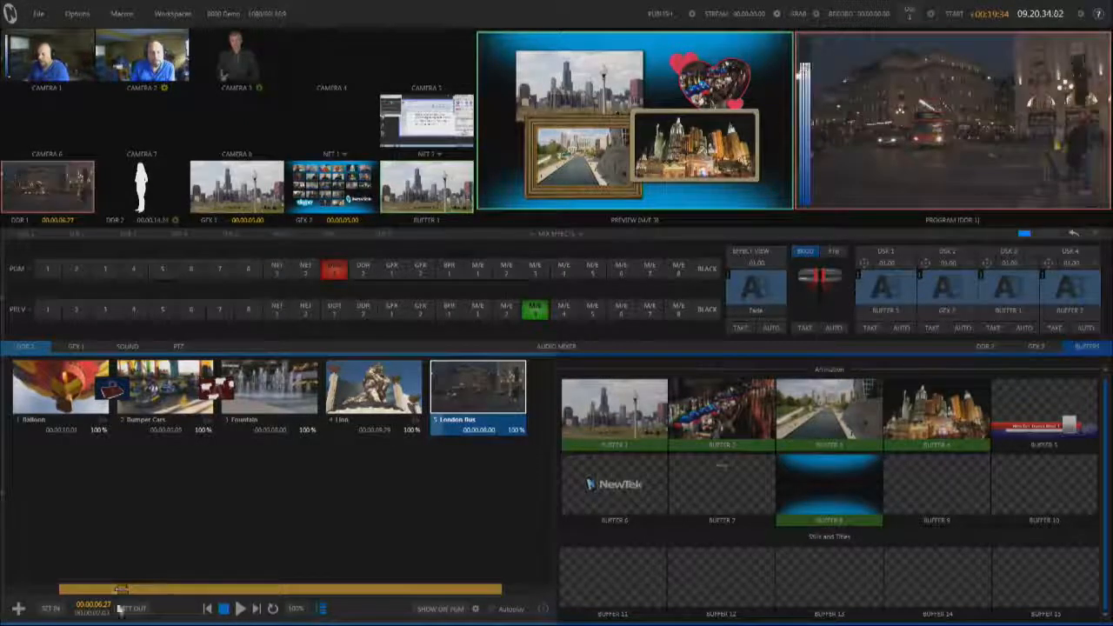
click(170, 590)
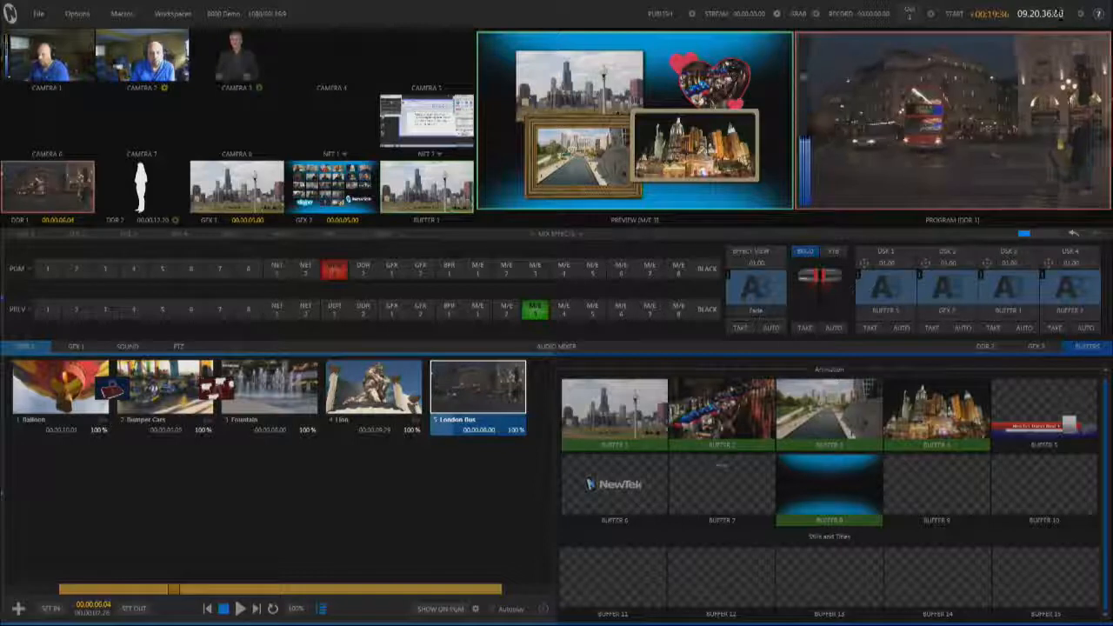
right_click(470, 386)
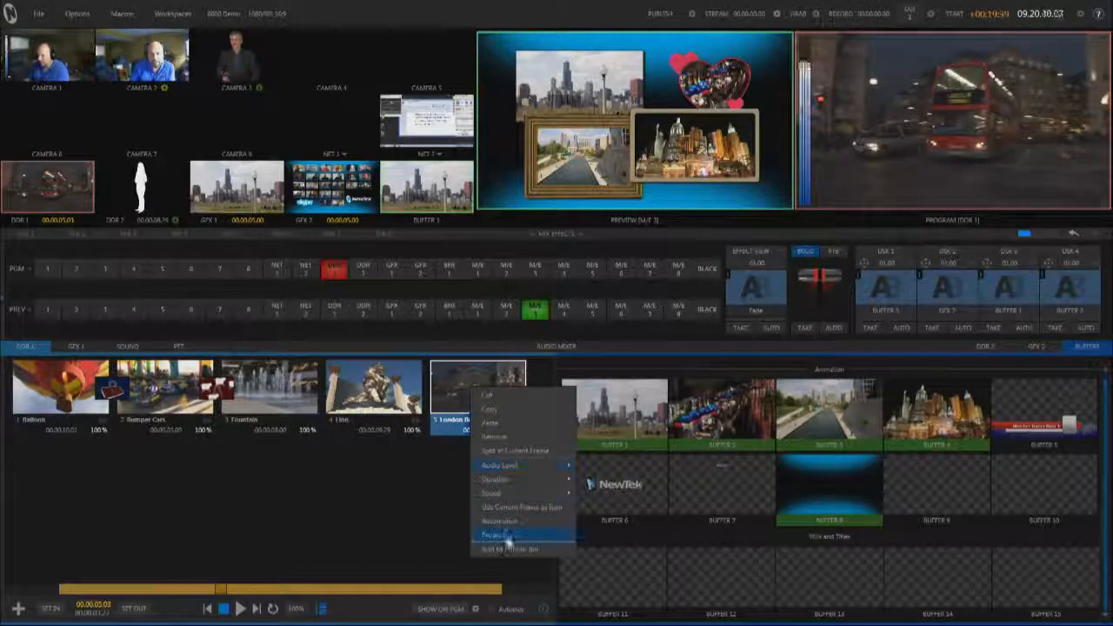
click(516, 451)
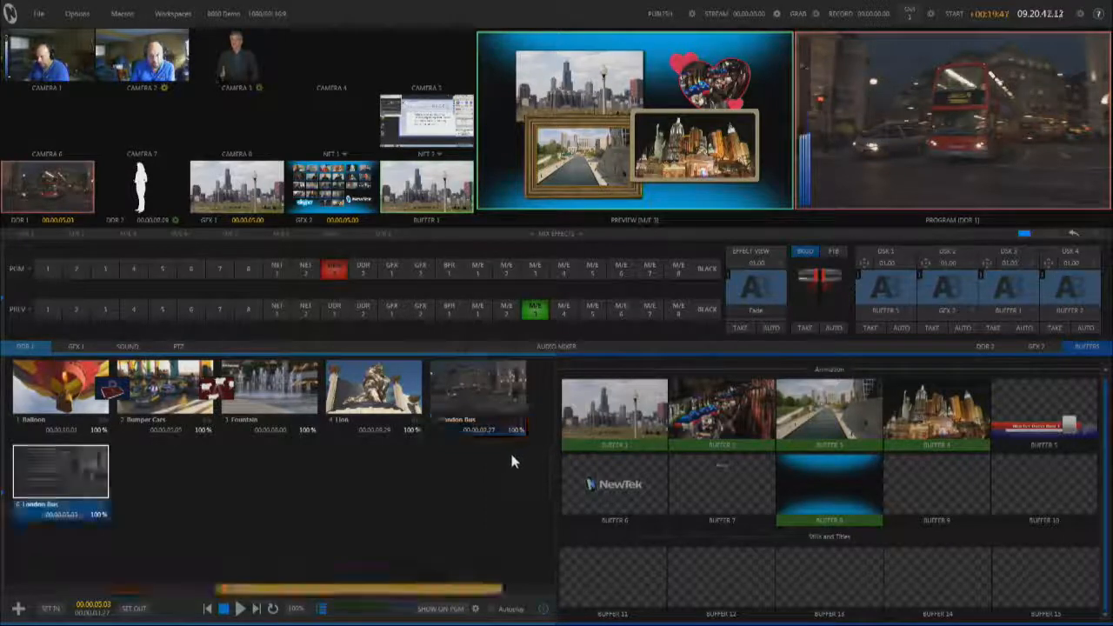
- Set the second London Bus segment's speed to 50% and play the clip from its first segment
click(434, 405)
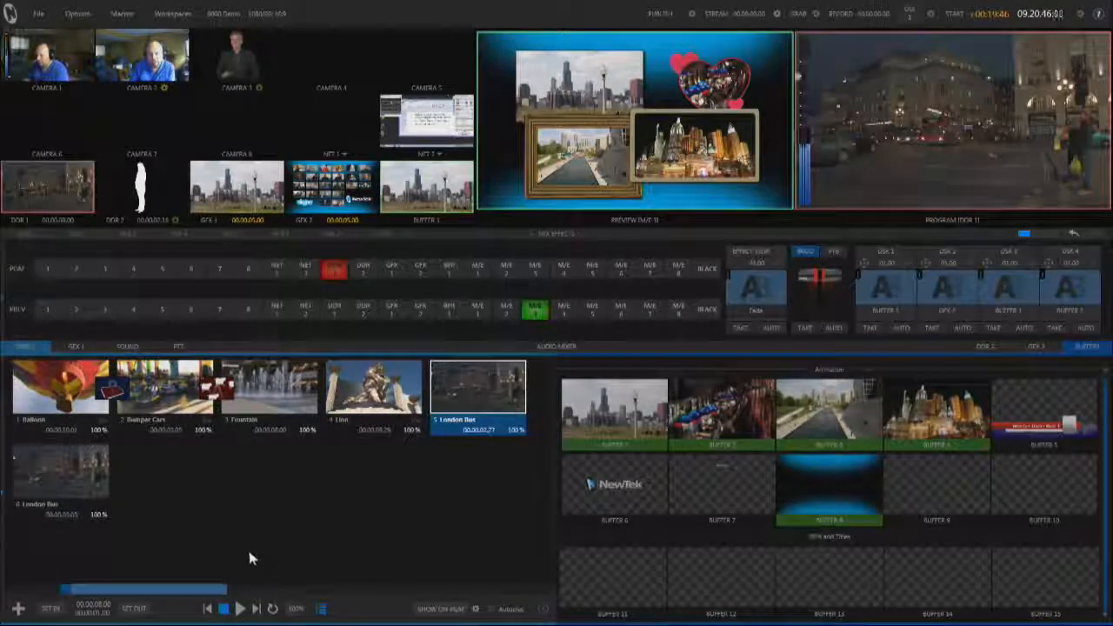
click(62, 485)
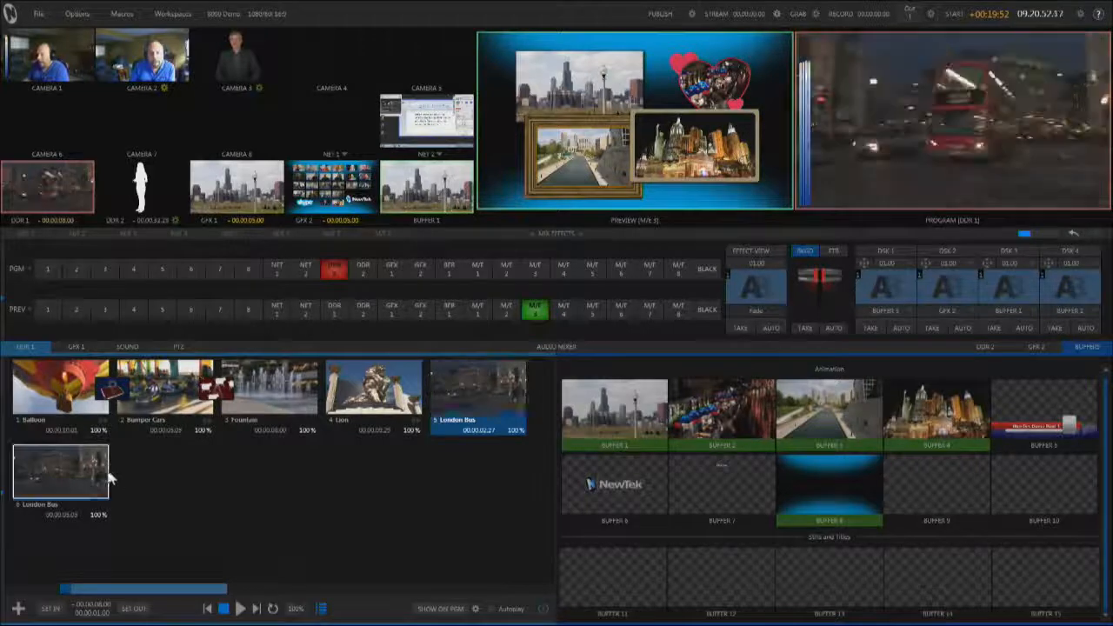
right_click(64, 468)
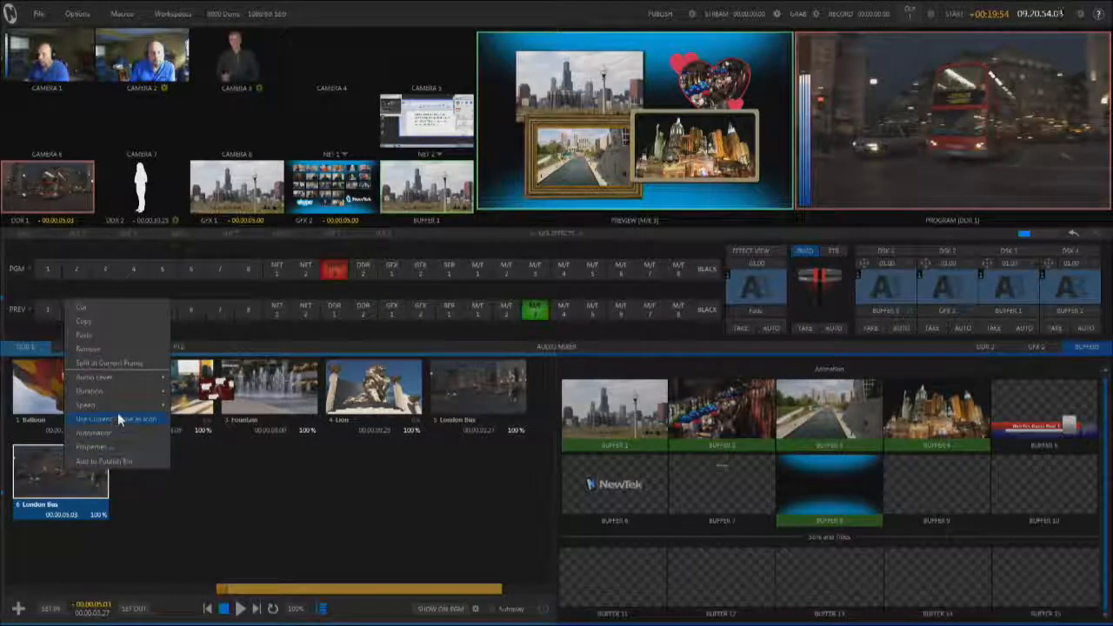
mouse_move(116, 402)
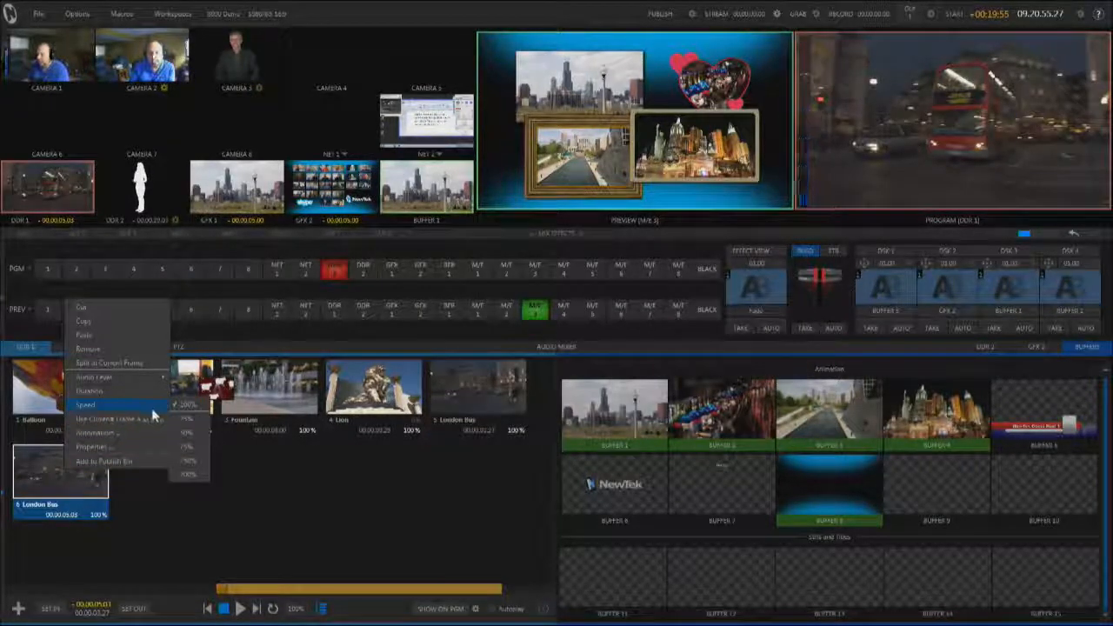
click(187, 442)
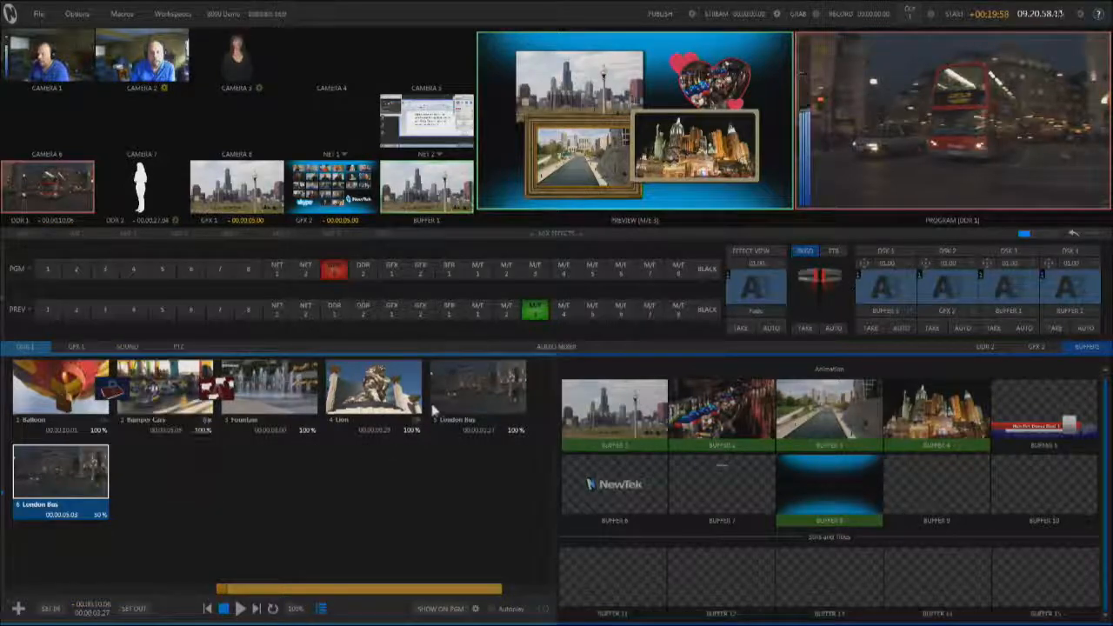
click(479, 396)
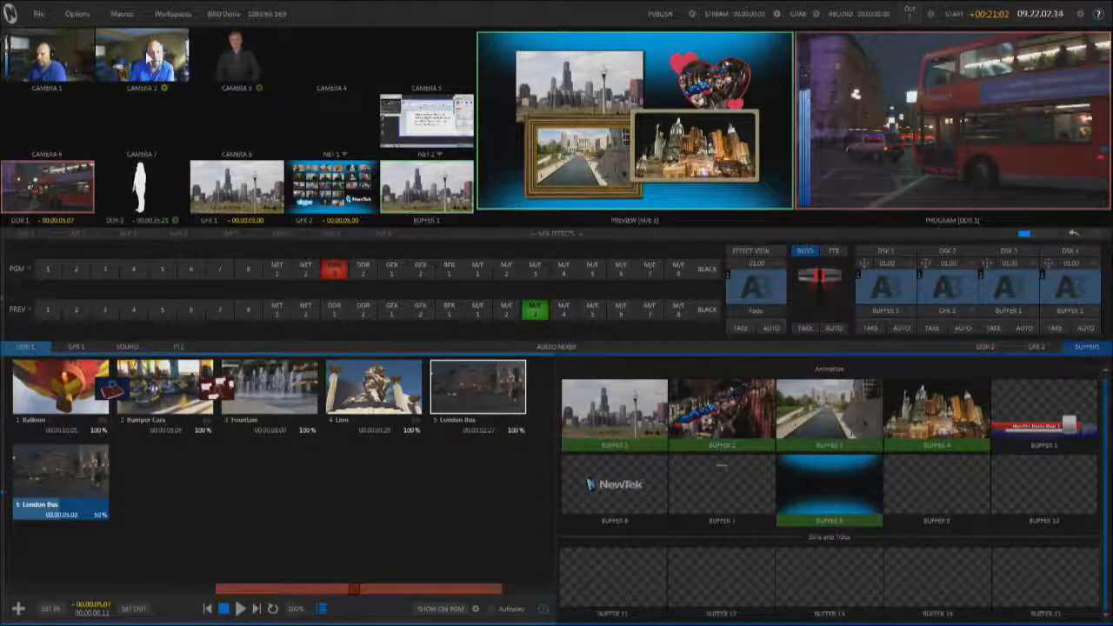
- Review Camera 2's state change automation, trying the PGM Row trigger and viewing its active and inactive macro options
click(164, 88)
drag(201, 98, 228, 80)
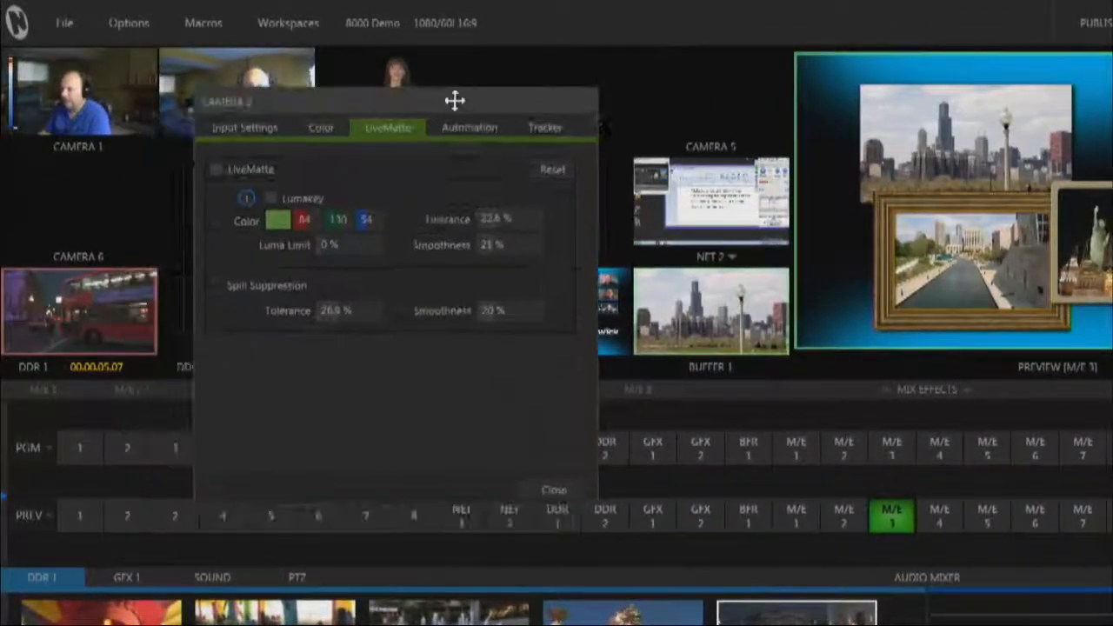
click(461, 127)
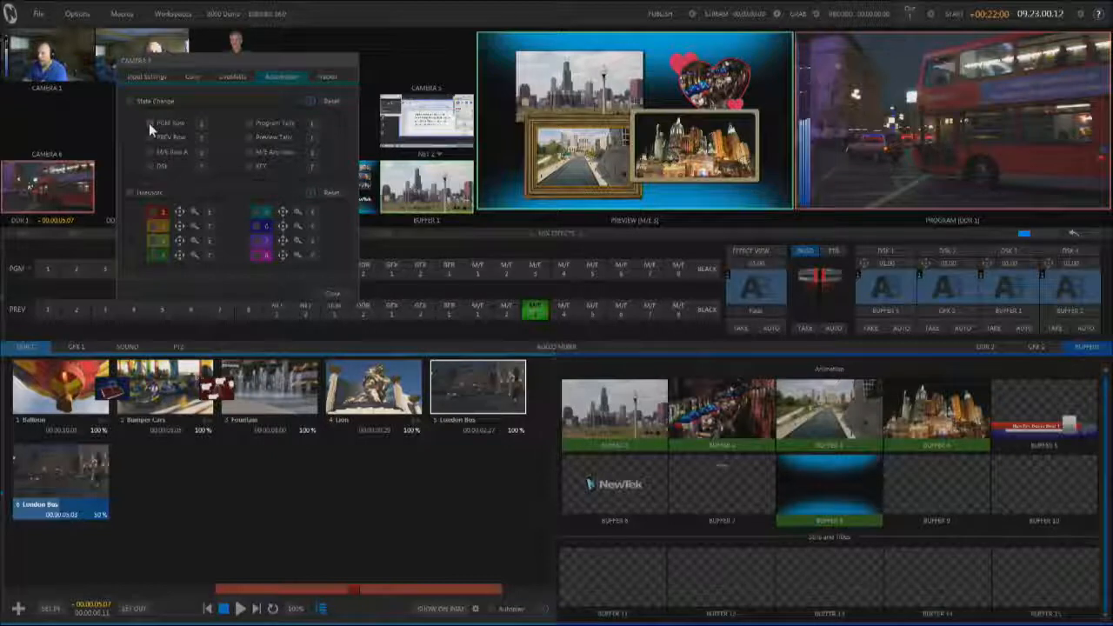
click(152, 122)
click(201, 124)
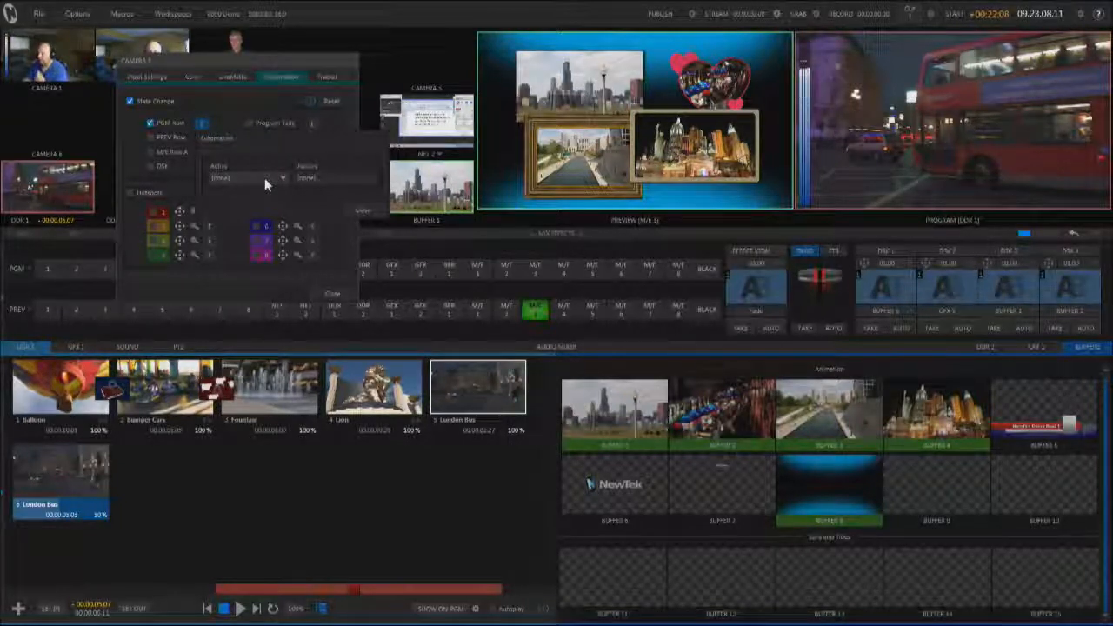
click(151, 124)
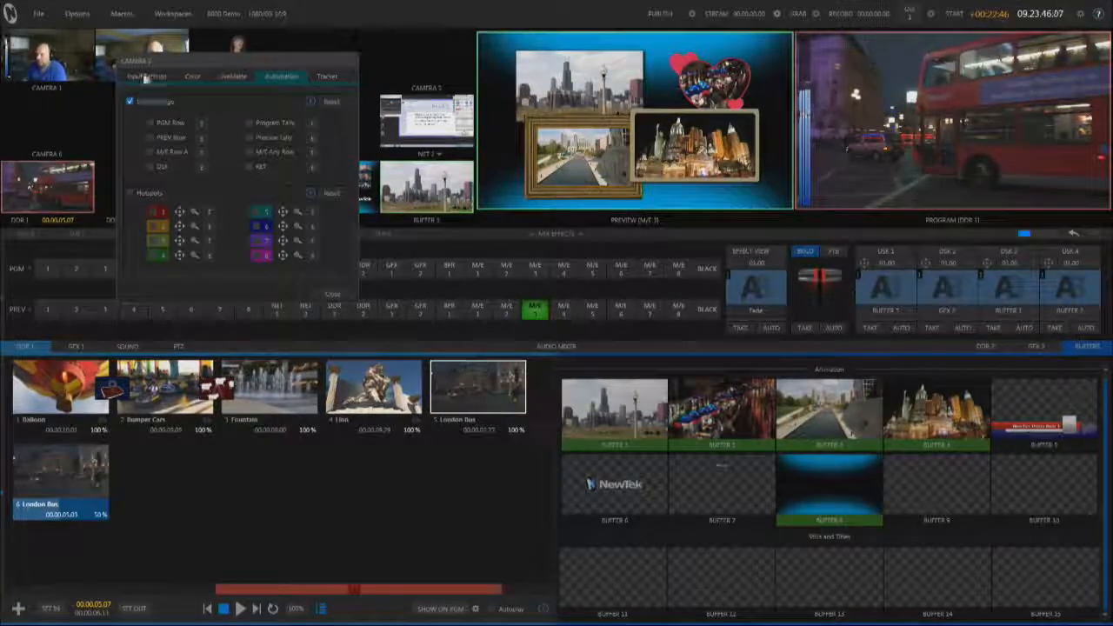
click(335, 293)
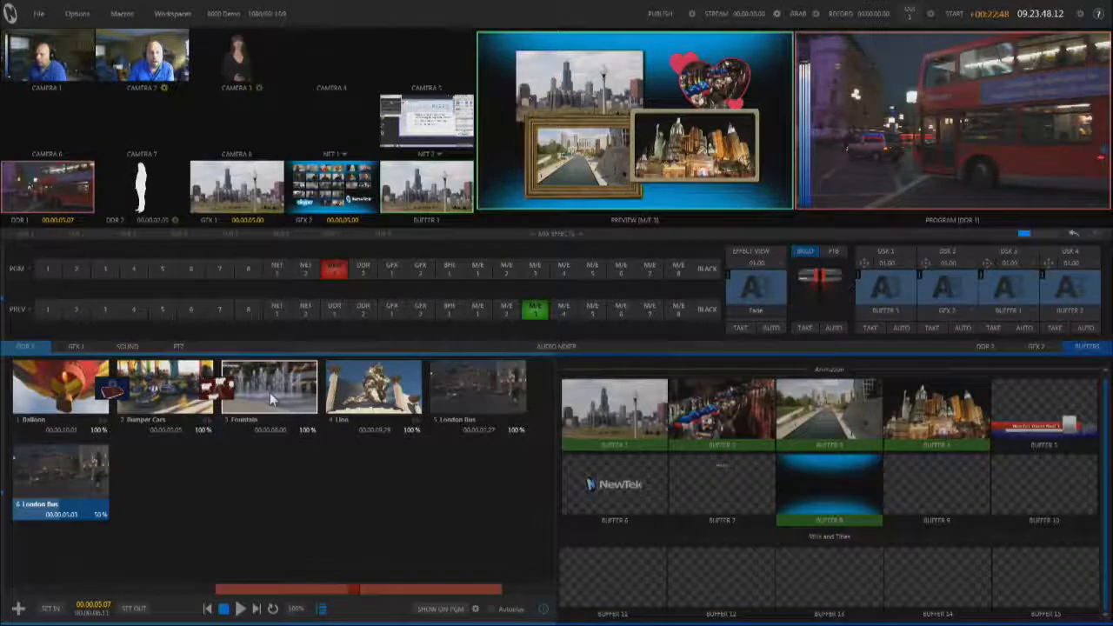
- Examine the macro choices for On Start and On End in the Fountain clip's automation settings
right_click(272, 394)
click(294, 527)
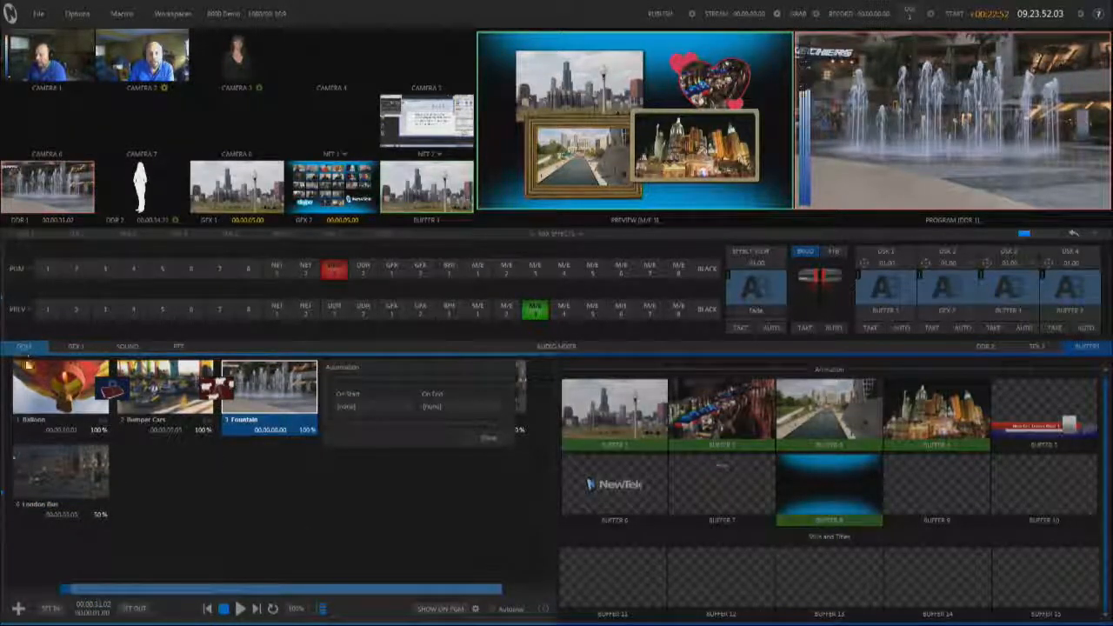
click(376, 405)
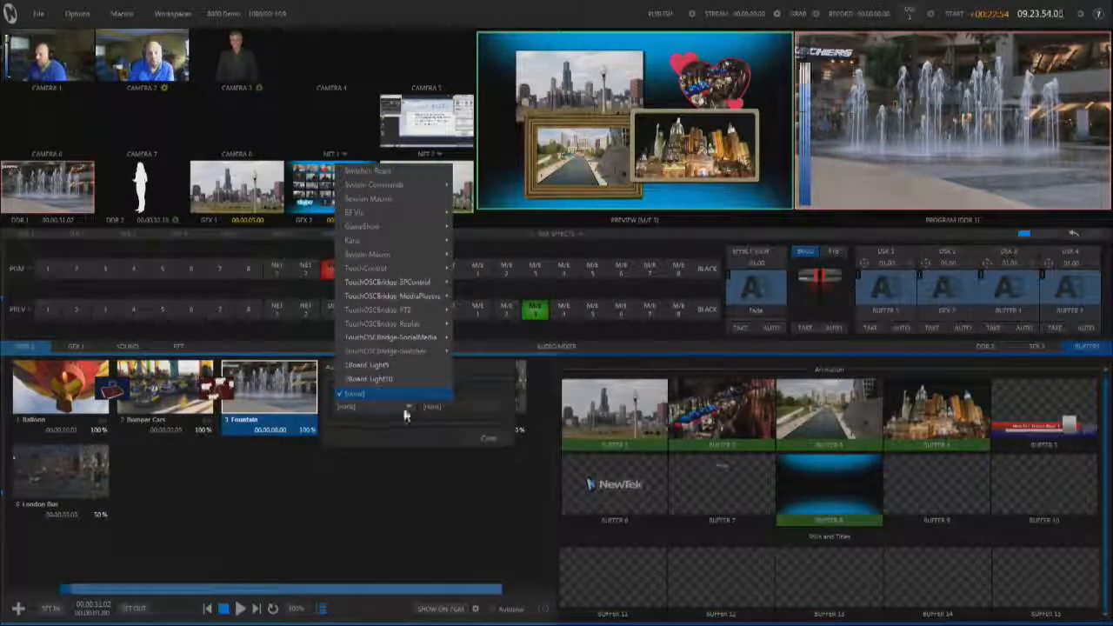
click(384, 406)
click(473, 407)
click(438, 423)
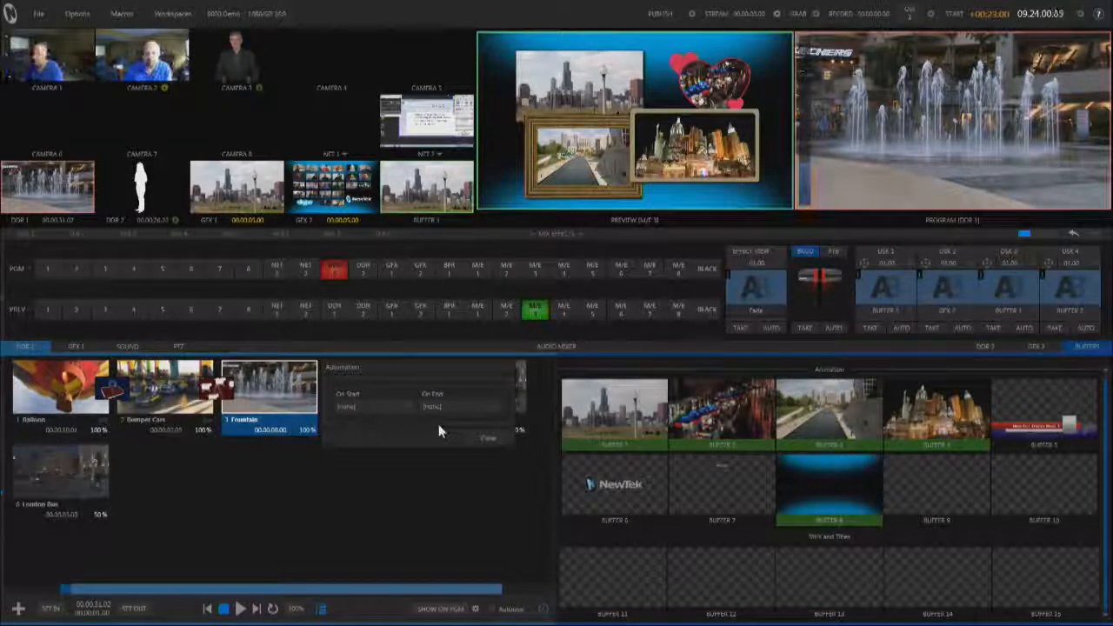
click(491, 439)
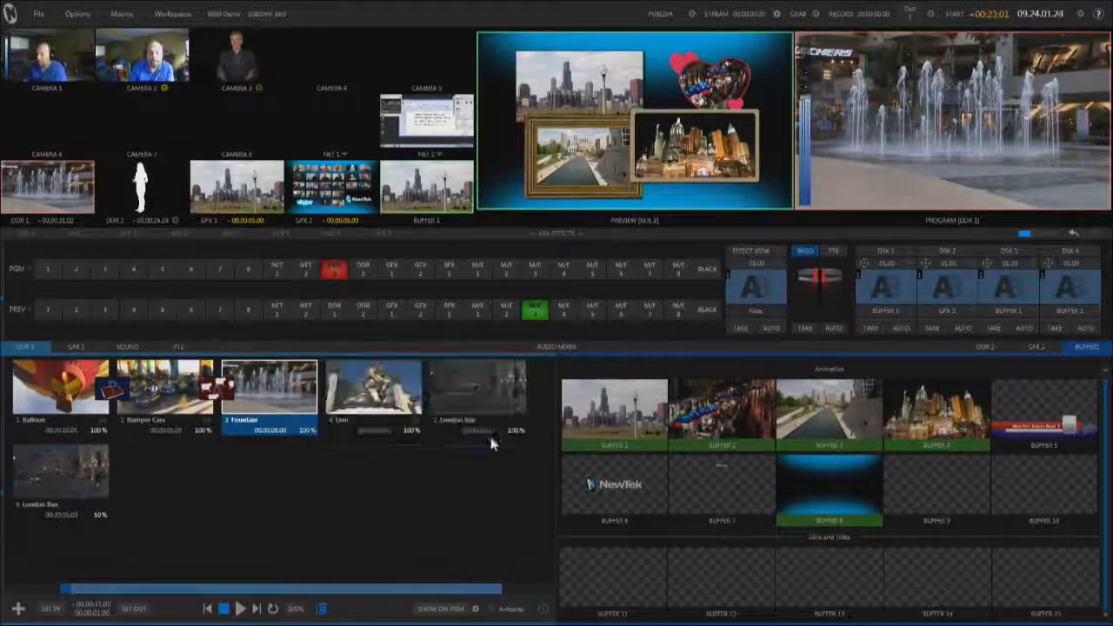
- Examine the Run Macro automation options in the Audio 2 input settings of the audio mixer
click(551, 348)
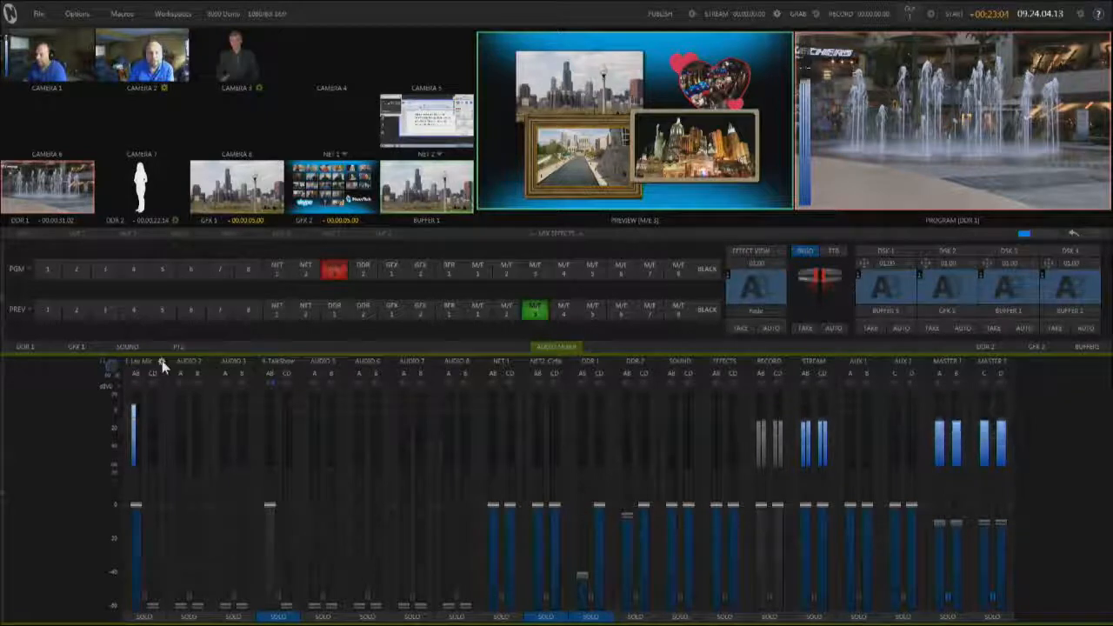
click(205, 364)
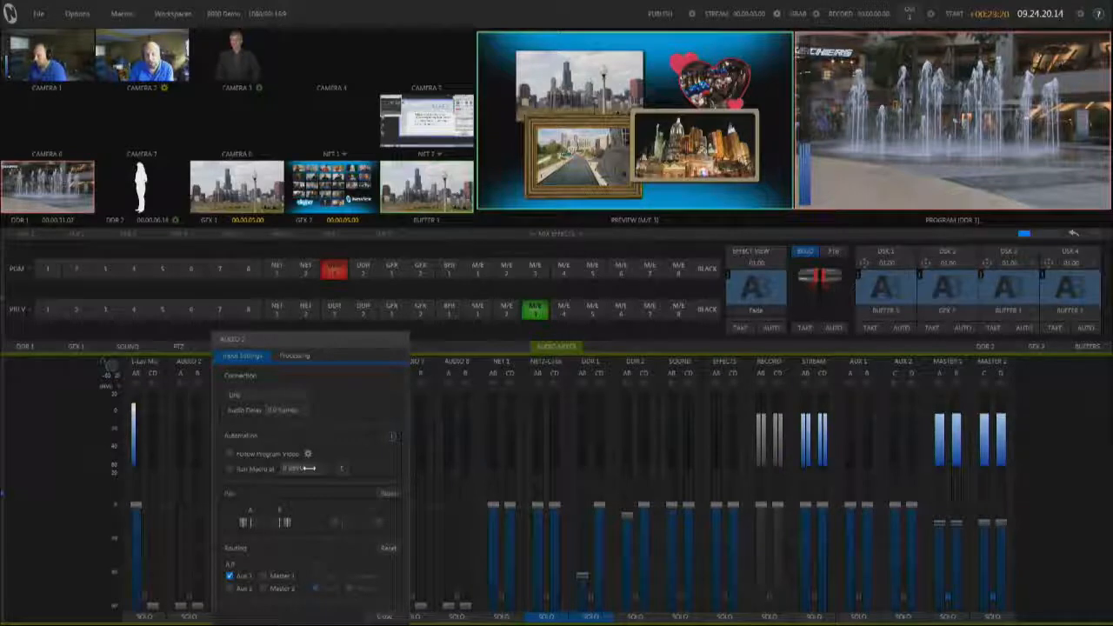
click(343, 470)
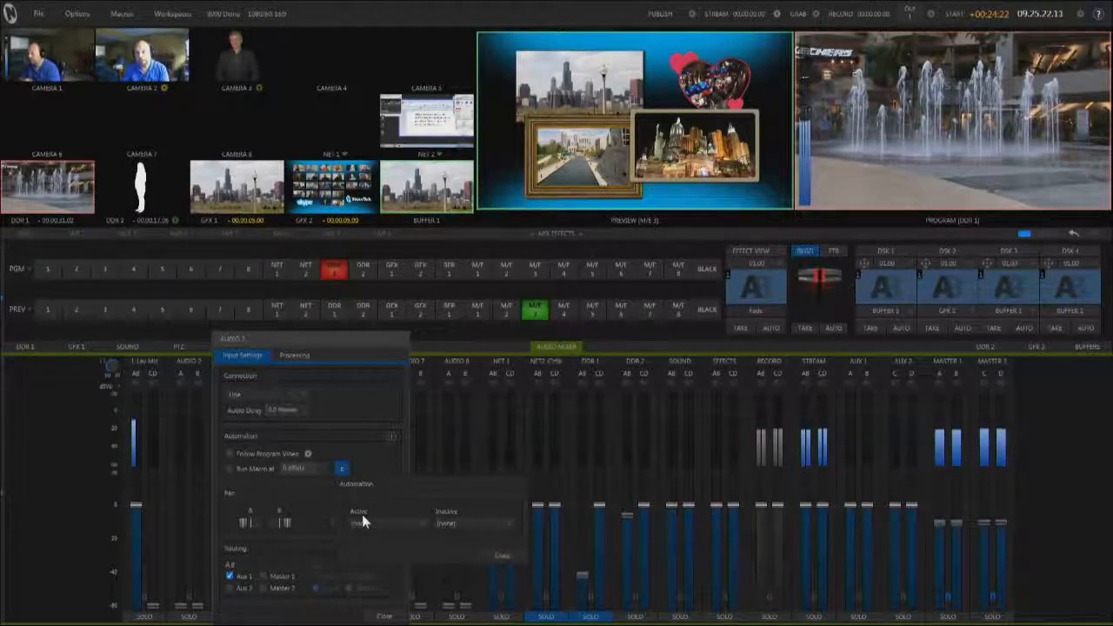
click(501, 555)
click(389, 616)
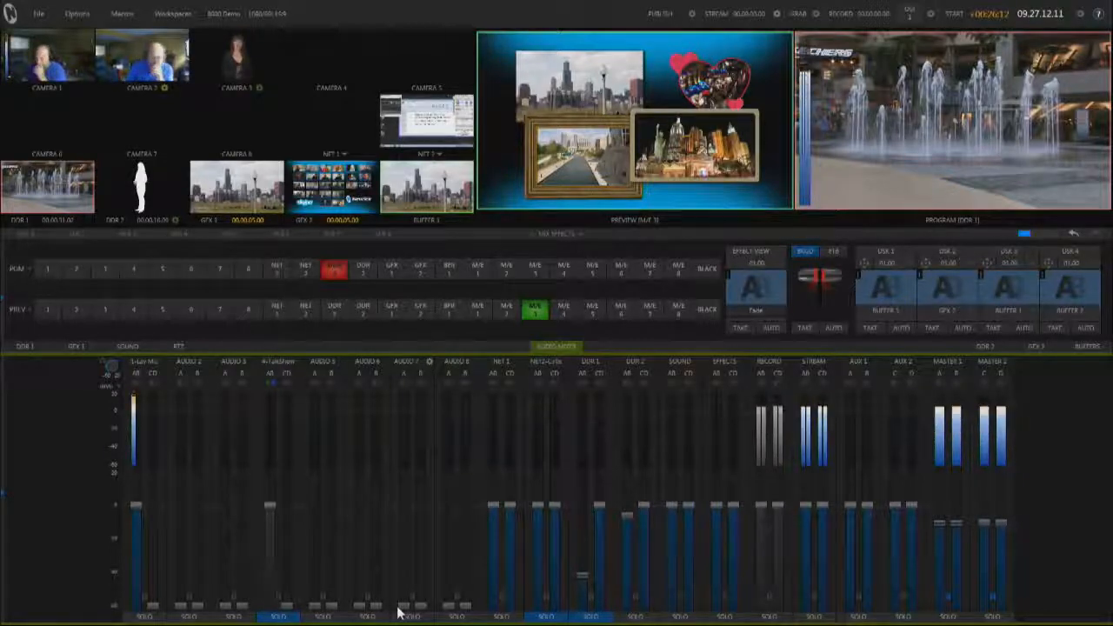
- Add the comment "At MGM Grand" to the Lion clip's properties in DDR 1
click(25, 347)
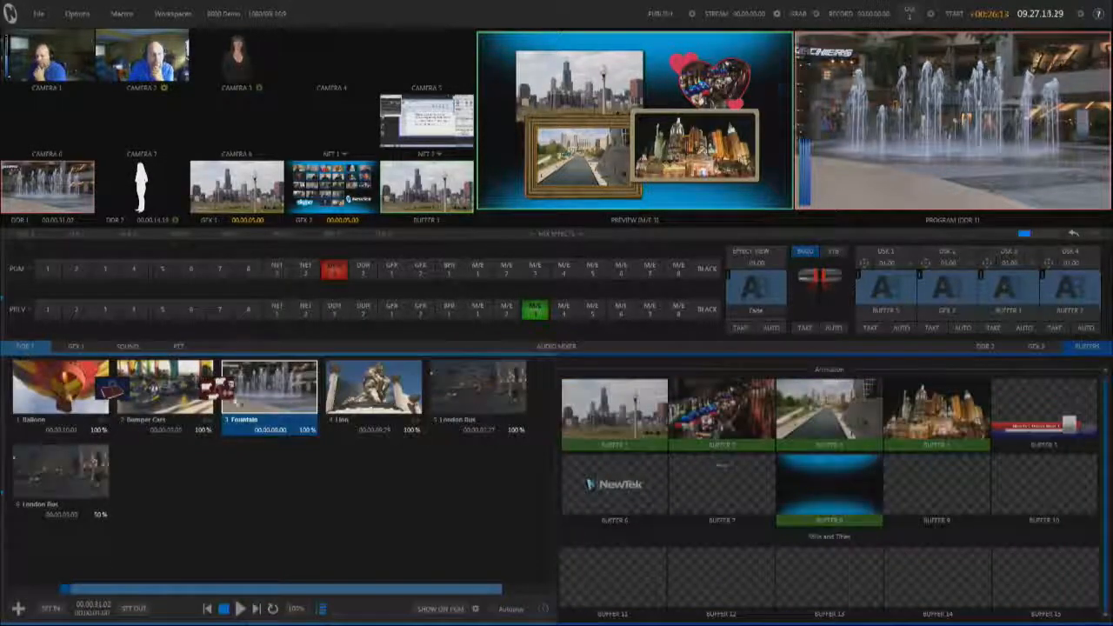
right_click(374, 384)
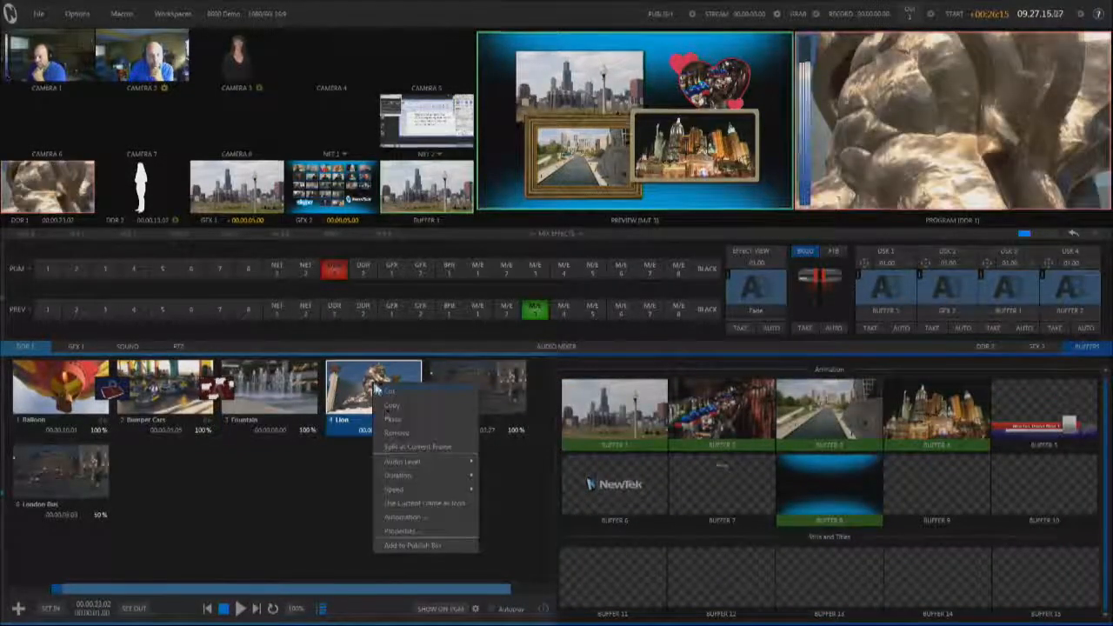
click(402, 531)
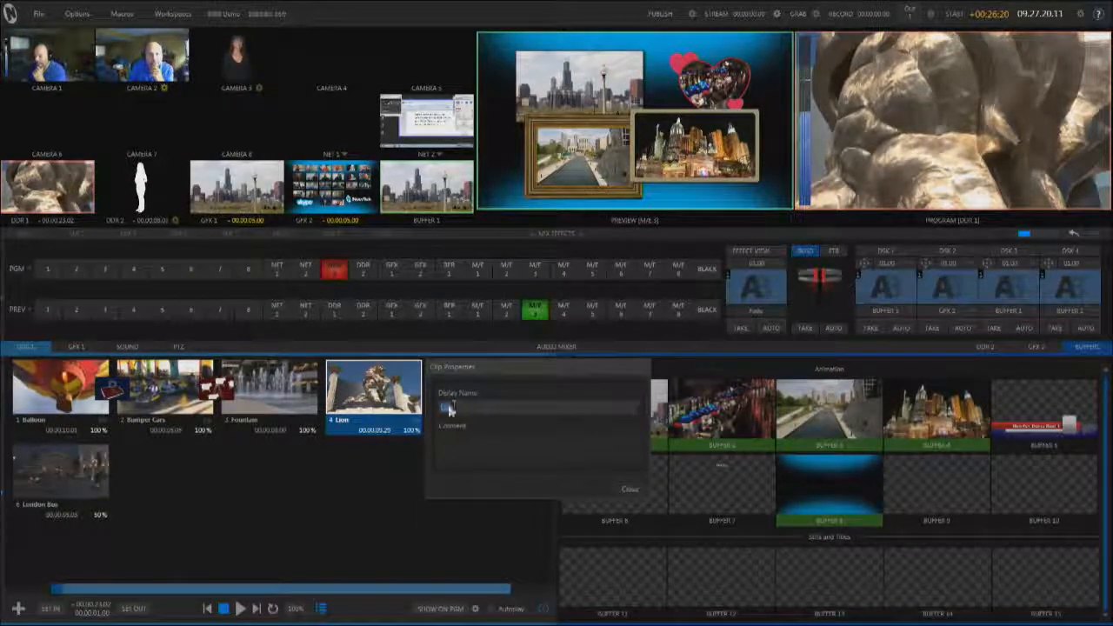
click(480, 446)
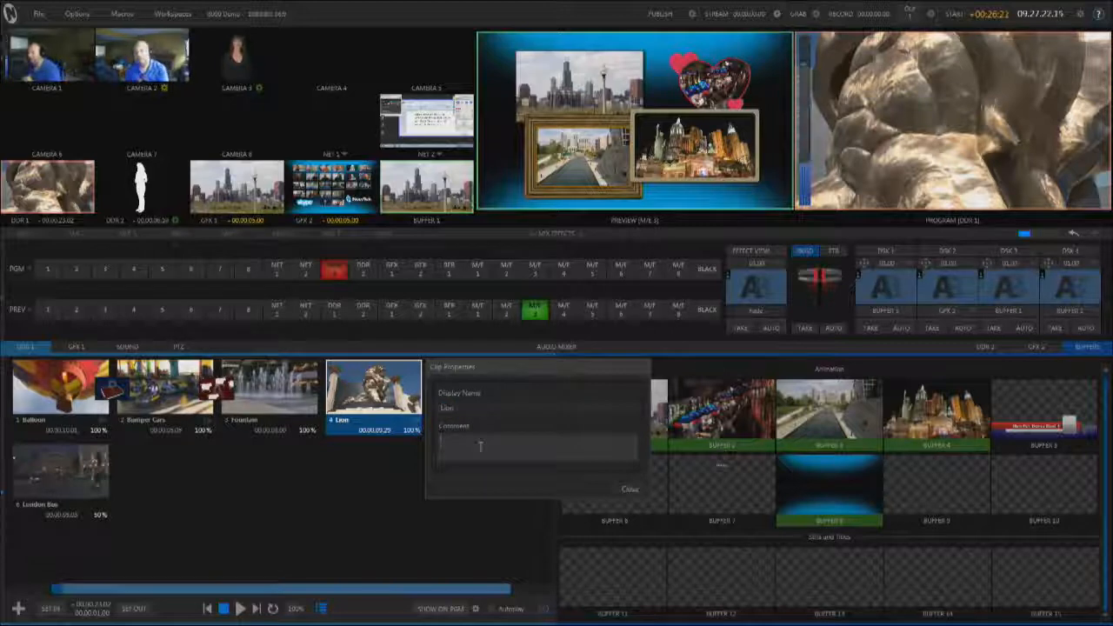
text(Al li)
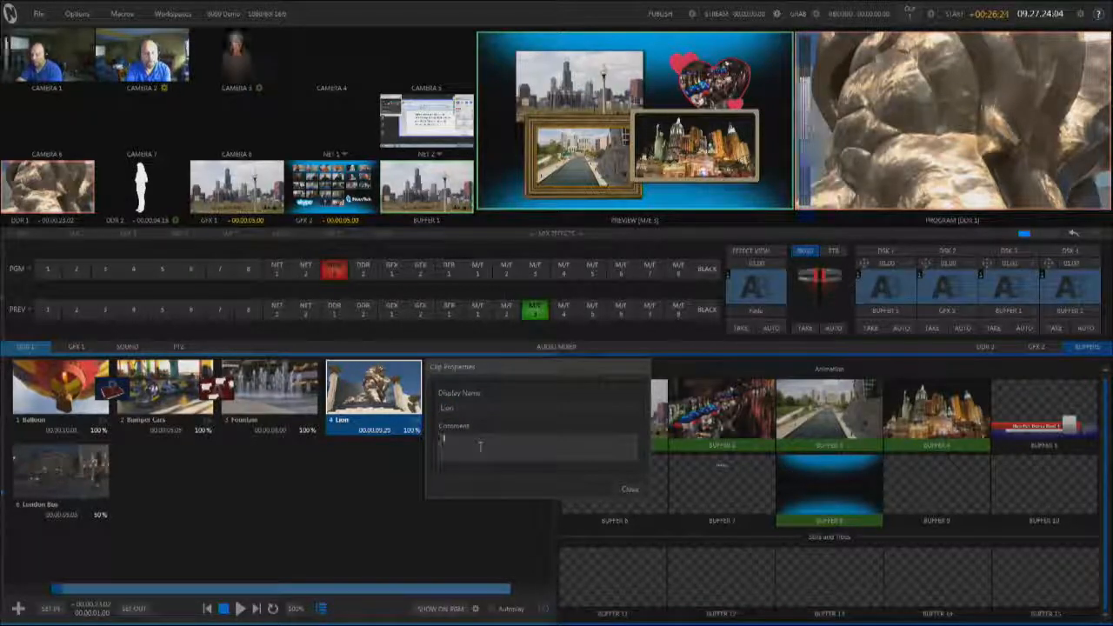
text(GM Grand)
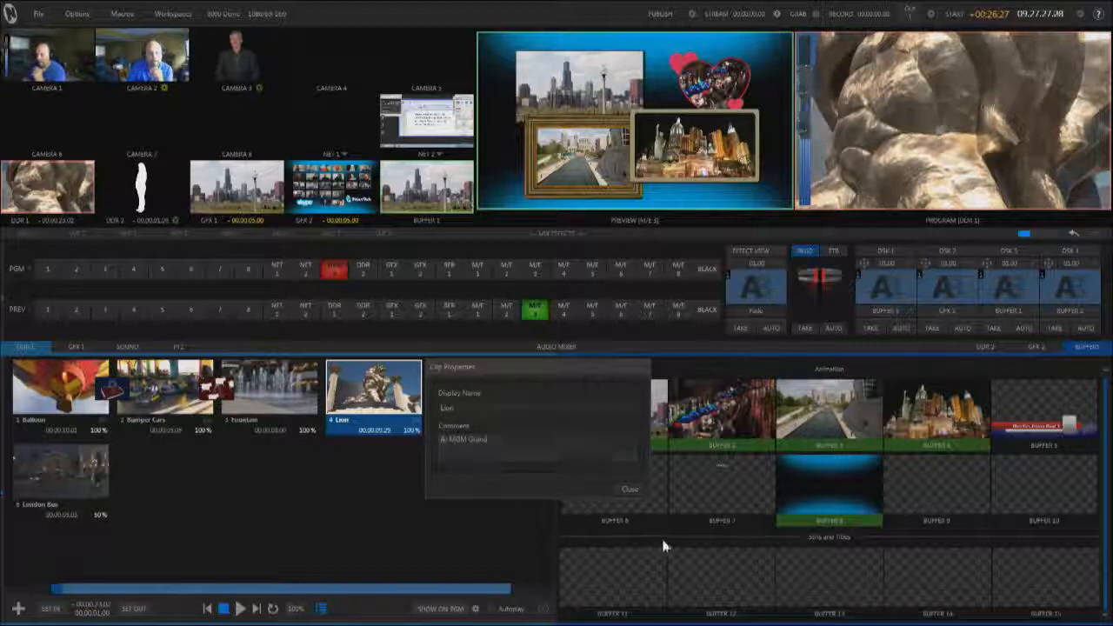
click(631, 489)
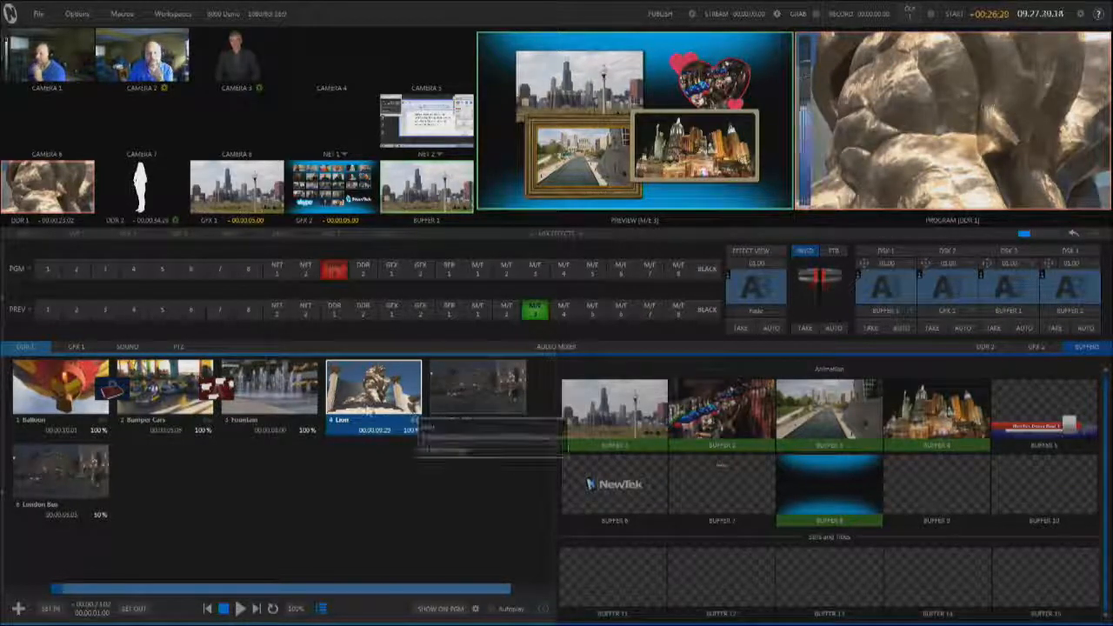
- Check the display name and comment in the Lion clip's properties
right_click(418, 426)
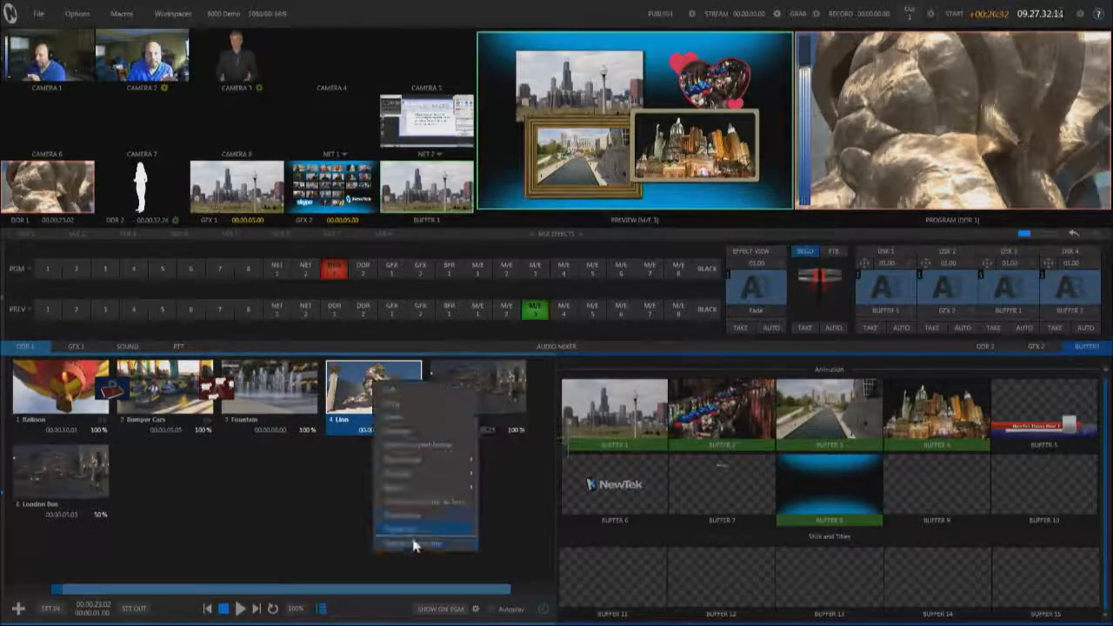
click(412, 536)
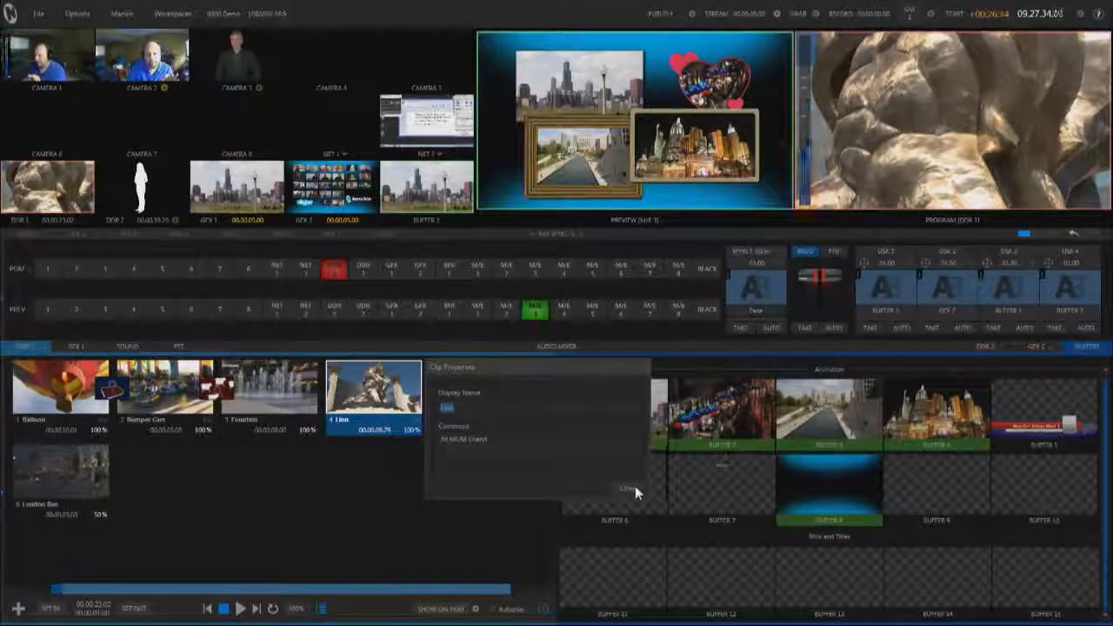
click(635, 487)
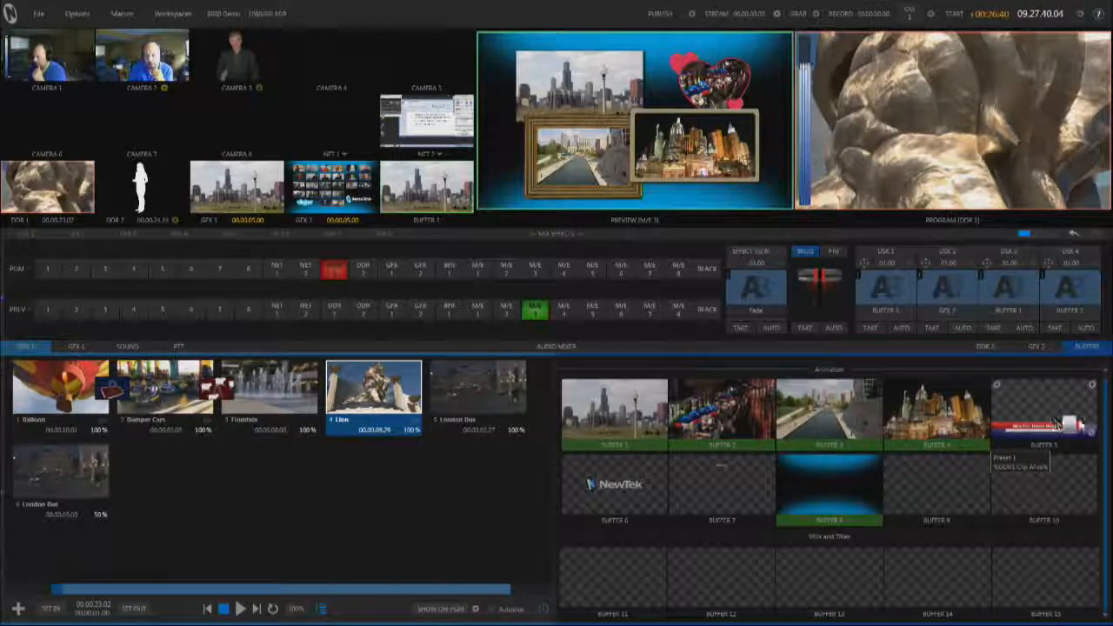
- Show the Buffer 5 title on program through DSK 1 and replace its second text line with %DDR1 Clip Comment%
click(870, 328)
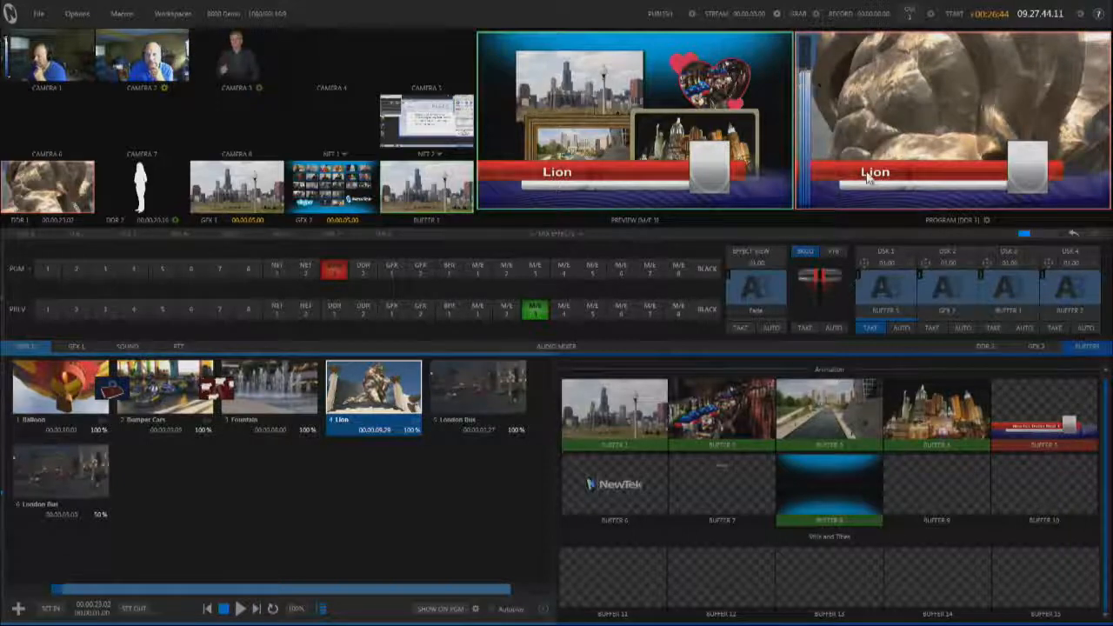
click(1091, 438)
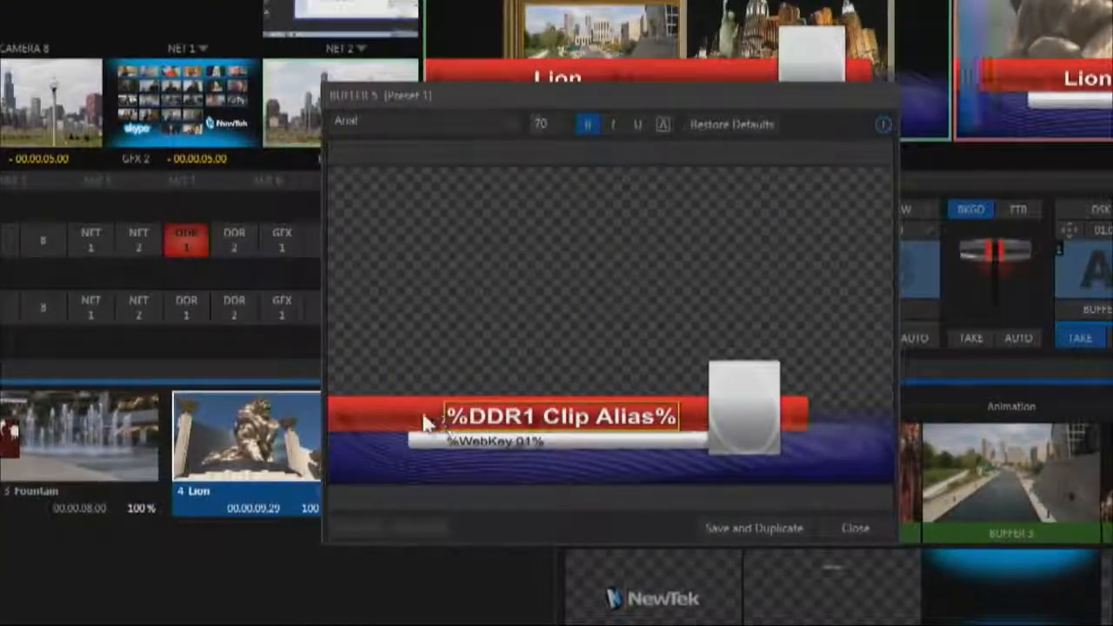
double_click(507, 440)
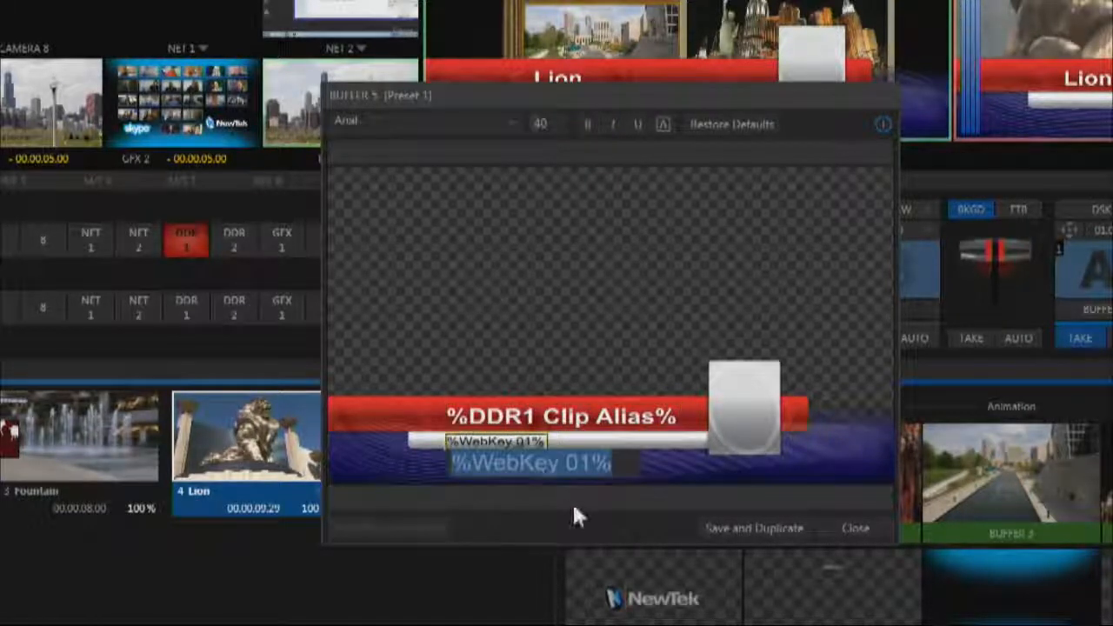
text(%)
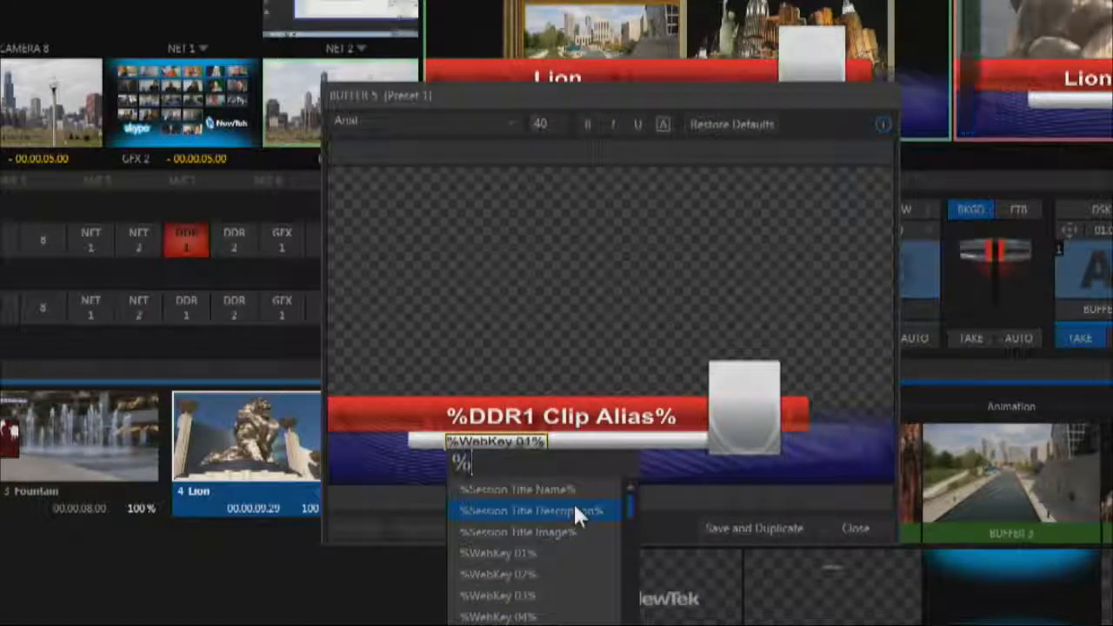
mouse_move(628, 501)
mouse_down()
mouse_move(626, 601)
mouse_move(625, 494)
mouse_up()
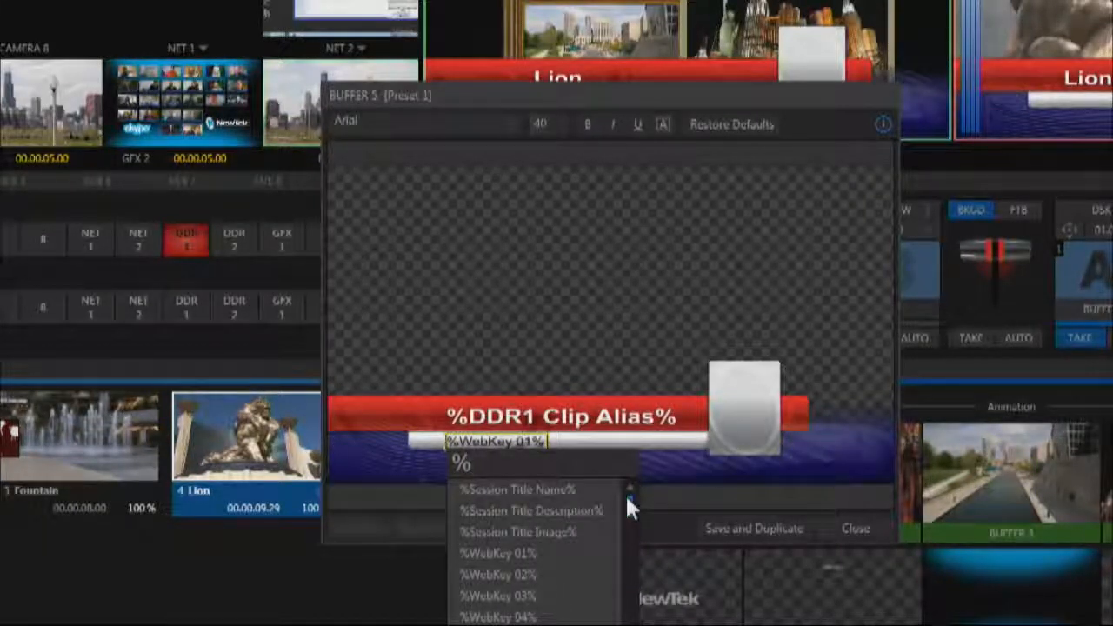
text(DD)
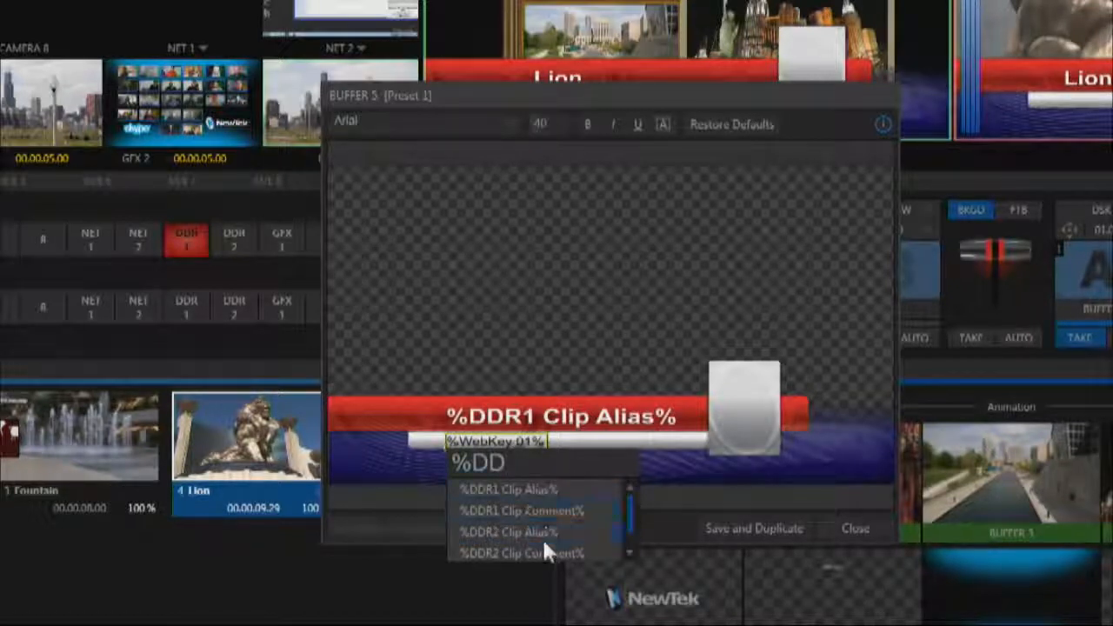
click(542, 511)
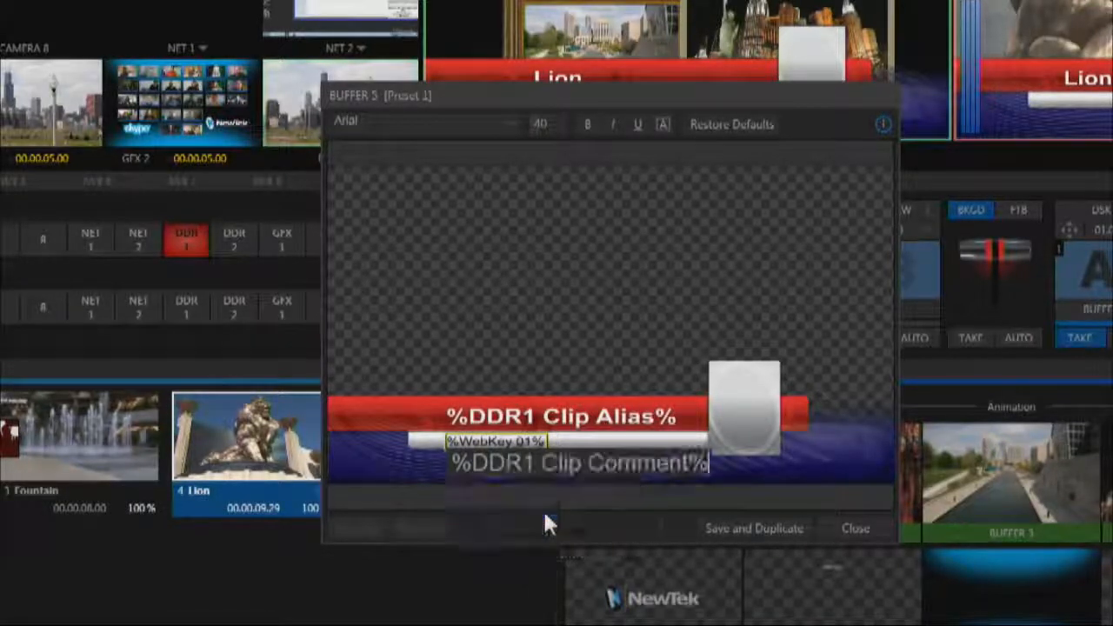
click(846, 525)
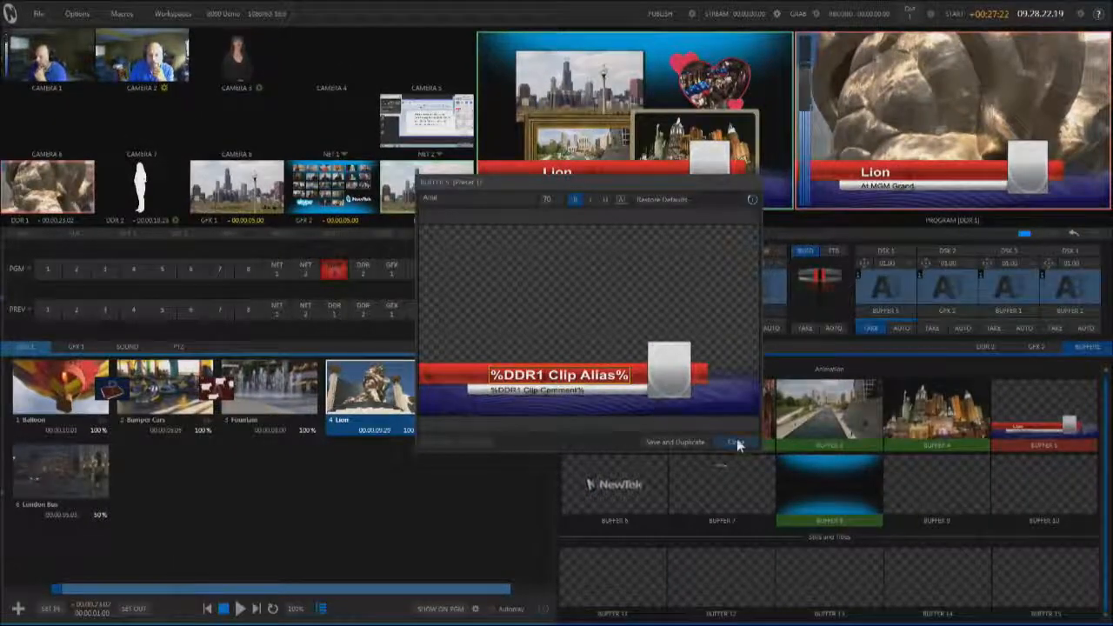
click(736, 440)
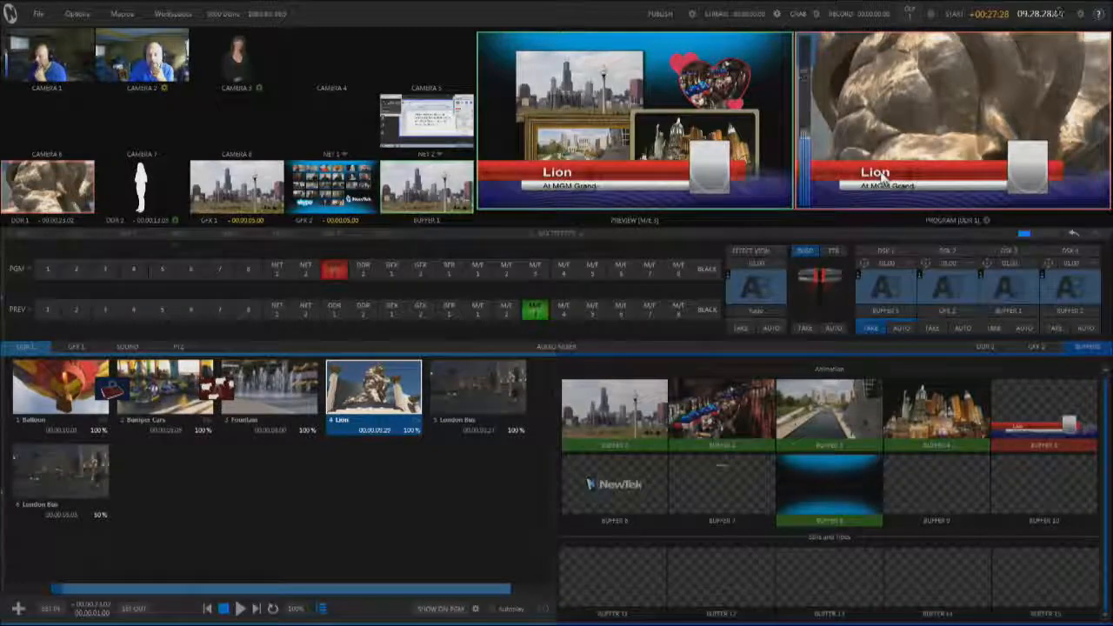
- Compare the Lion clip's display name and comment with the text in the on-air title
right_click(369, 390)
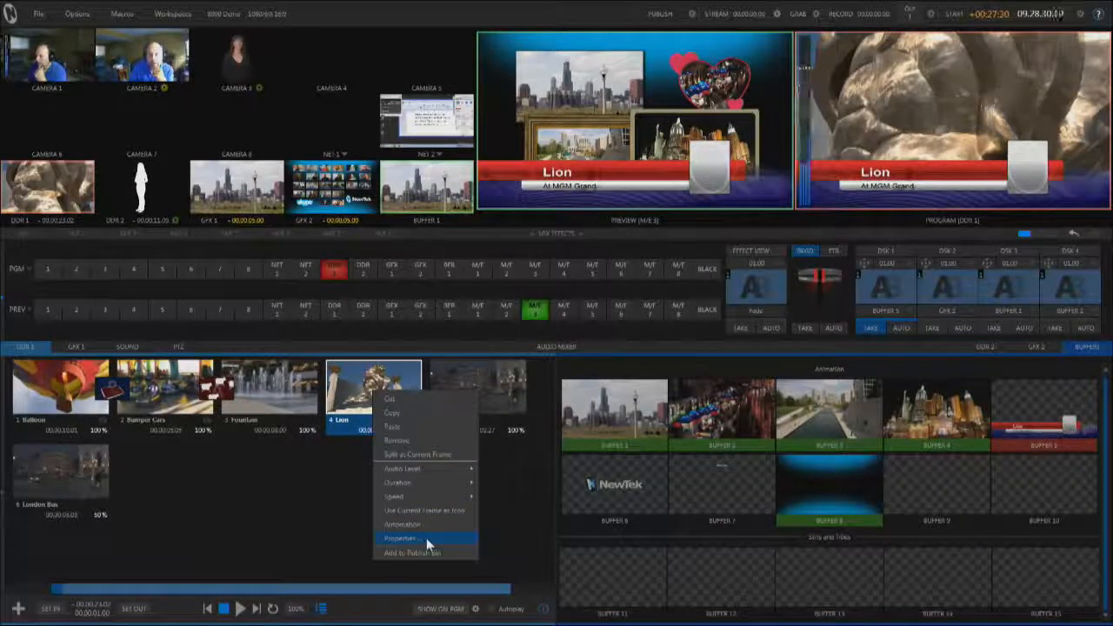
click(426, 537)
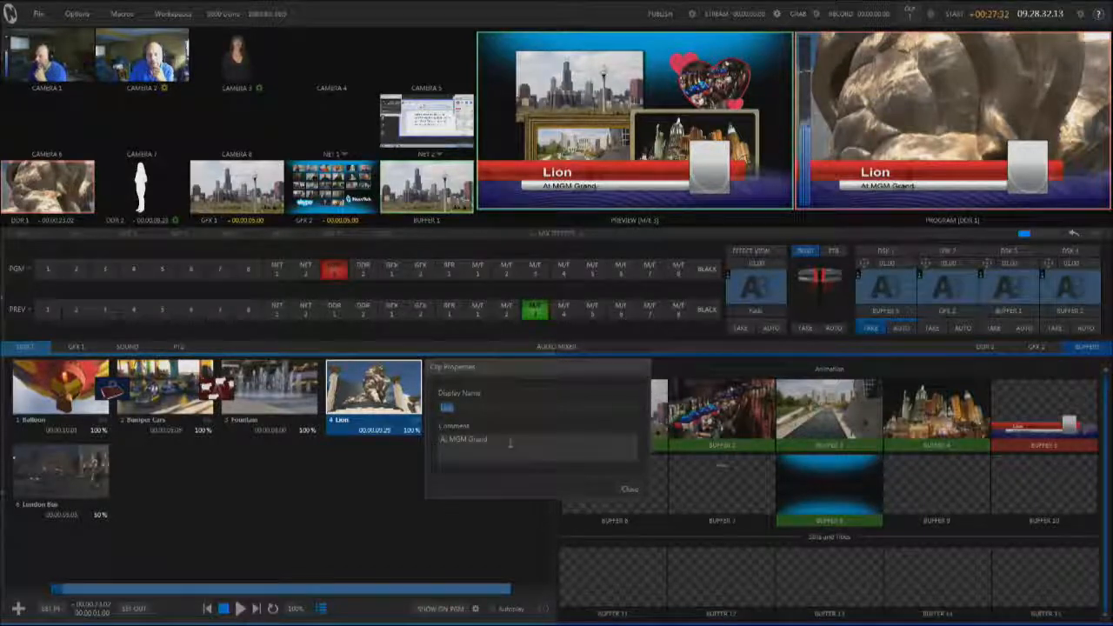
click(624, 488)
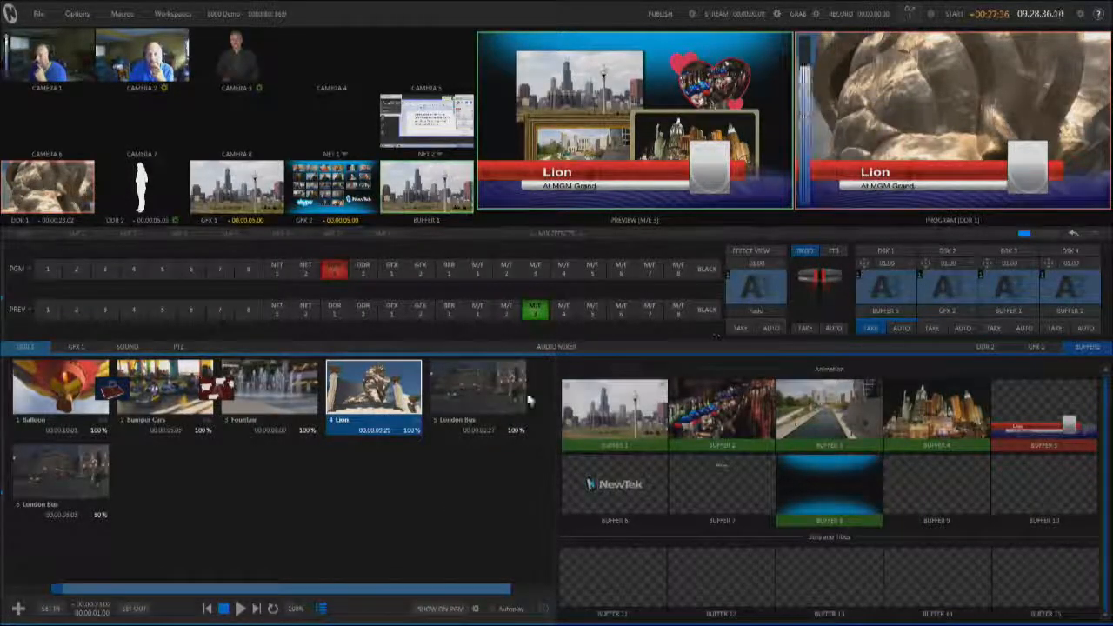
- Switch DDR 1 among the Lion, Fountain and Bumper Cars clips and check how the on-air title follows each clip
click(461, 395)
click(409, 400)
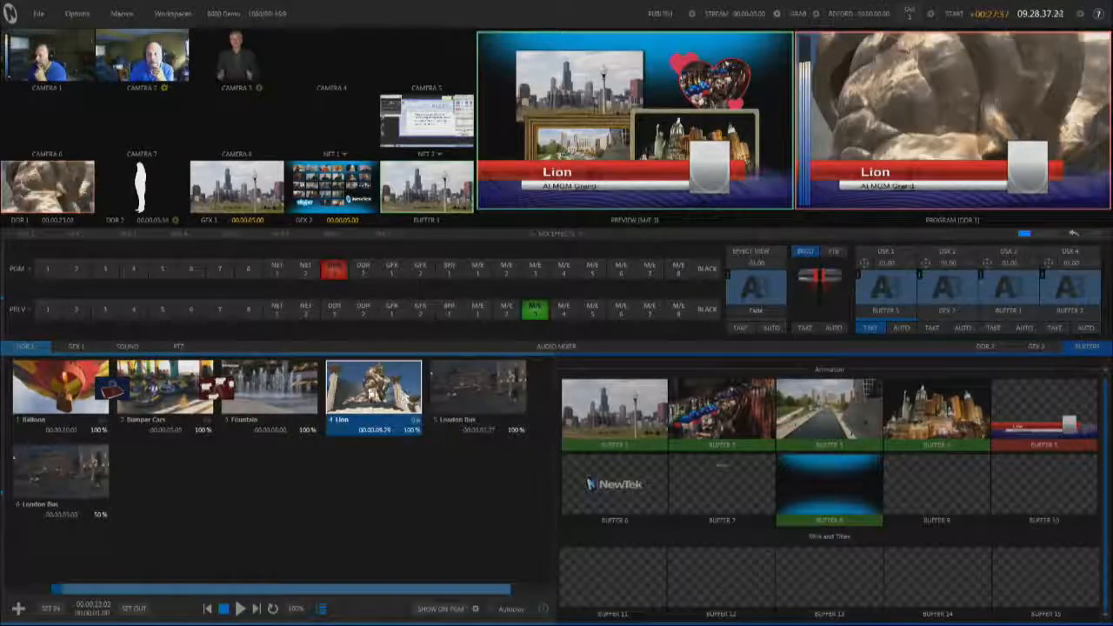
click(300, 388)
click(178, 393)
click(269, 387)
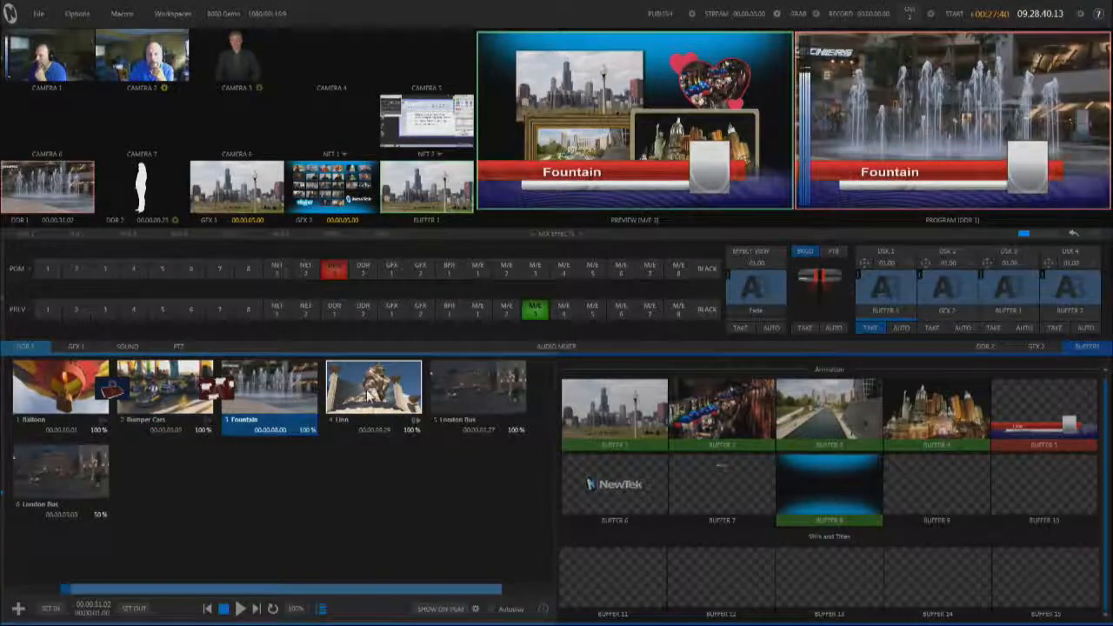
click(373, 387)
- Add the comment "Platform 9-3/4" to the properties of the first London Bus clip in DDR 1
click(478, 391)
right_click(477, 391)
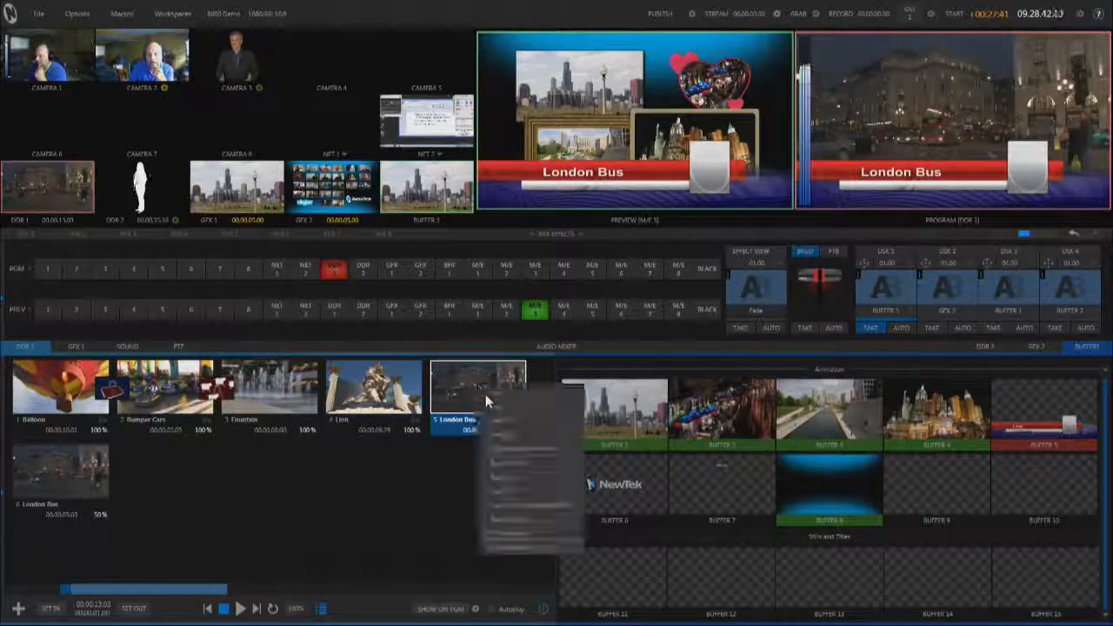
click(511, 533)
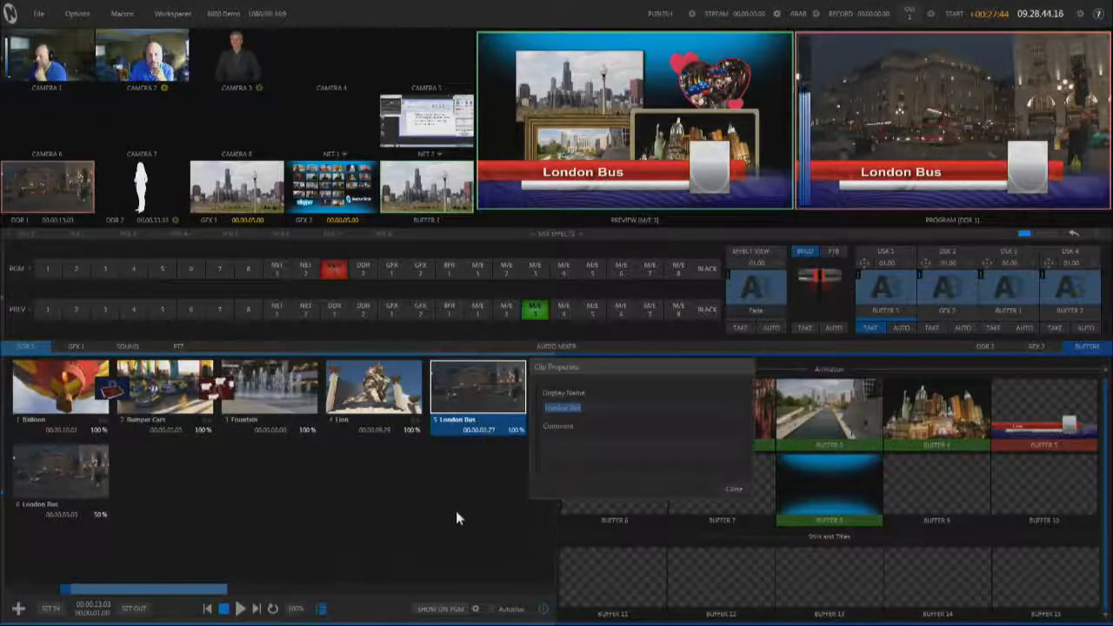
click(578, 448)
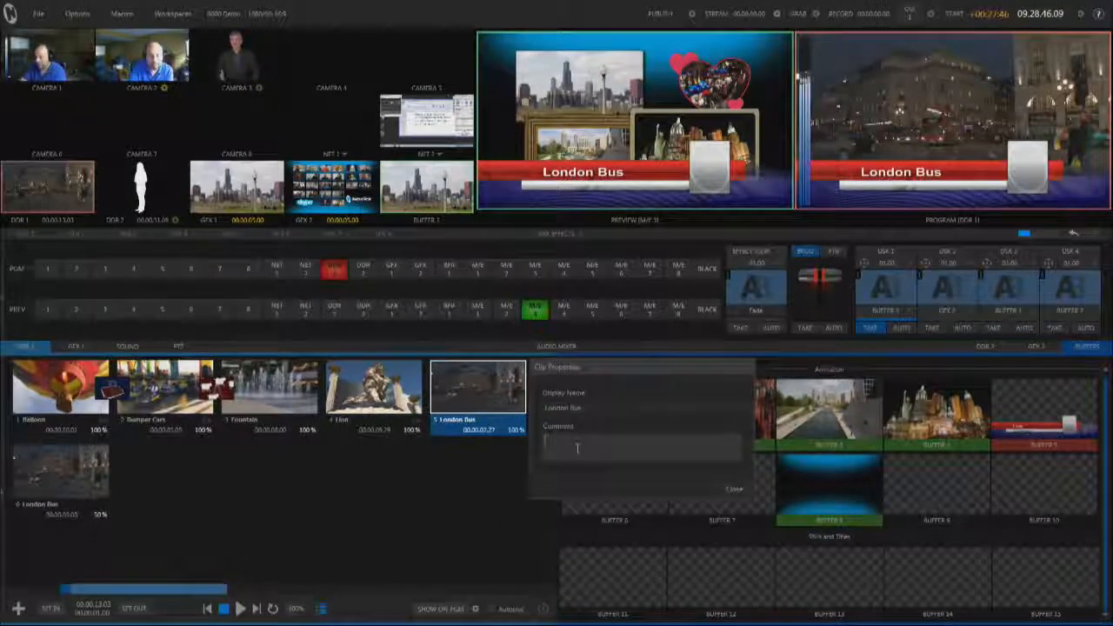
text(Pi)
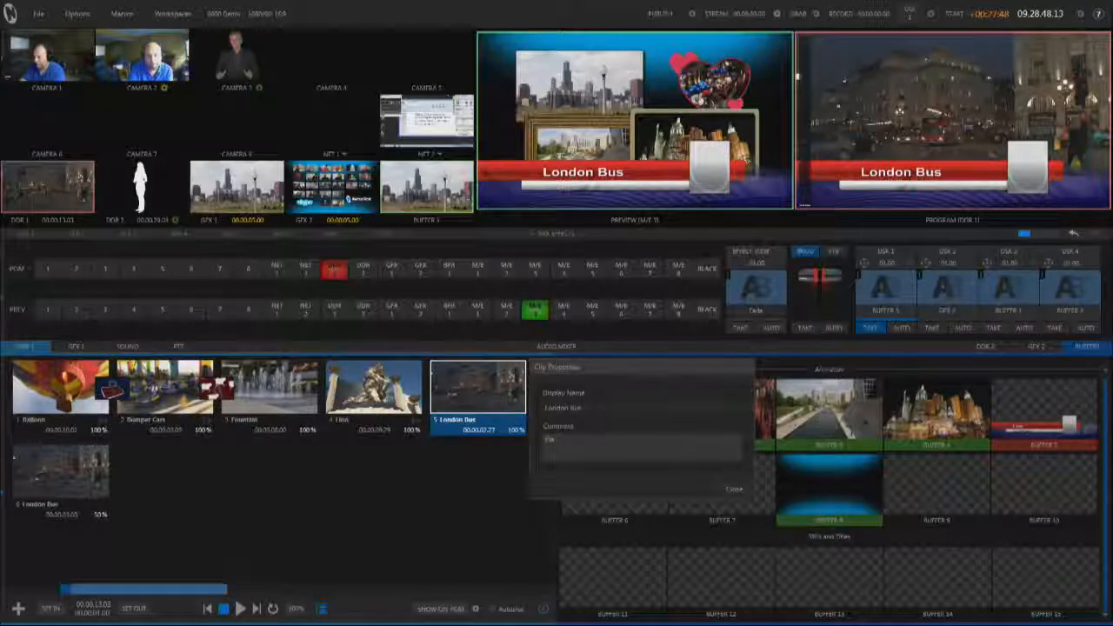
text(ccadilly)
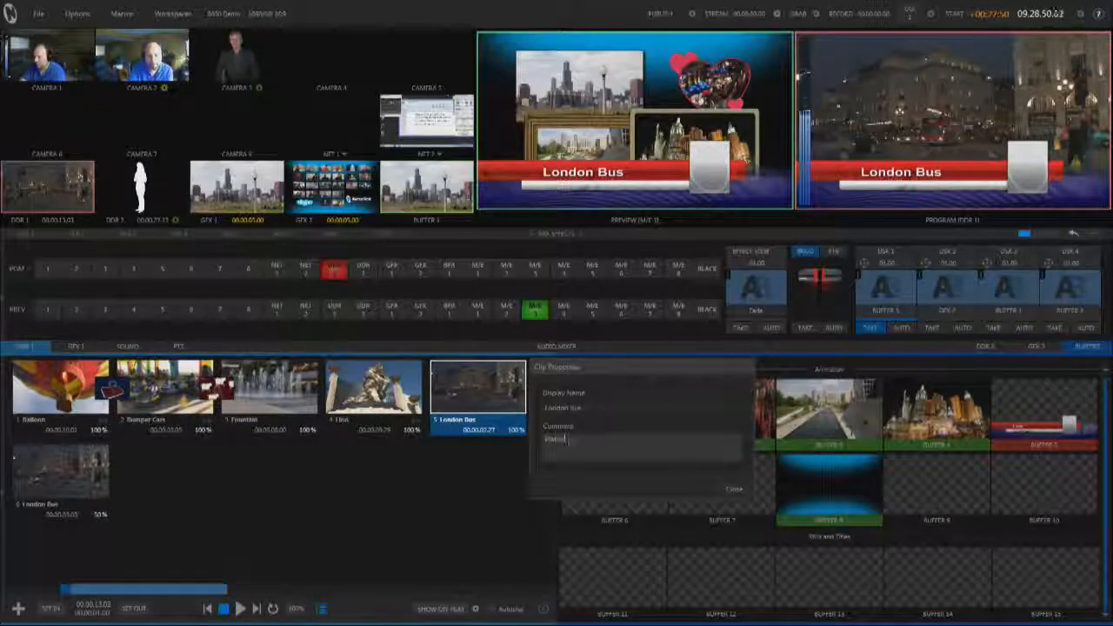
text( 3/4)
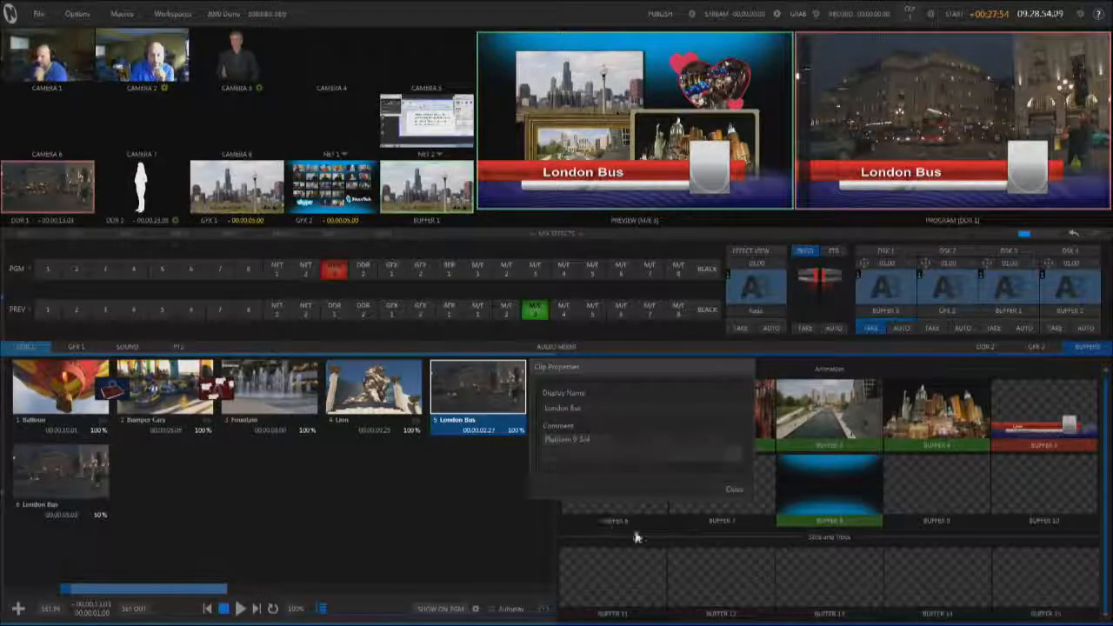
click(735, 489)
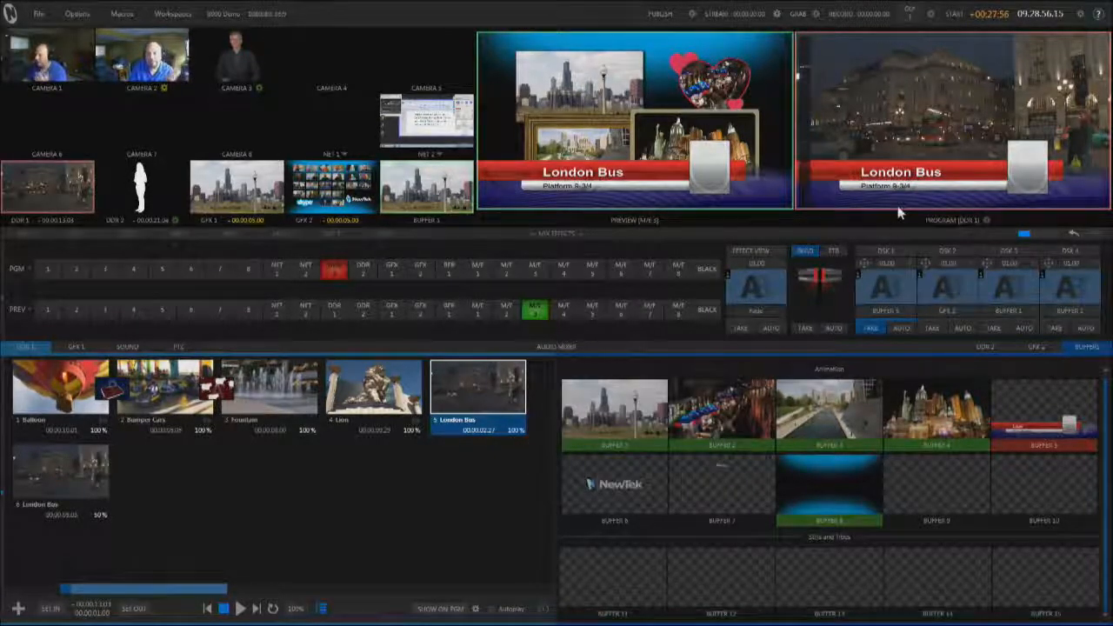
- Step back and forth through the Fountain, Lion and London Bus clips and compare the title's name and comment lines
click(414, 391)
key(Right)
key(Left)
key(Left)
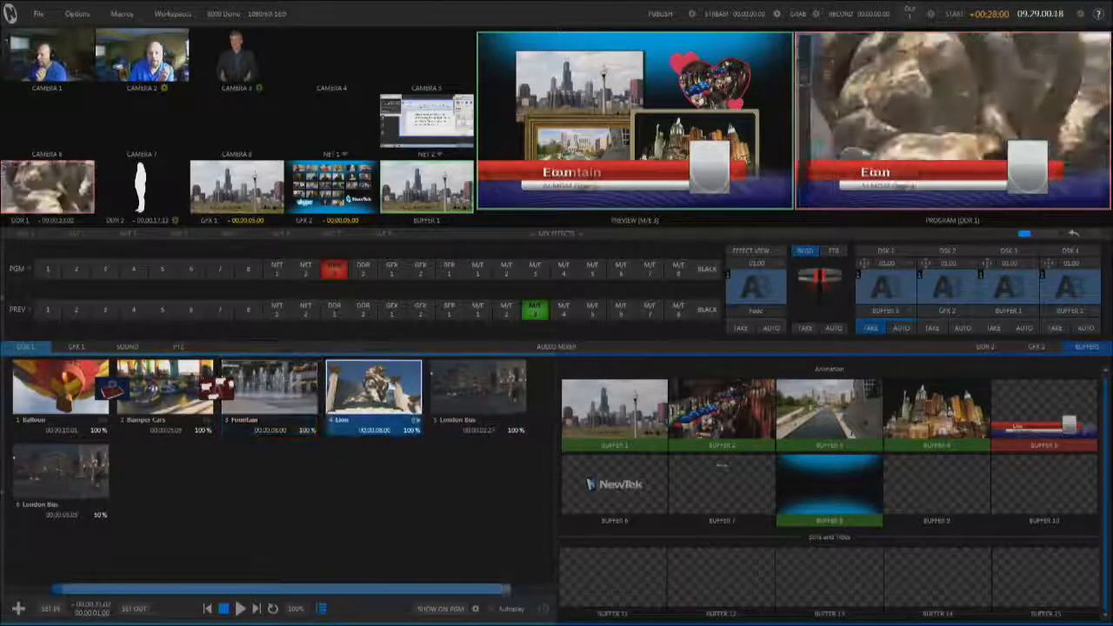
key(Right)
key(Right)
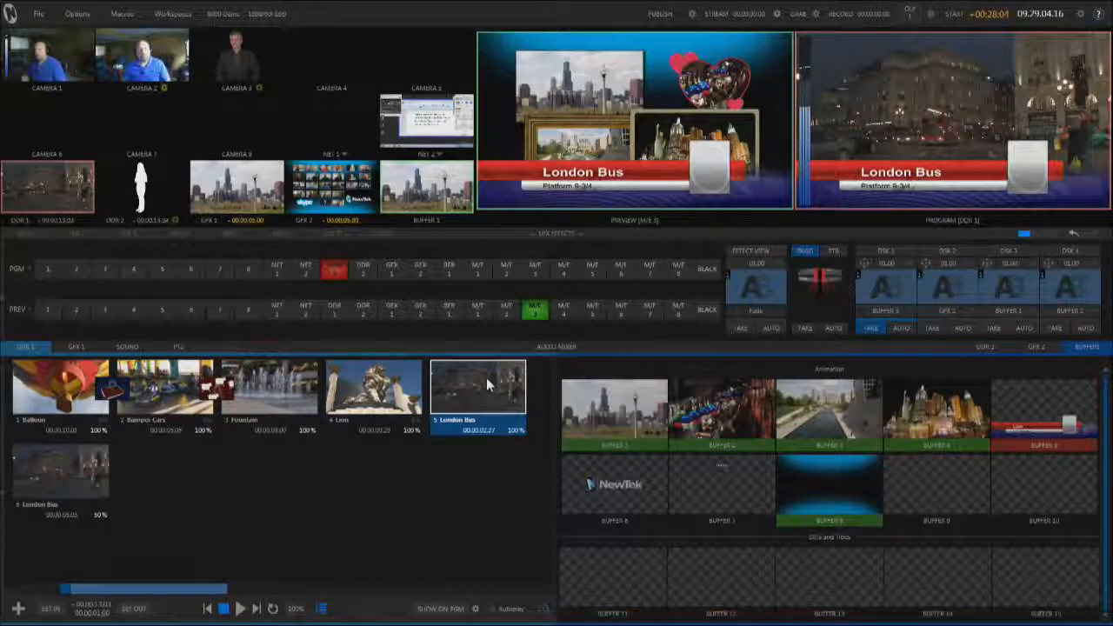
- Examine the input name and comment fields in Camera 2's properties
click(164, 88)
click(144, 71)
right_click(146, 55)
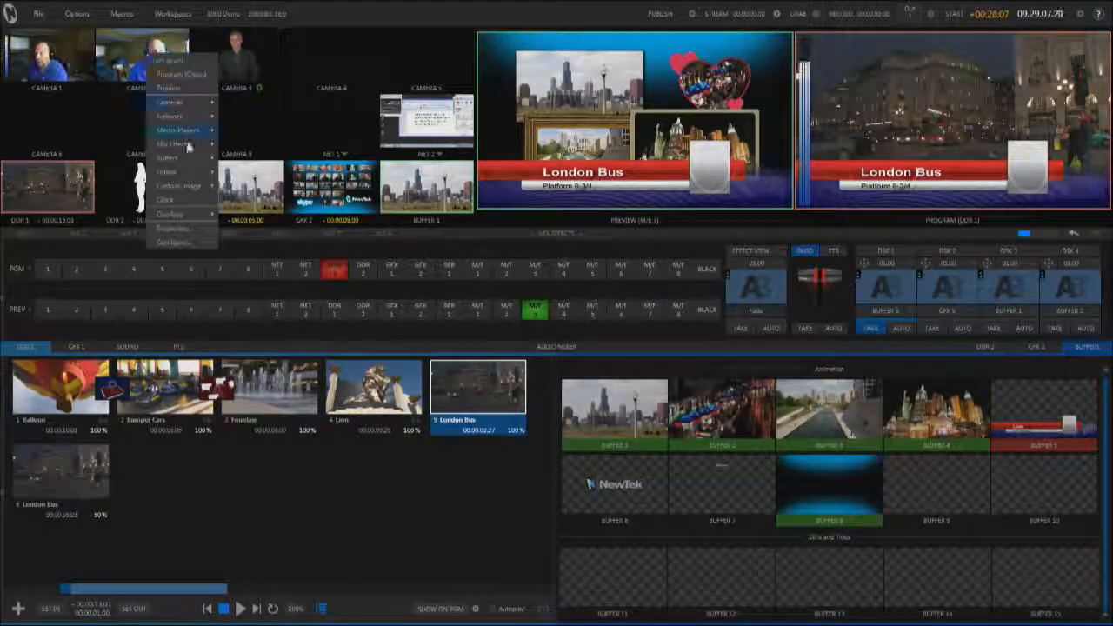
click(184, 227)
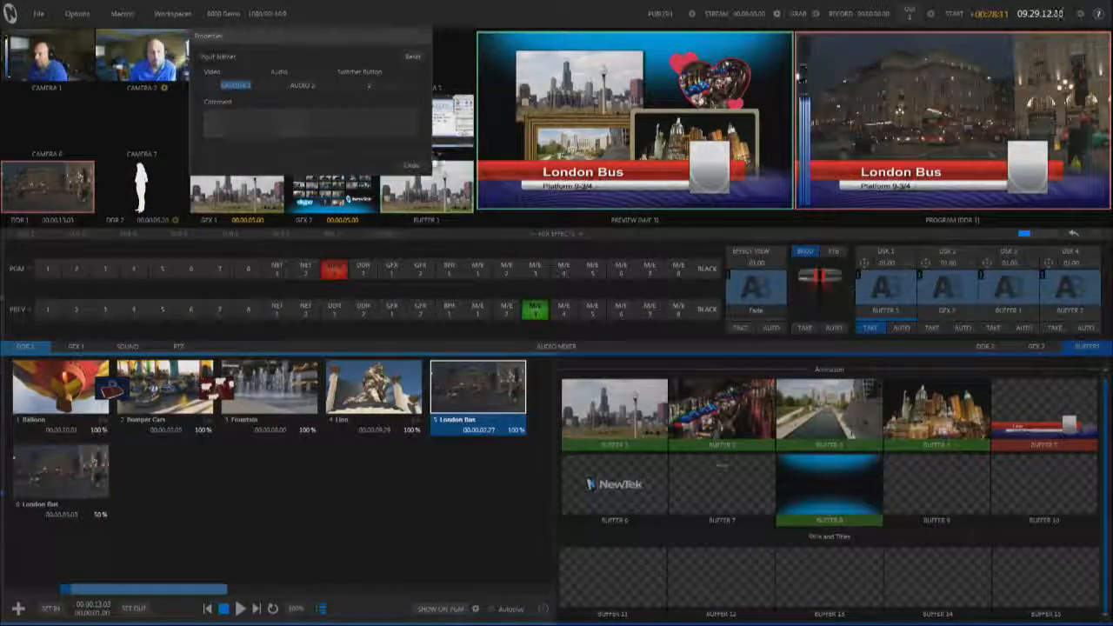
click(413, 166)
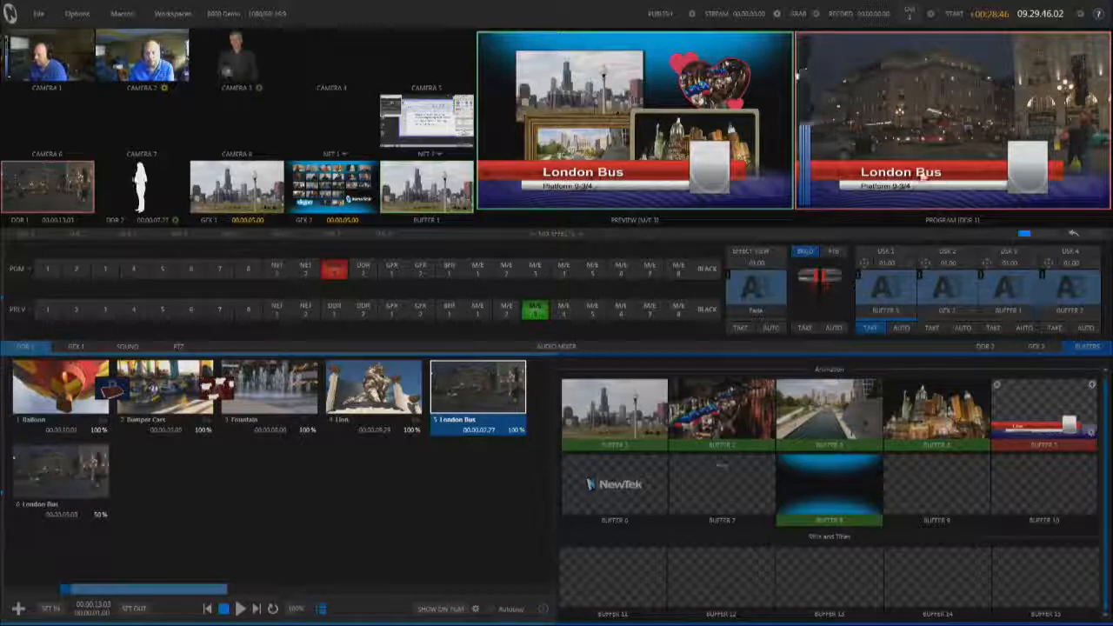
- Replace the Buffer 5 title's first text line with %WebKey 01% and its second line with %WebKey 02%
double_click(1087, 437)
key(Tab)
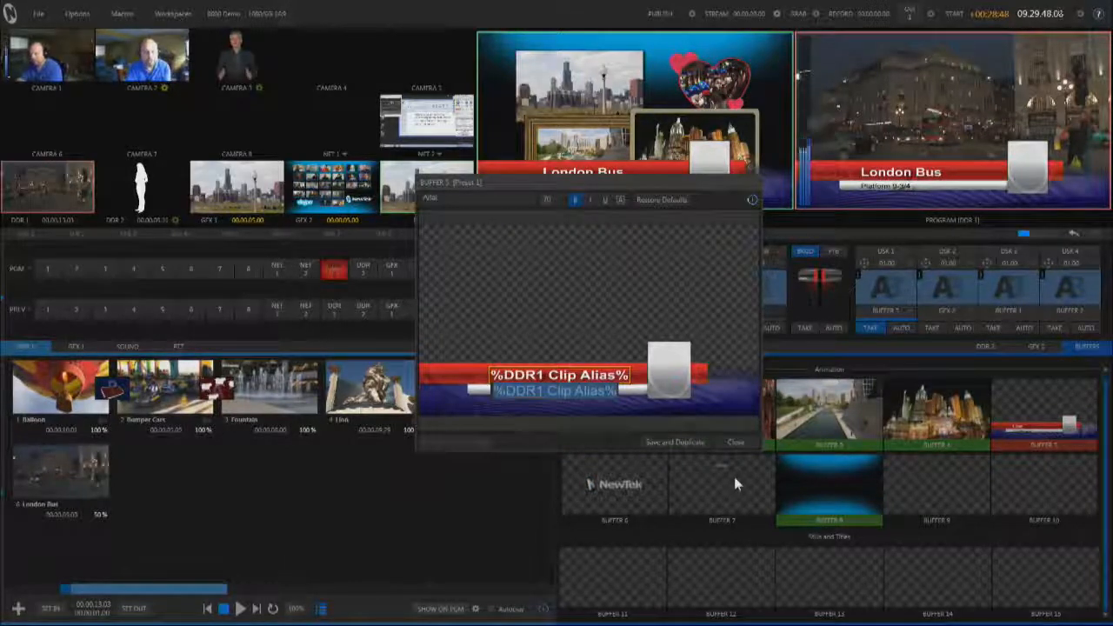
text(%web)
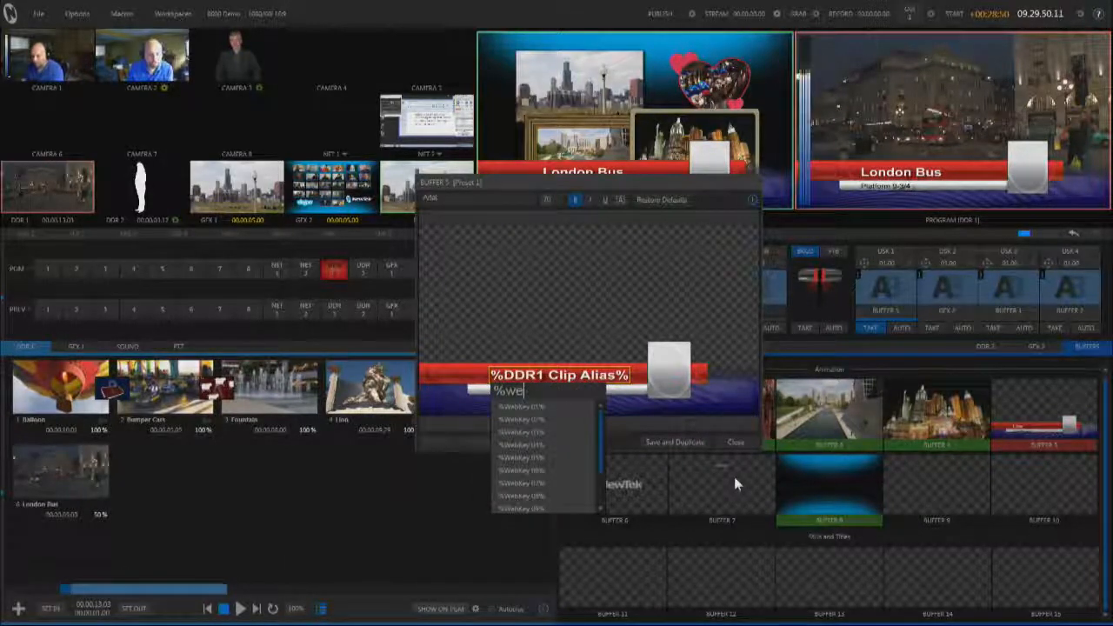
click(521, 407)
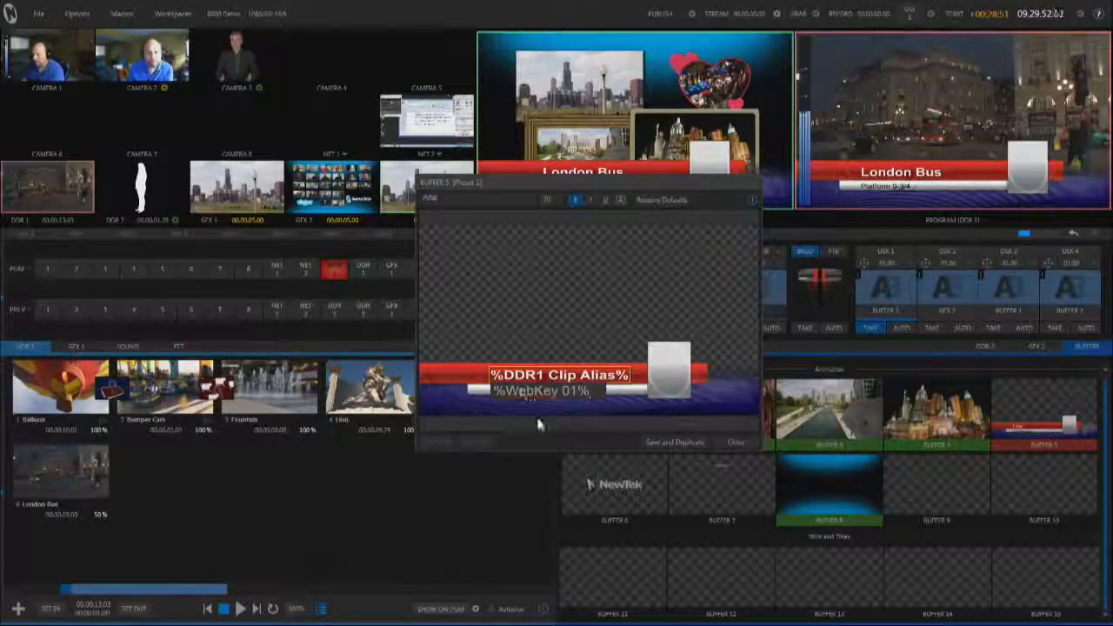
click(520, 390)
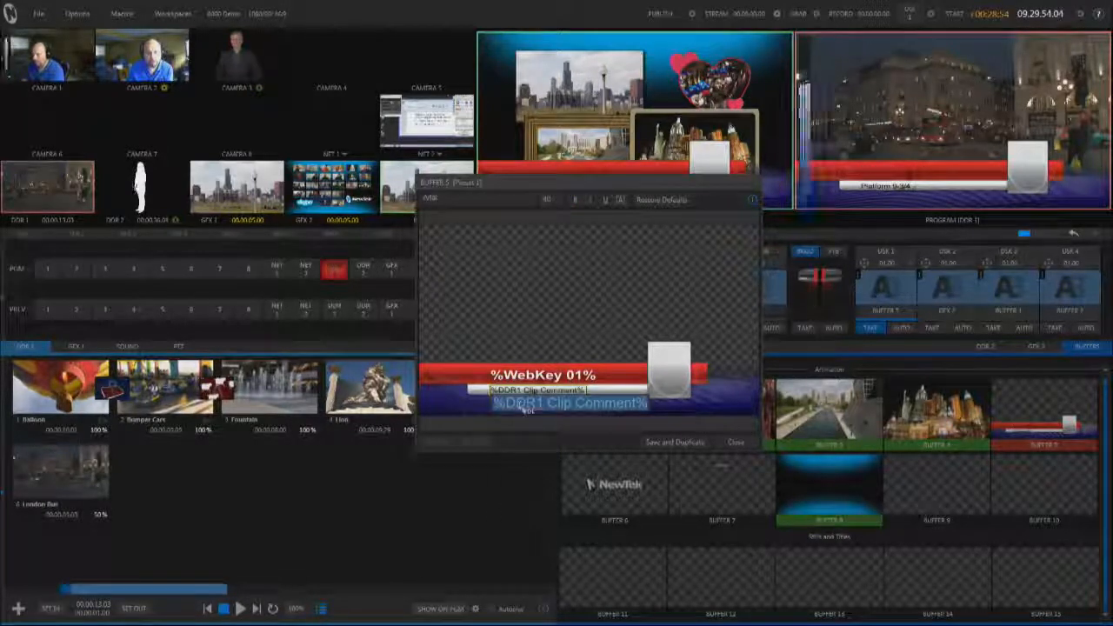
text(%web)
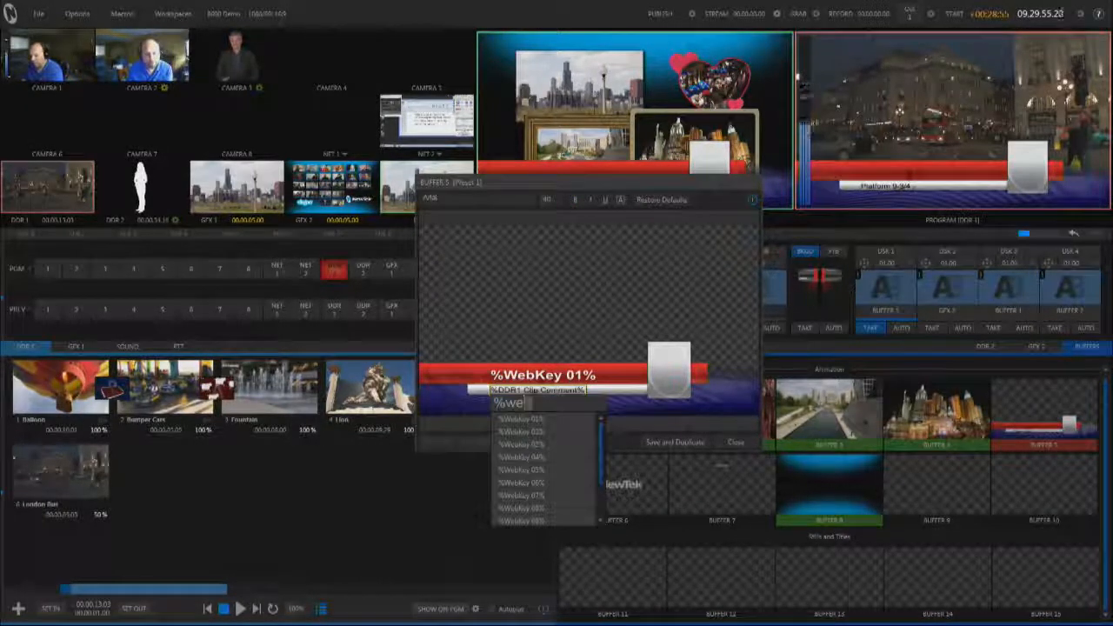
click(538, 431)
click(735, 442)
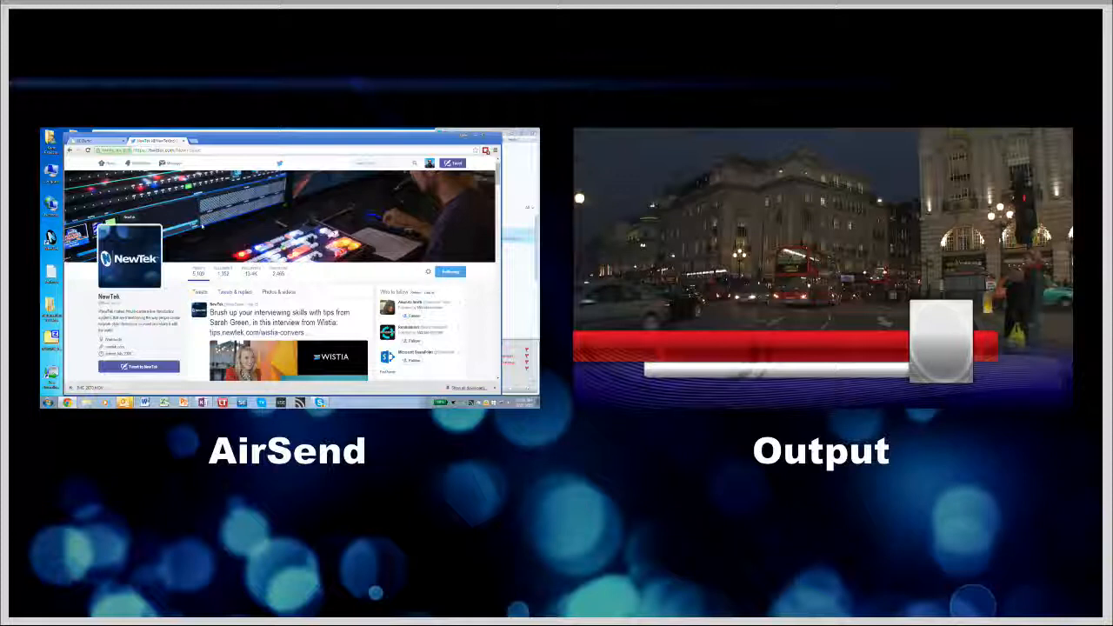
- On NewTek's Twitter page in the browser, send the top tweet's text from "Brush up" through the interviewer's name to WebKey 01
mouse_move(210, 313)
mouse_down()
mouse_move(261, 328)
mouse_move(249, 329)
mouse_move(341, 315)
mouse_move(250, 325)
mouse_up()
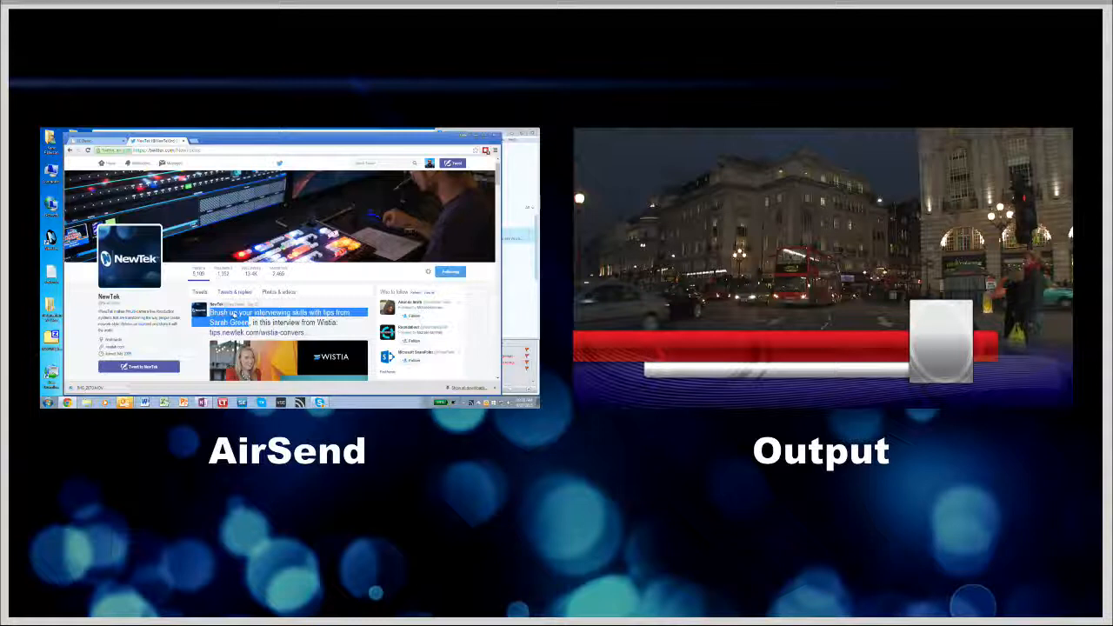
right_click(233, 310)
mouse_move(255, 350)
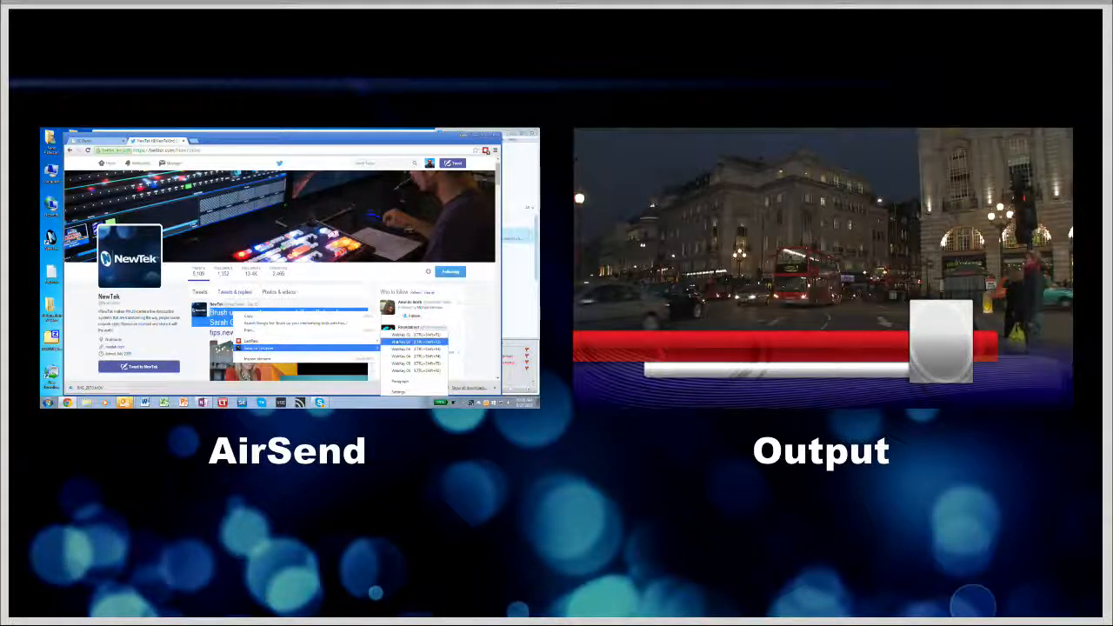
click(404, 334)
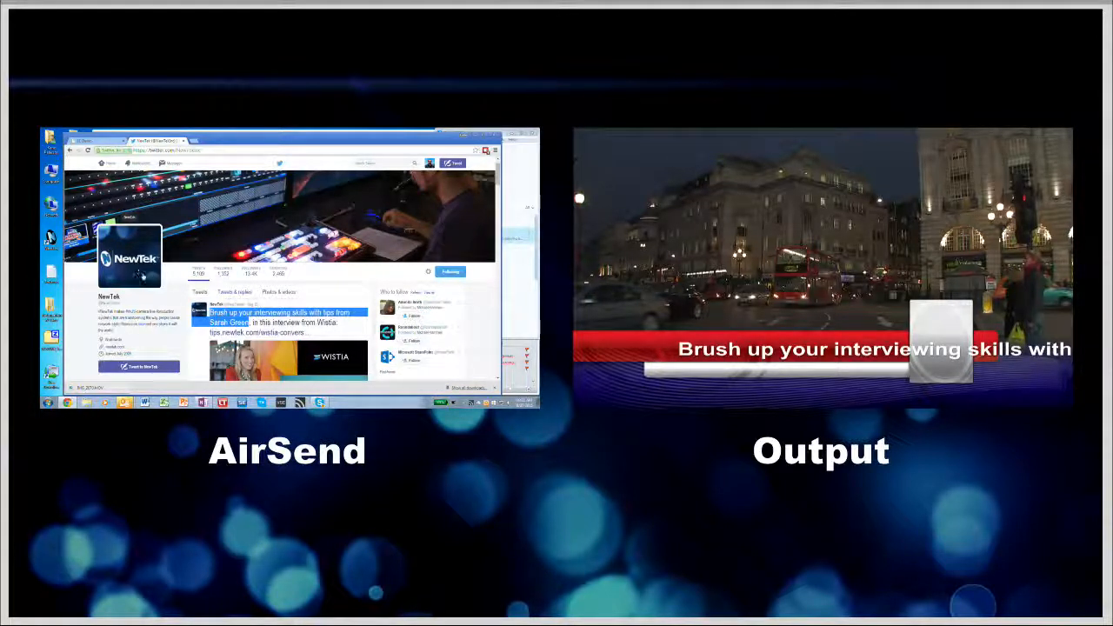
- Send the NewTek profile picture from the Twitter page to the title's image placeholder through its WebKey
right_click(127, 252)
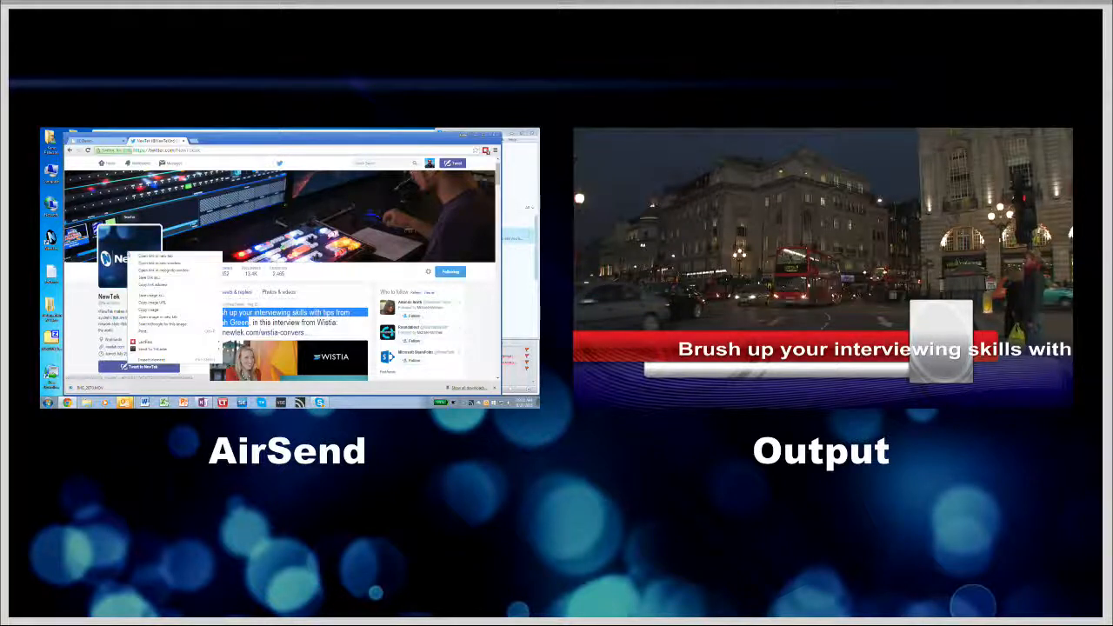
mouse_move(157, 349)
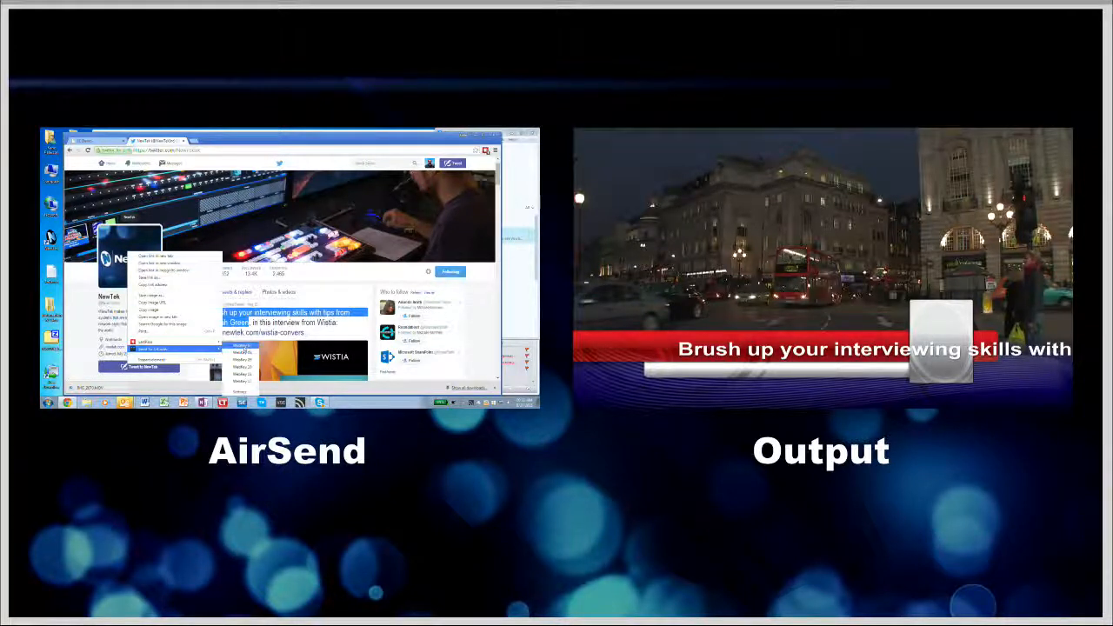
click(244, 351)
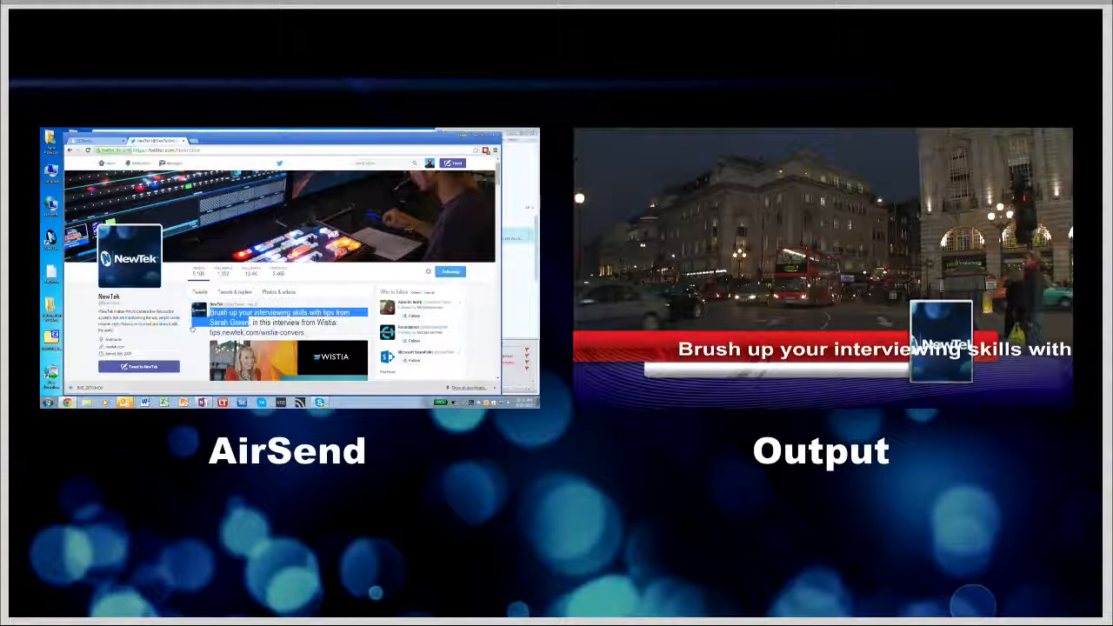
- Send only the tweet words "Brush up your interviewing" to WebKey 01 for the title's first line
click(210, 313)
drag(210, 313, 293, 320)
right_click(277, 311)
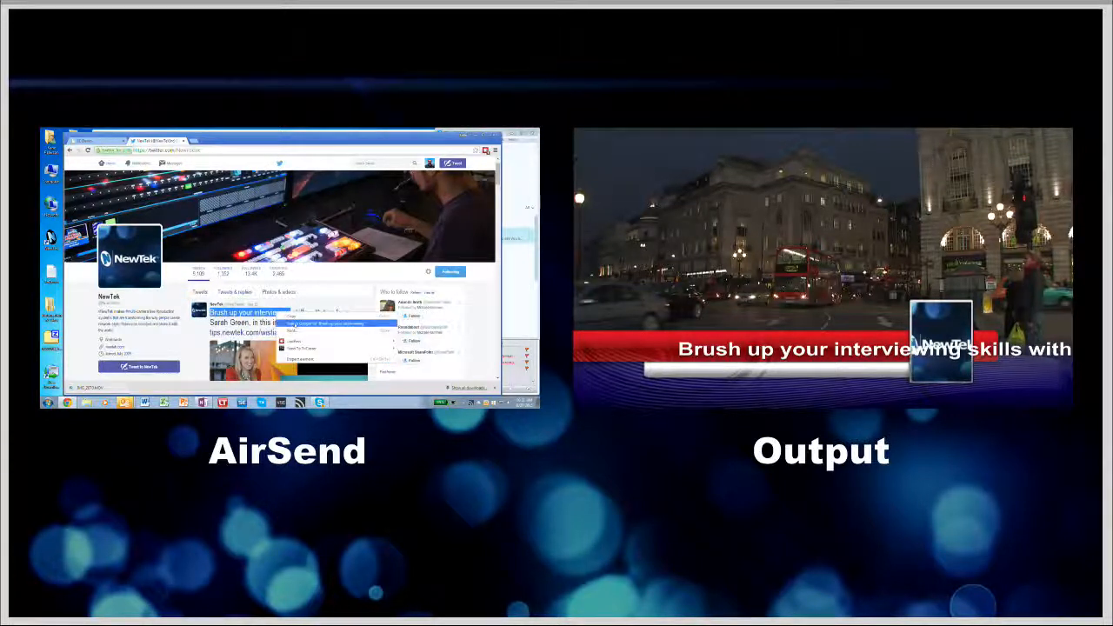
mouse_move(348, 340)
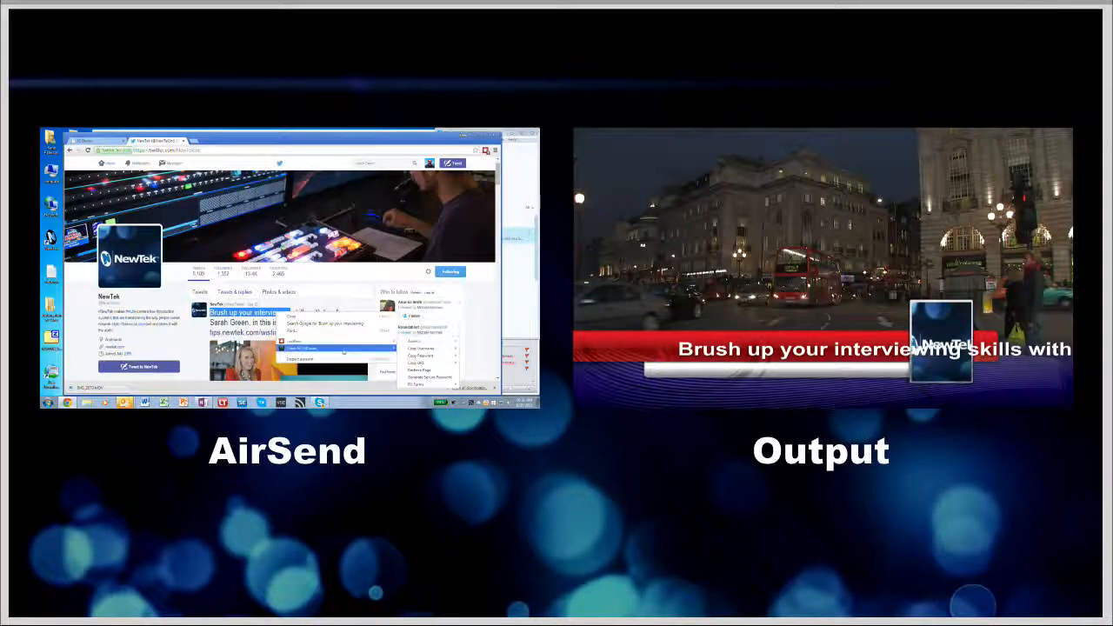
click(428, 334)
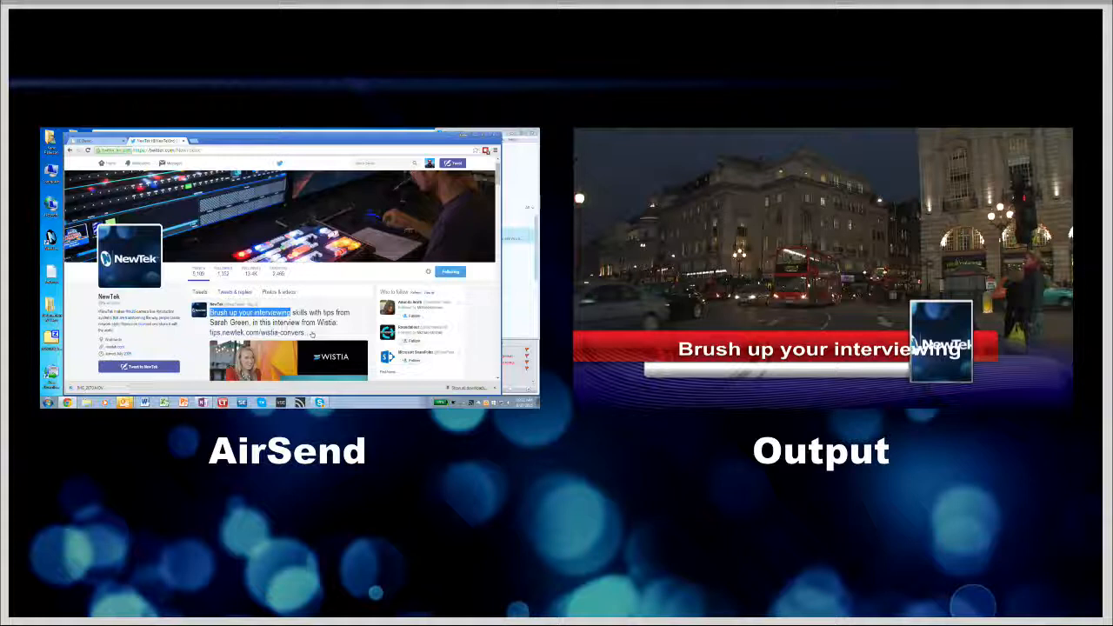
- Send the tweet's continuation, "skills with tips from" plus the person's name, to WebKey 02 for the title's second line
mouse_move(292, 313)
mouse_down()
mouse_move(296, 323)
mouse_move(251, 324)
mouse_up()
right_click(252, 323)
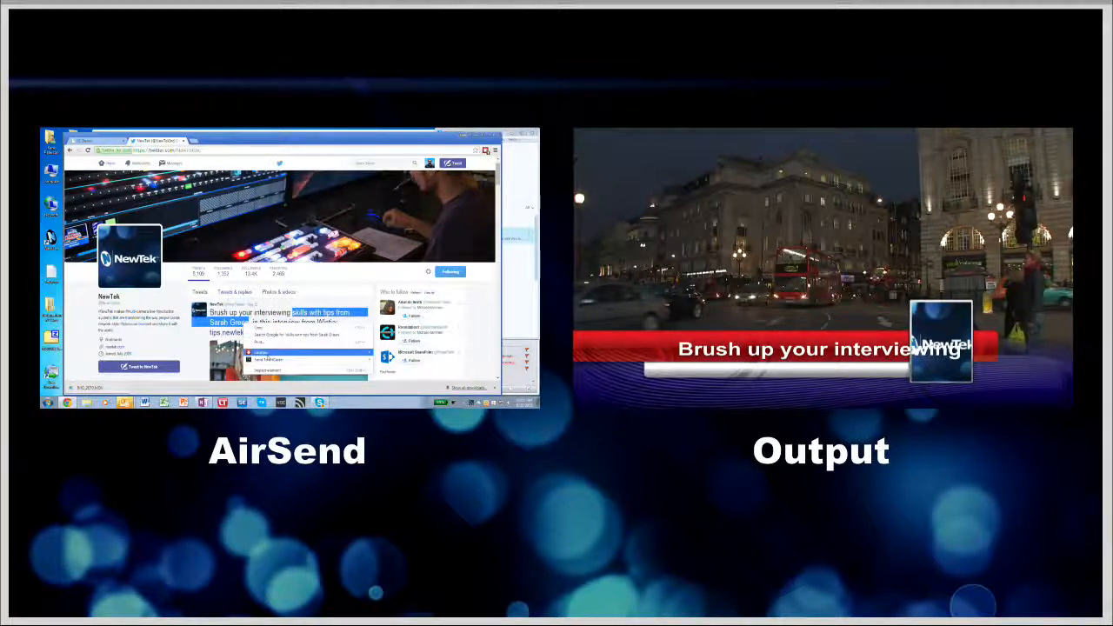
mouse_move(348, 359)
click(393, 341)
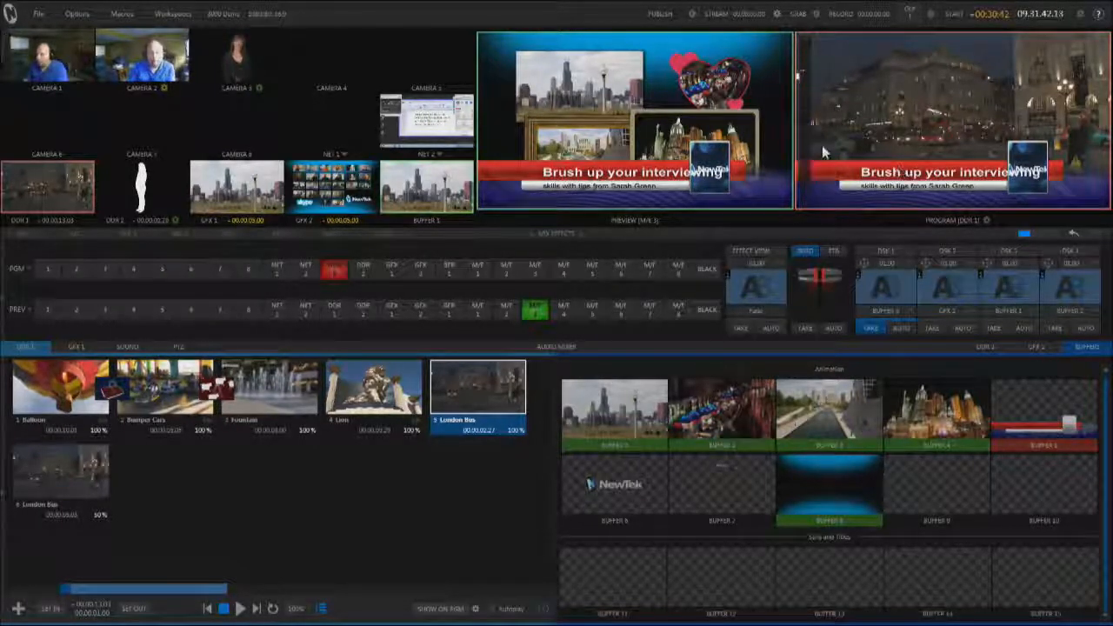
- Back in TriCaster, examine the connection choices in the first audio input's settings in the audio mixer
click(567, 347)
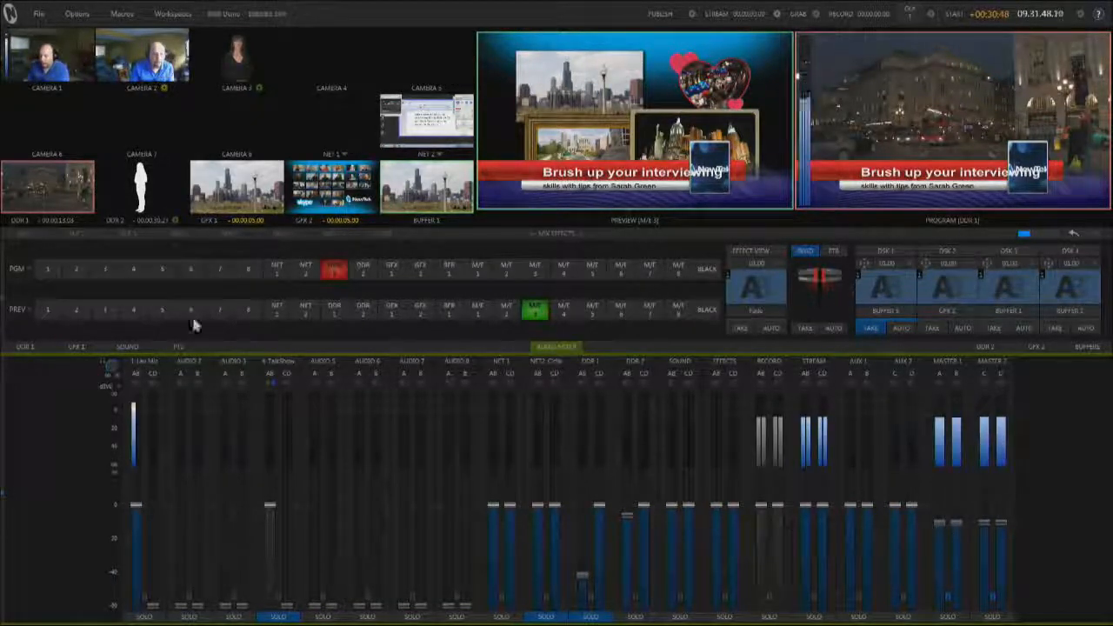
click(159, 360)
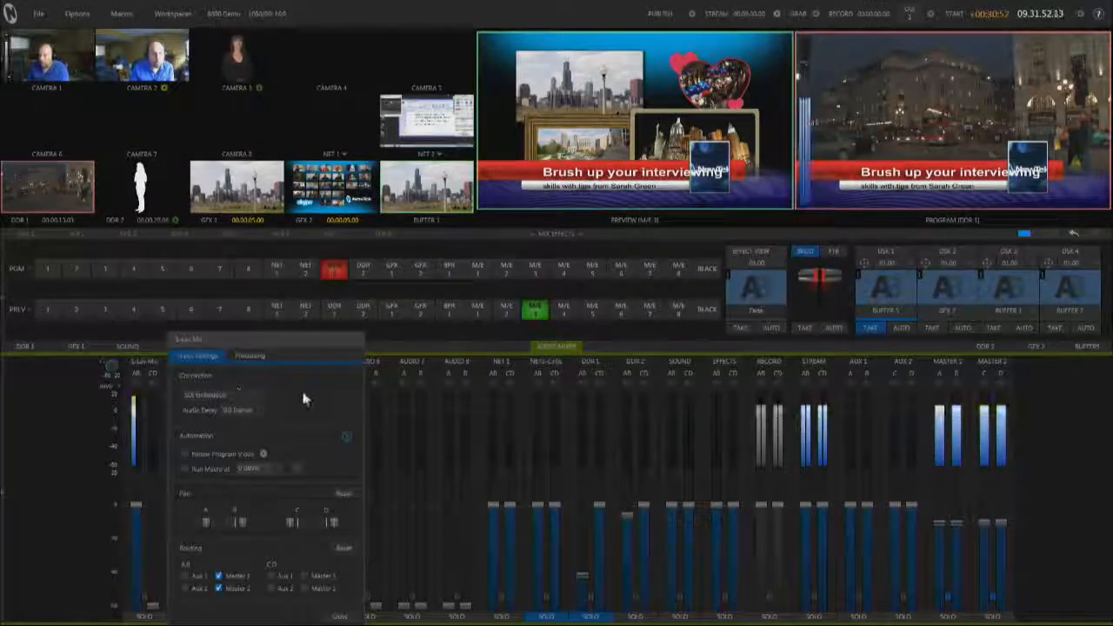
click(255, 394)
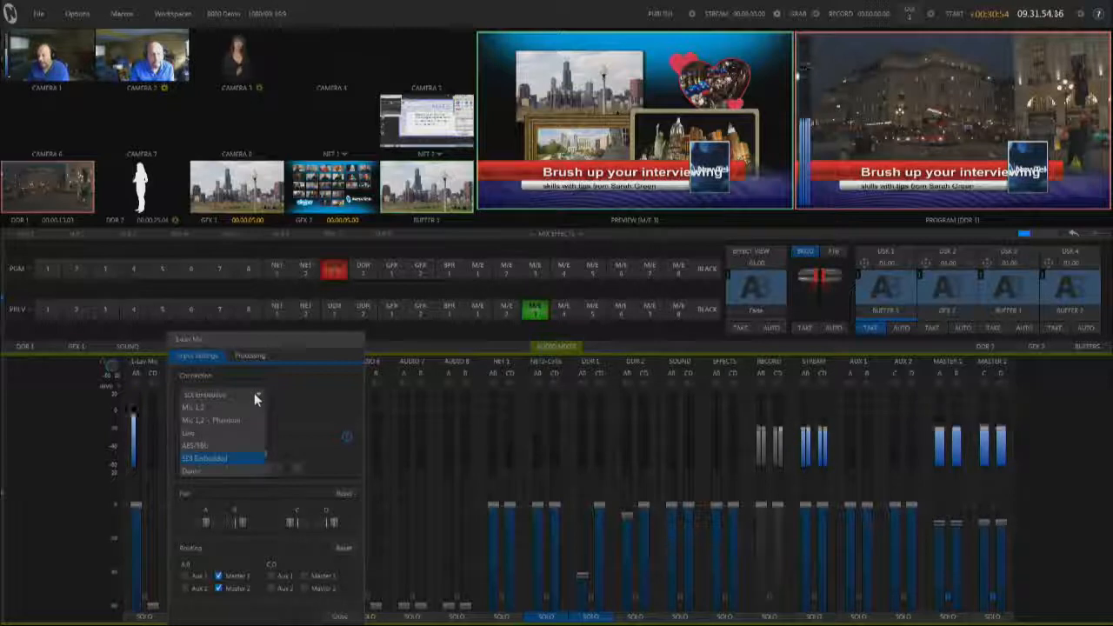
click(348, 615)
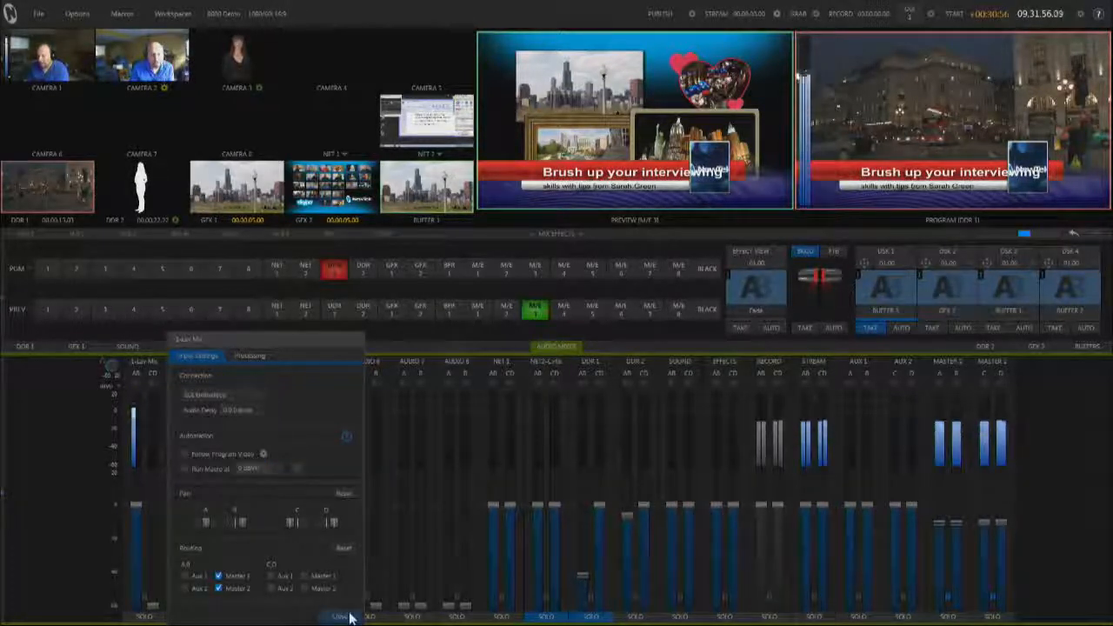
- Leave the first audio input's settings and set the AUDIO 2 input's connection to Dante
click(348, 615)
click(206, 361)
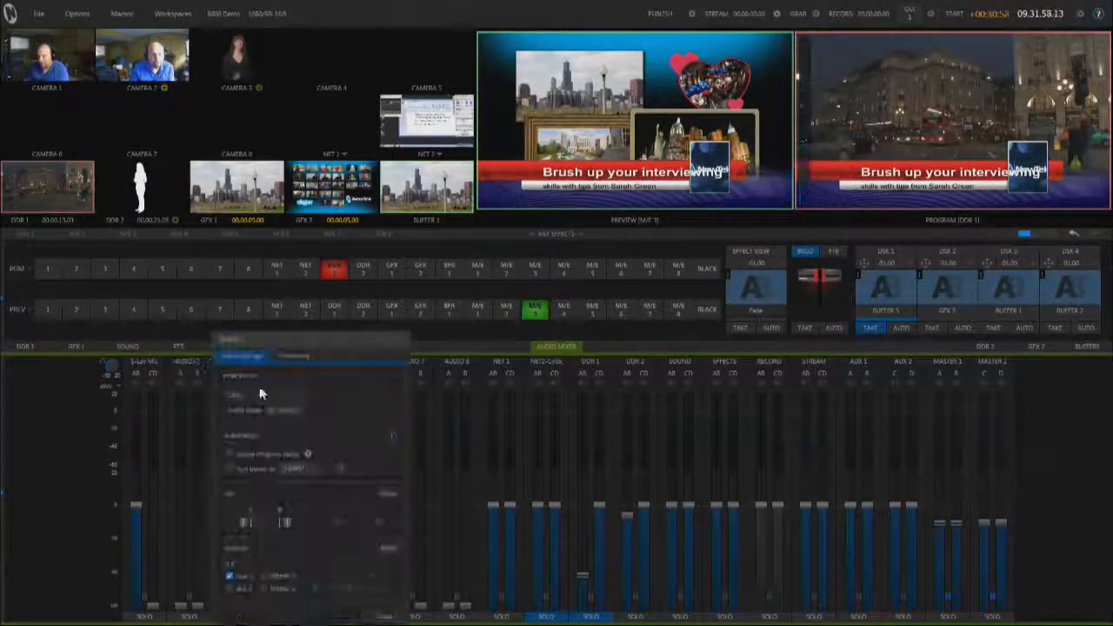
click(260, 394)
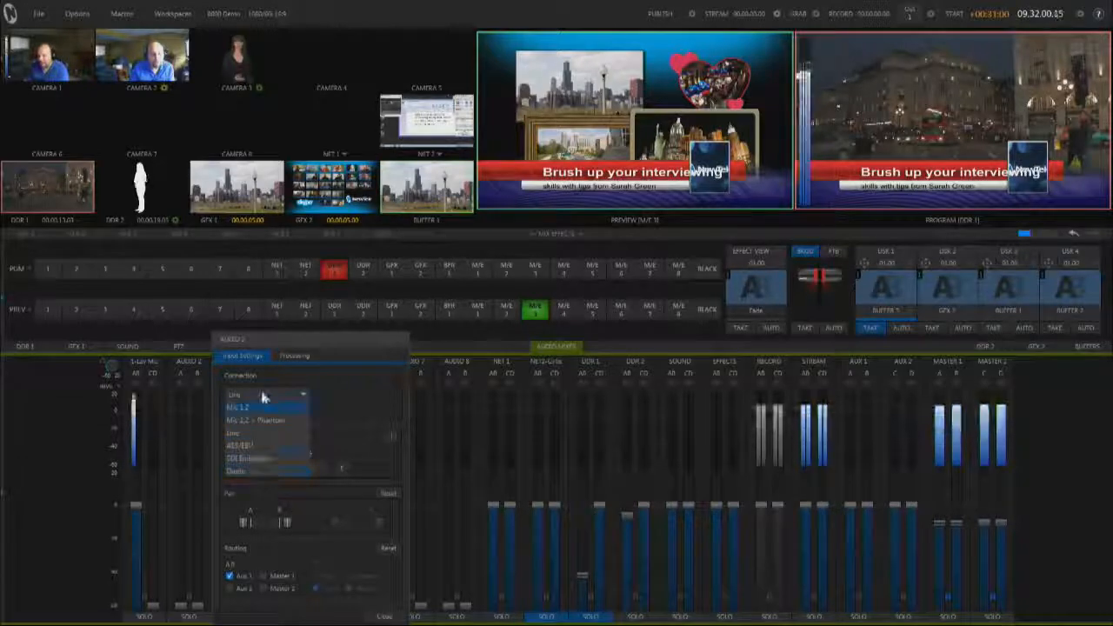
click(253, 471)
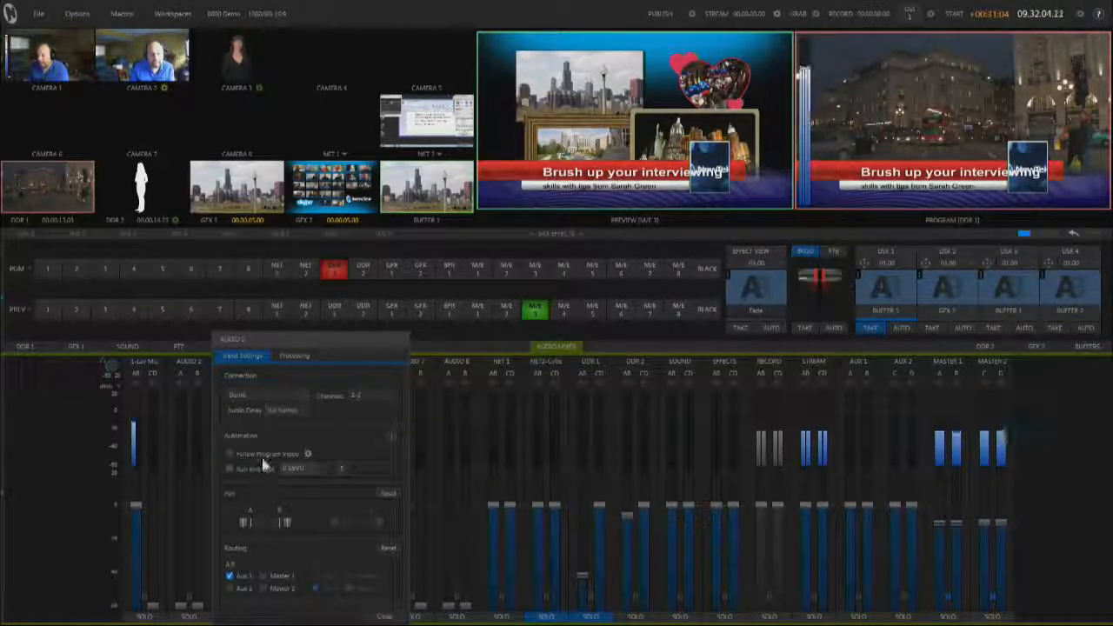
- Assign Dante channels 3-4 to the AUDIO 2 input and close its settings
click(388, 397)
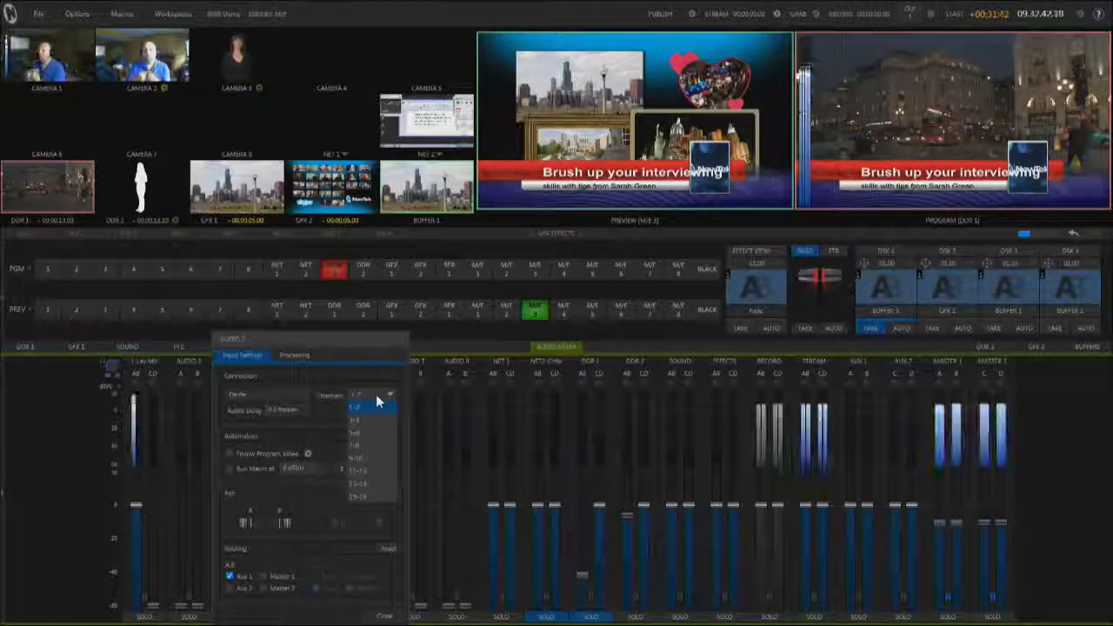
click(247, 393)
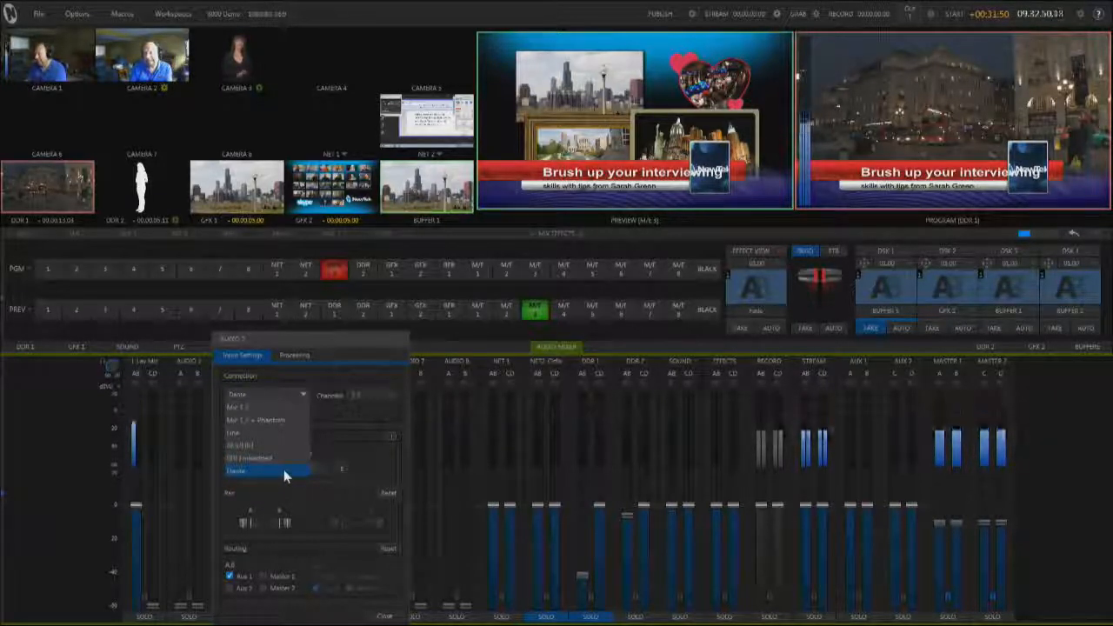
click(240, 470)
click(370, 395)
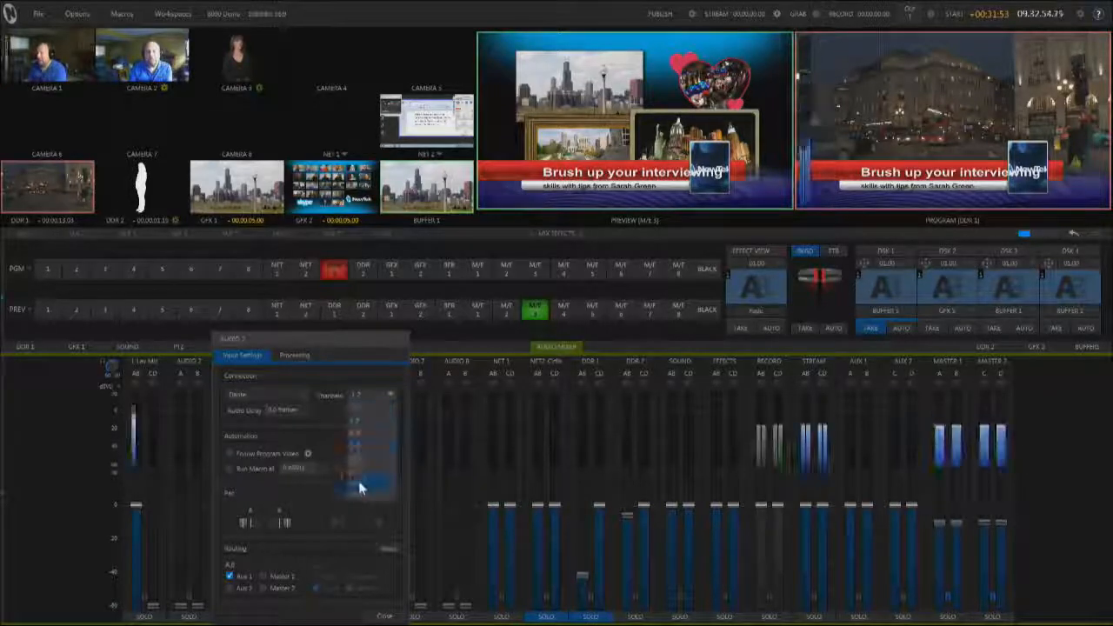
click(366, 374)
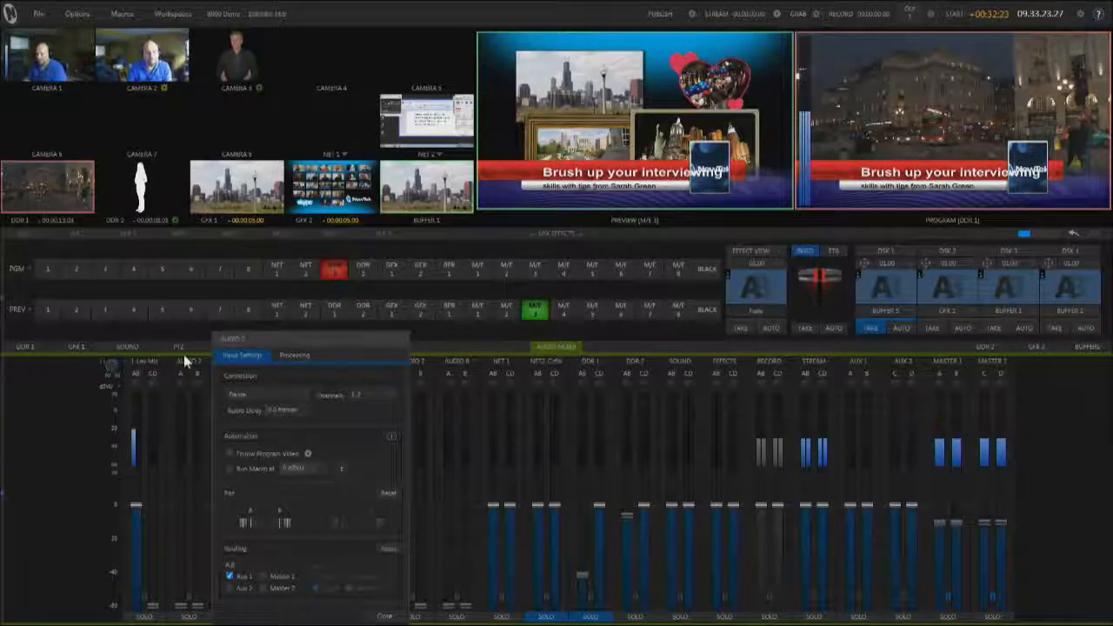
click(362, 394)
click(366, 422)
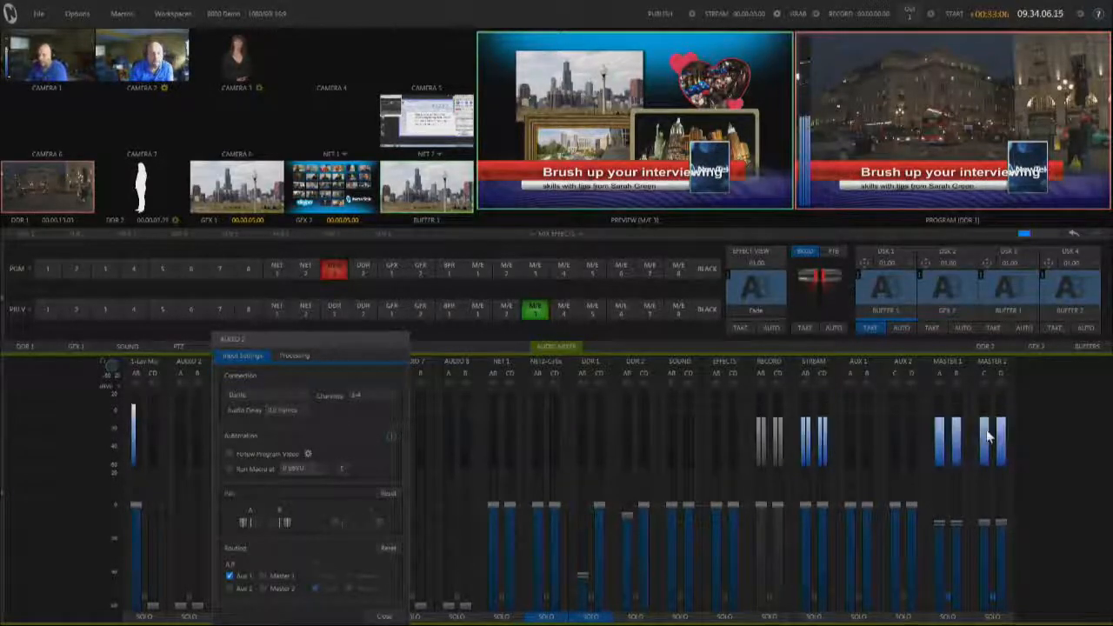
click(301, 395)
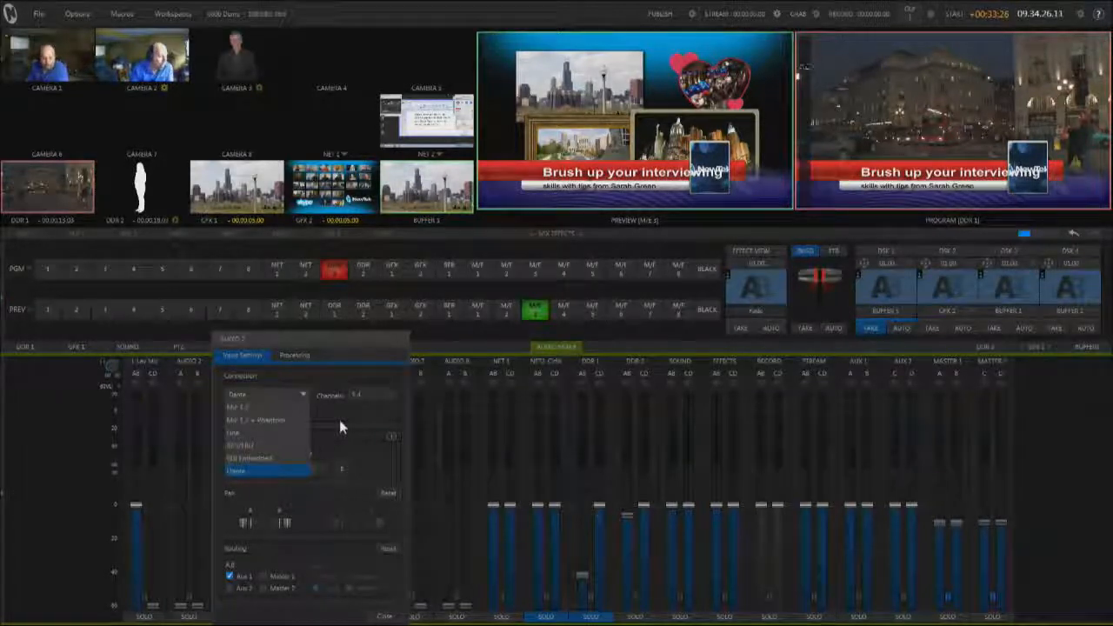
click(339, 419)
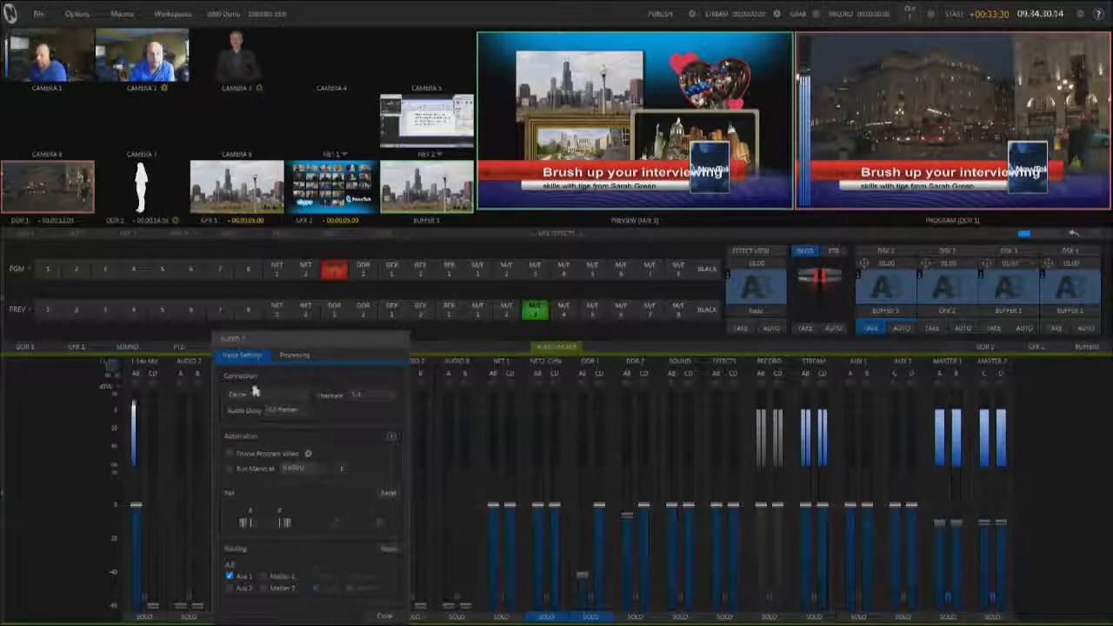
click(385, 617)
- Enable the noise gate in the first audio input's processing settings and close them
click(161, 365)
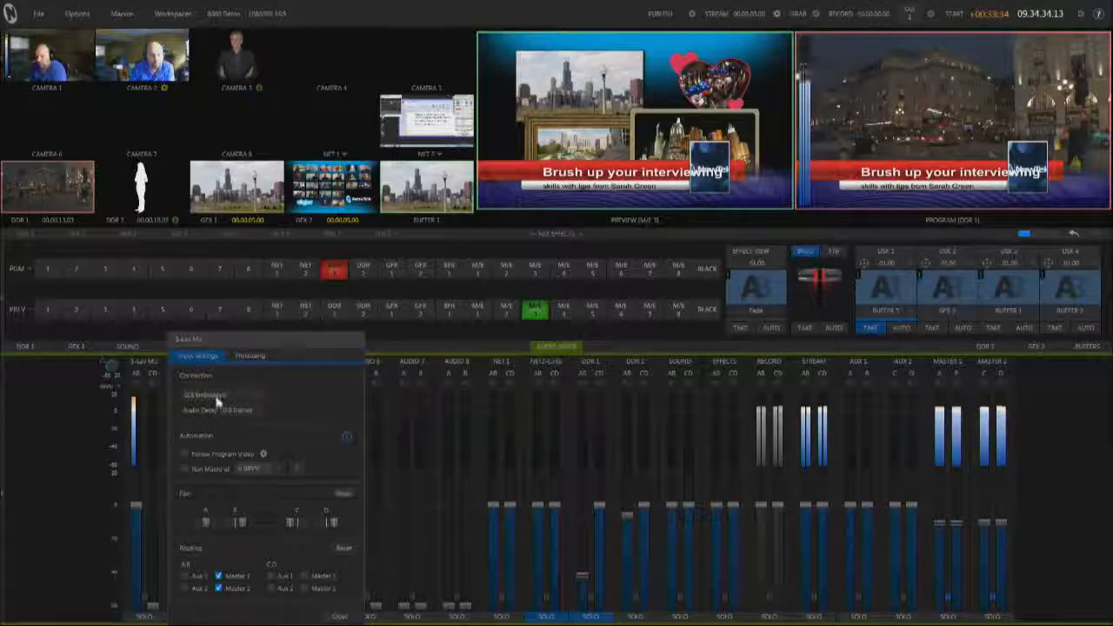
click(248, 356)
click(184, 540)
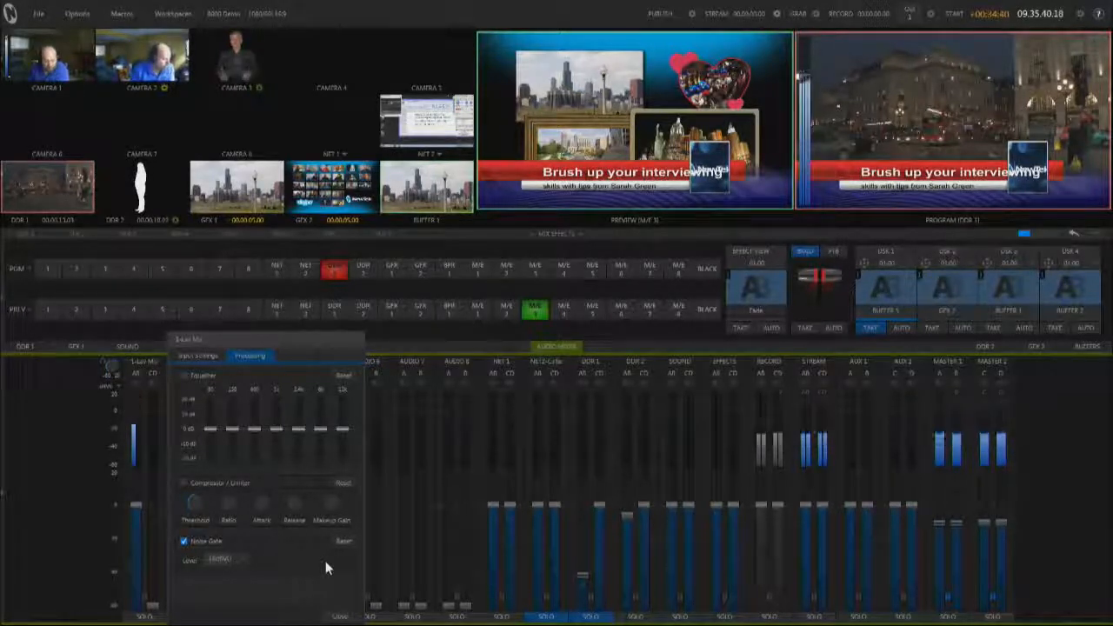
click(339, 616)
- Put Camera 2 on preview and take the DSK 1 title overlay off
mouse_move(932, 398)
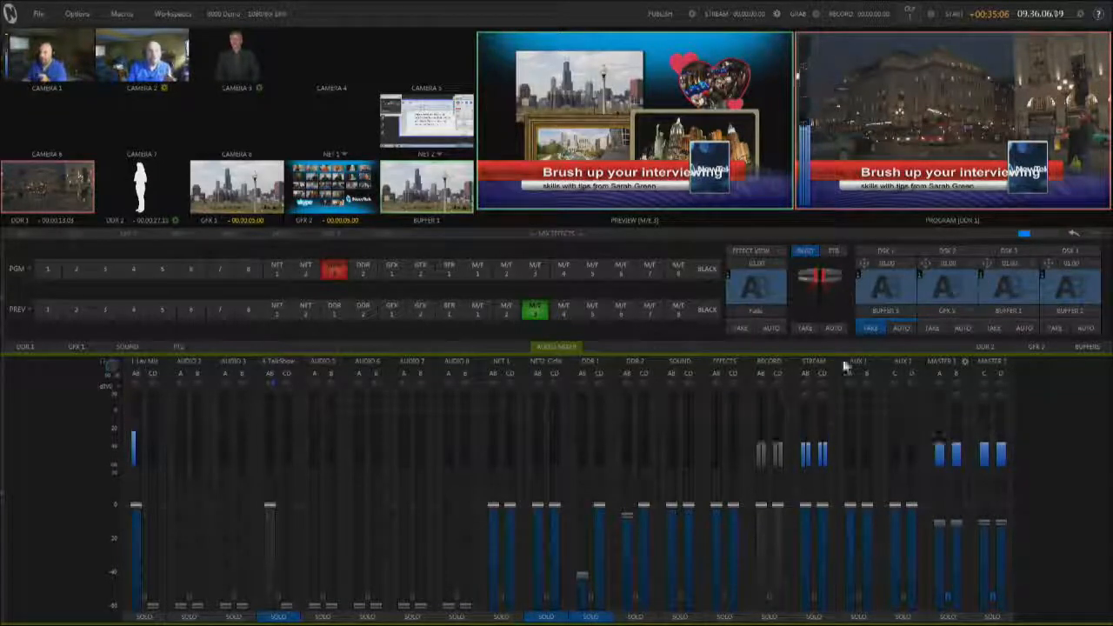
click(78, 310)
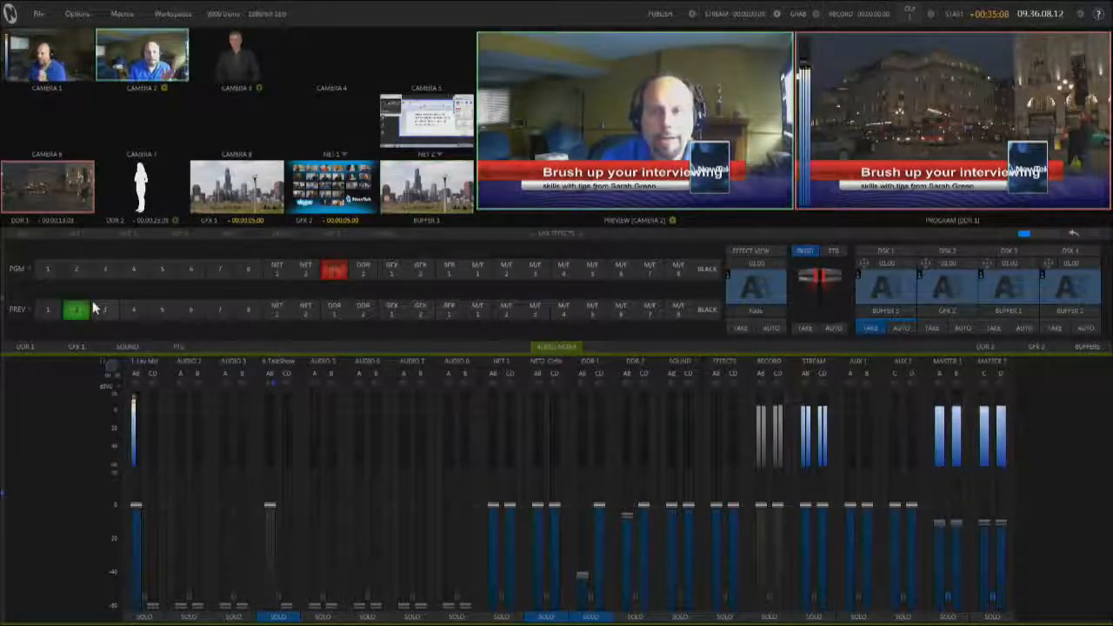
click(876, 328)
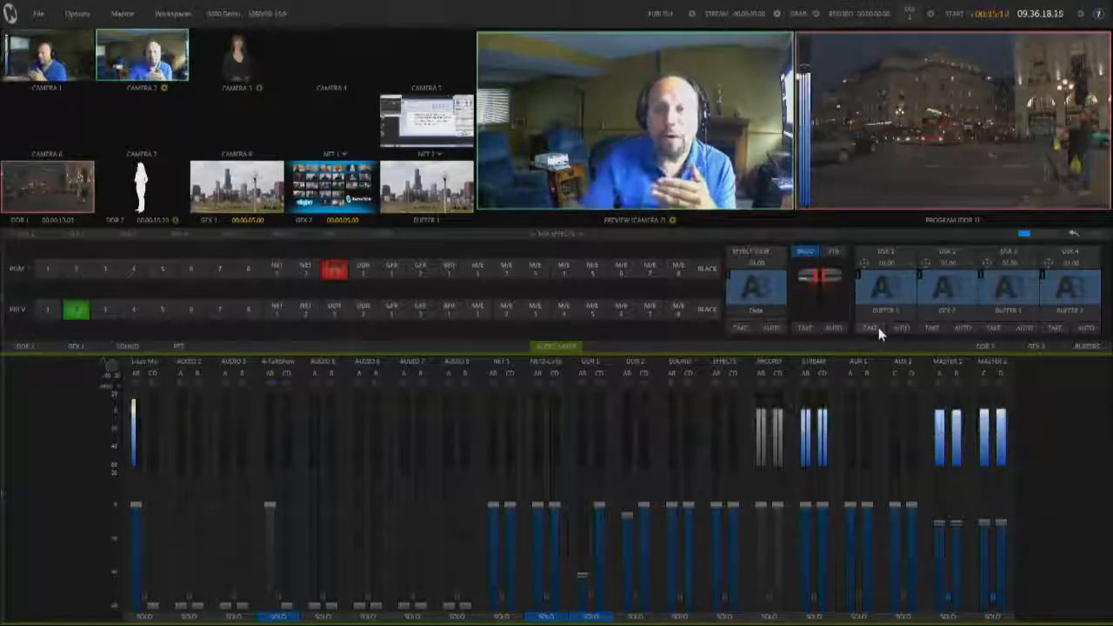
- Examine the embedded audio choices for each connection in the output configuration
click(987, 226)
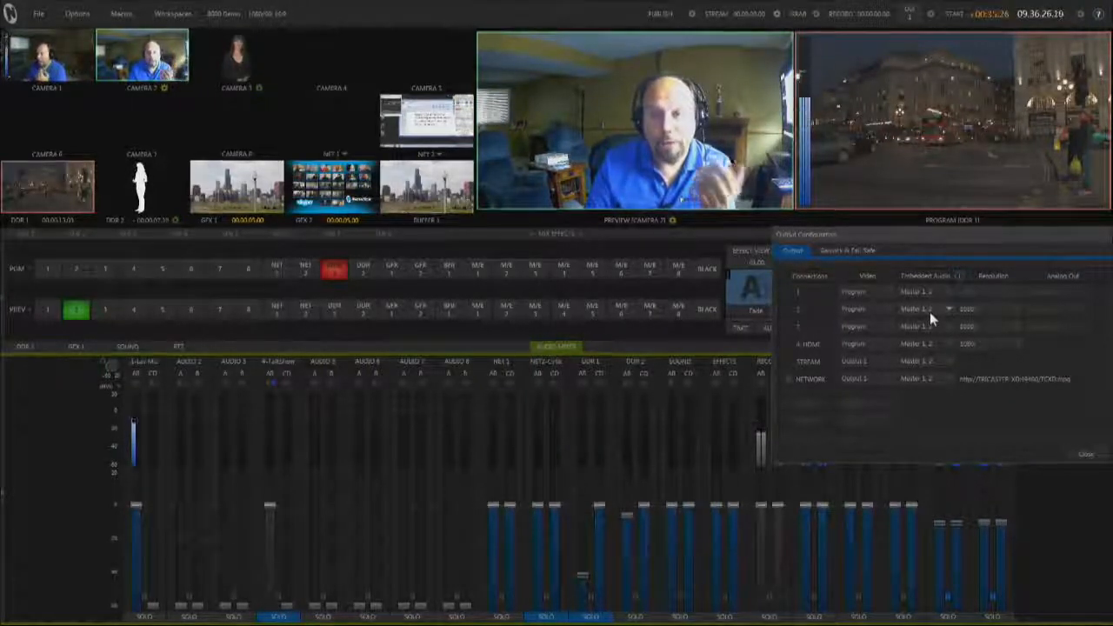
click(1084, 454)
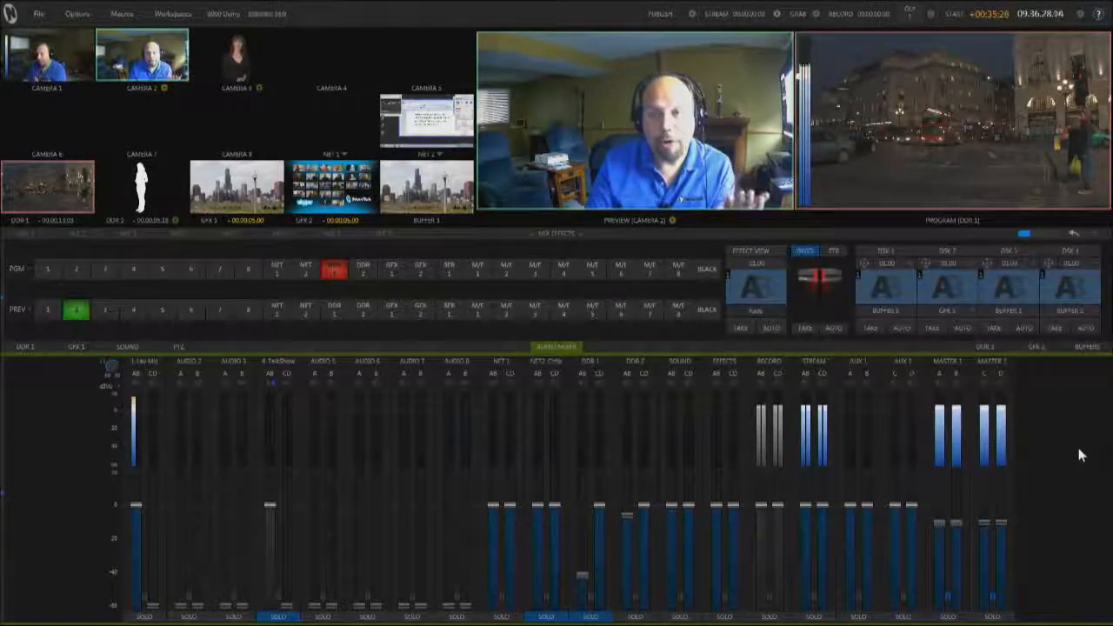
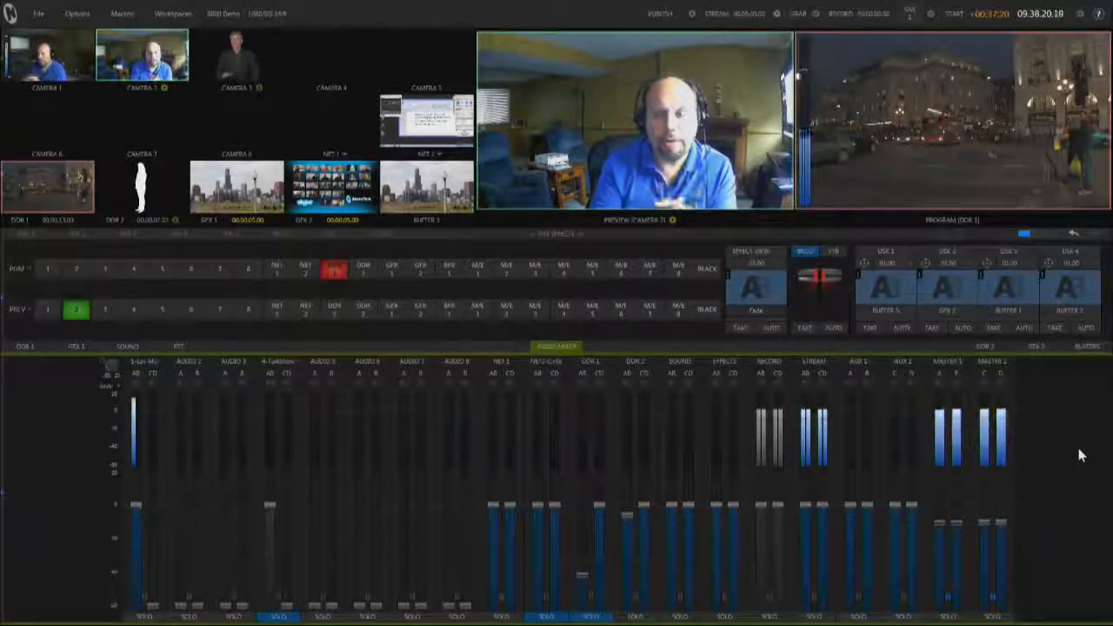
- Add the video "Revolution - Video Toaster" from the OldNewTekVideos folder to the import bin, start its import and close the bin
click(43, 16)
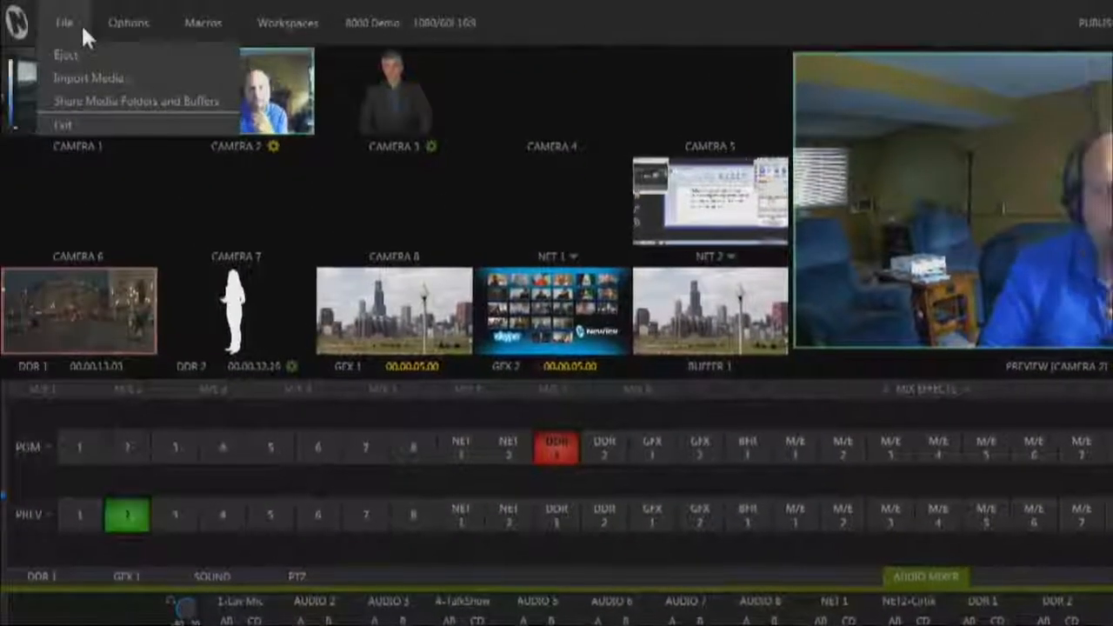
click(84, 78)
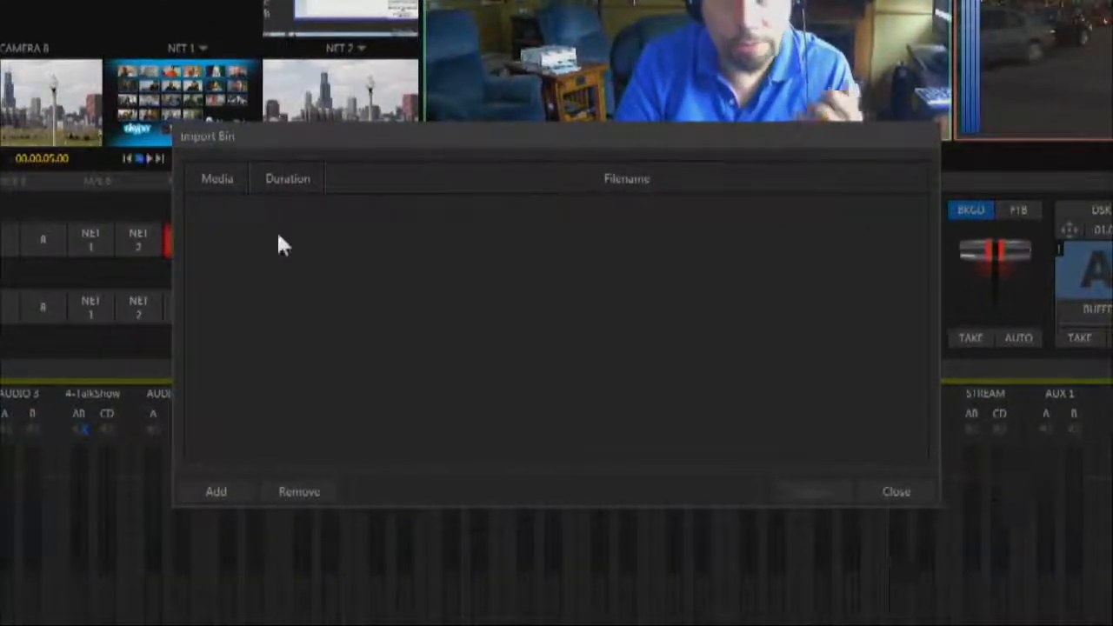
click(237, 492)
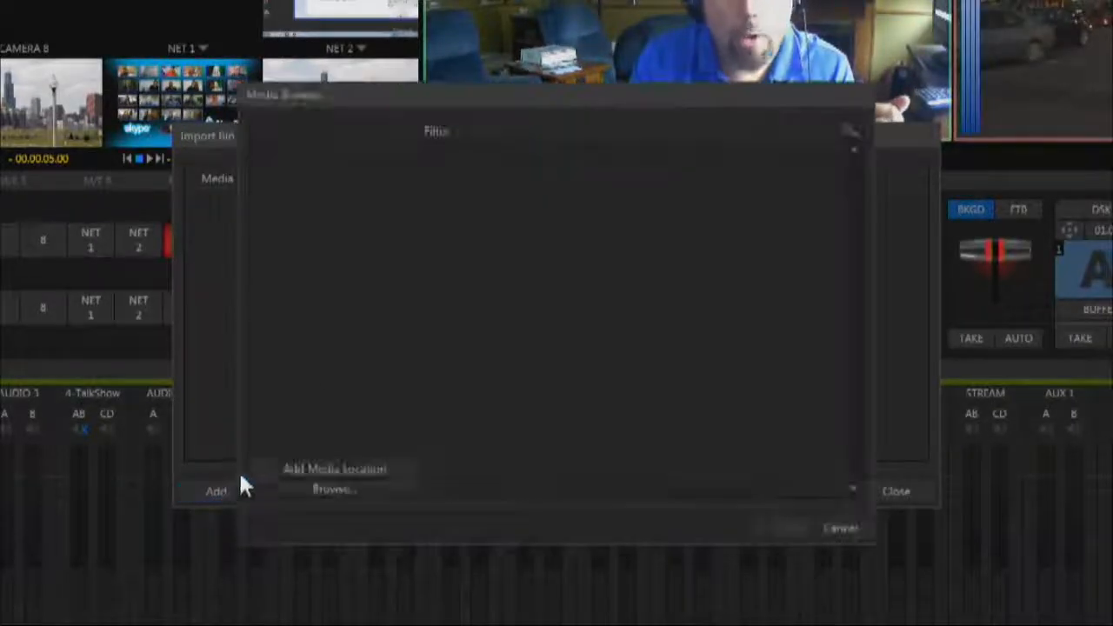
click(324, 489)
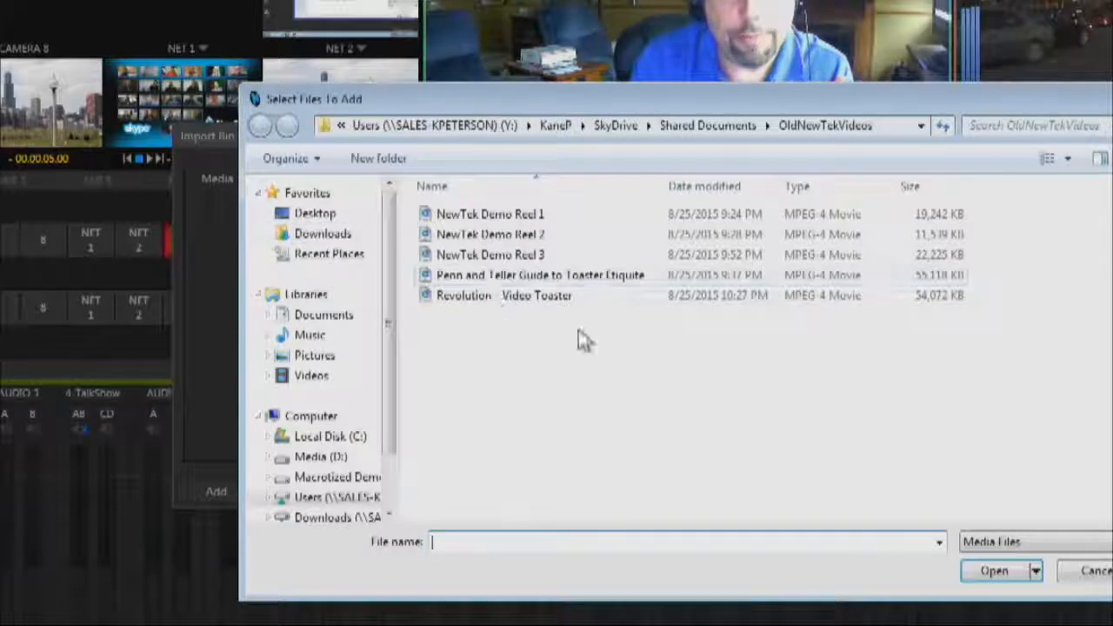
click(514, 300)
click(1000, 574)
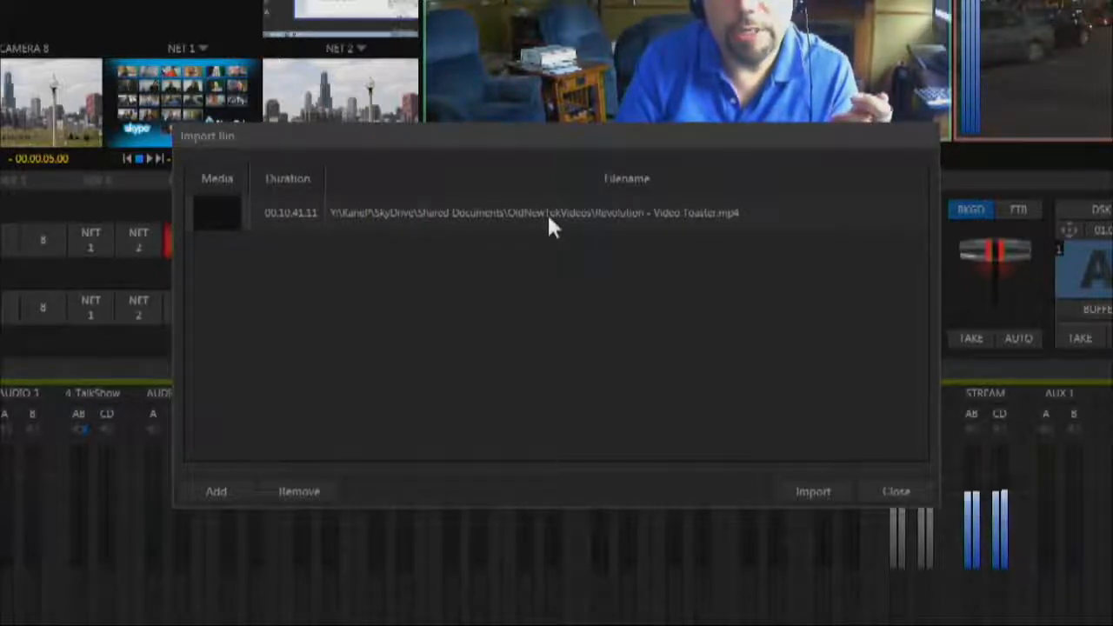
click(818, 492)
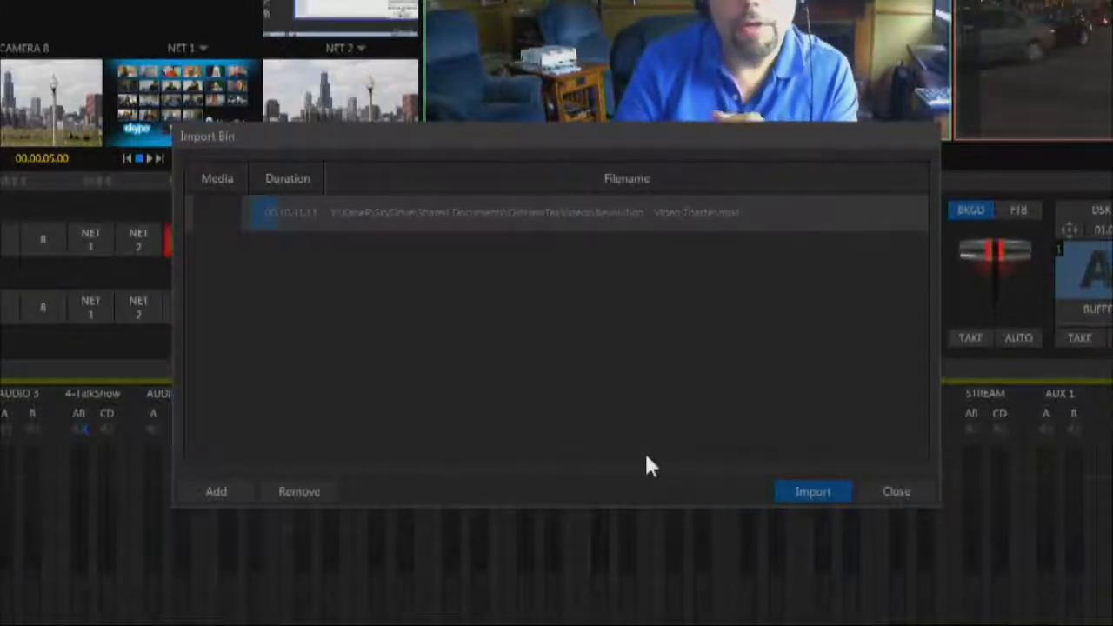
click(880, 493)
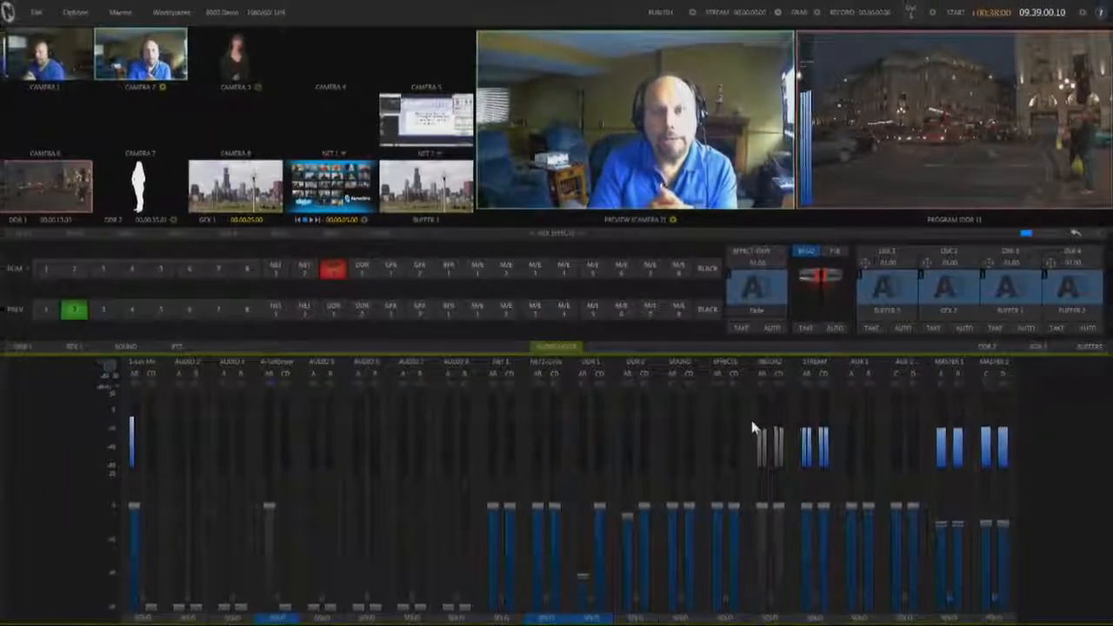
- Reopen the import bin to check the progress of the running video import, closing it after each check
click(39, 13)
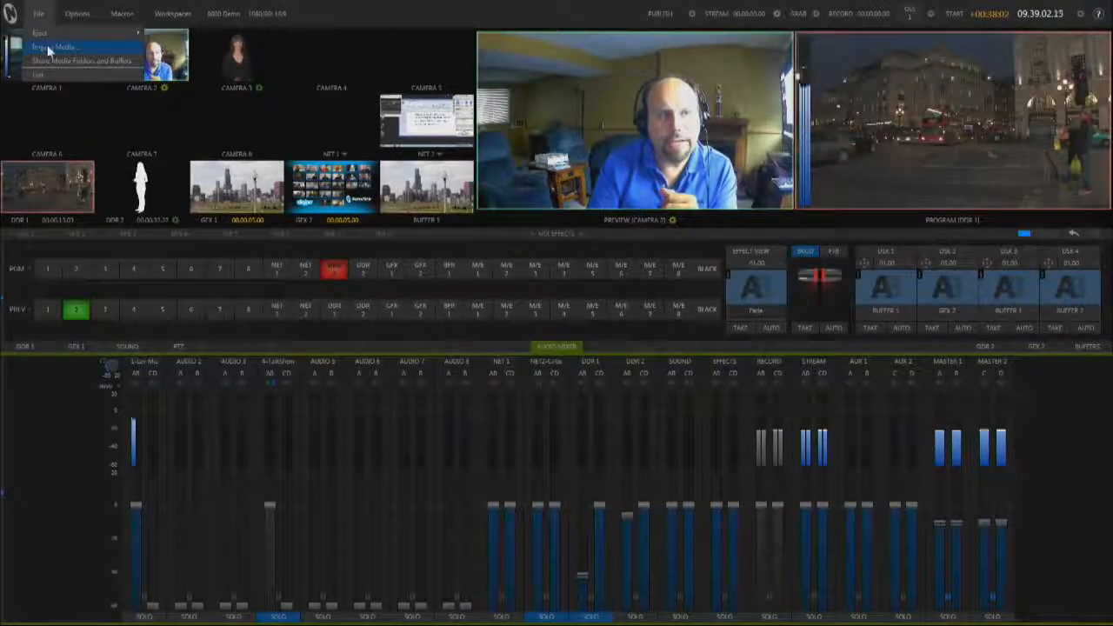
click(47, 52)
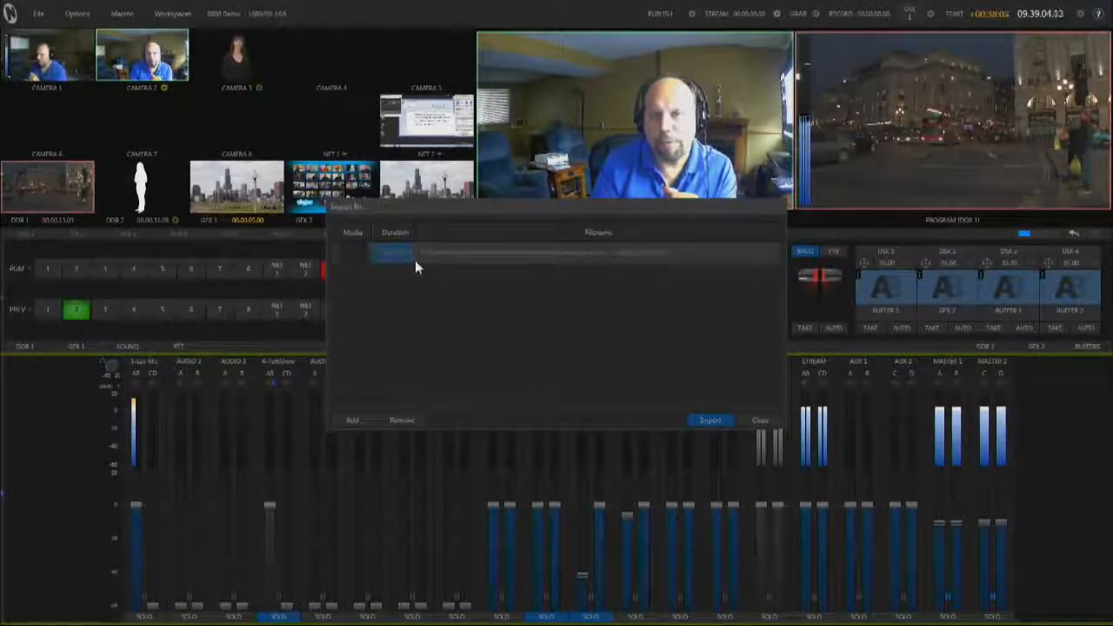
click(755, 420)
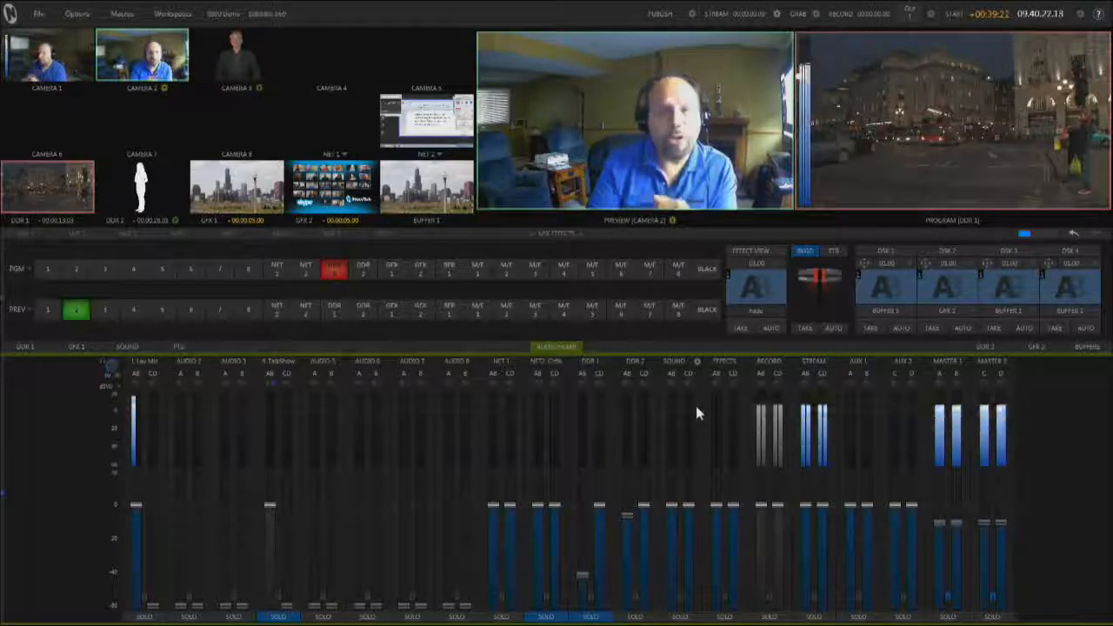
click(39, 14)
click(54, 50)
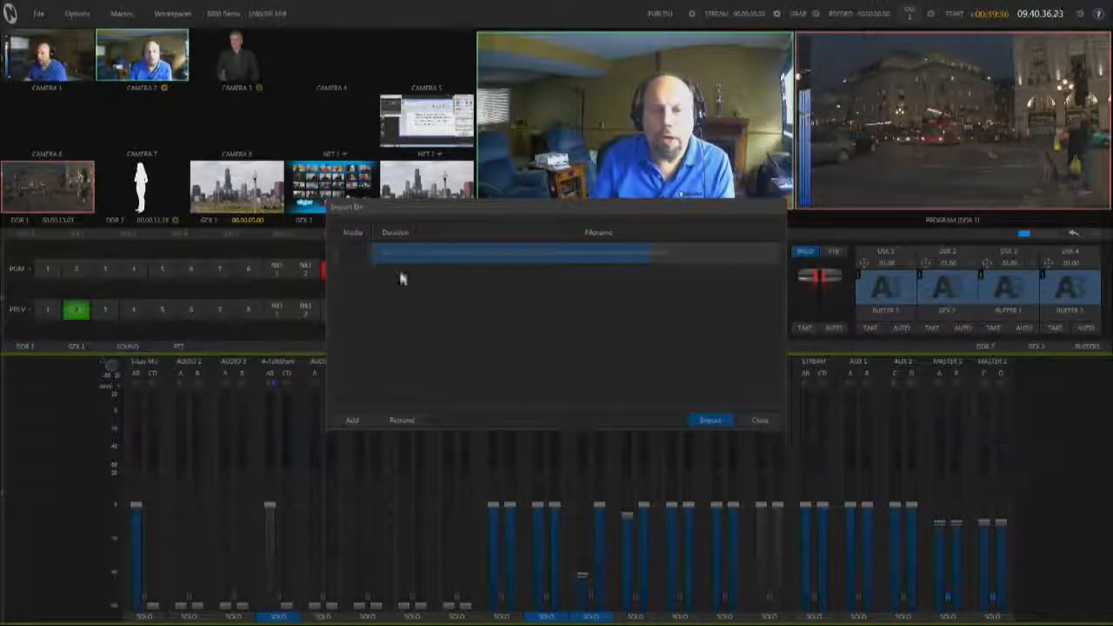
click(755, 425)
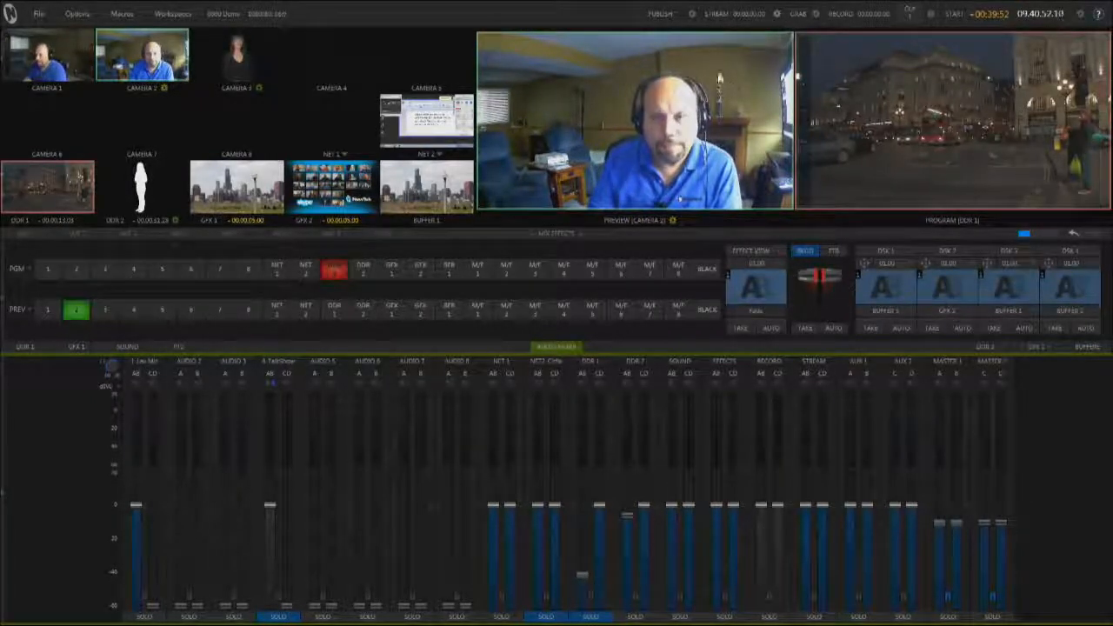
- Examine the available publishing preset types and the settings of a new FTP preset, cancelling it without saving
click(692, 15)
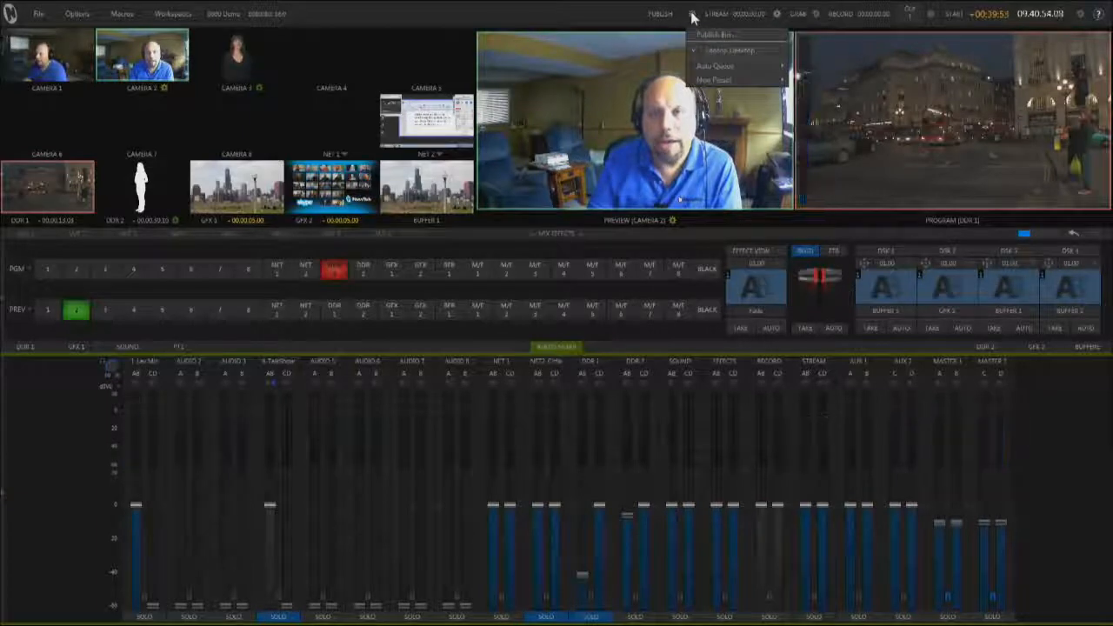
click(692, 13)
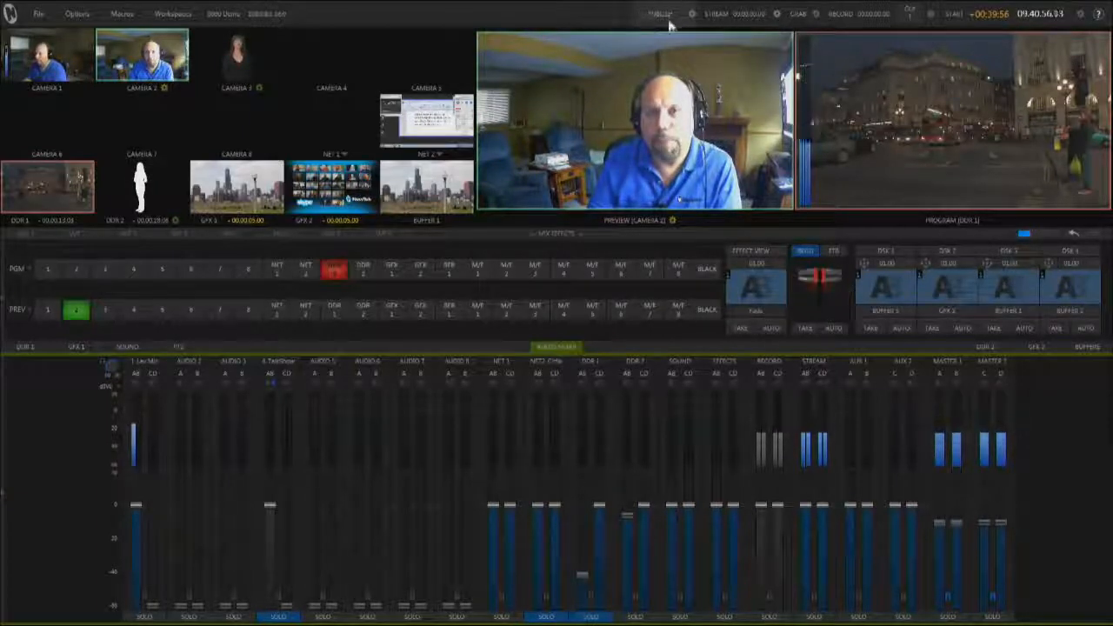
click(692, 15)
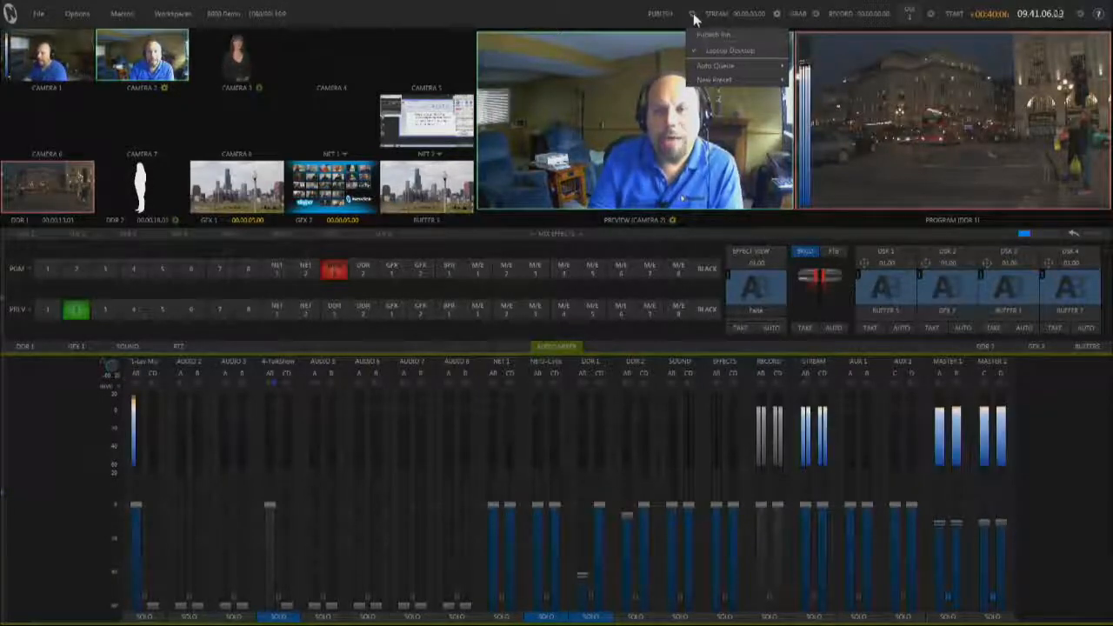
mouse_move(747, 79)
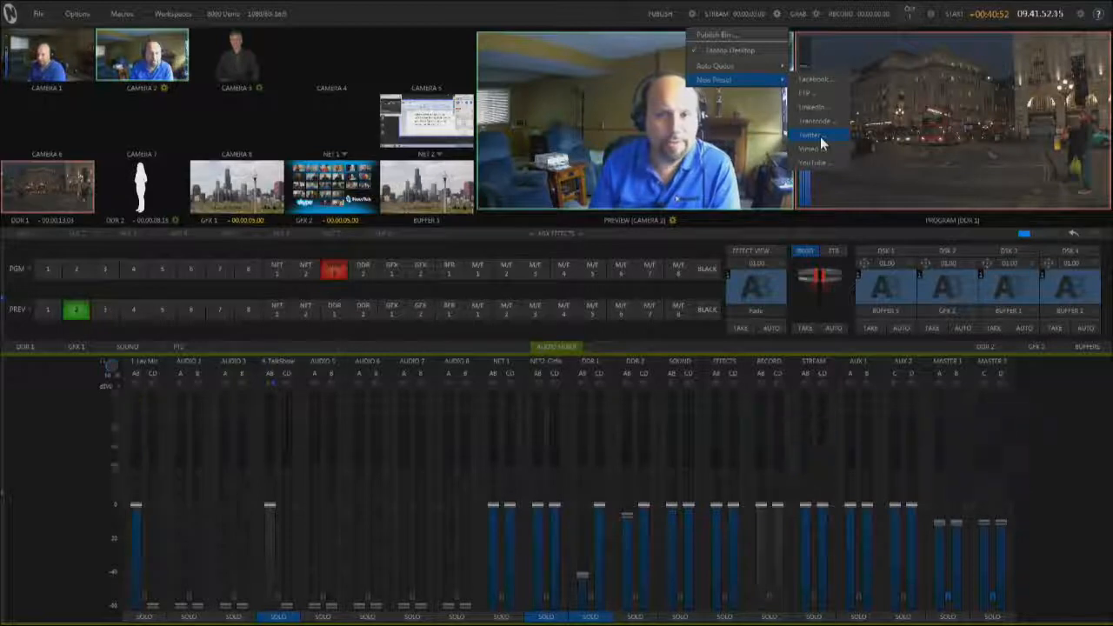
click(806, 92)
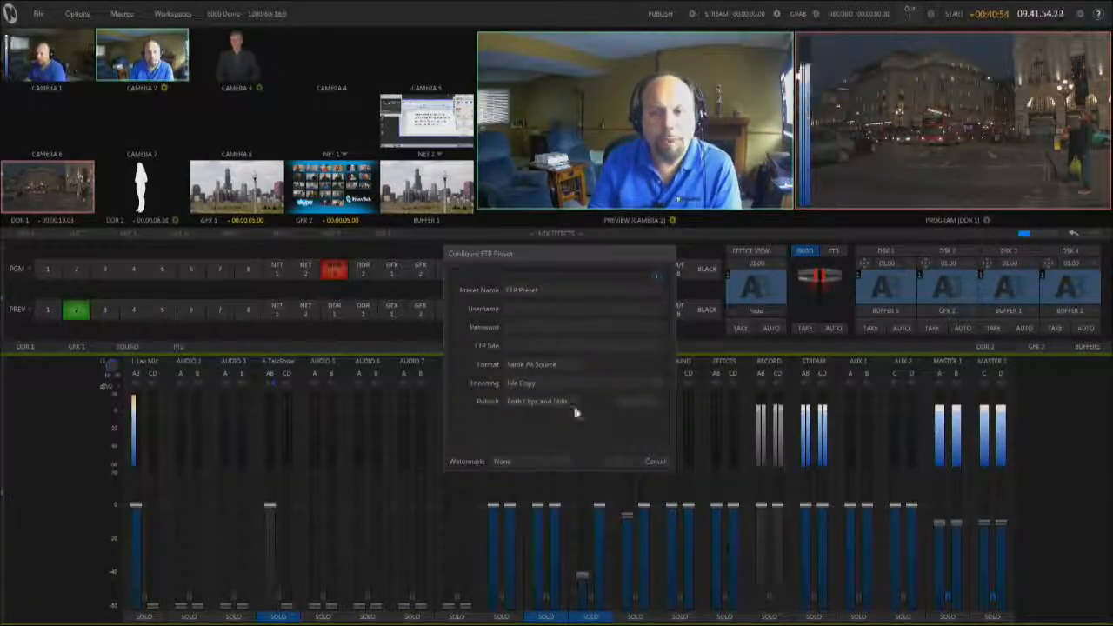
click(650, 462)
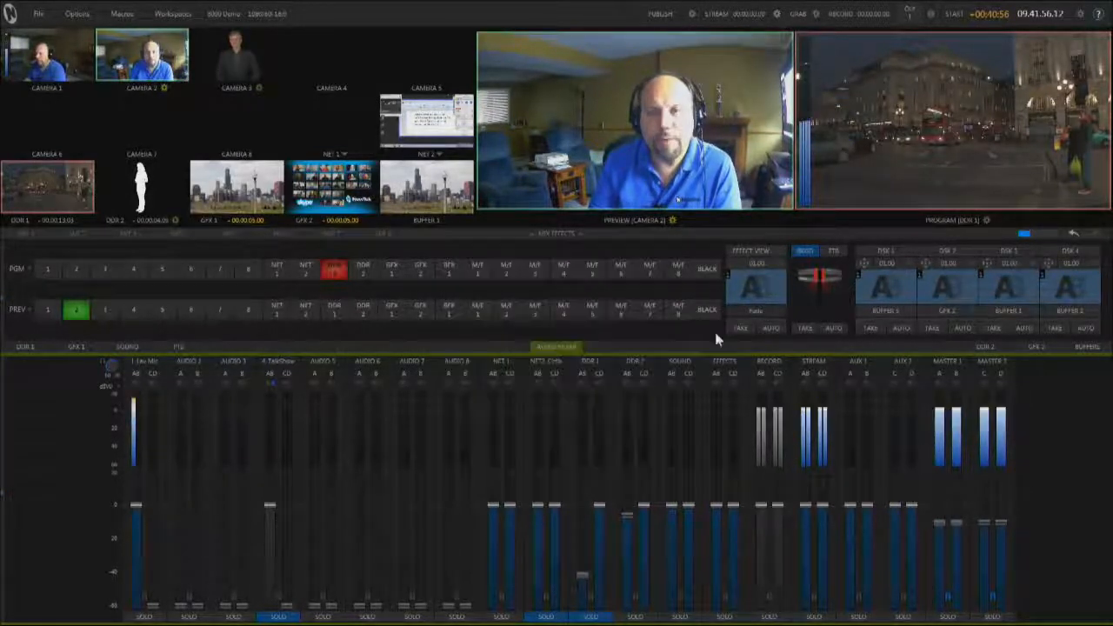
- View the configuration of the existing Laptop Desktop transcode preset and close it without changes
click(691, 14)
mouse_move(714, 80)
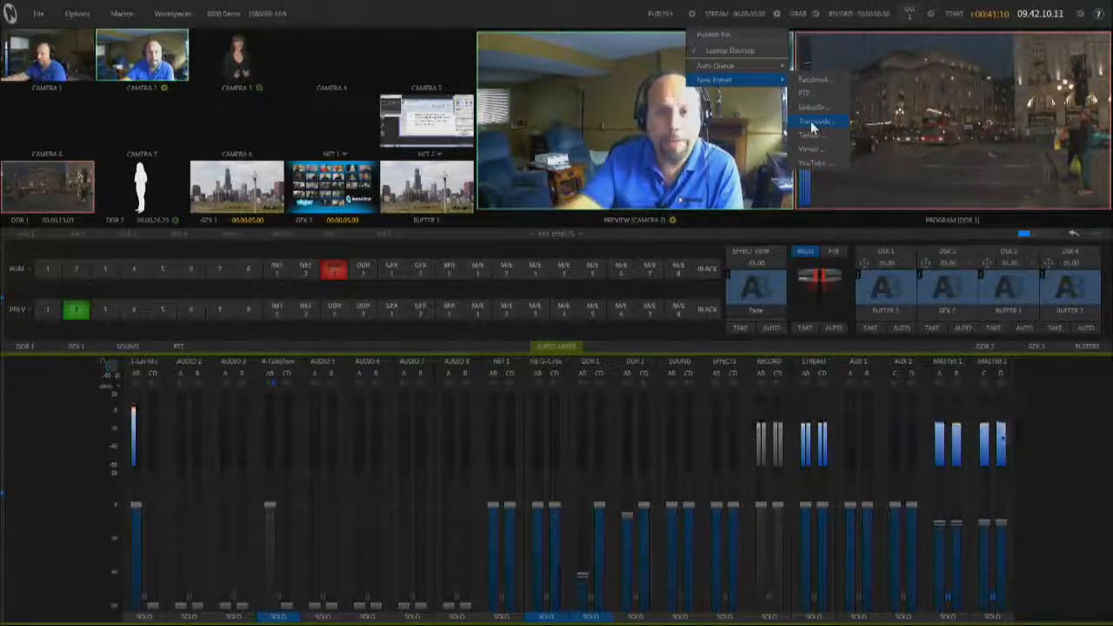
click(768, 51)
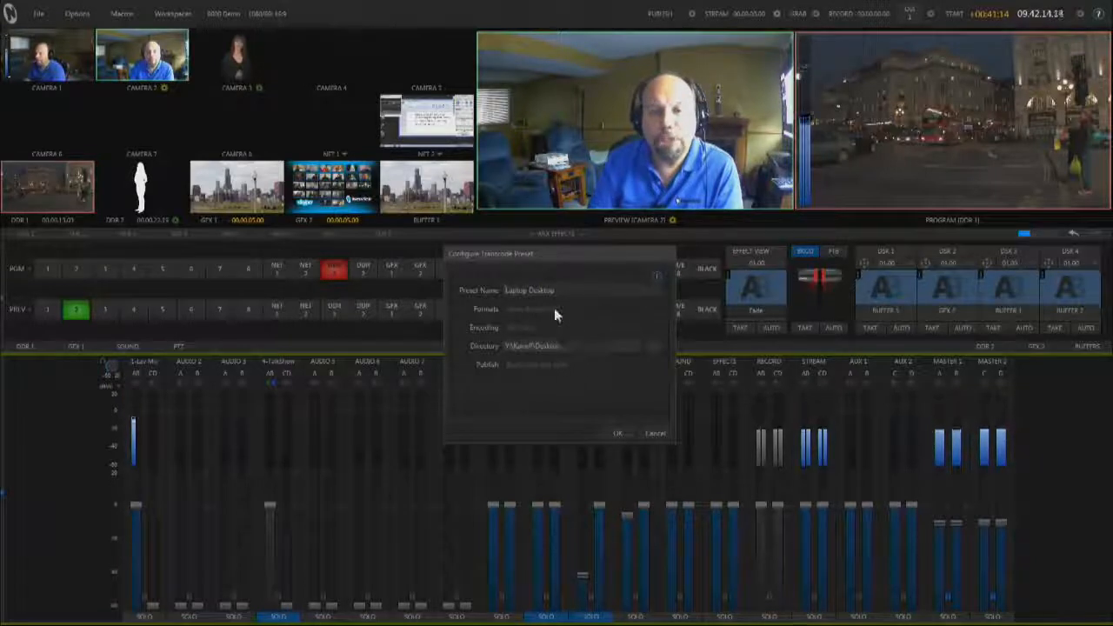
click(653, 432)
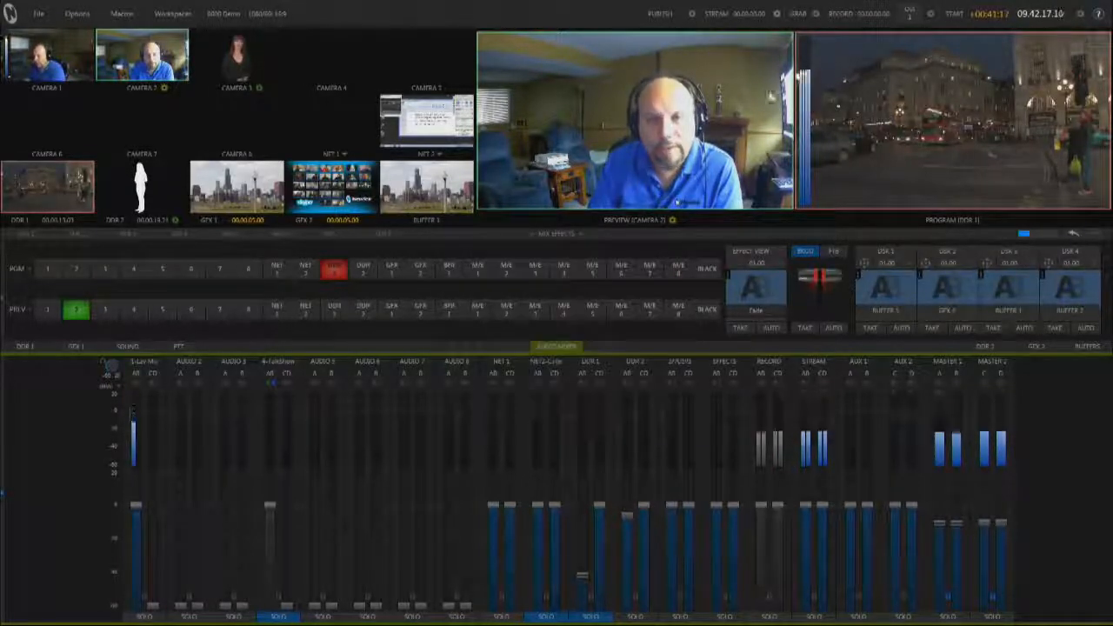
- Try a new transcode preset with QuickTime format and ProRes 4:2:0 encoding, and discard it
click(692, 14)
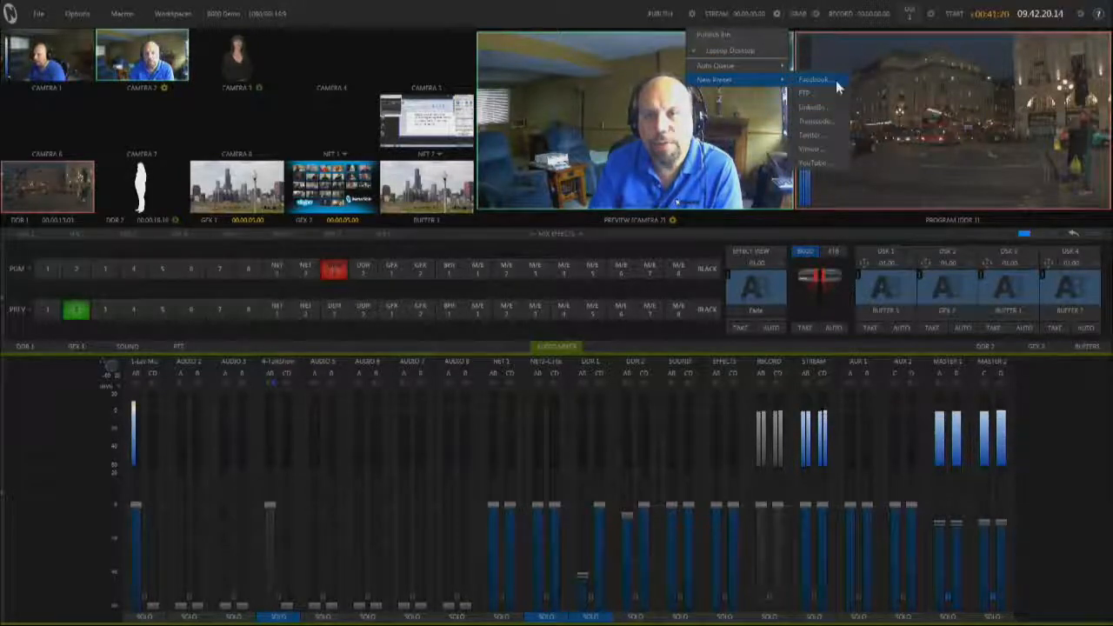
click(830, 136)
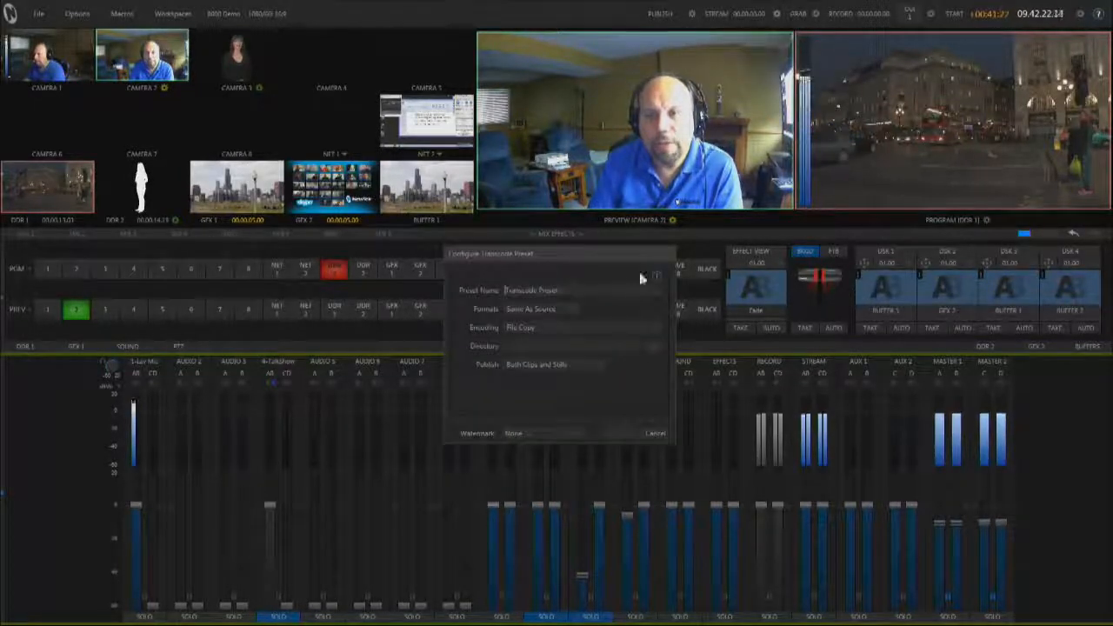
click(570, 309)
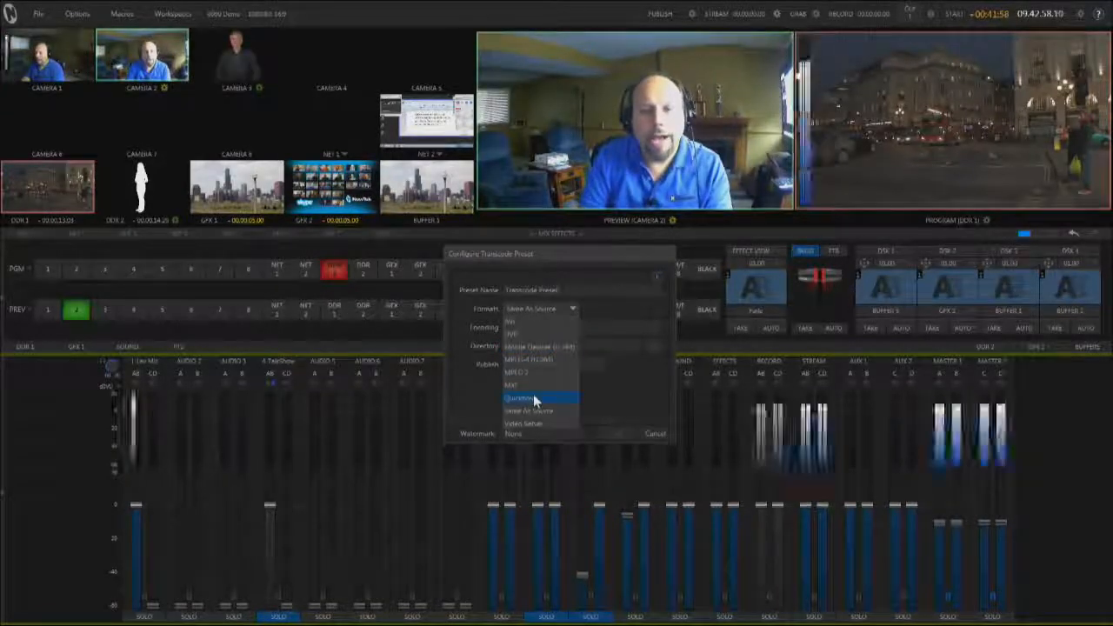
click(533, 397)
click(541, 326)
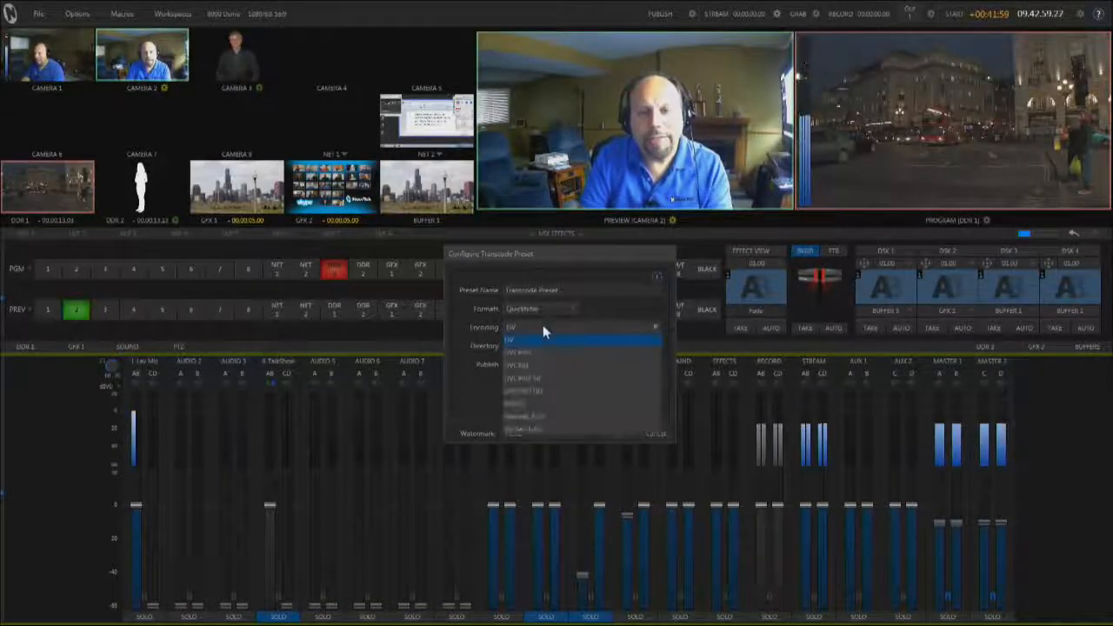
click(543, 430)
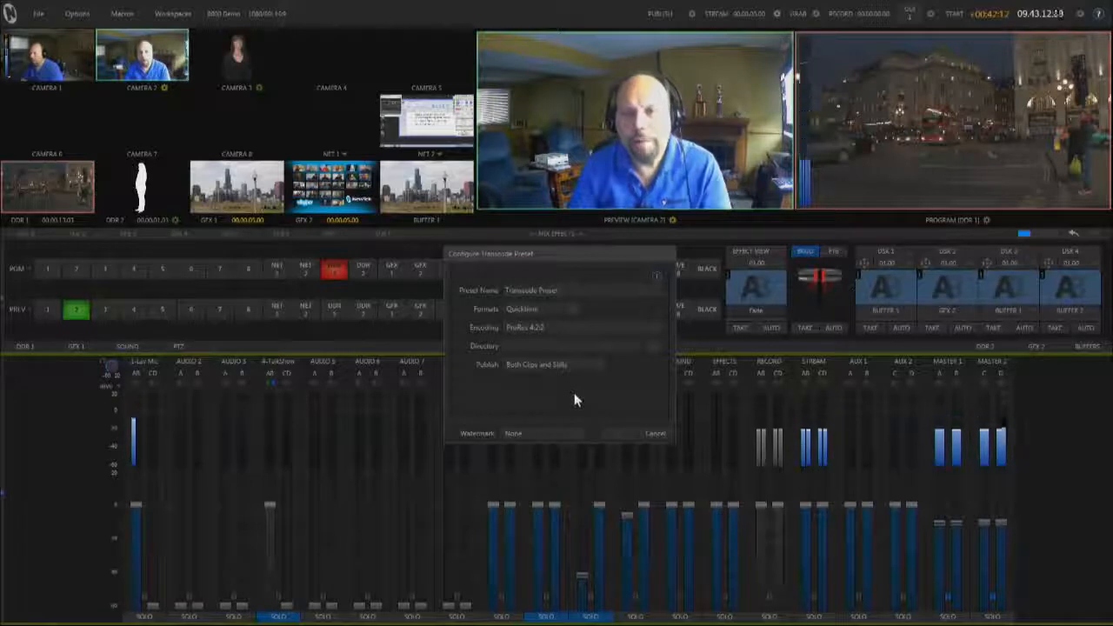
click(664, 434)
click(691, 14)
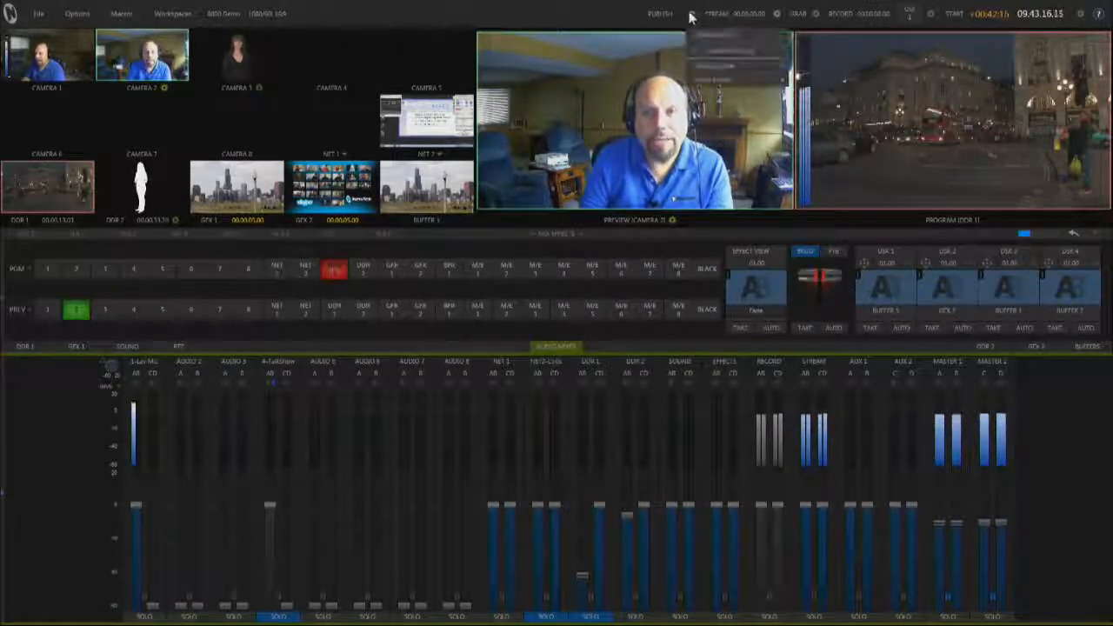
click(563, 9)
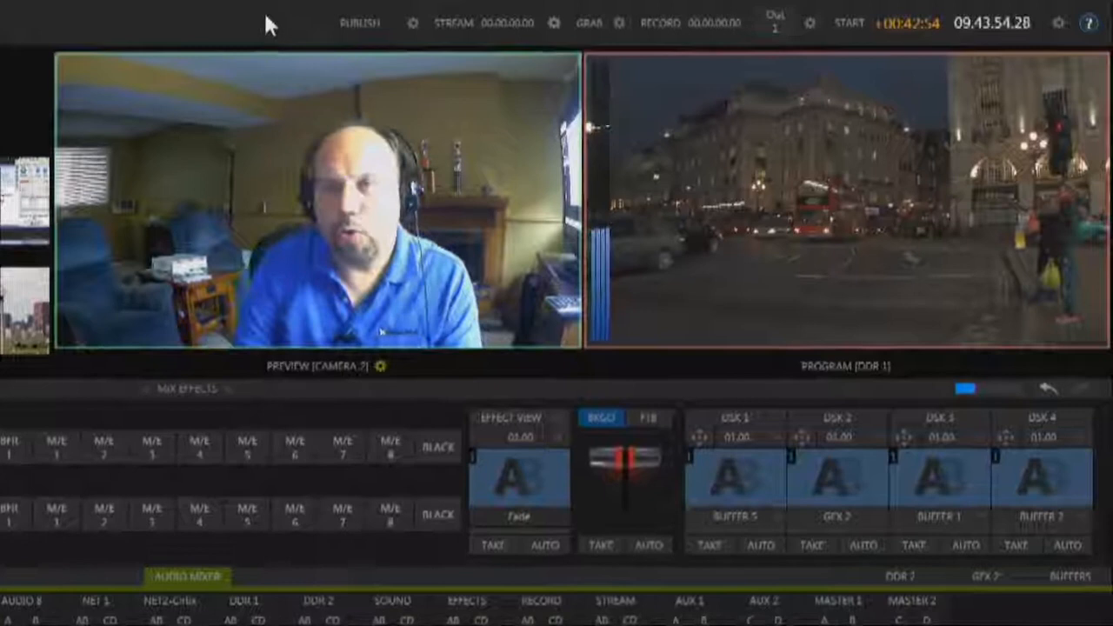
- Examine the streaming destinations and the profile choices of a new TwitchTv connection, discarding the connection
click(554, 23)
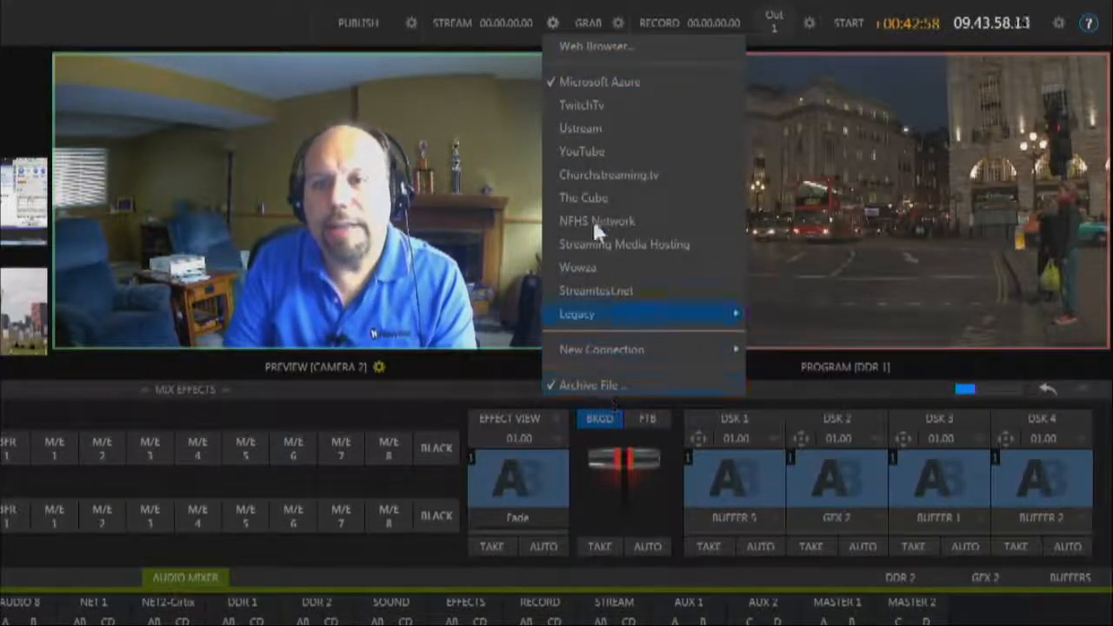
mouse_move(599, 351)
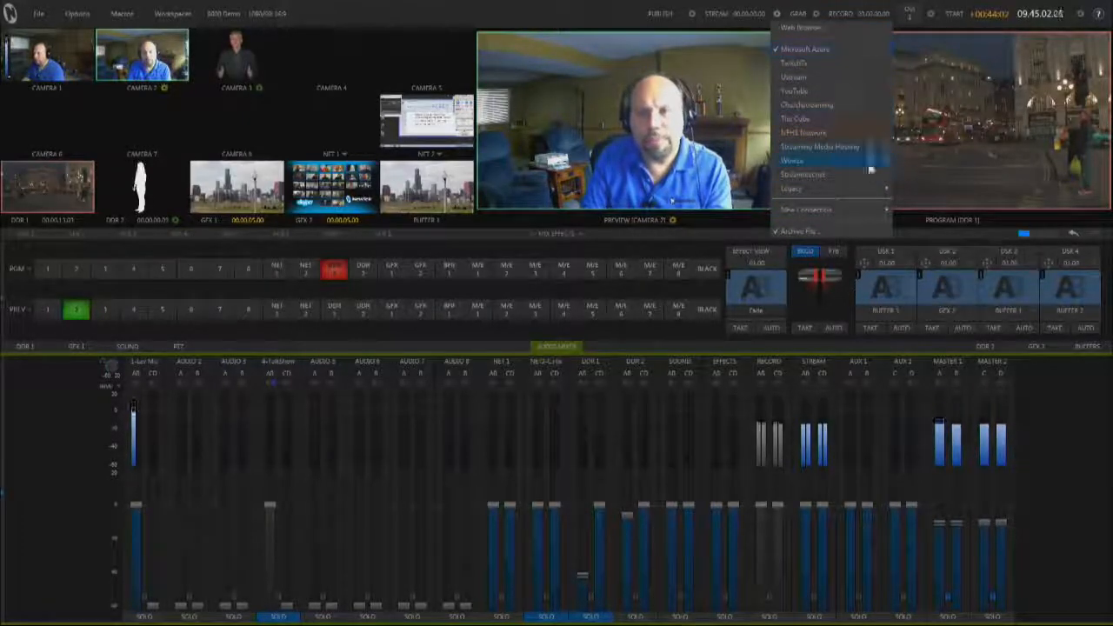
mouse_move(807, 210)
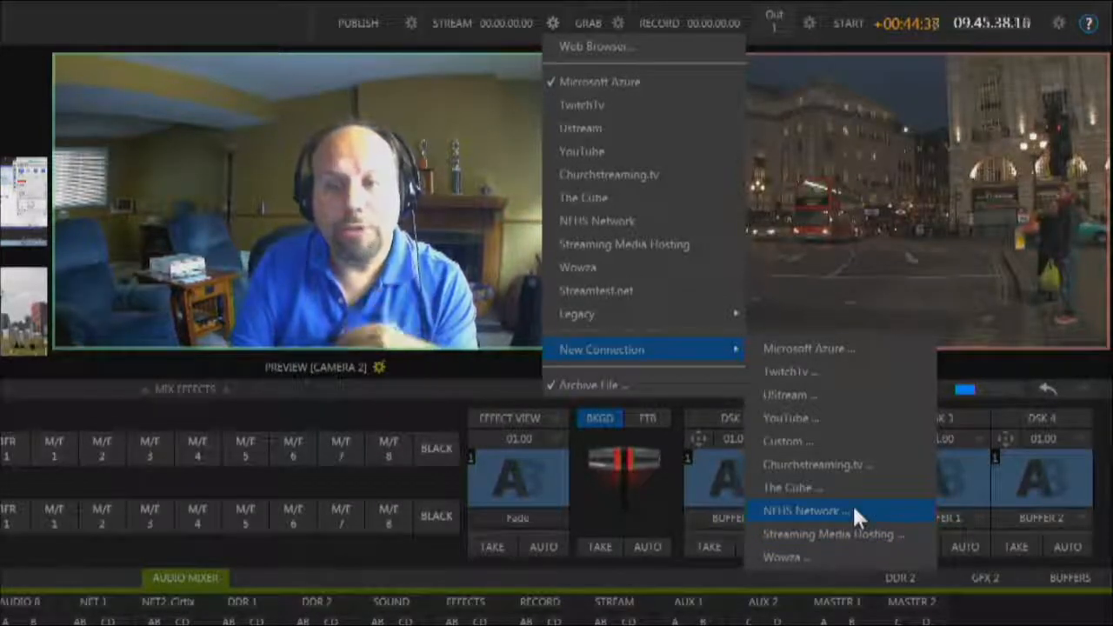
click(819, 369)
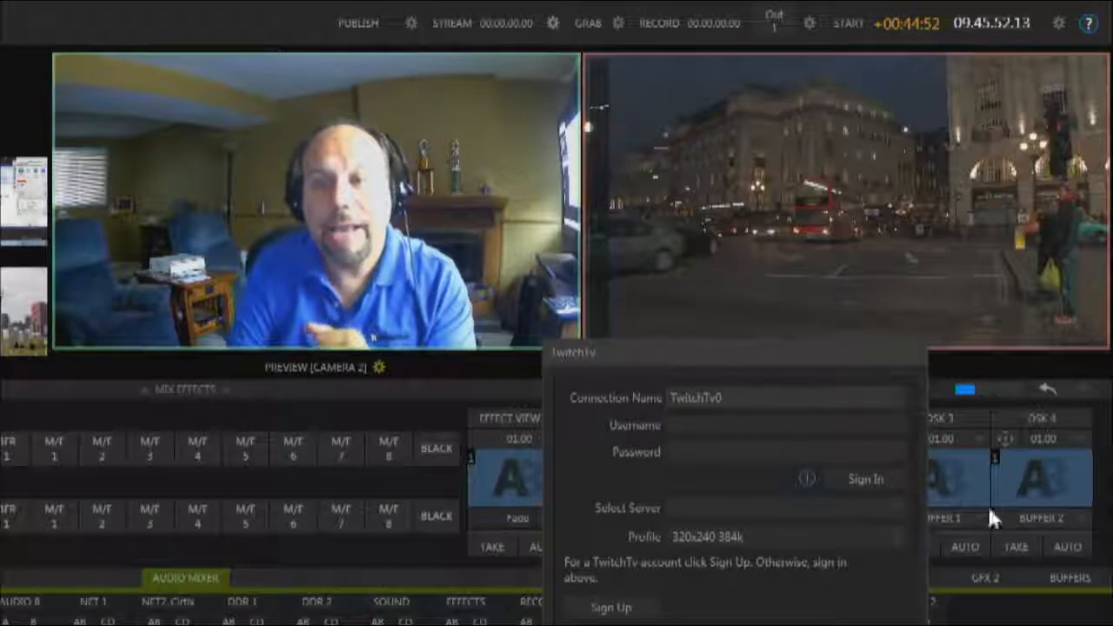
click(896, 537)
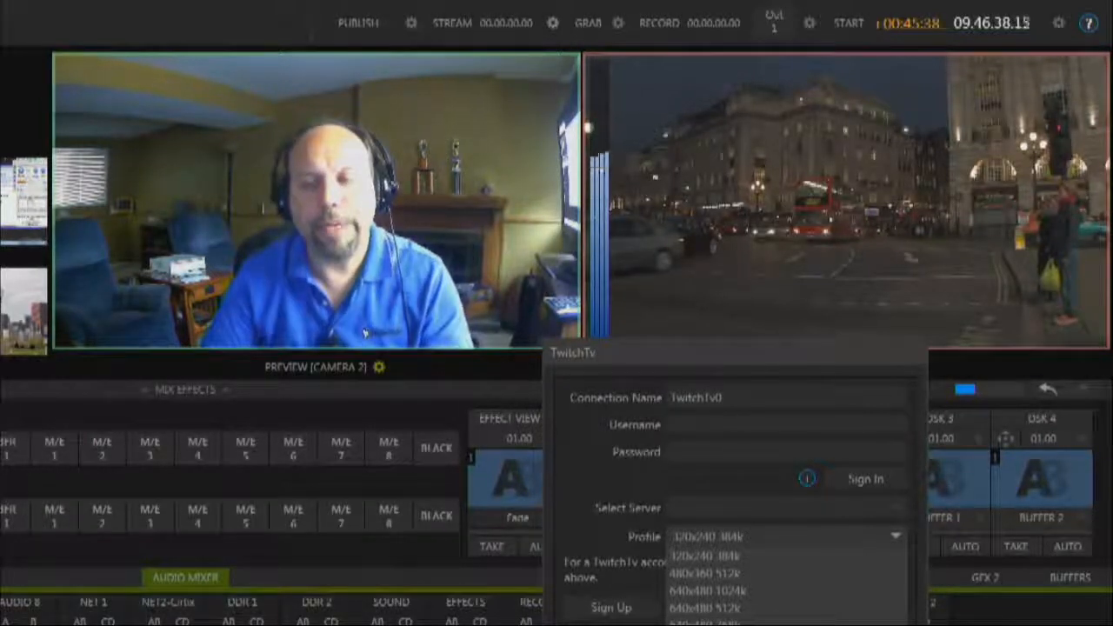
click(619, 477)
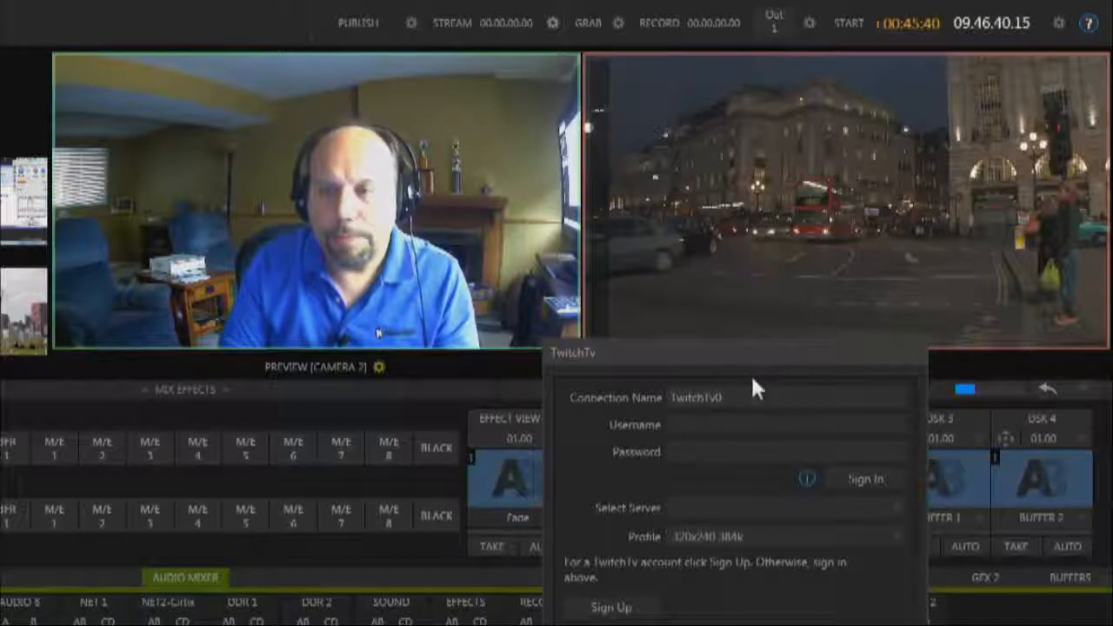
click(870, 623)
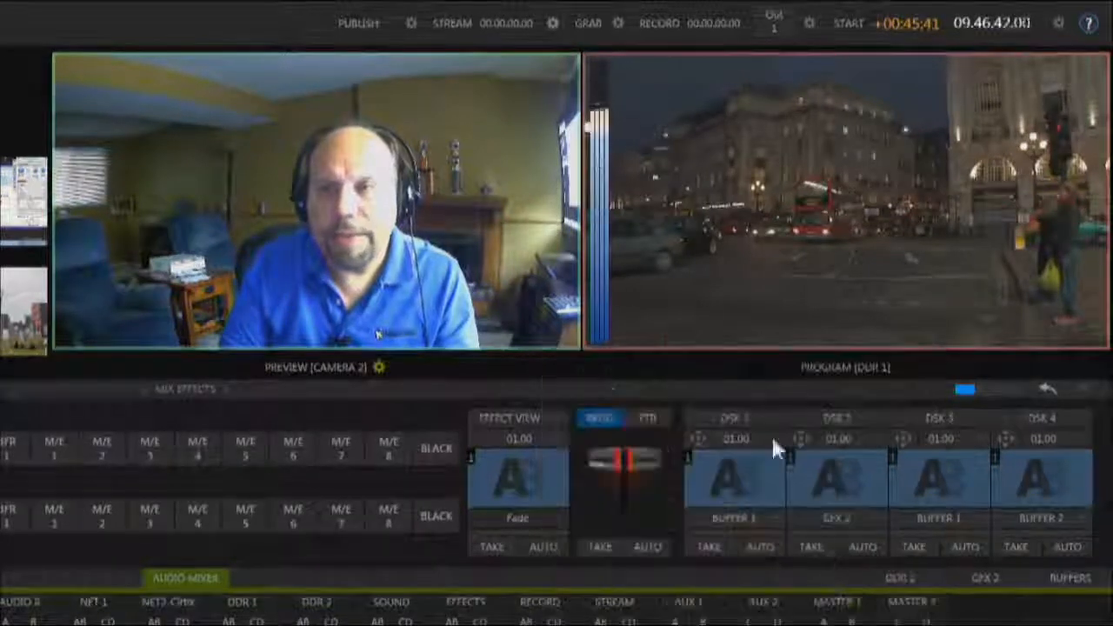
- Examine the account fields and encoder type choices of a new custom streaming connection, then cancel it
click(554, 23)
mouse_move(590, 352)
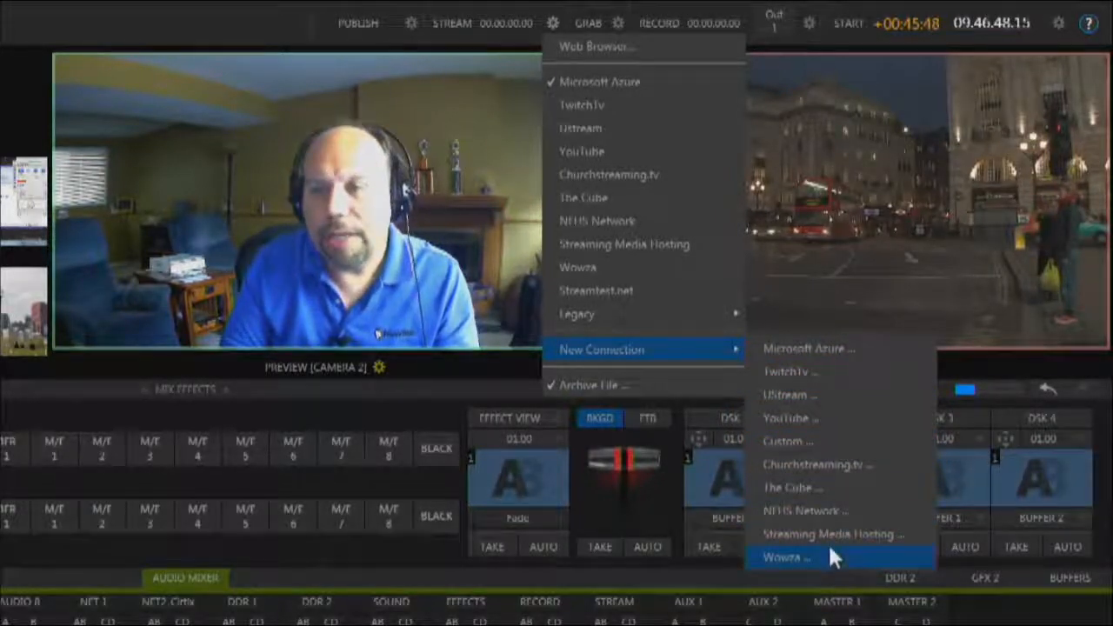
click(835, 441)
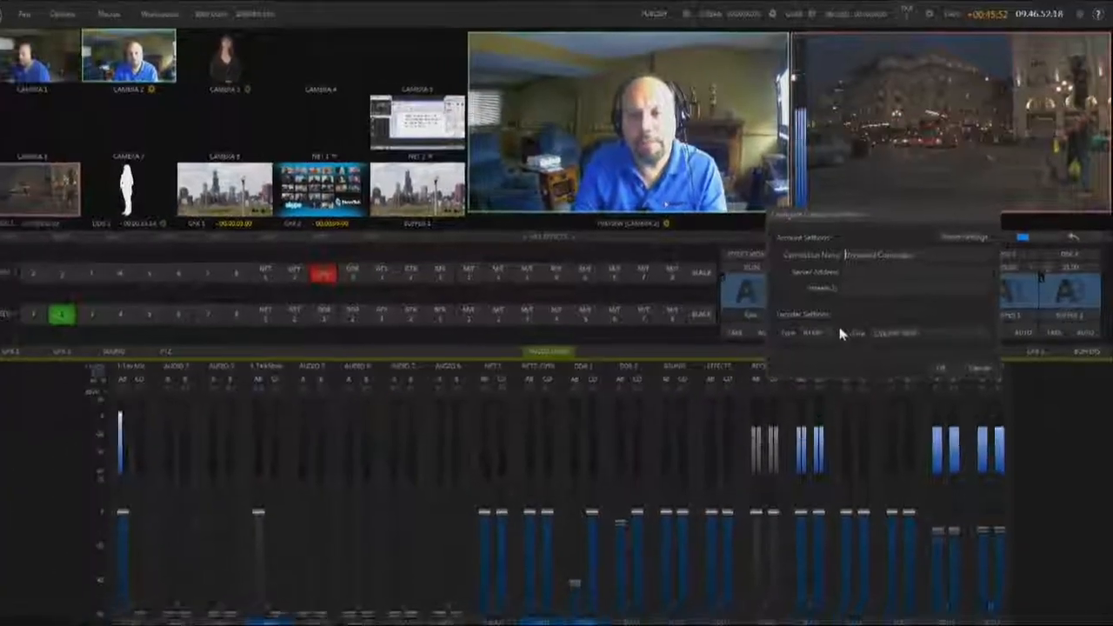
click(626, 547)
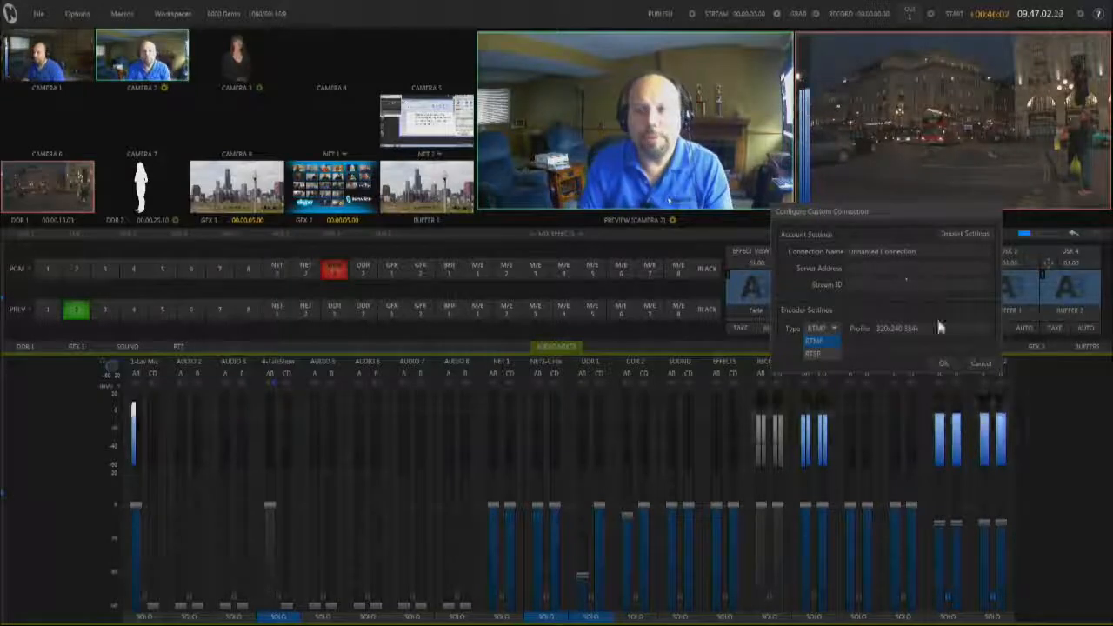
click(978, 362)
click(977, 362)
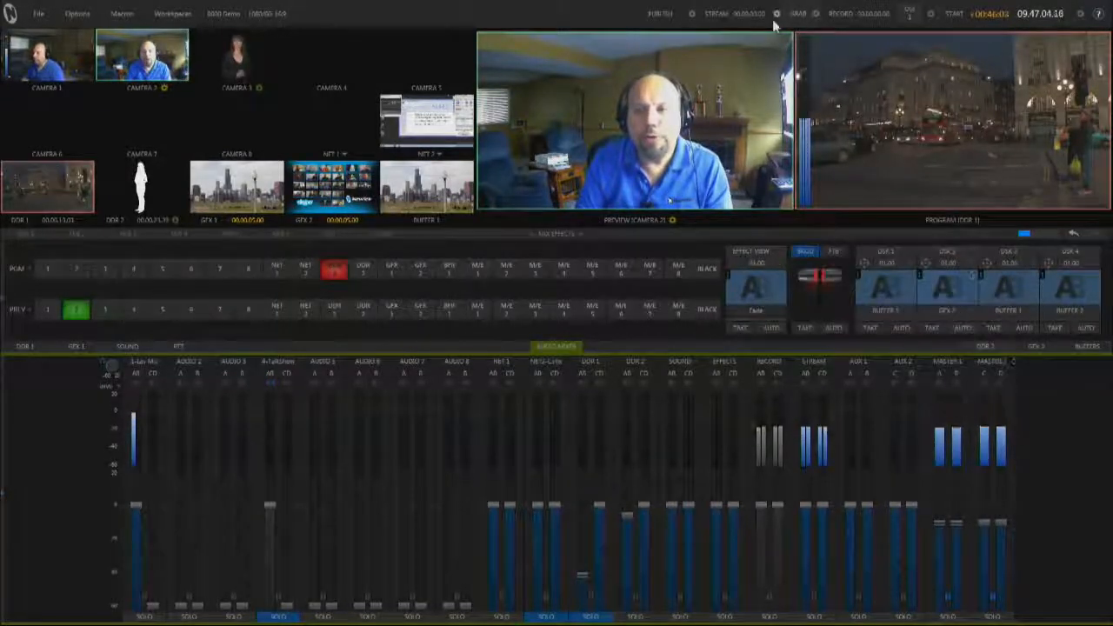
- Review the new and legacy connection types, and enable Ustream and TwitchTv as stream destinations alongside Microsoft Azure
click(777, 15)
mouse_move(796, 211)
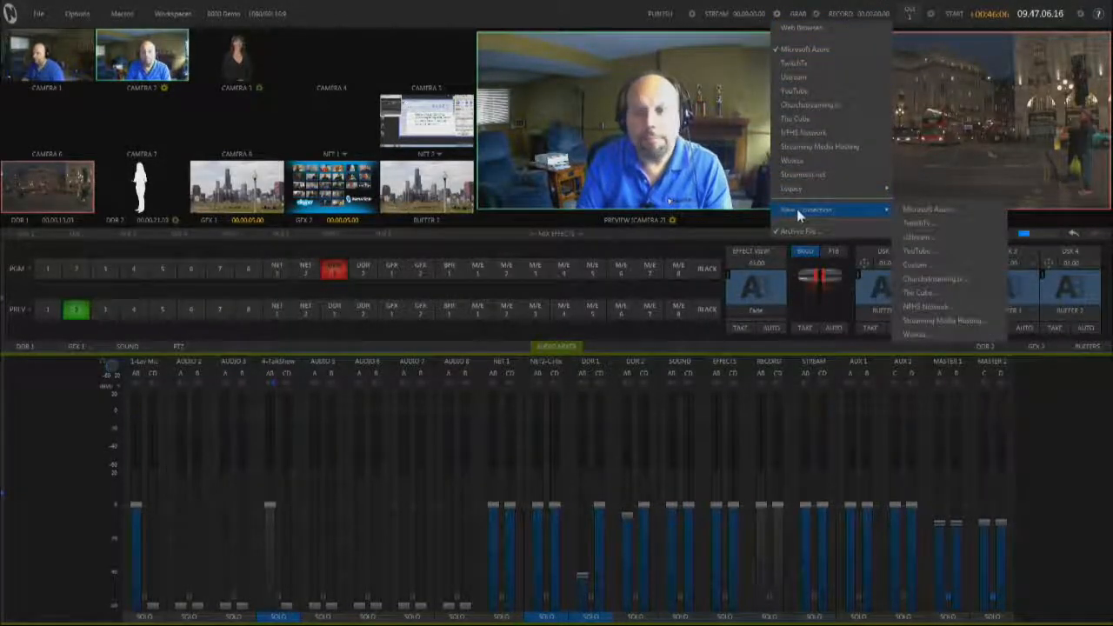
mouse_move(821, 192)
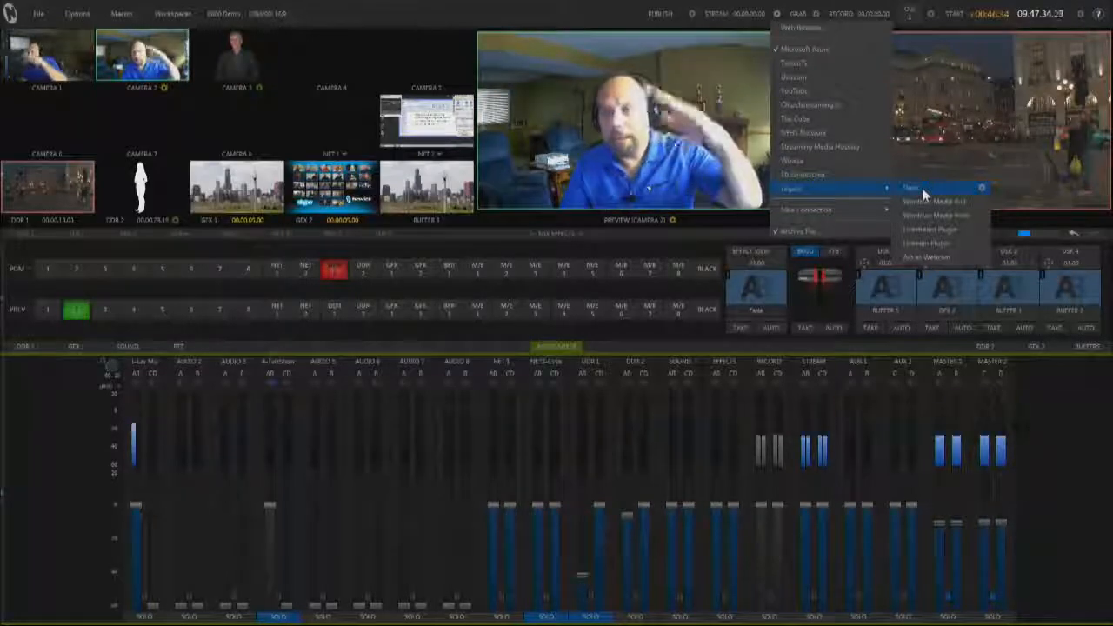
click(793, 76)
click(823, 63)
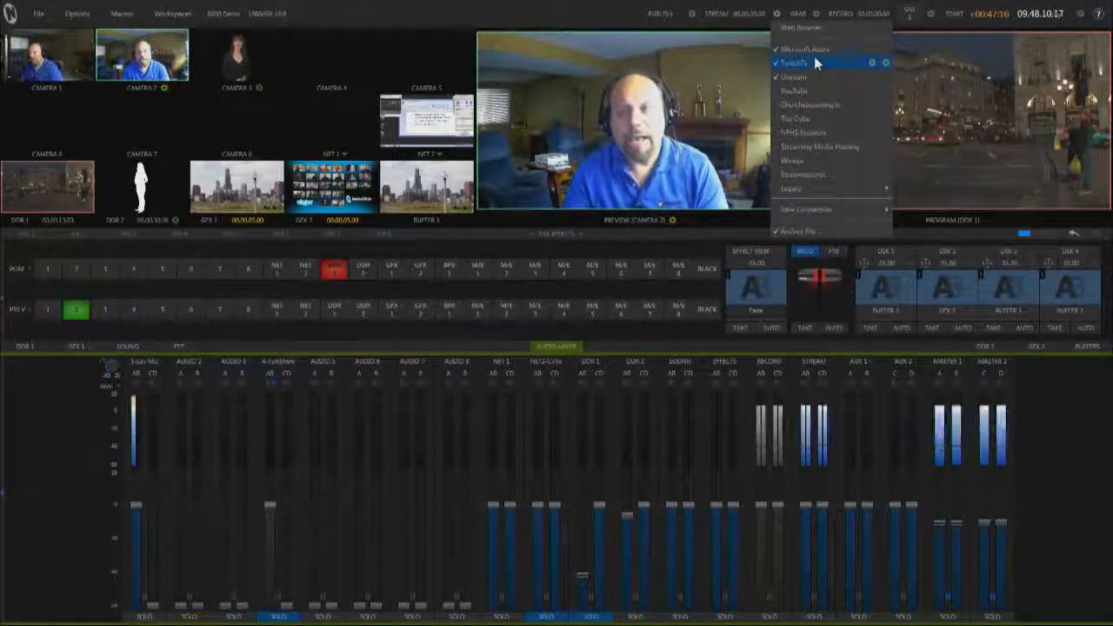
- Set the Microsoft Azure connection's streaming profile to 1280x720 1280k and apply the change
click(872, 49)
click(886, 167)
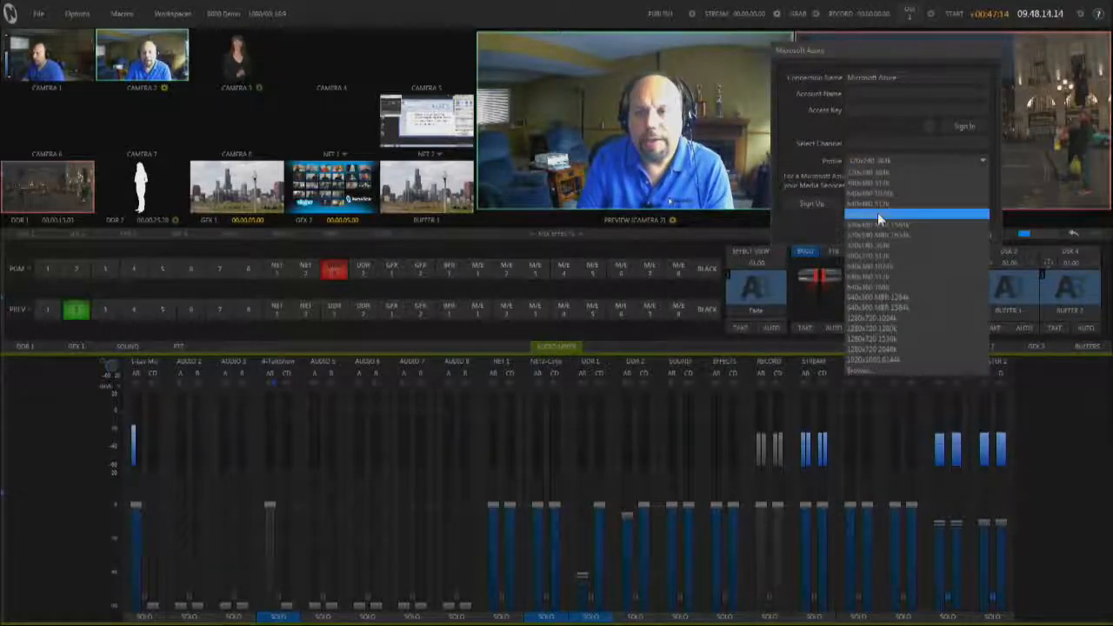
click(879, 327)
click(933, 236)
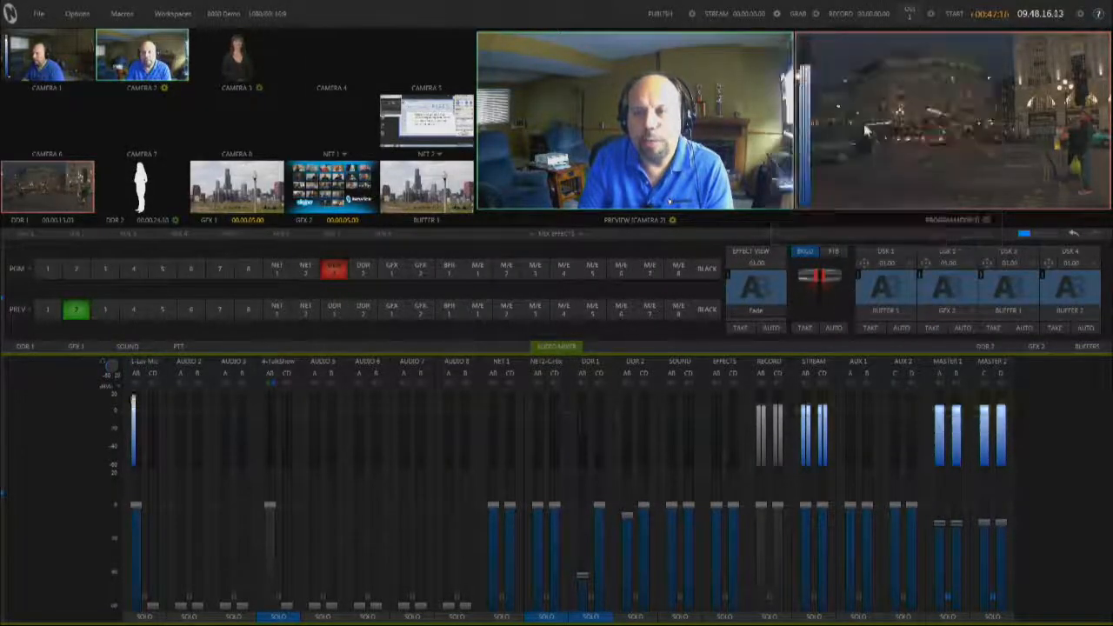
- Choose a high-definition streaming profile for the TwitchTv connection and apply the change
click(778, 15)
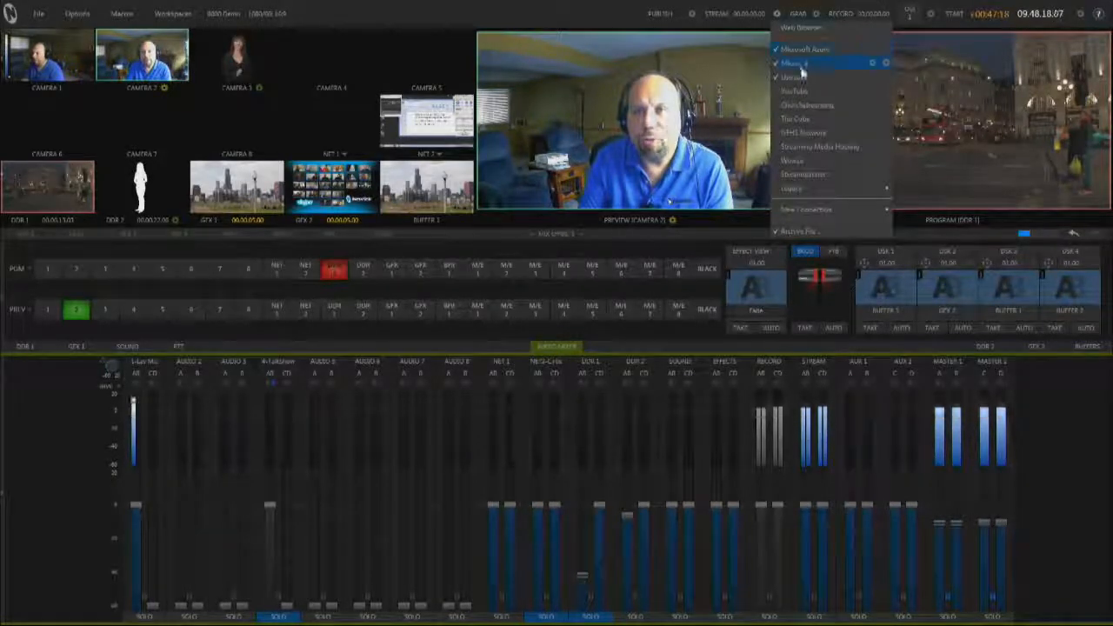
click(872, 68)
click(879, 174)
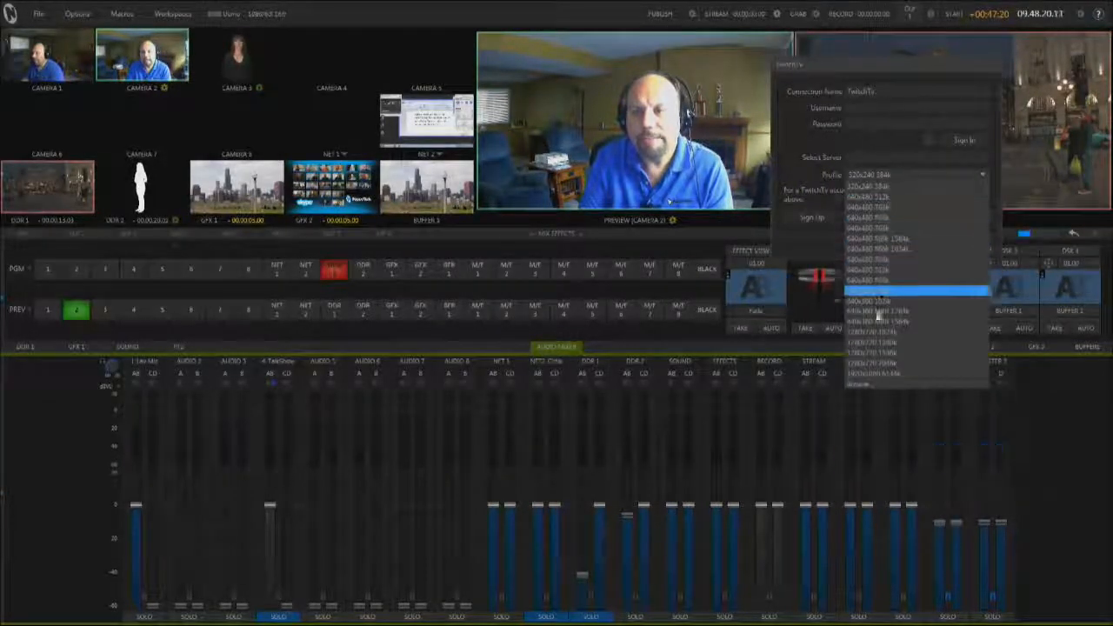
click(883, 370)
click(942, 250)
- Review the enabled streaming destinations, Microsoft Azure, TwitchTv and Ustream, then dismiss the list
click(779, 14)
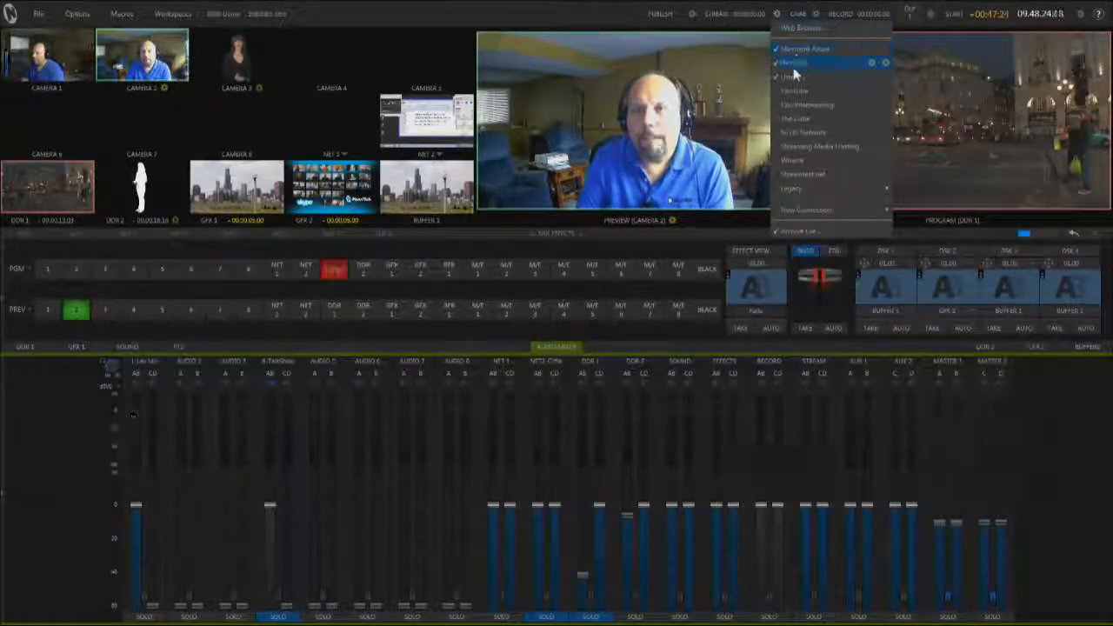
click(798, 62)
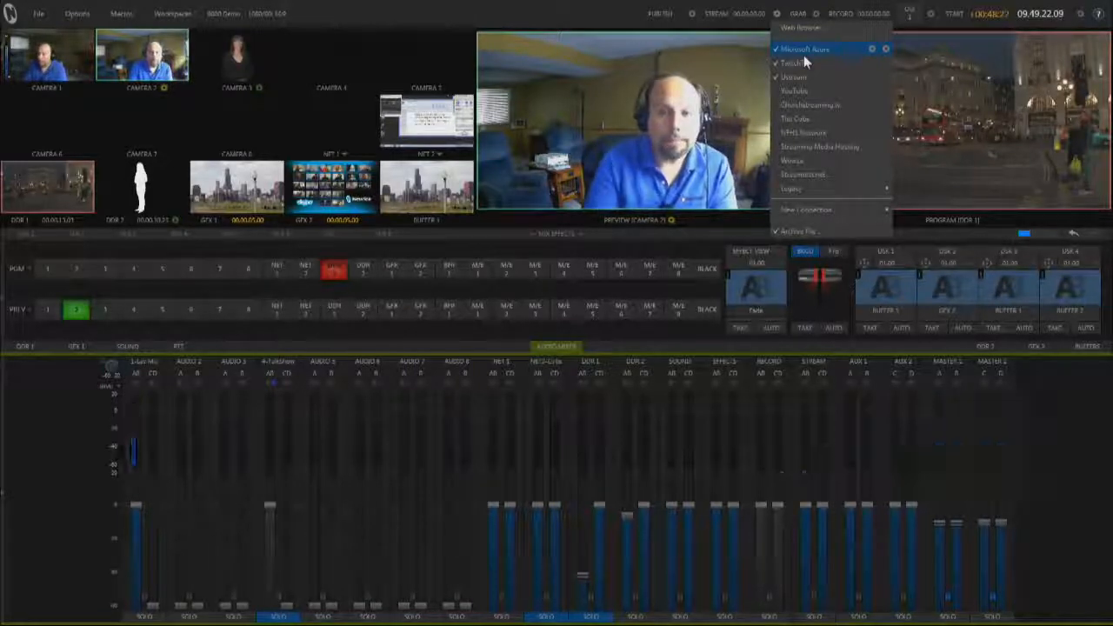
click(574, 13)
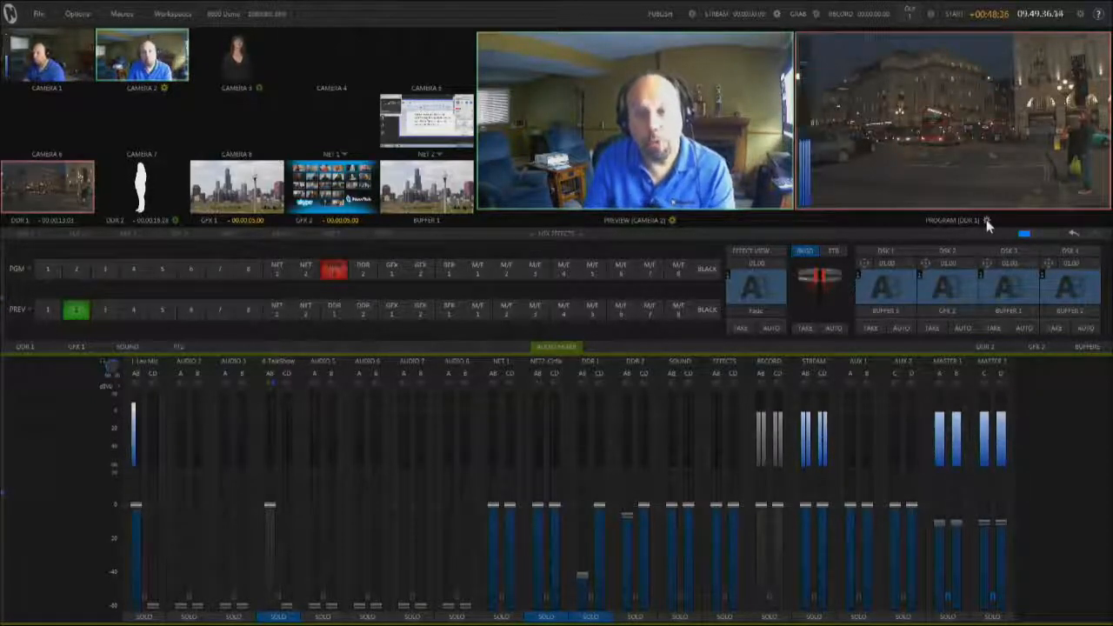
- In the output configuration, set the video of output 2 to Program (Clean) and output 3 to Preview
click(986, 220)
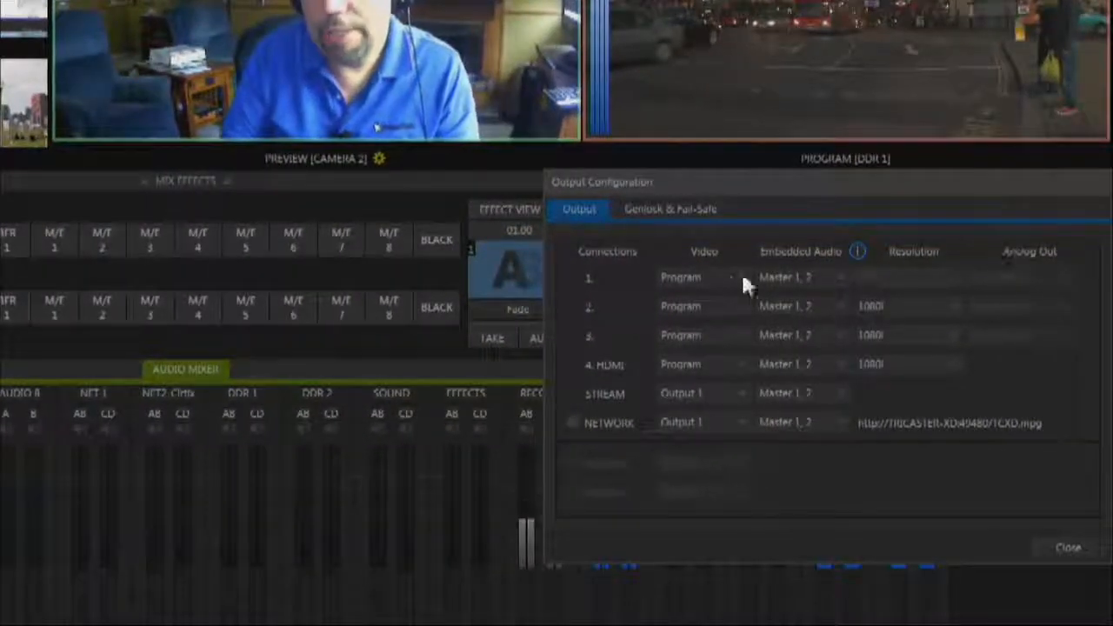
click(670, 307)
click(696, 353)
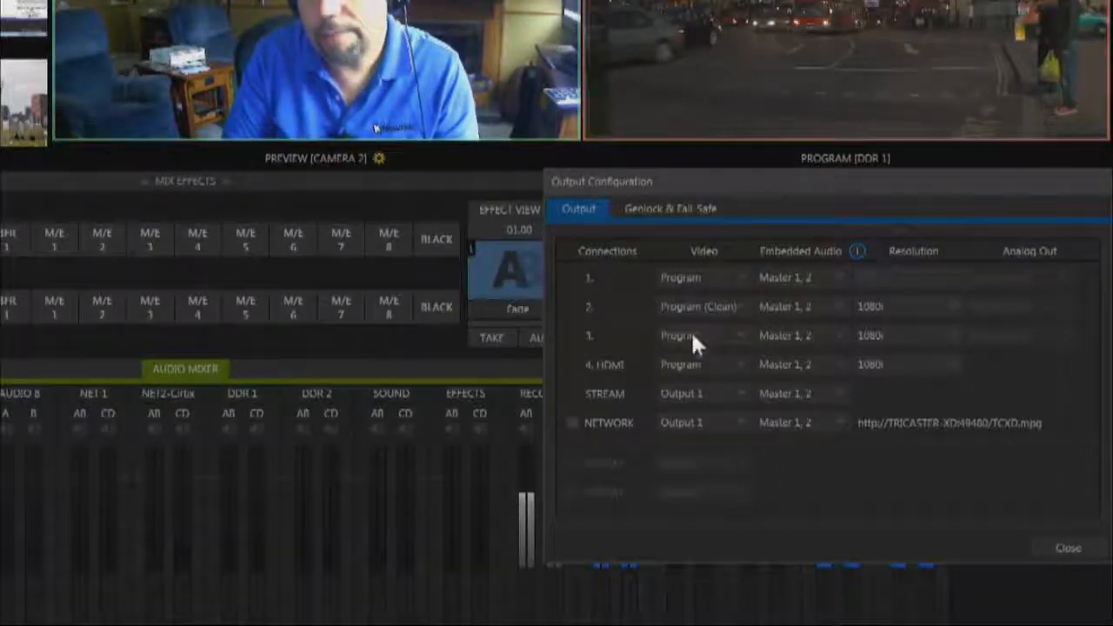
click(697, 333)
click(695, 405)
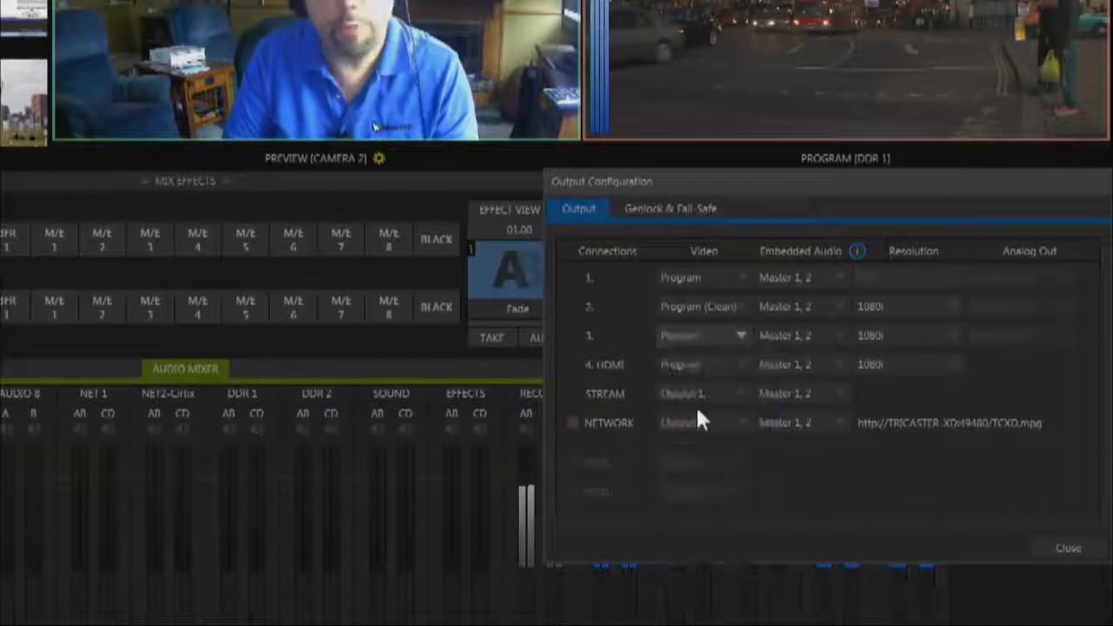
- Set the video of output 4 HDMI to M/E 1 and review the resolution choices of output 2
click(680, 363)
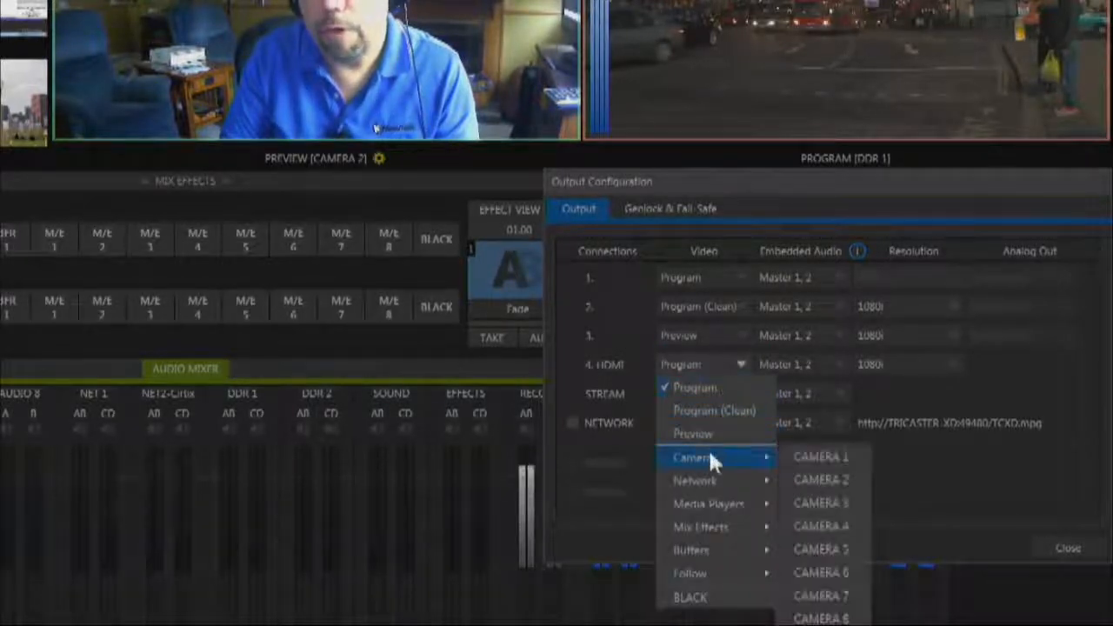
mouse_move(707, 528)
click(809, 529)
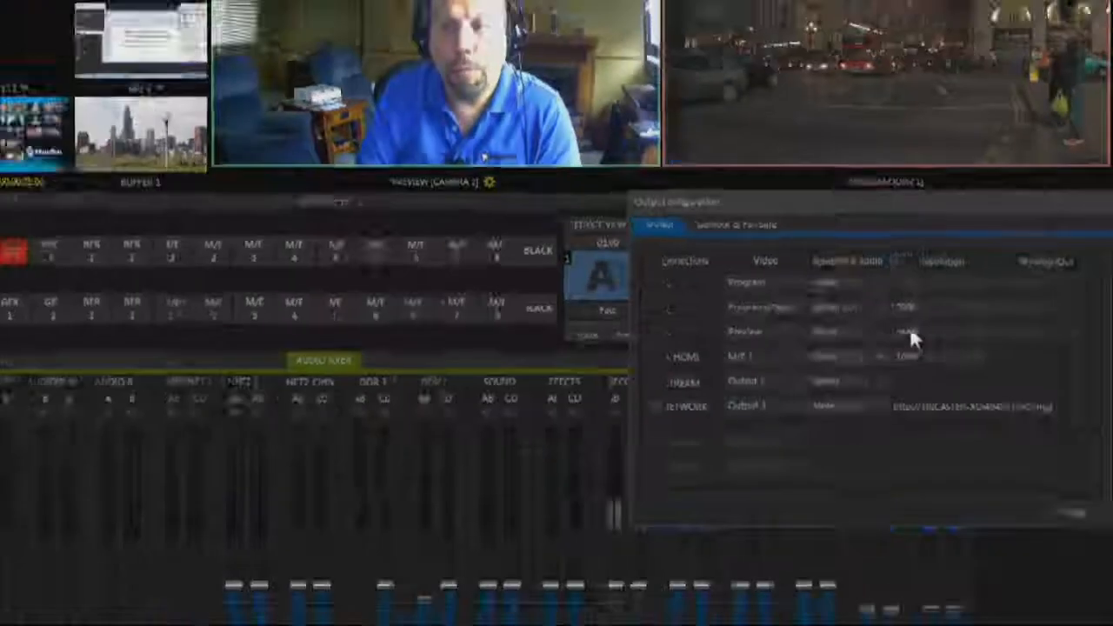
click(878, 306)
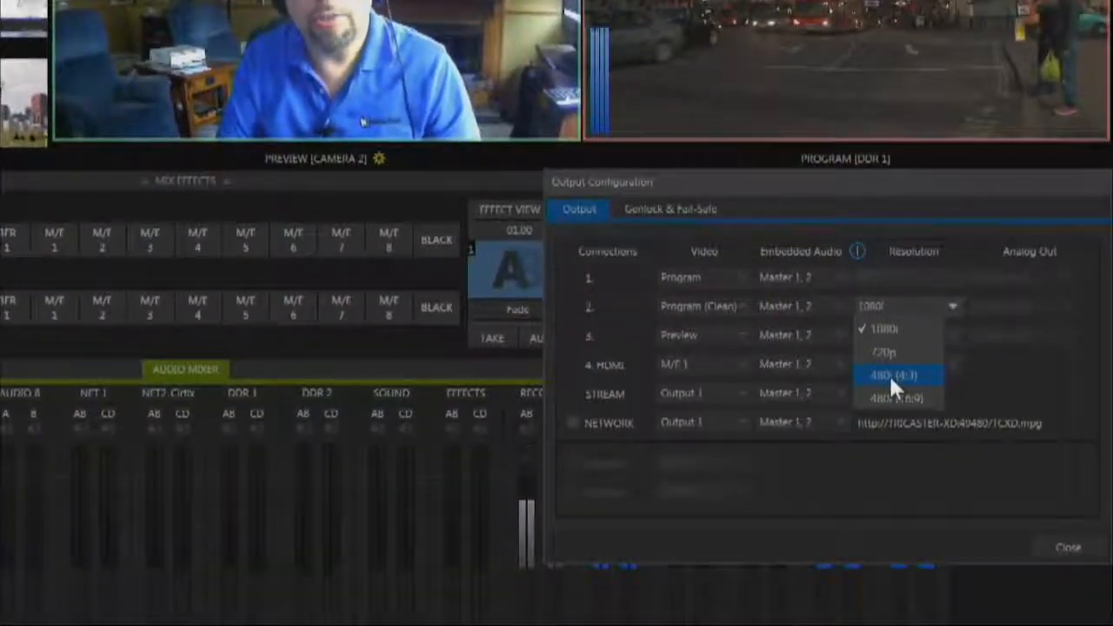
click(969, 400)
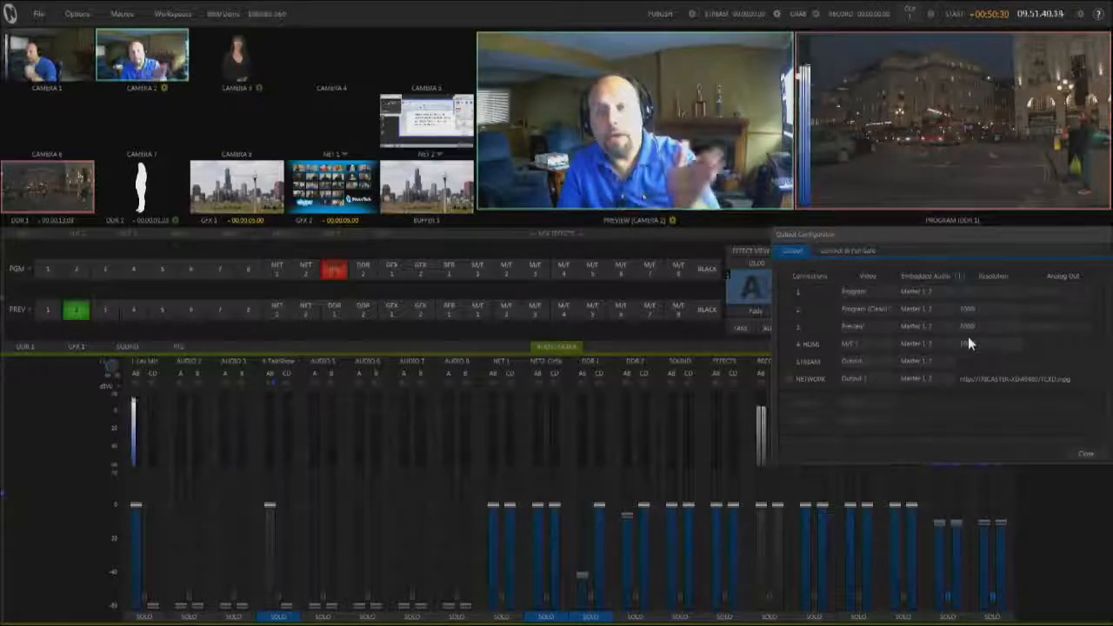
- Open the record configuration and compare its Capture and Replay settings
click(931, 15)
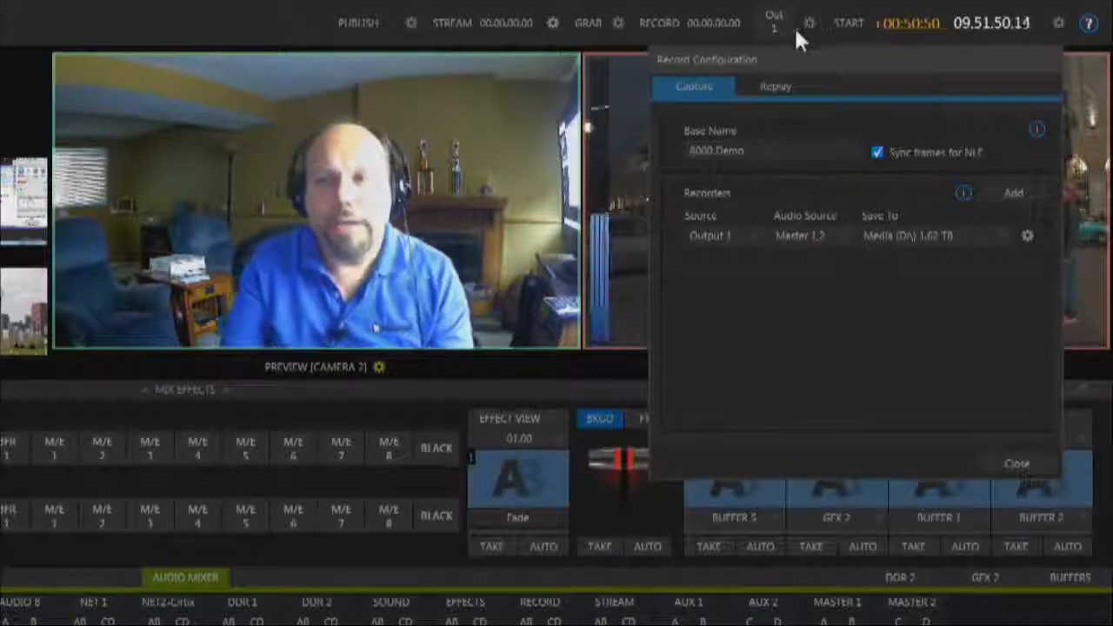
click(780, 89)
click(704, 82)
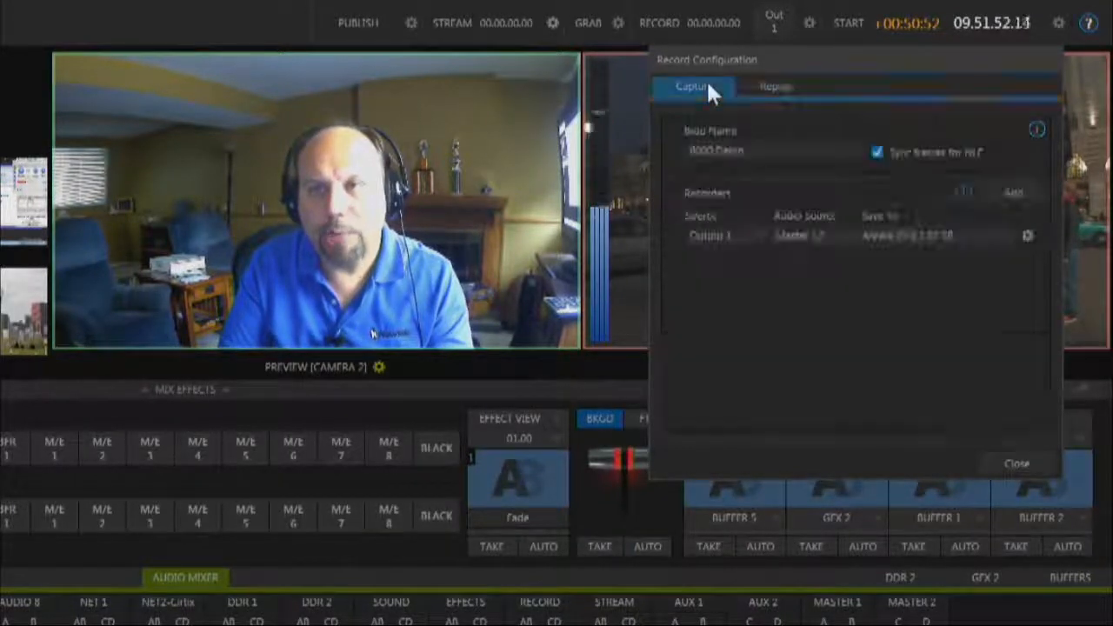
click(800, 85)
click(684, 85)
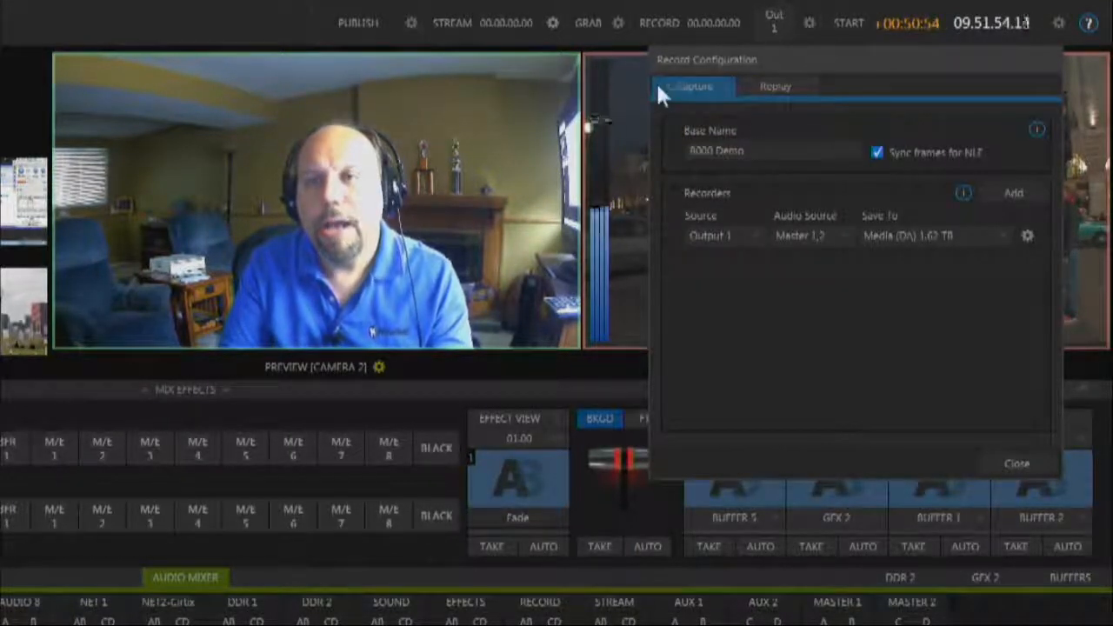
- Add five more recorders to the capture settings, covering Outputs 2 to 4, CAMERA 1 and CAMERA 2
click(1006, 195)
click(1006, 195)
click(1006, 195)
click(1006, 195)
click(1006, 194)
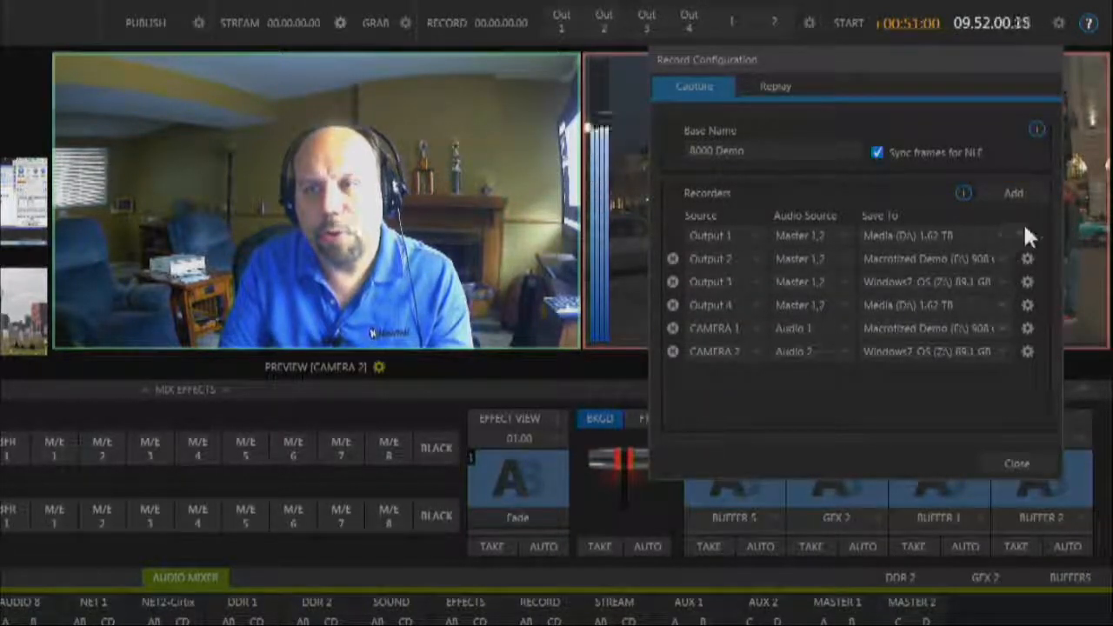
- Examine the source choices of the first recorder, including its outputs, and check the replay settings
click(726, 236)
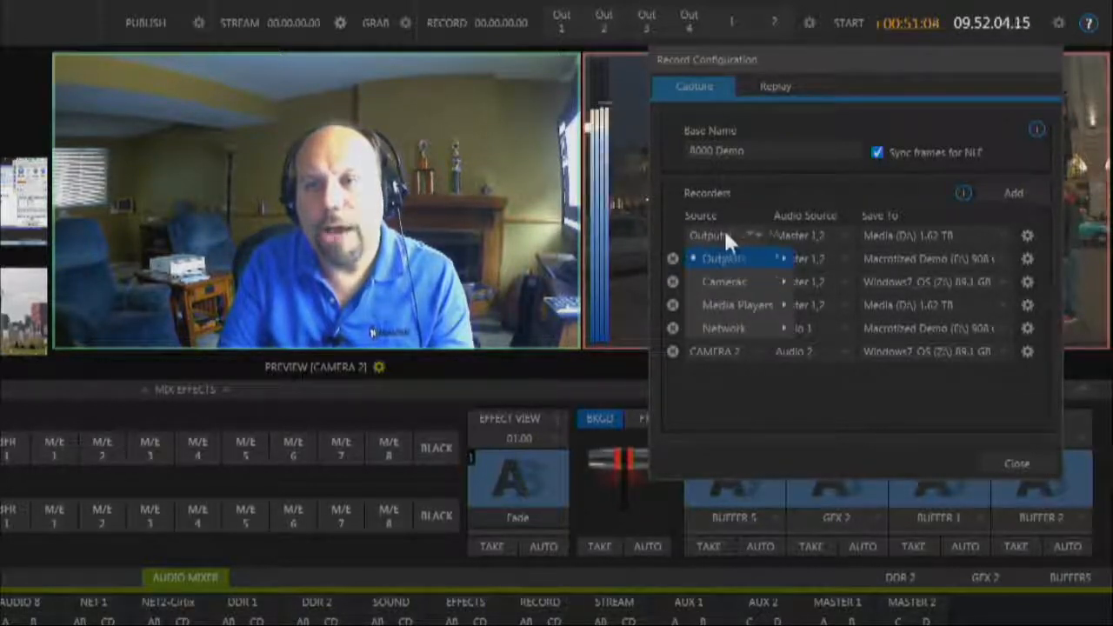
mouse_move(717, 254)
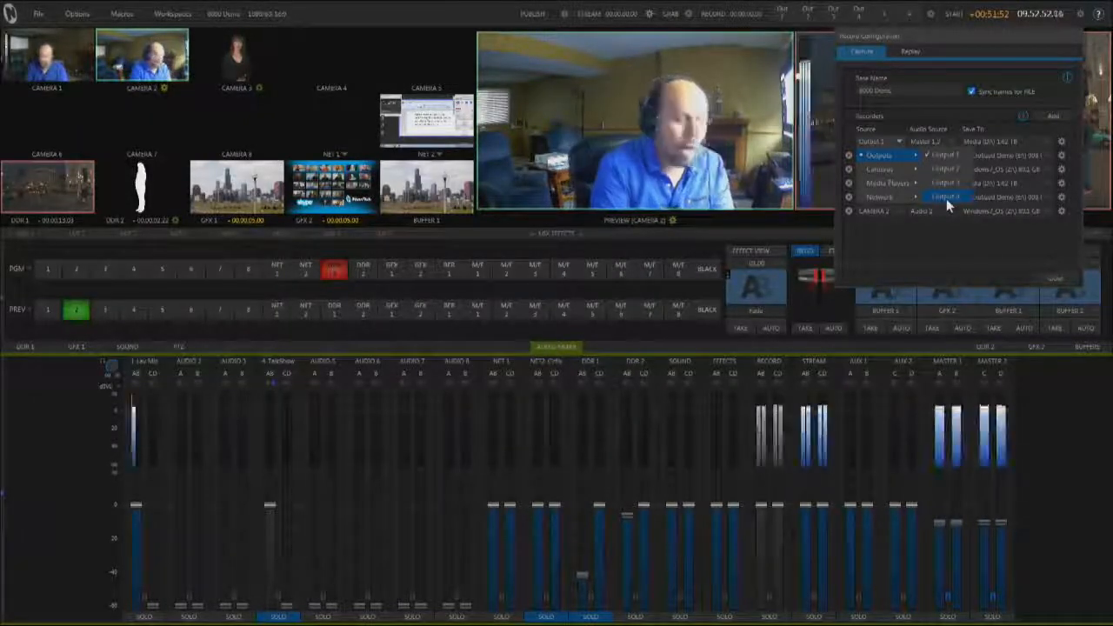
click(908, 51)
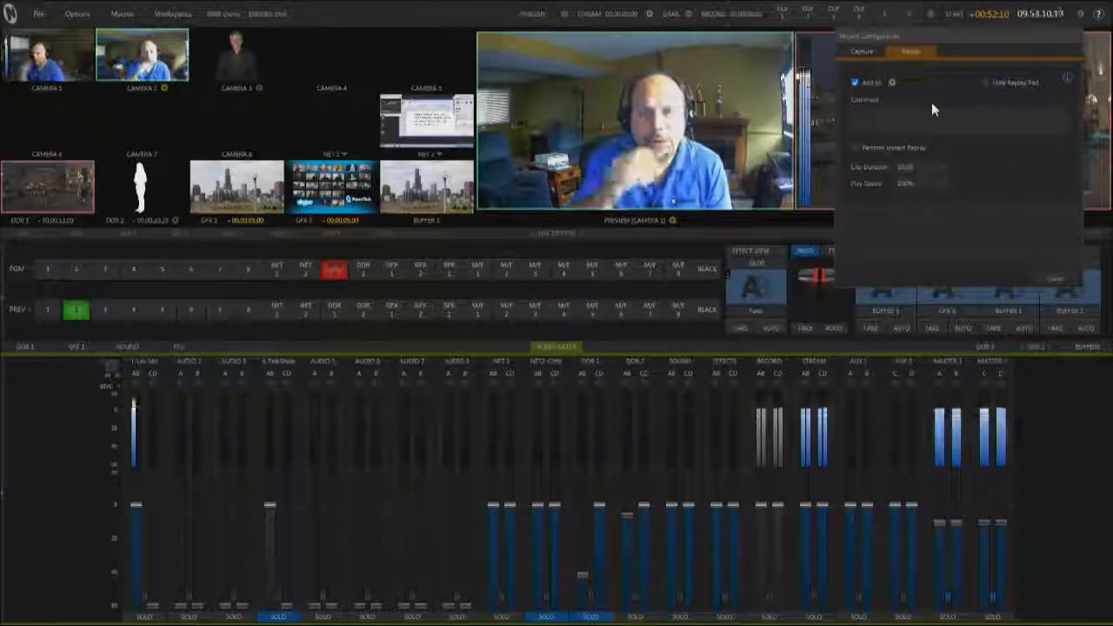
- Reduce the capture recorders to two, with CAMERA 1 and CAMERA 2 as their sources
click(876, 53)
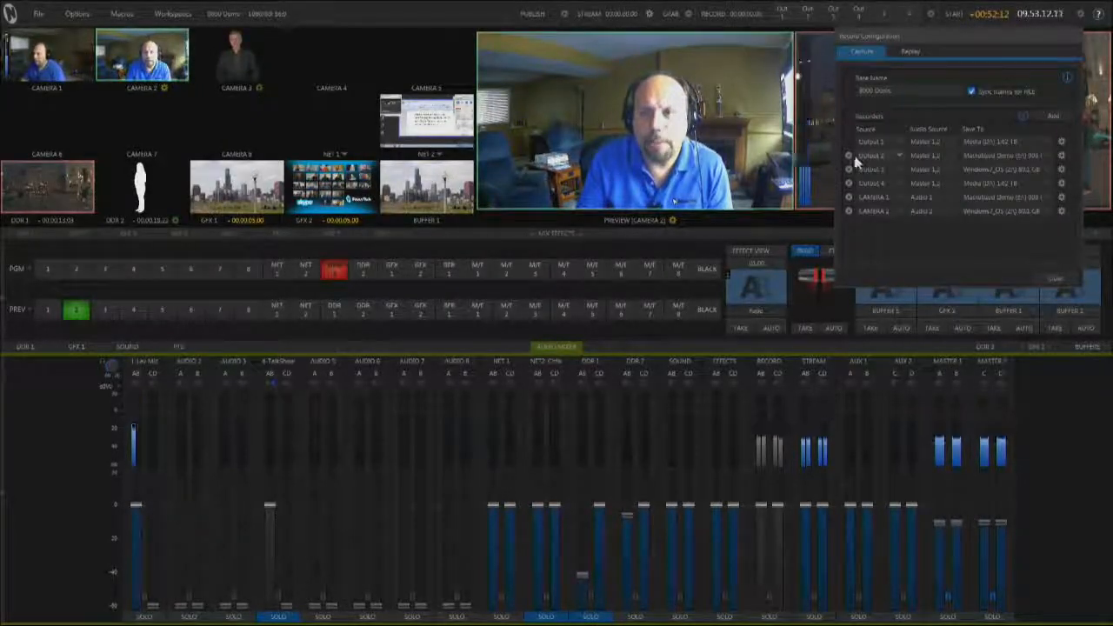
click(876, 141)
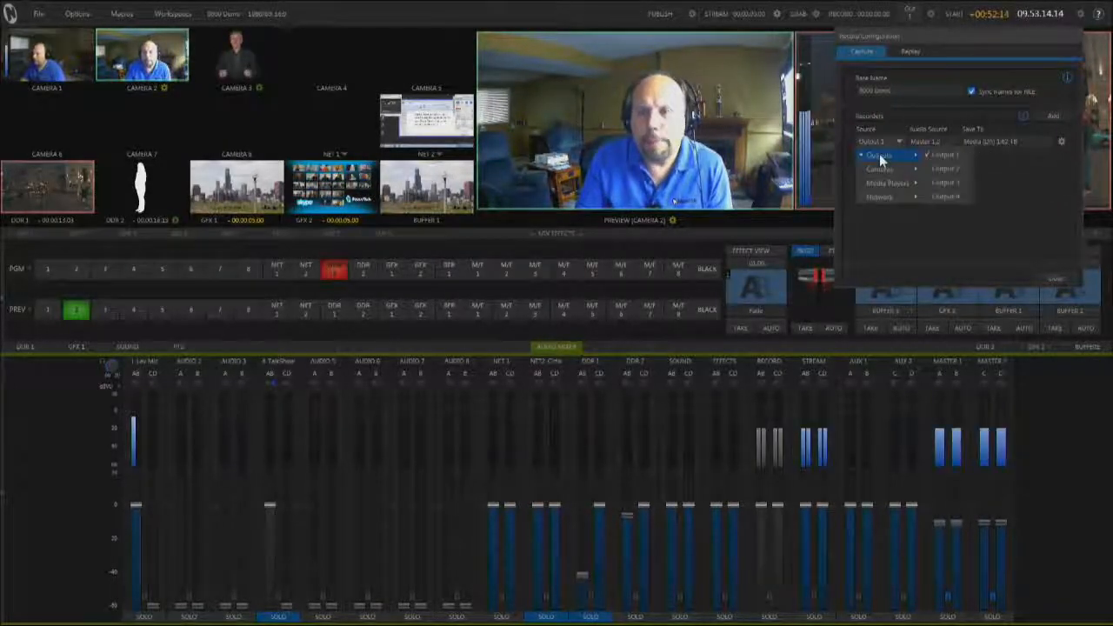
click(946, 168)
click(1023, 117)
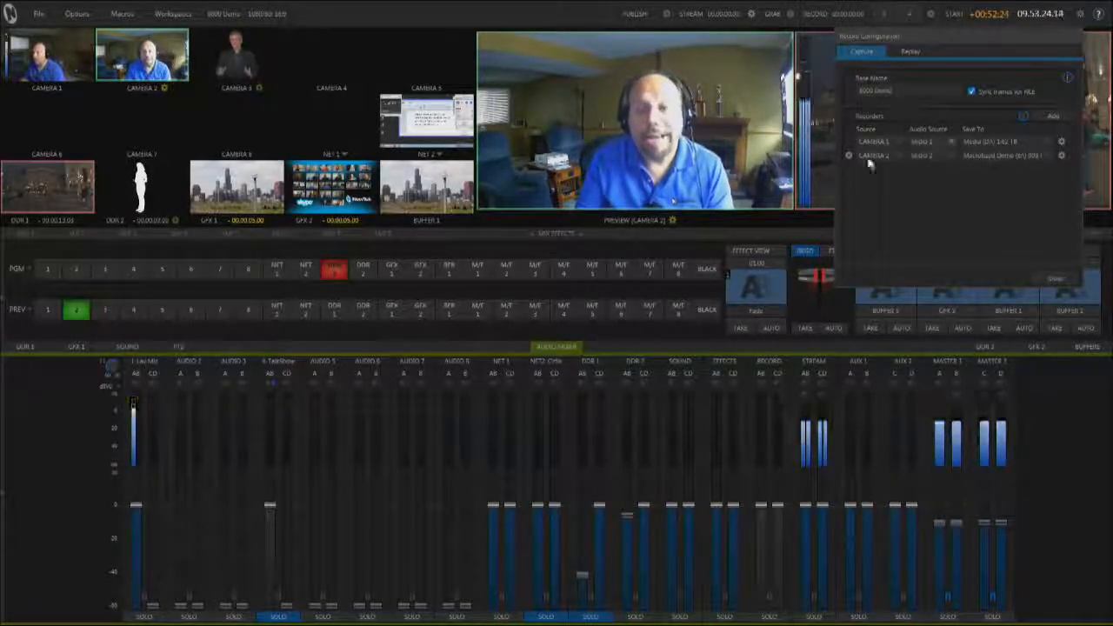
- Review the audio source choices for the CAMERA 2 recorder without changing them, and close the record configuration
click(929, 157)
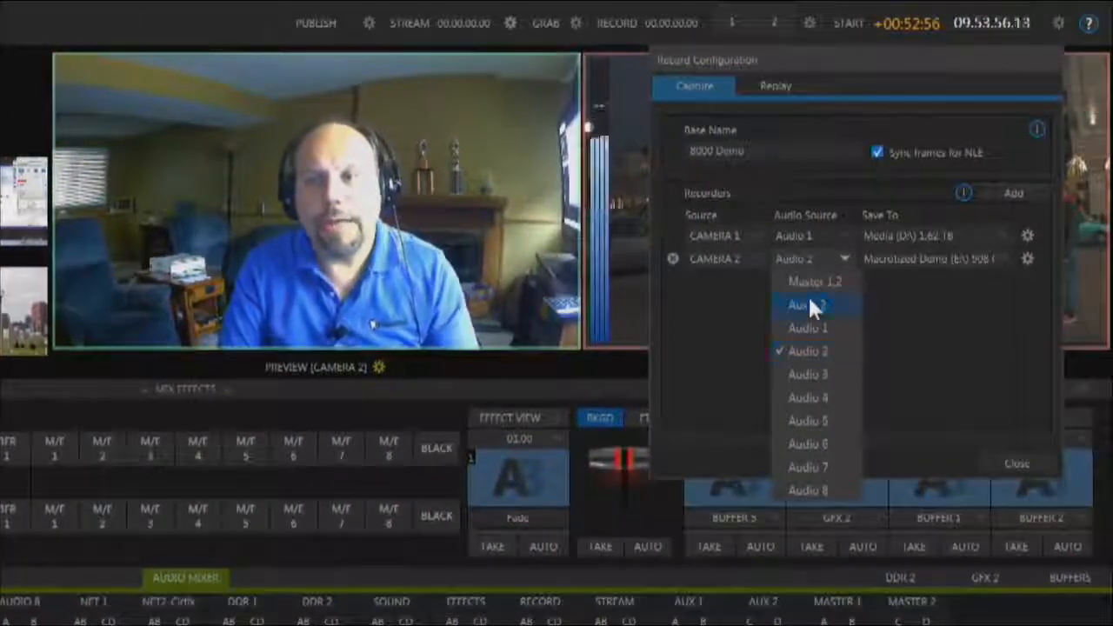
click(974, 365)
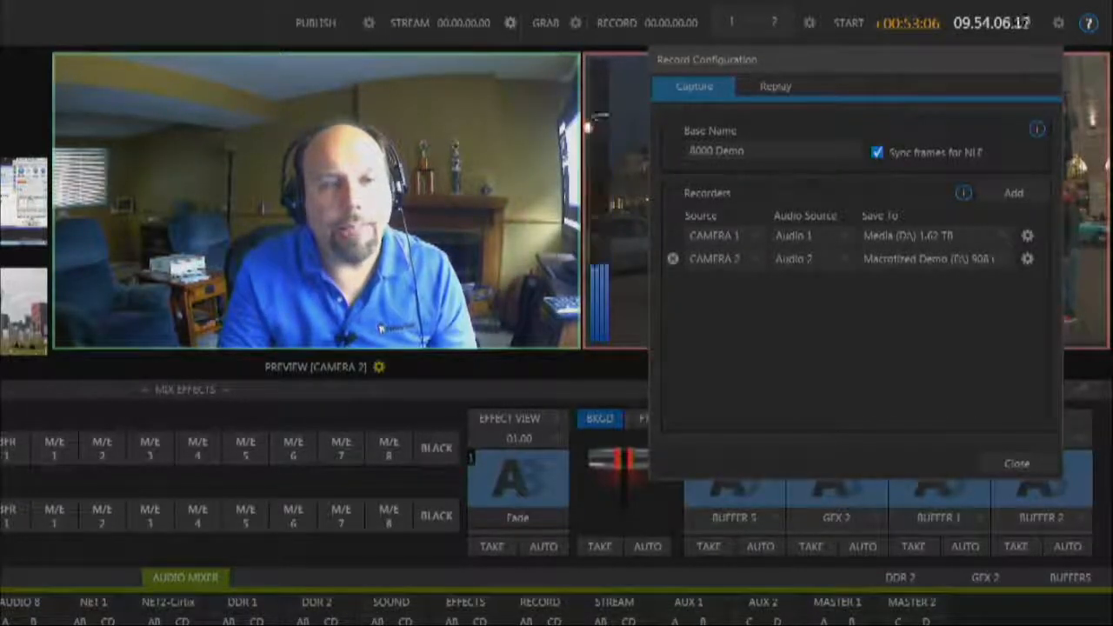
key(Escape)
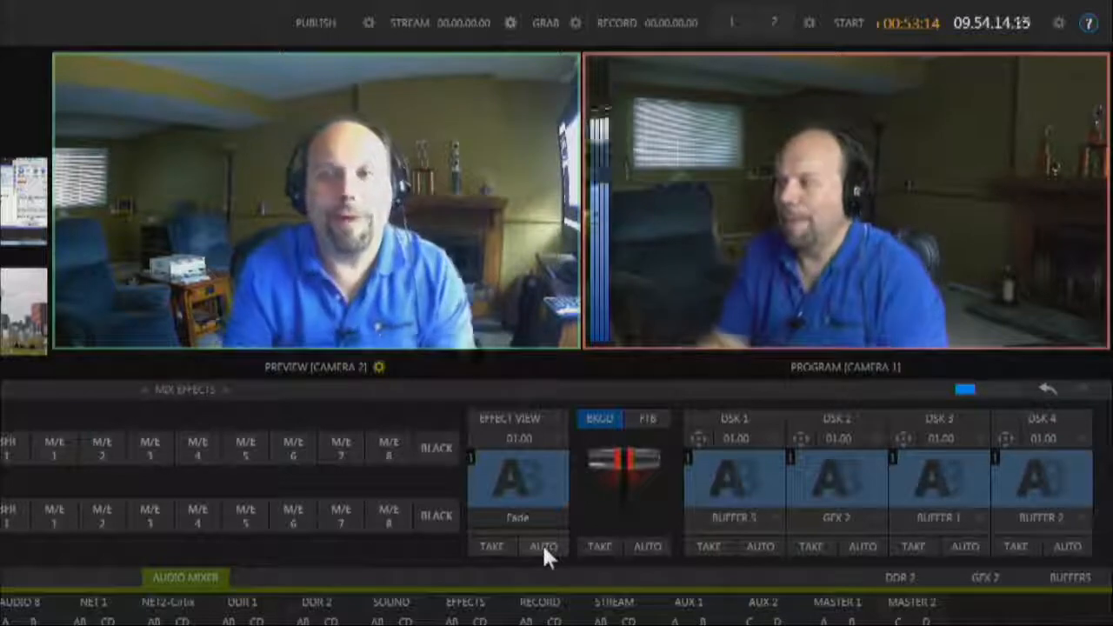
- Fade the program output from CAMERA 1 to CAMERA 2 and back to CAMERA 1
click(542, 548)
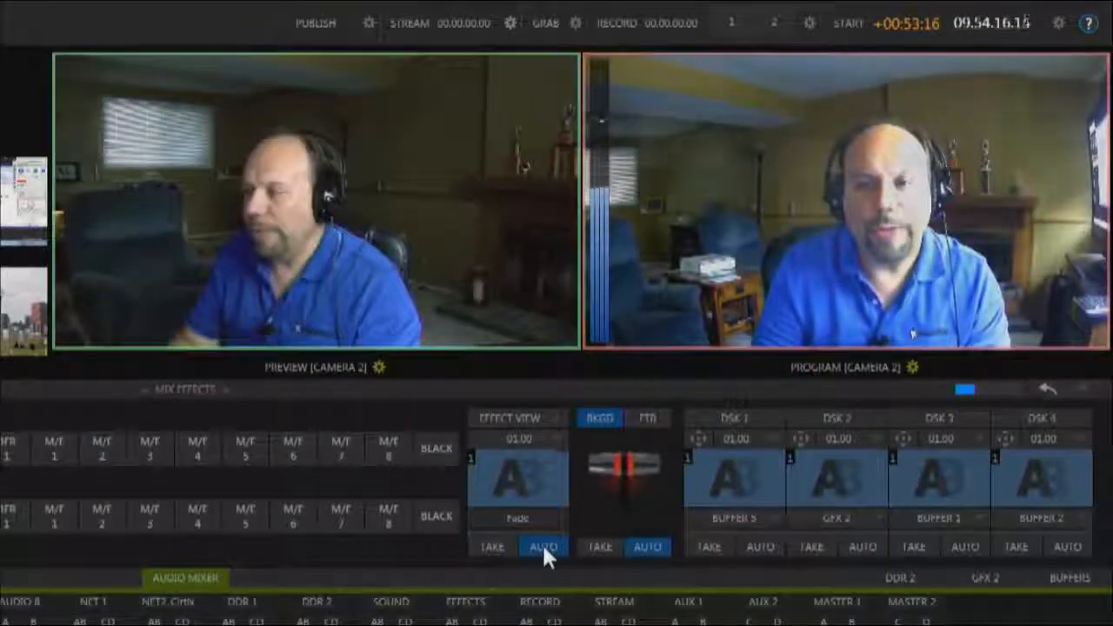
click(542, 548)
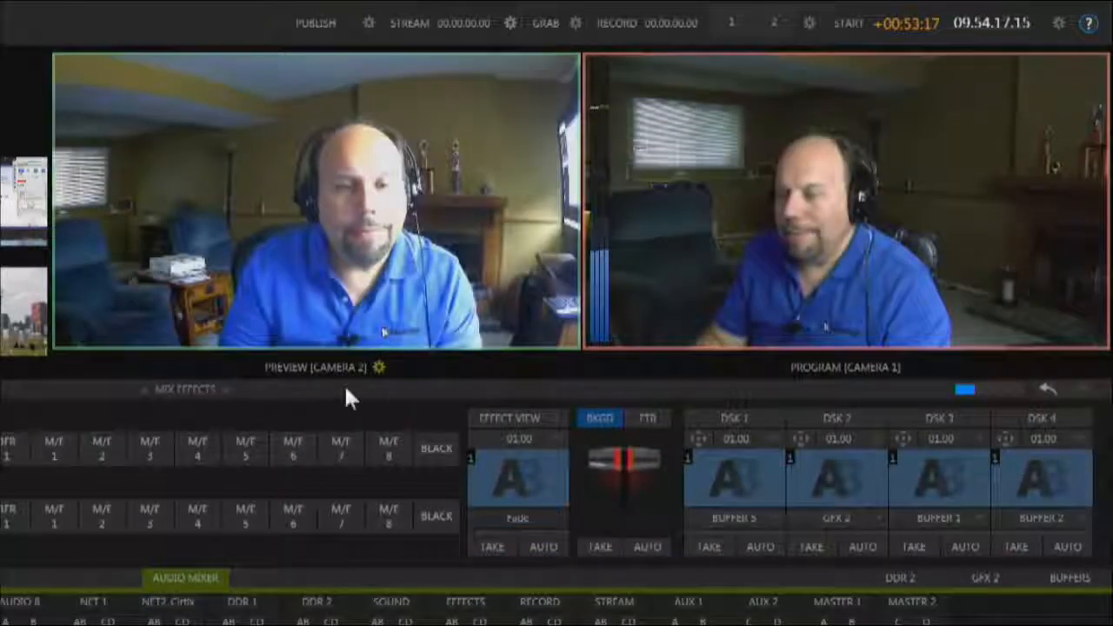
- Open the replay settings of the record configuration and review the destinations that replay clips can be added to
click(809, 24)
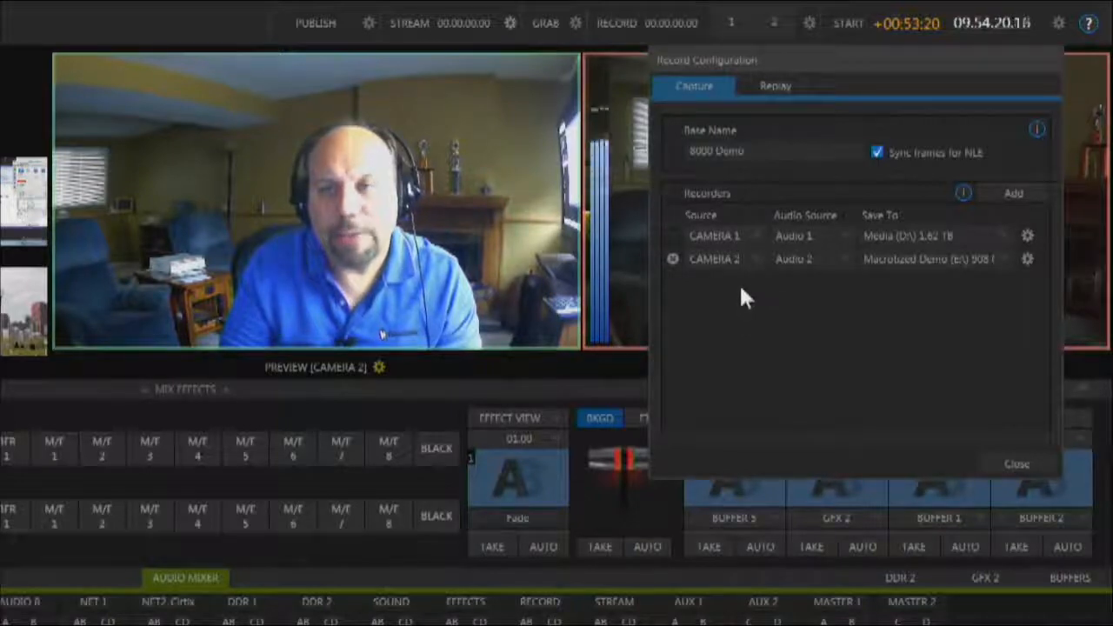
click(782, 86)
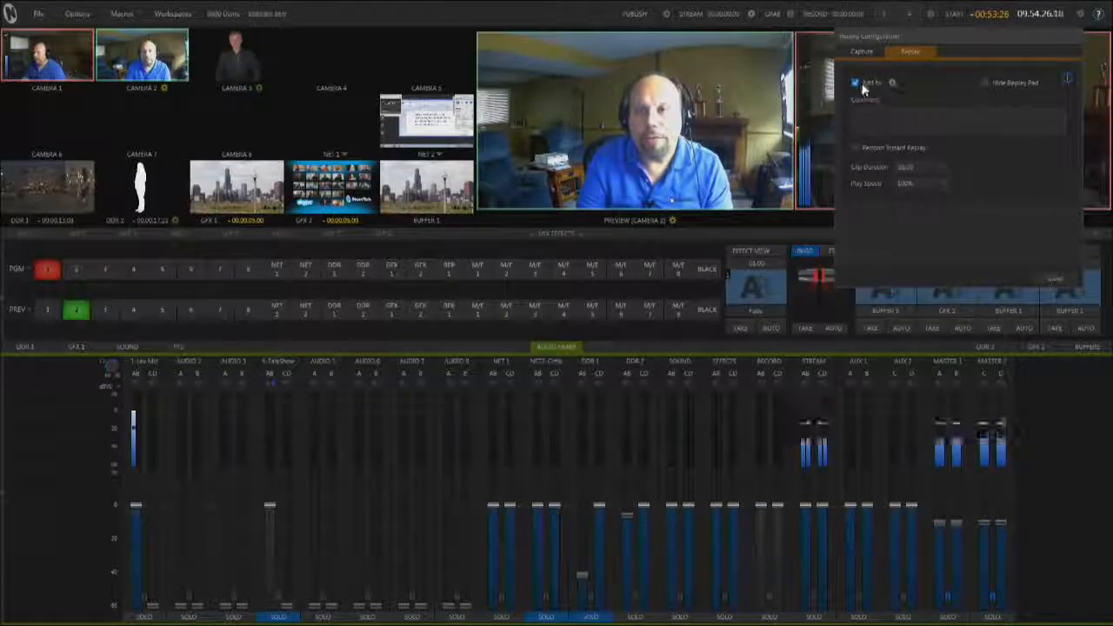
click(892, 82)
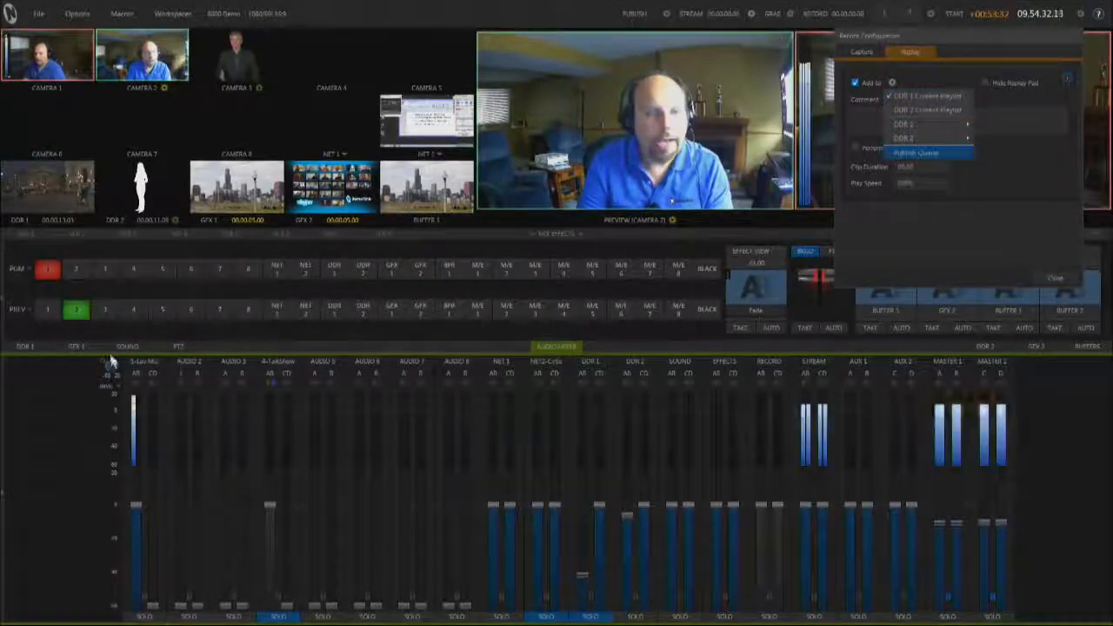
- Show the DDR 1 media player and switch it to an empty playlist
click(24, 348)
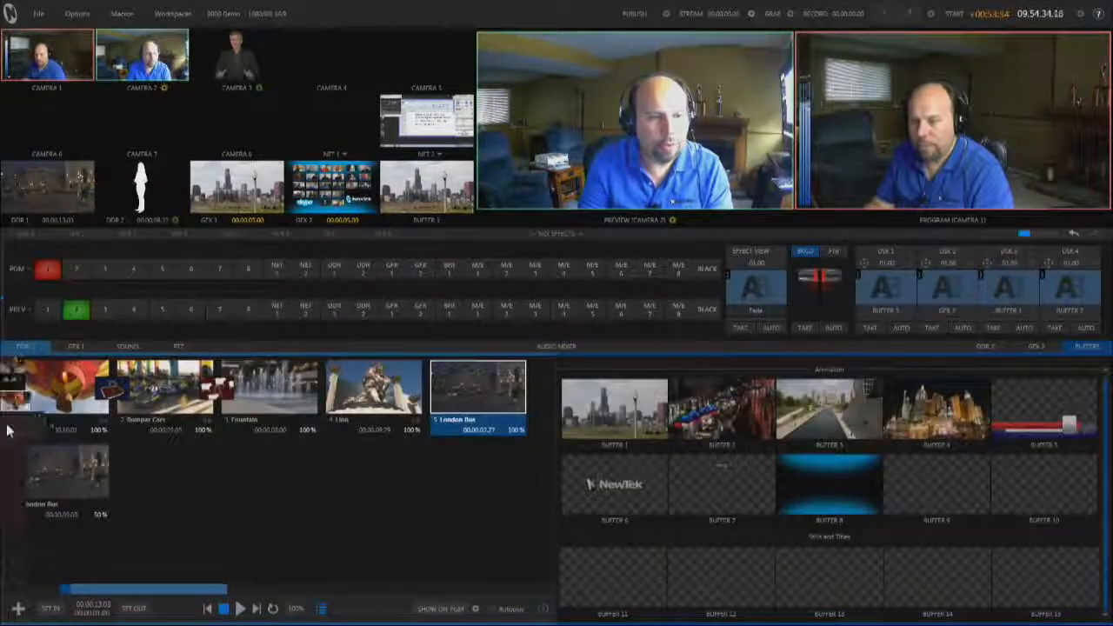
click(9, 430)
- In the record configuration's replay settings, set the clip duration to 4:00 and the play speed to 50%
click(930, 13)
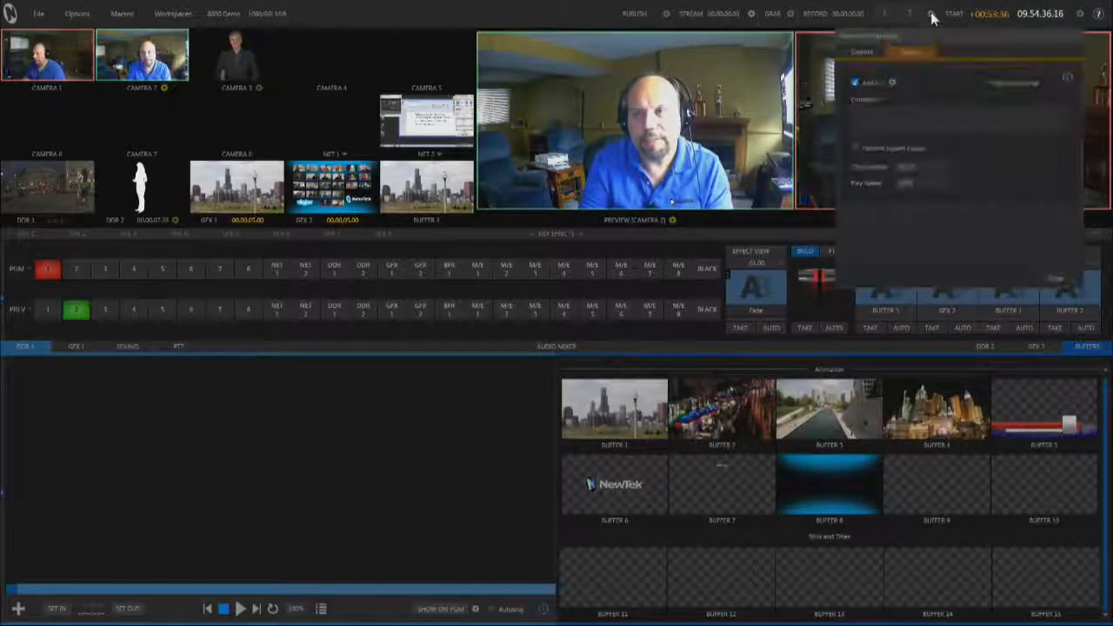
click(945, 168)
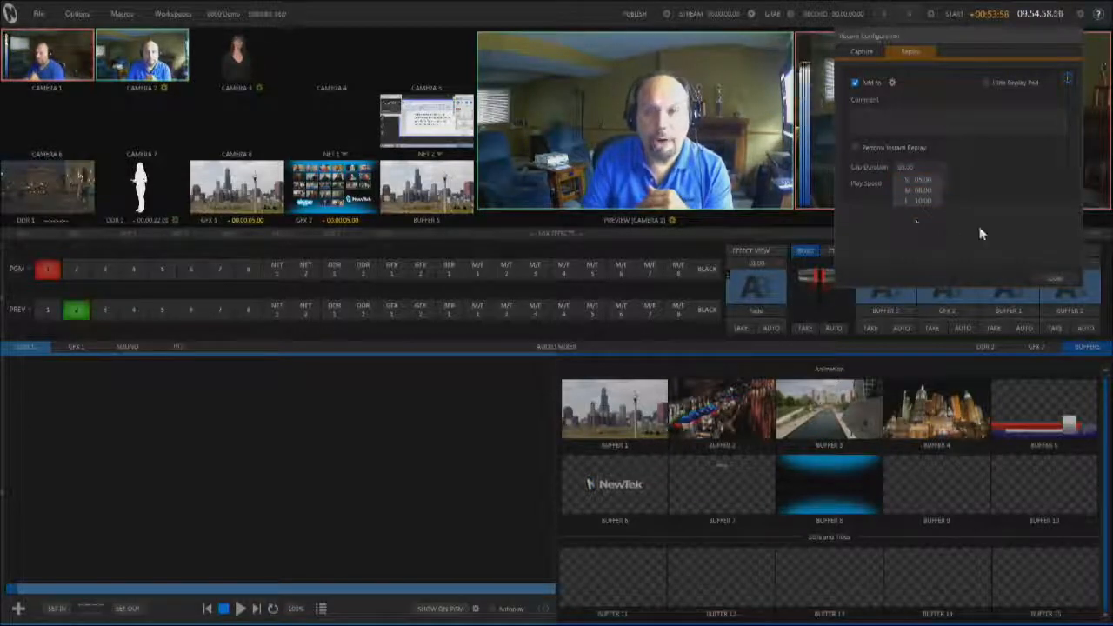
click(921, 180)
click(920, 168)
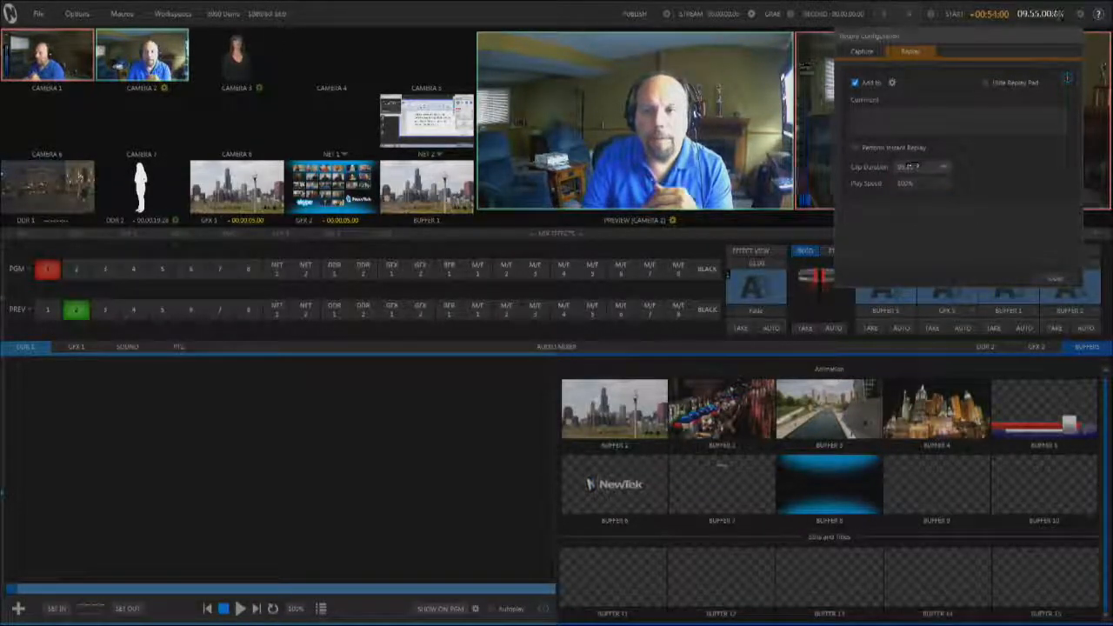
text(4:00)
key(Return)
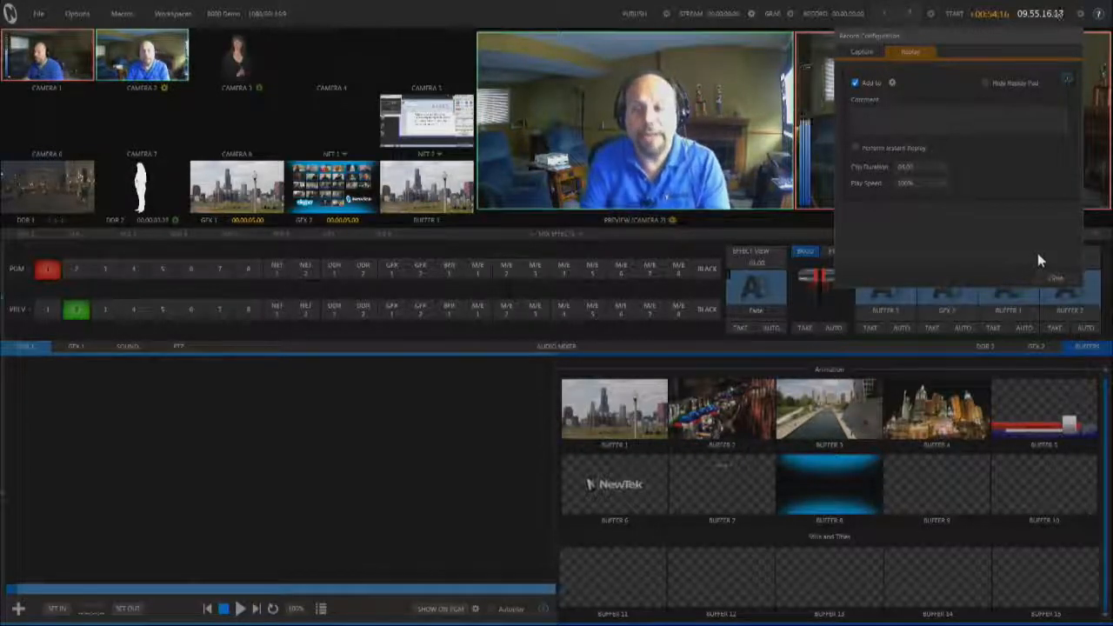
click(945, 182)
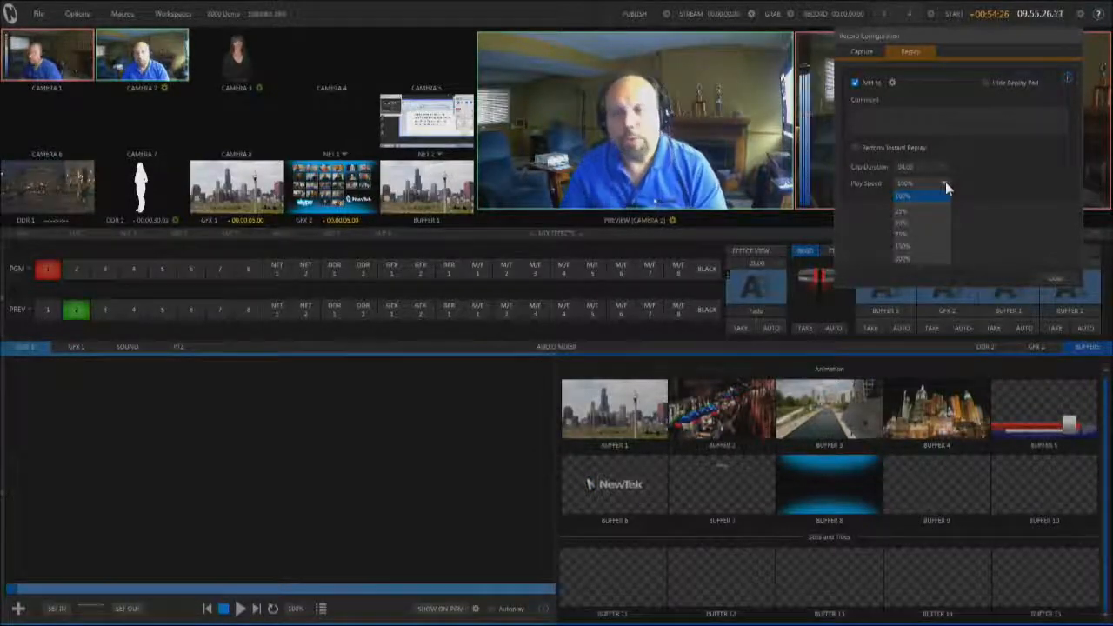
click(921, 224)
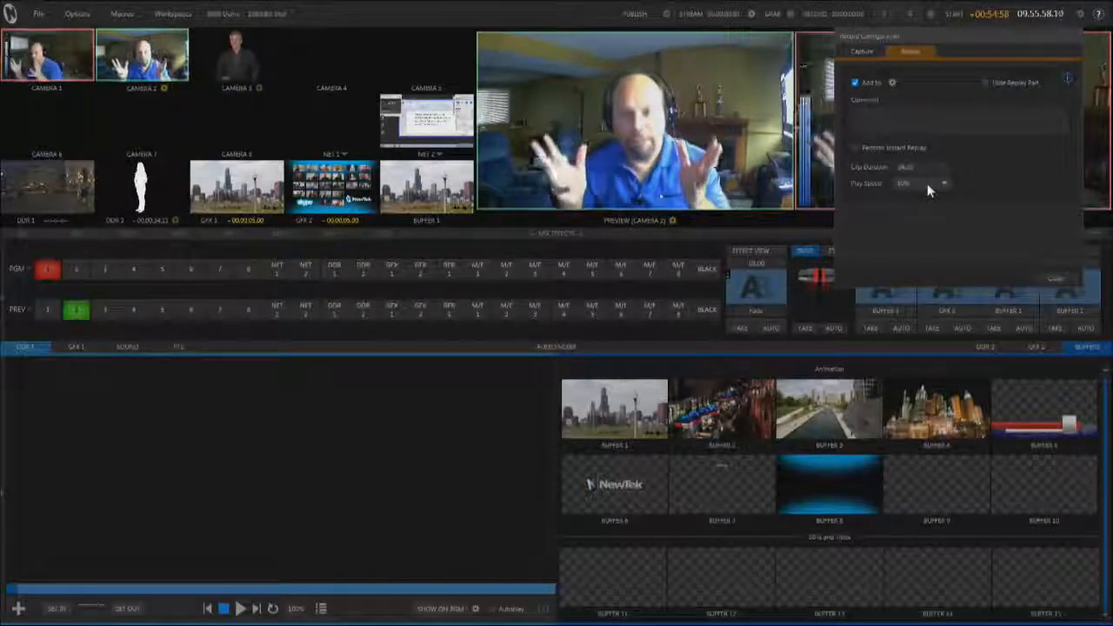
- Close the record configuration, start recording, and add an instant replay clip of CAMERA 2 to the DDR 1 playlist
click(1054, 279)
click(832, 14)
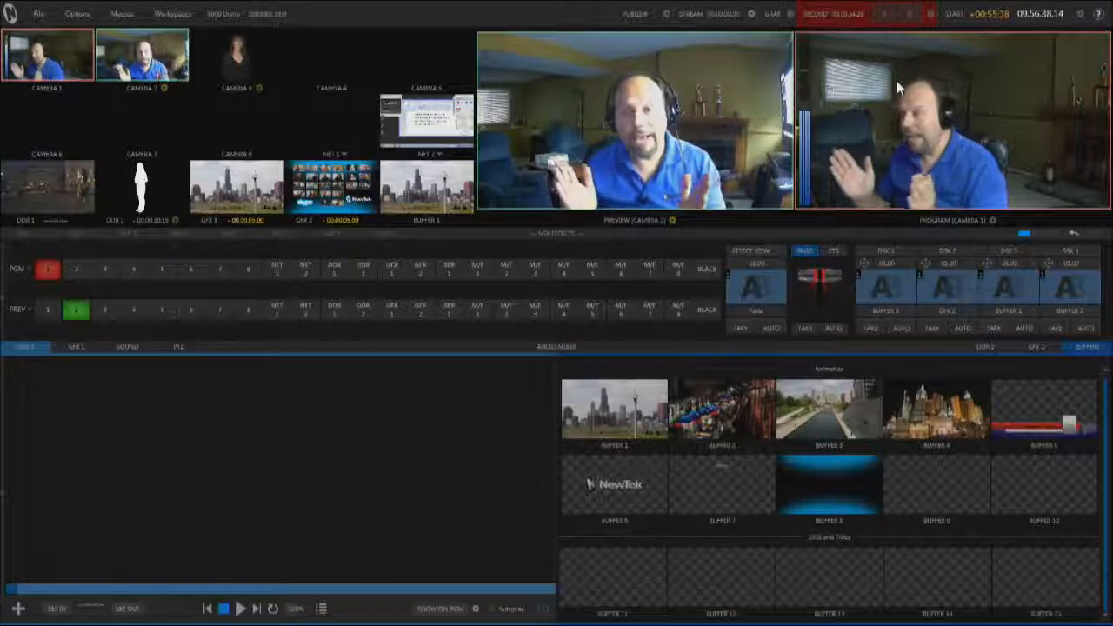
click(909, 18)
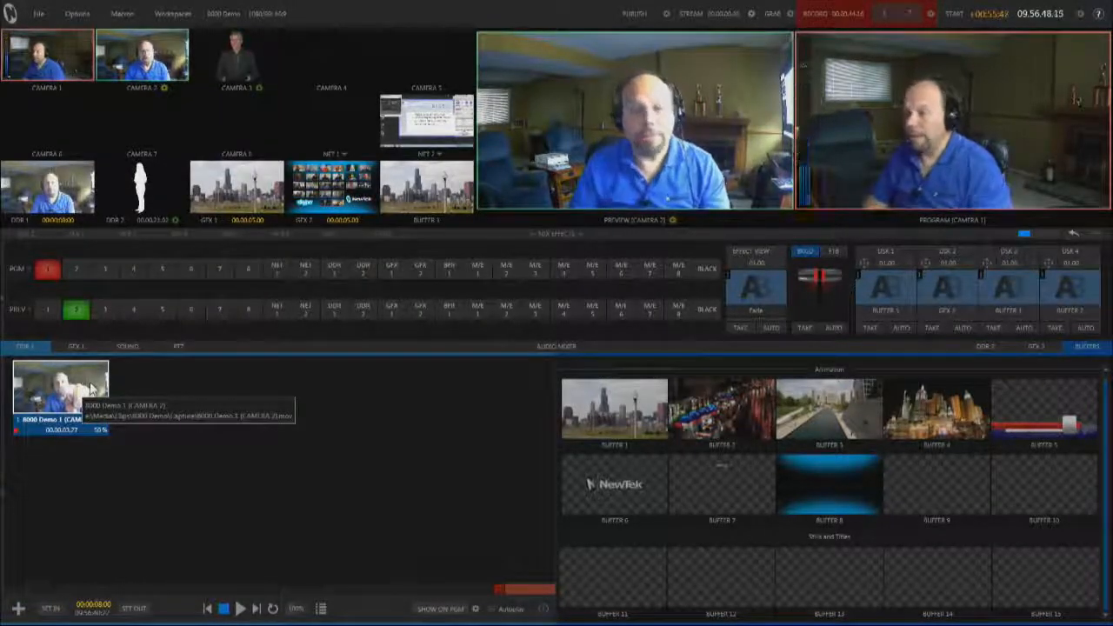
- Preview the replay clip from DDR 1 with Autoplay enabled, and fade the program output to it and back to CAMERA 1
click(337, 310)
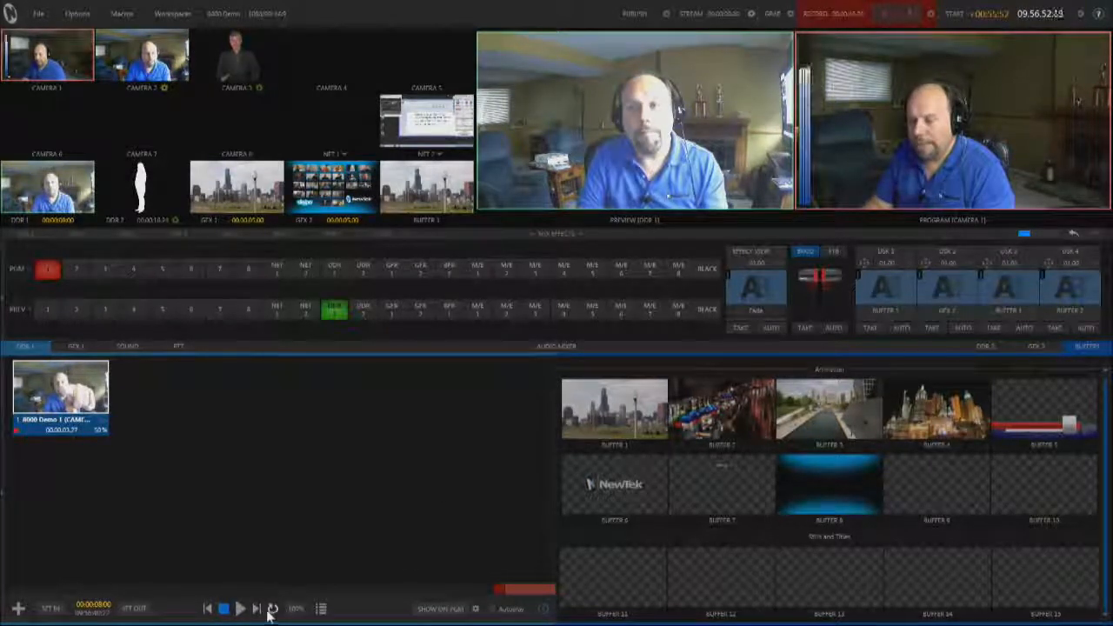
click(491, 608)
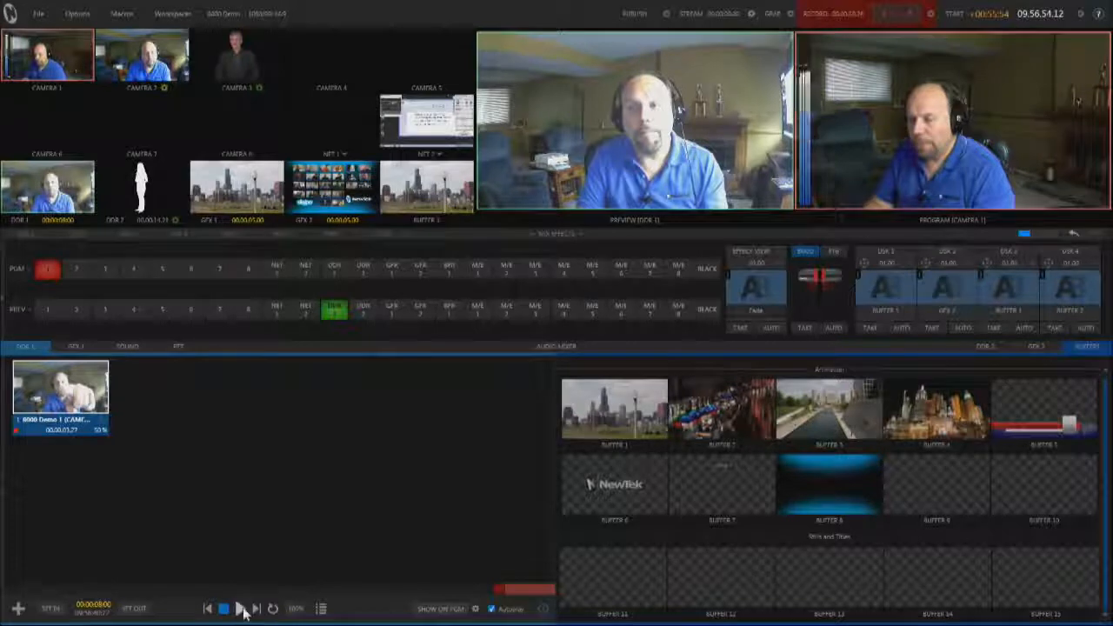
click(248, 608)
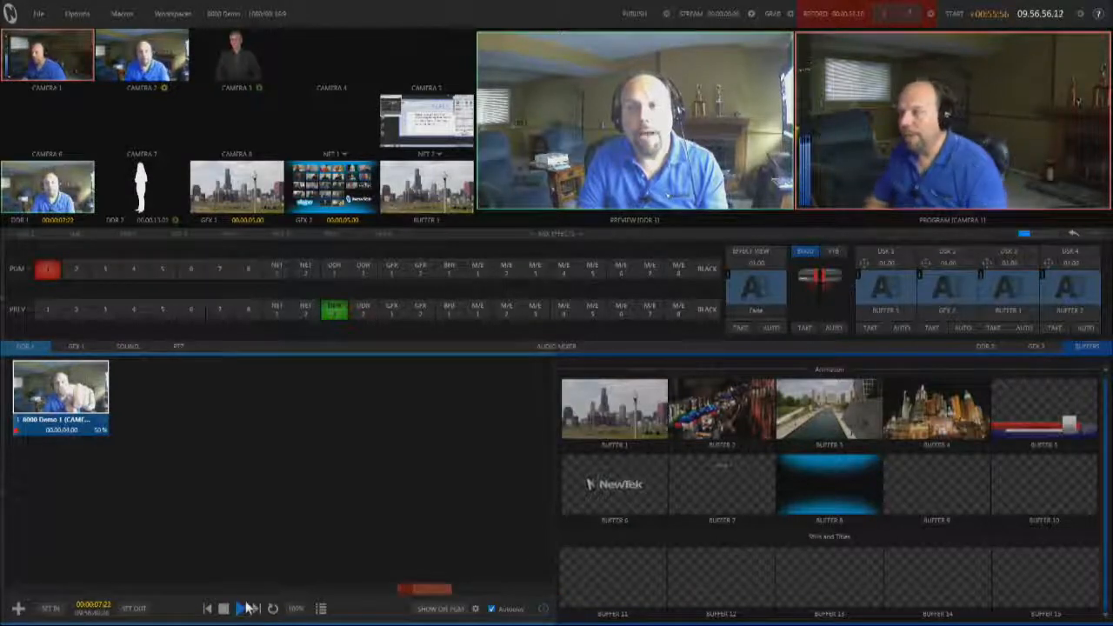
click(222, 608)
click(778, 330)
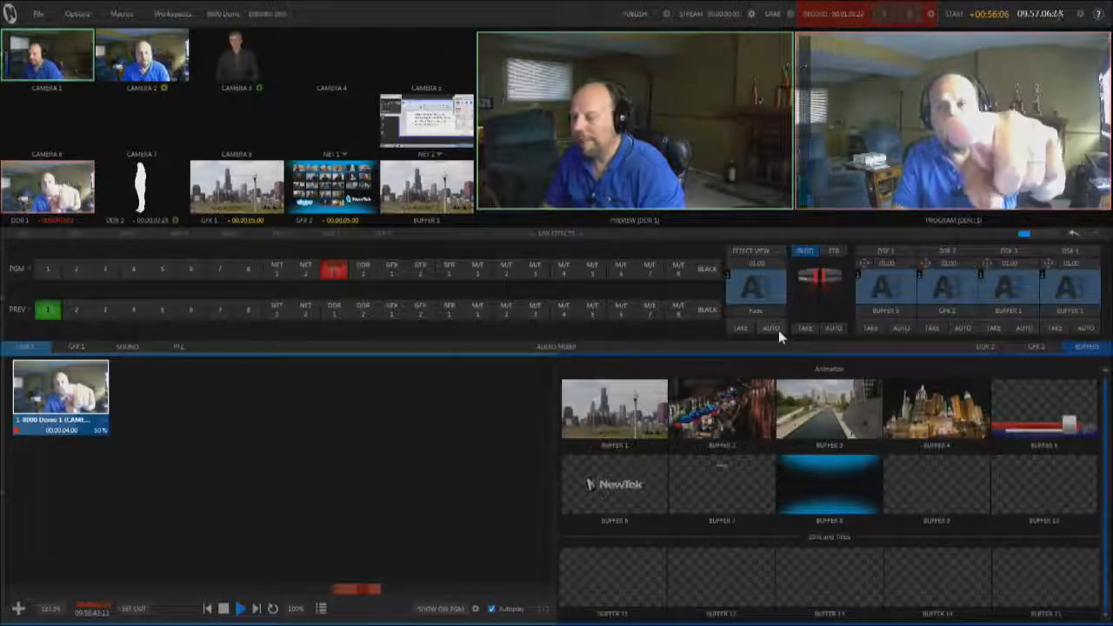
click(778, 329)
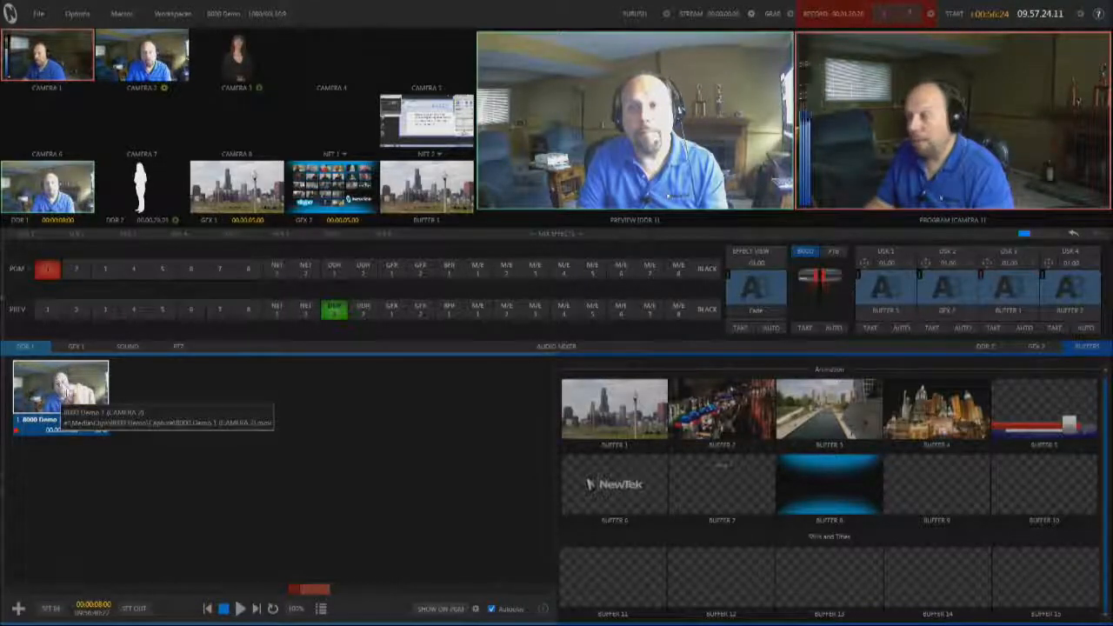
- Switch the replay clip to its CAMERA 1 angle, and fade the program output to DDR 1 and back to CAMERA 1
right_click(55, 394)
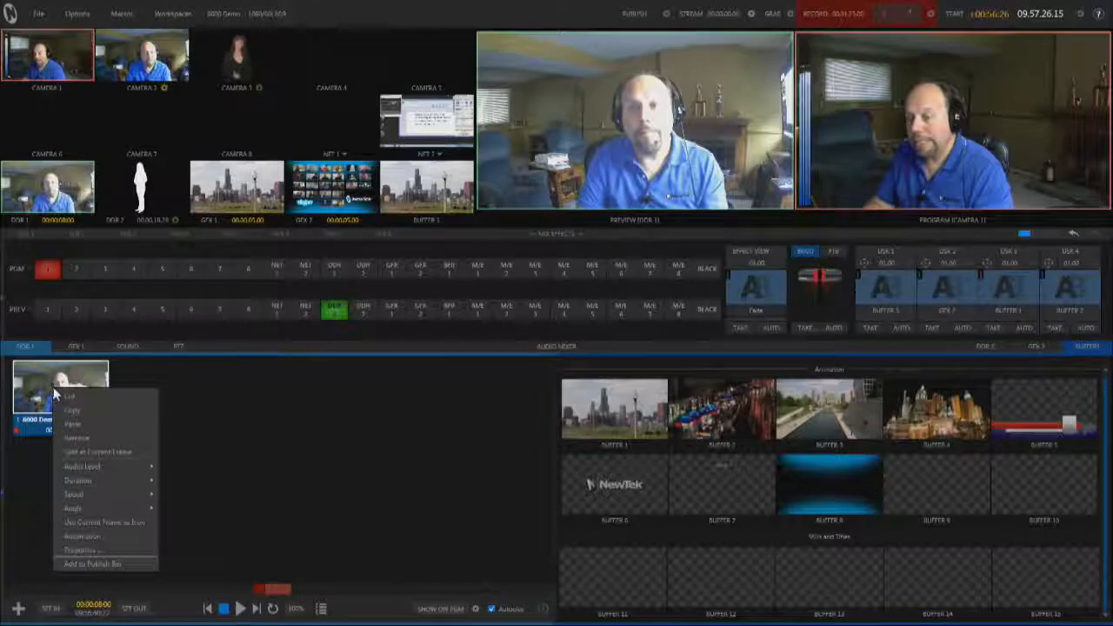
mouse_move(87, 509)
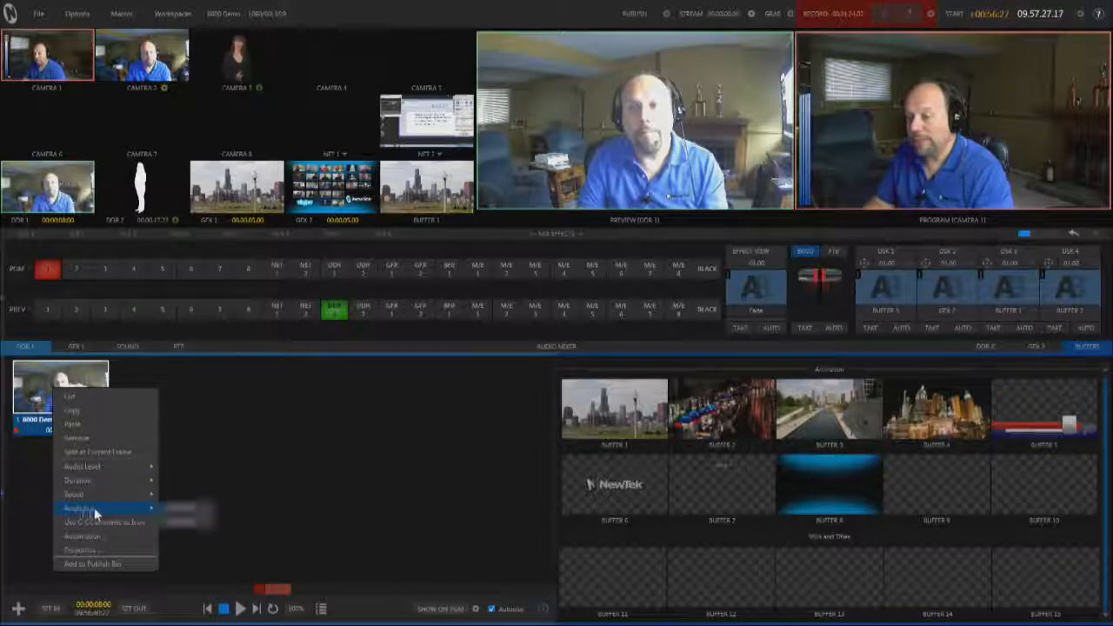
click(189, 509)
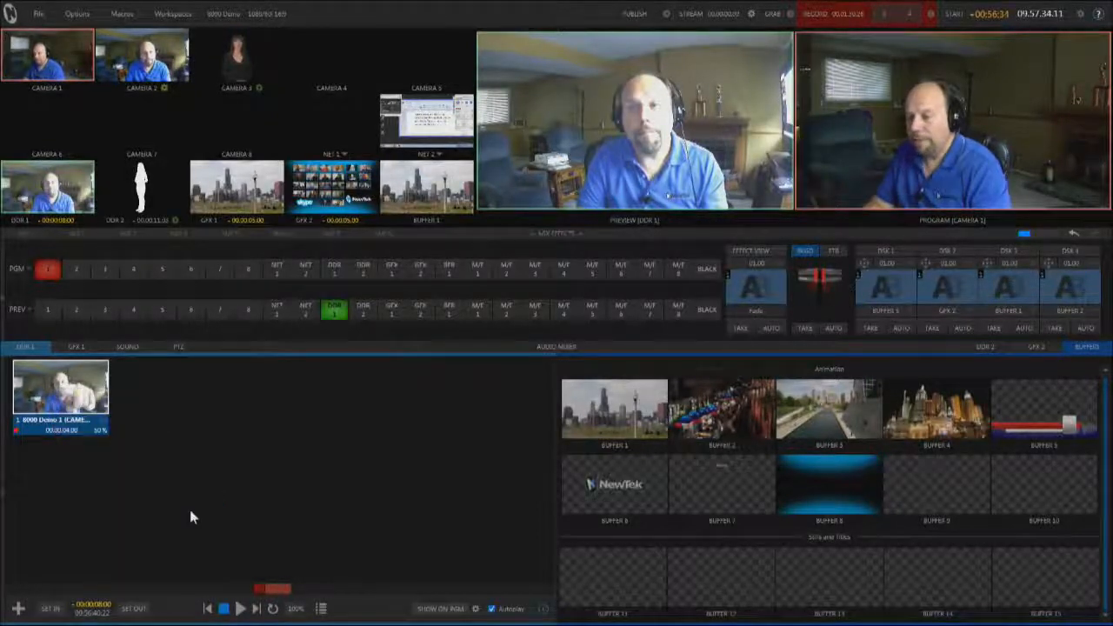
click(770, 328)
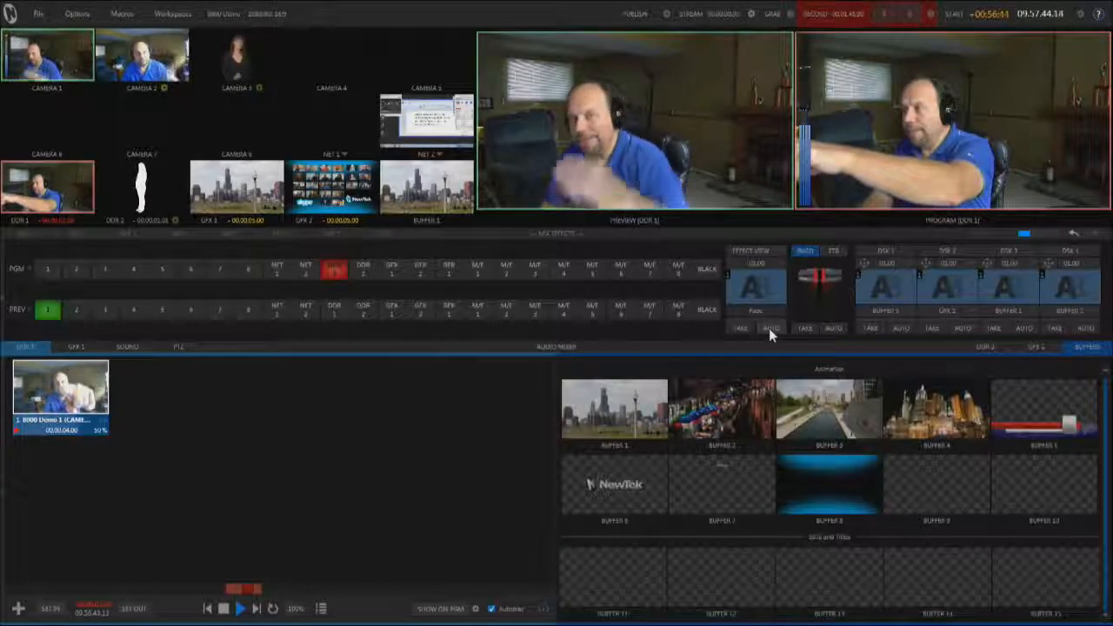
click(768, 328)
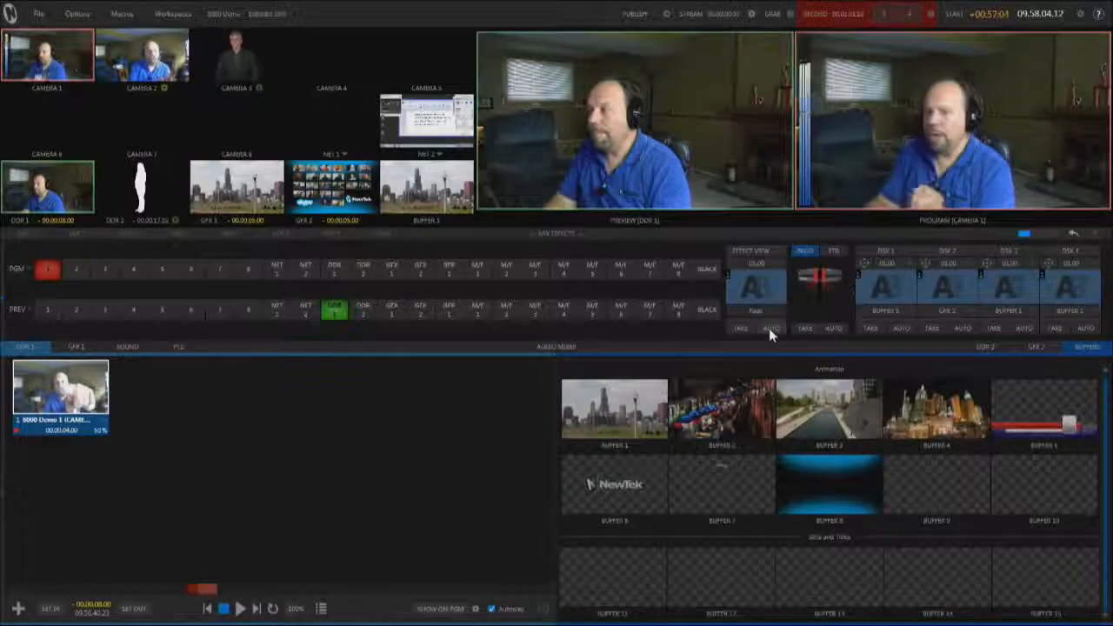
- Duplicate the replay clip in the DDR 1 playlist
right_click(50, 380)
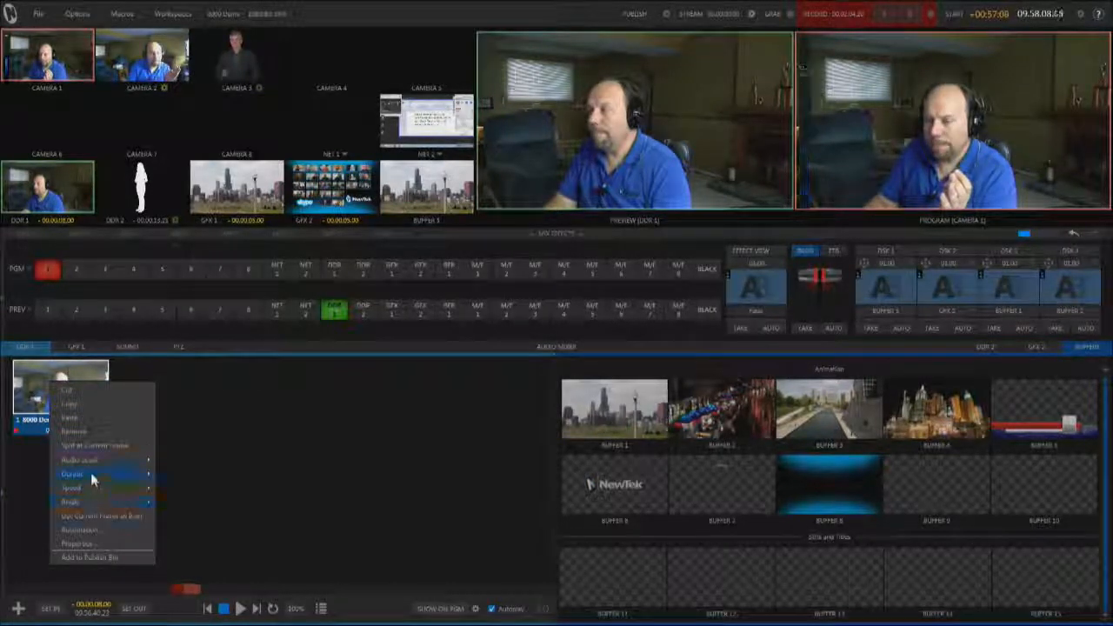
click(85, 416)
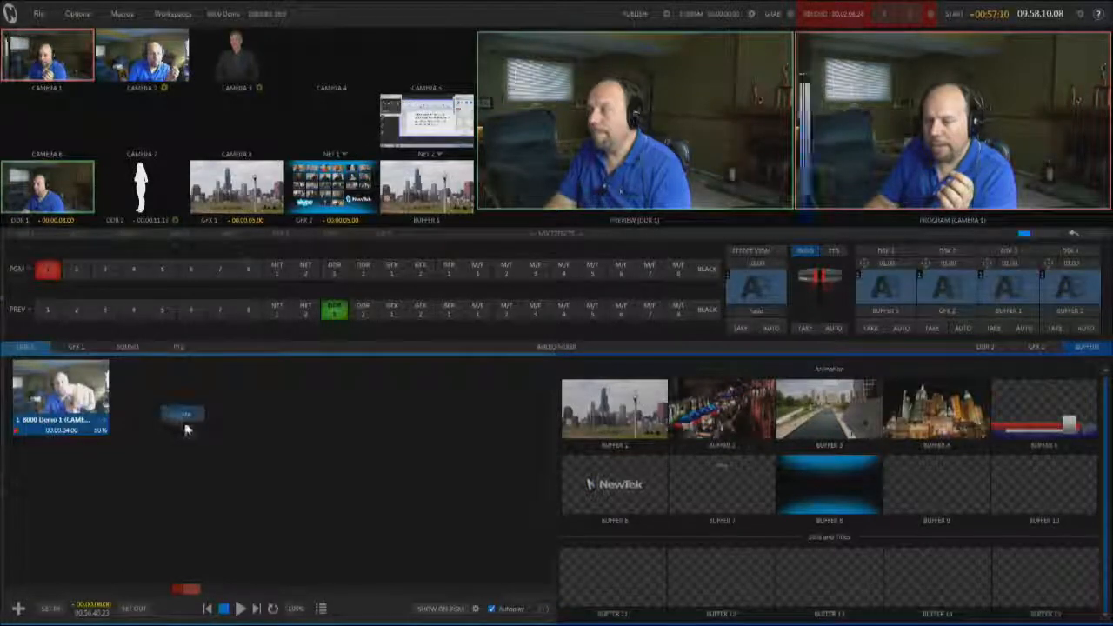
click(193, 432)
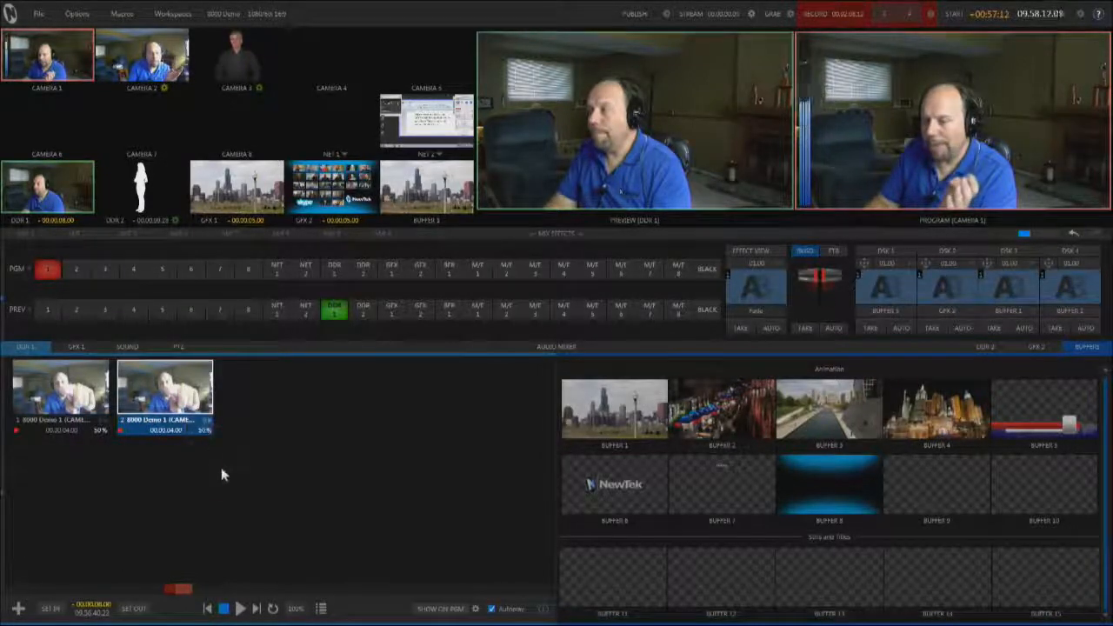
- Choose the camera angle for each of the two replay clips in DDR 1, and stop the recording
right_click(170, 396)
mouse_move(213, 514)
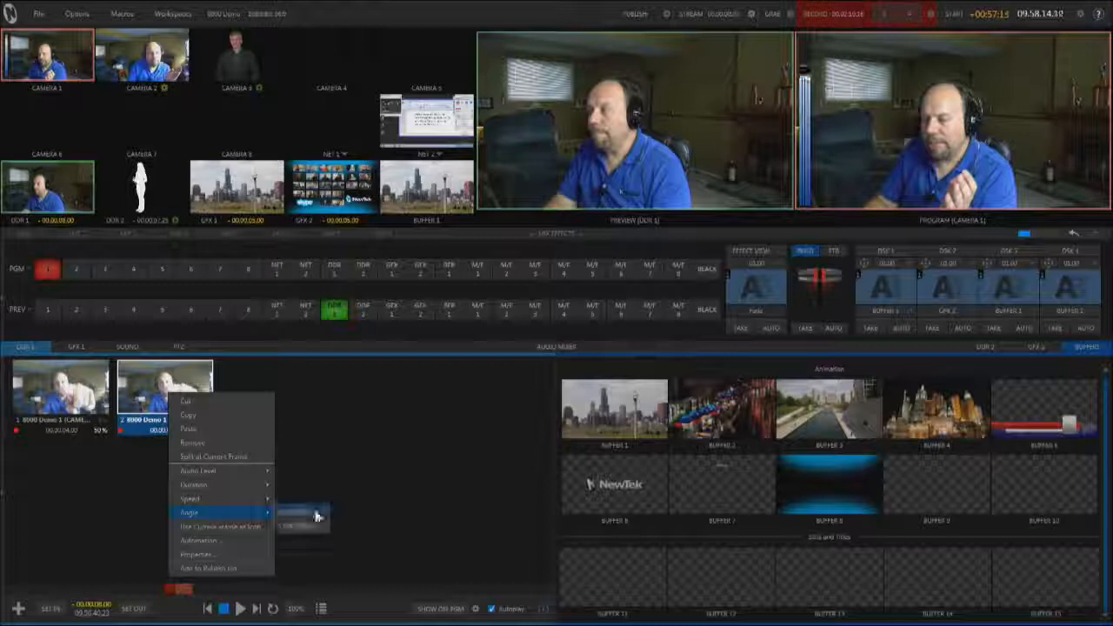
click(315, 520)
click(69, 396)
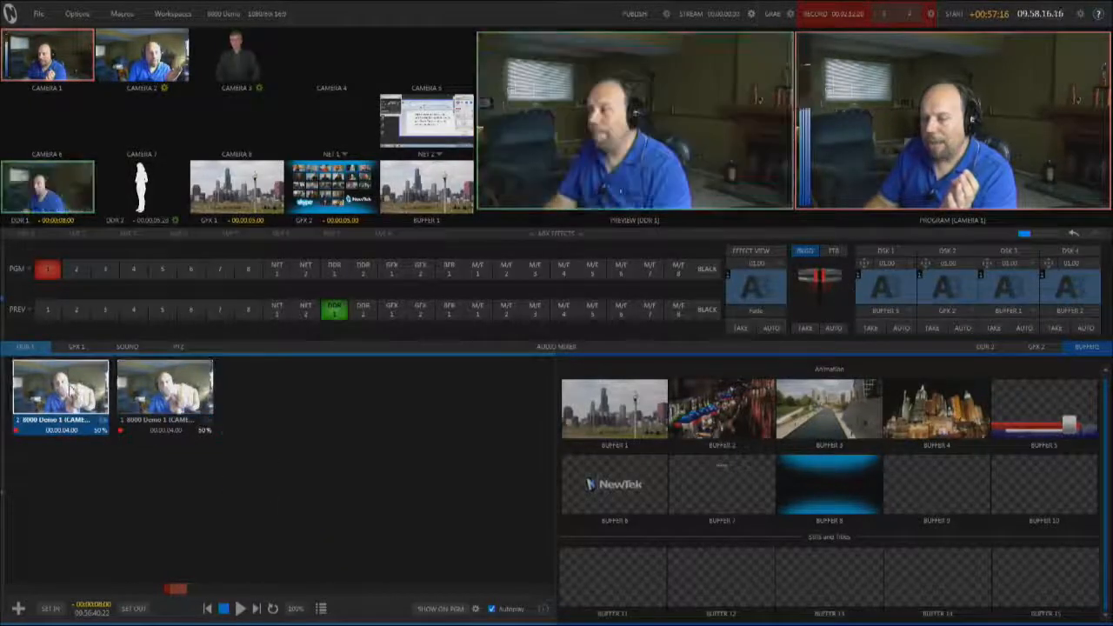
right_click(73, 388)
click(207, 518)
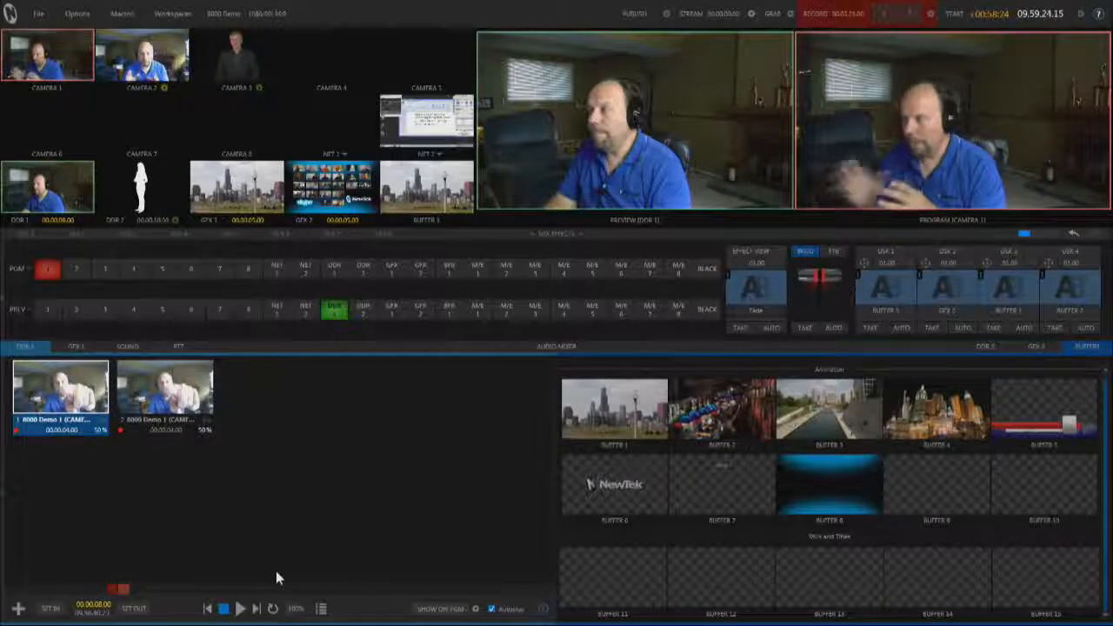
click(833, 14)
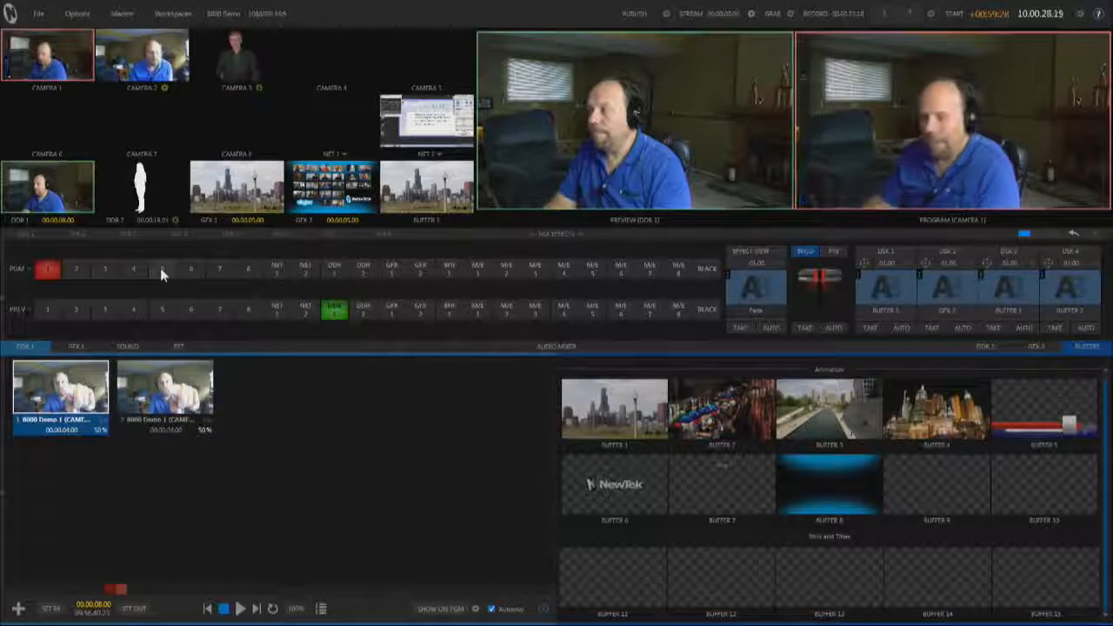
- Check the source options of switcher input 3, and assign the JVC source to input 4
right_click(114, 272)
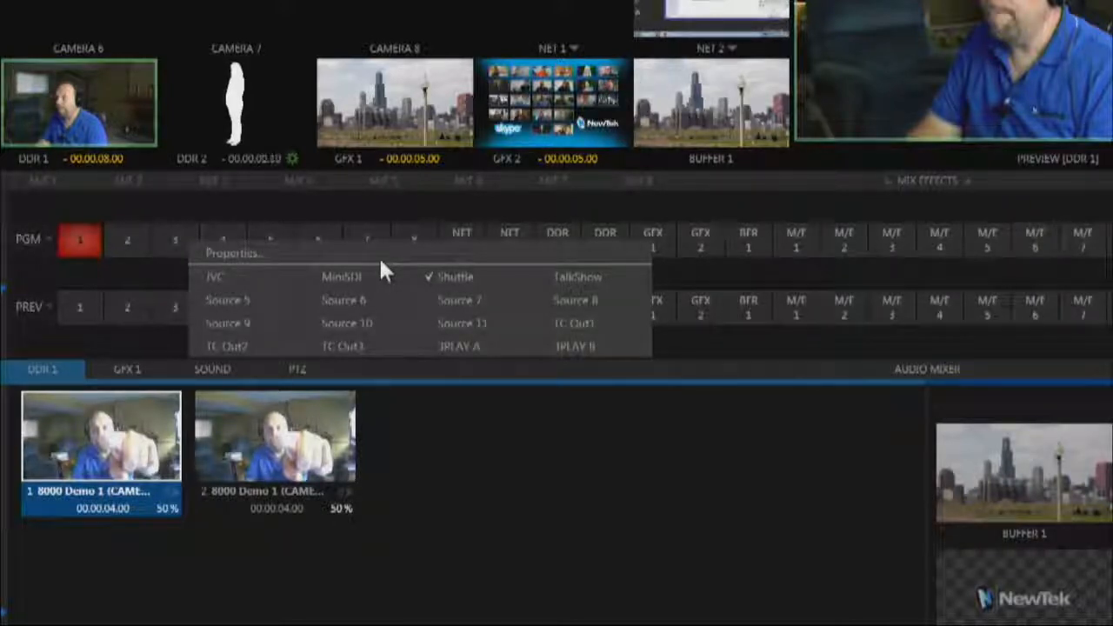
key(Escape)
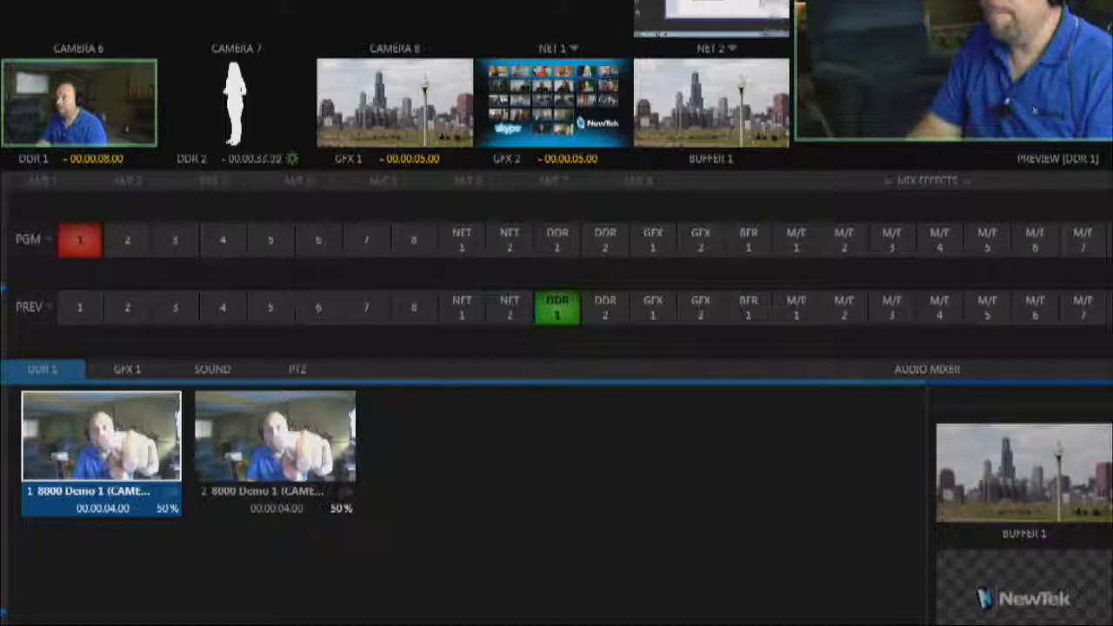
right_click(218, 236)
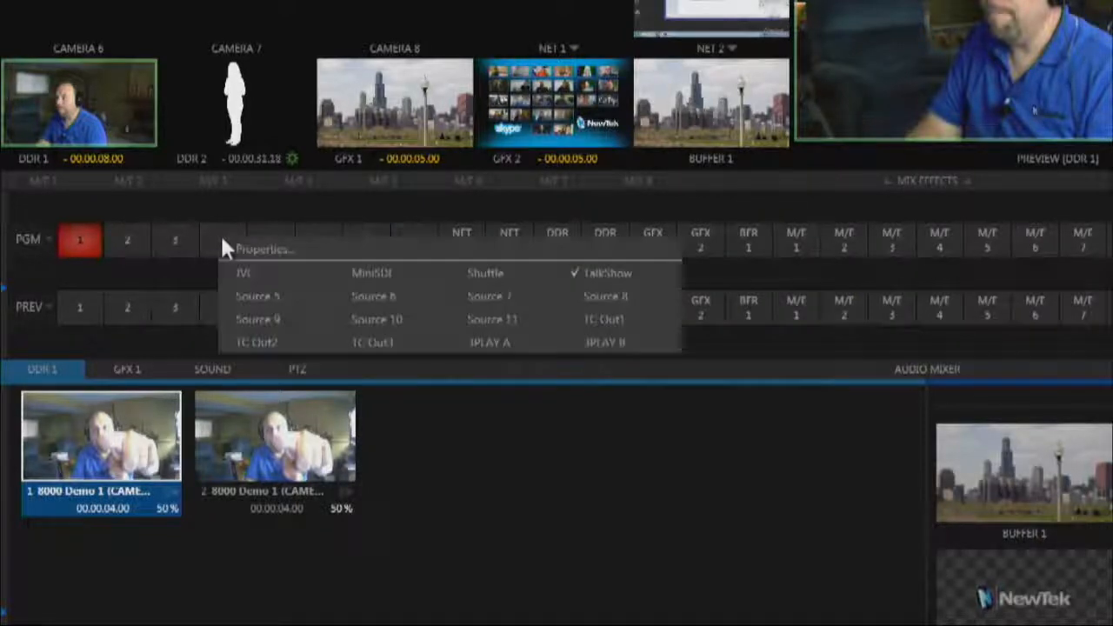
click(271, 274)
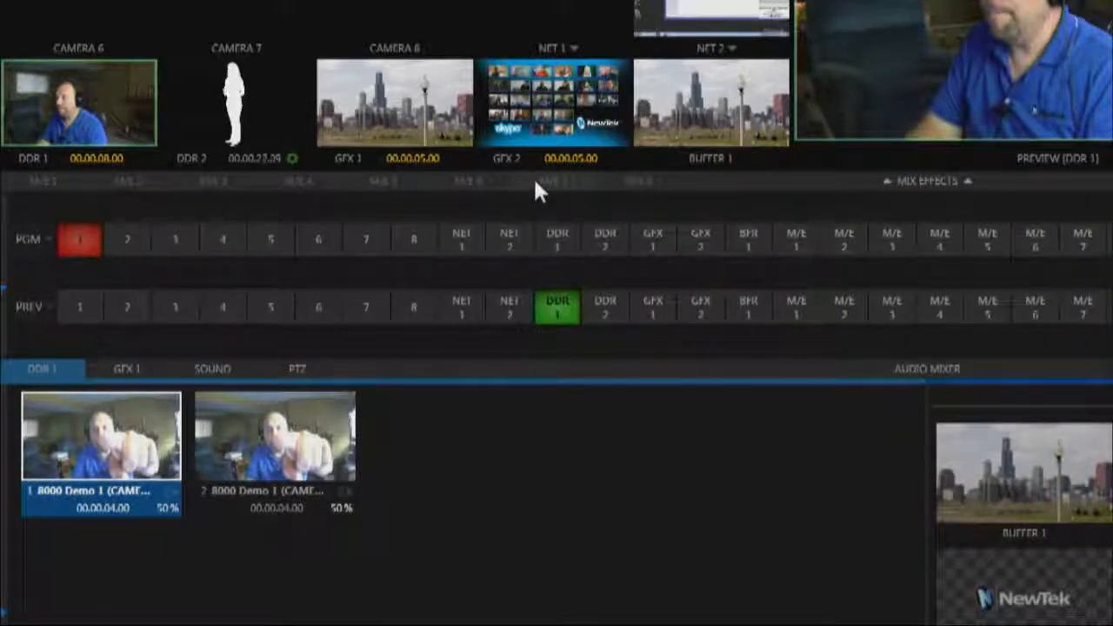
- Reassign switcher input 4 to the Shuttle source and return it to TalkShow
right_click(221, 248)
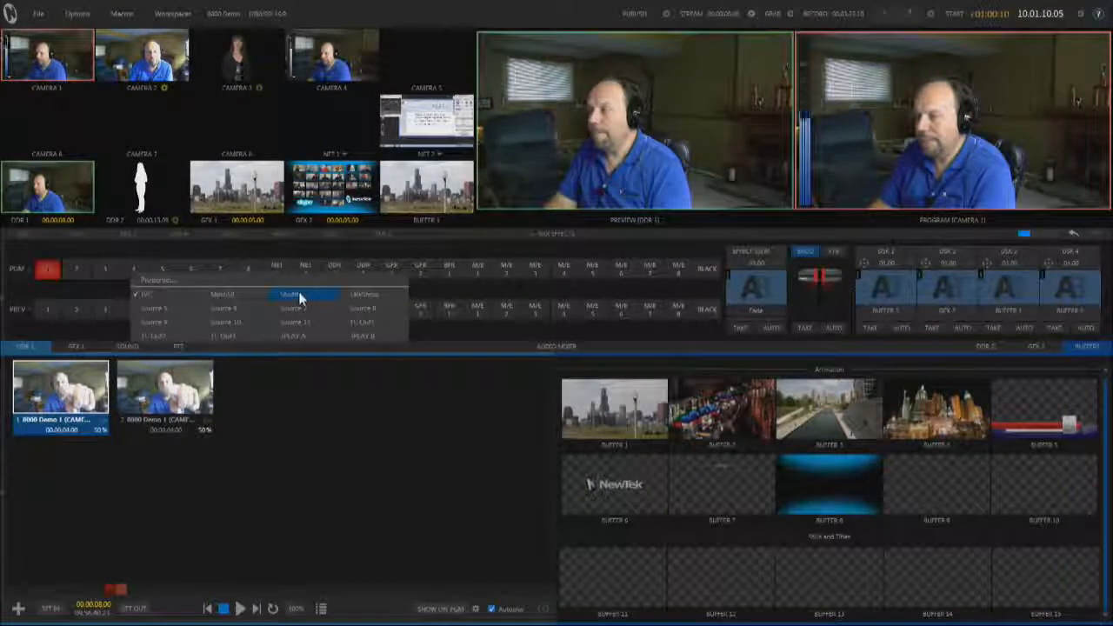
click(299, 297)
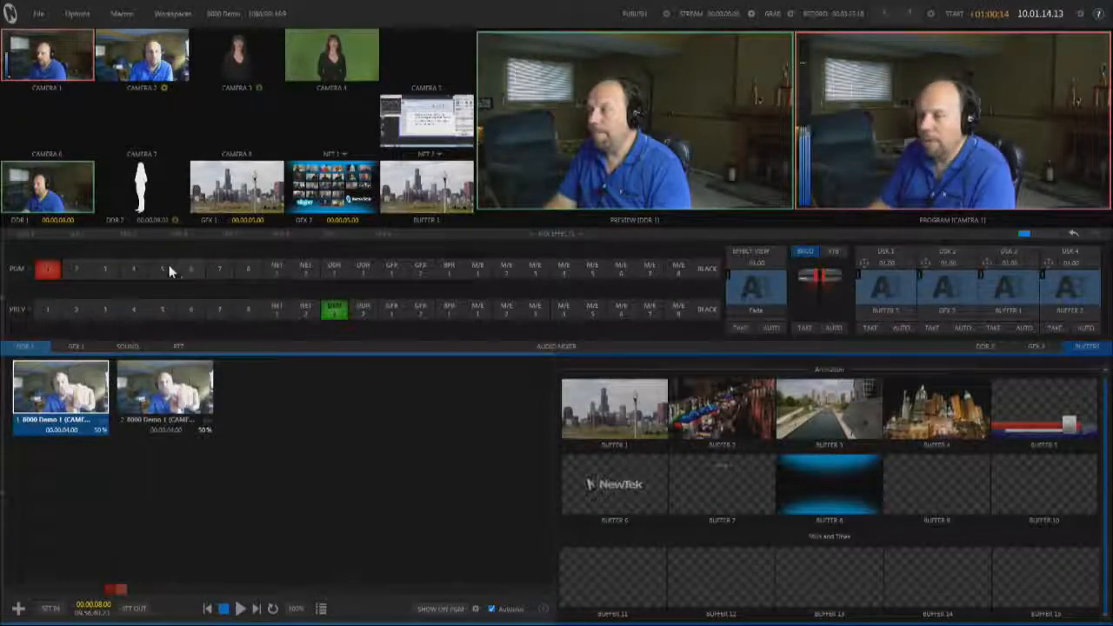
right_click(131, 275)
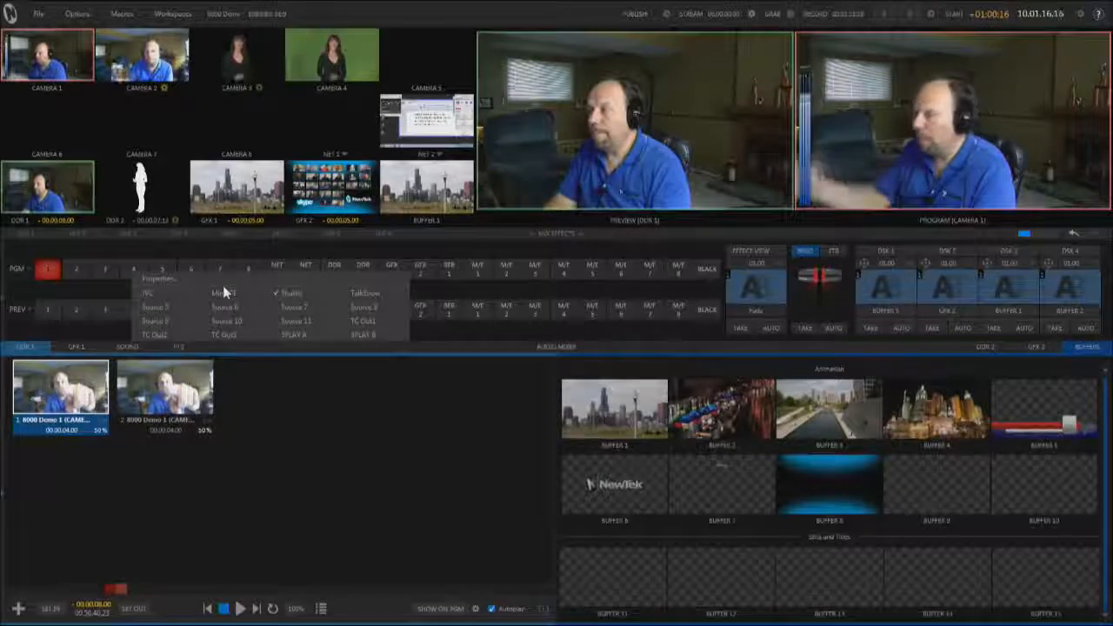
click(350, 294)
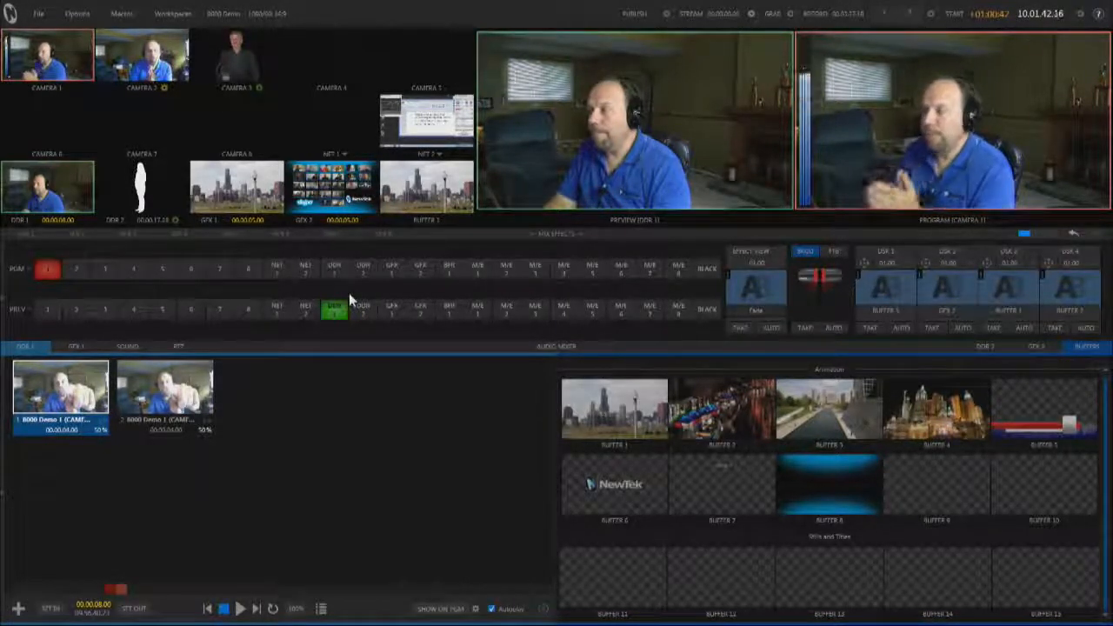
- Review the connection formats available in CAMERA 4's input settings and choose Auto-detect (SDI)
mouse_move(327, 61)
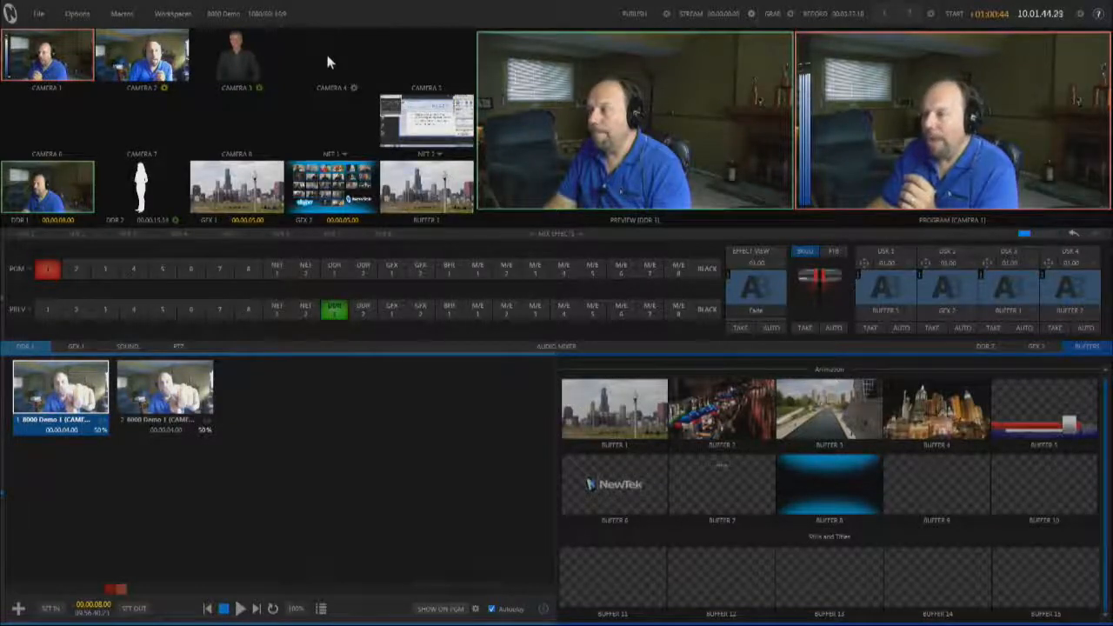
click(353, 88)
click(320, 118)
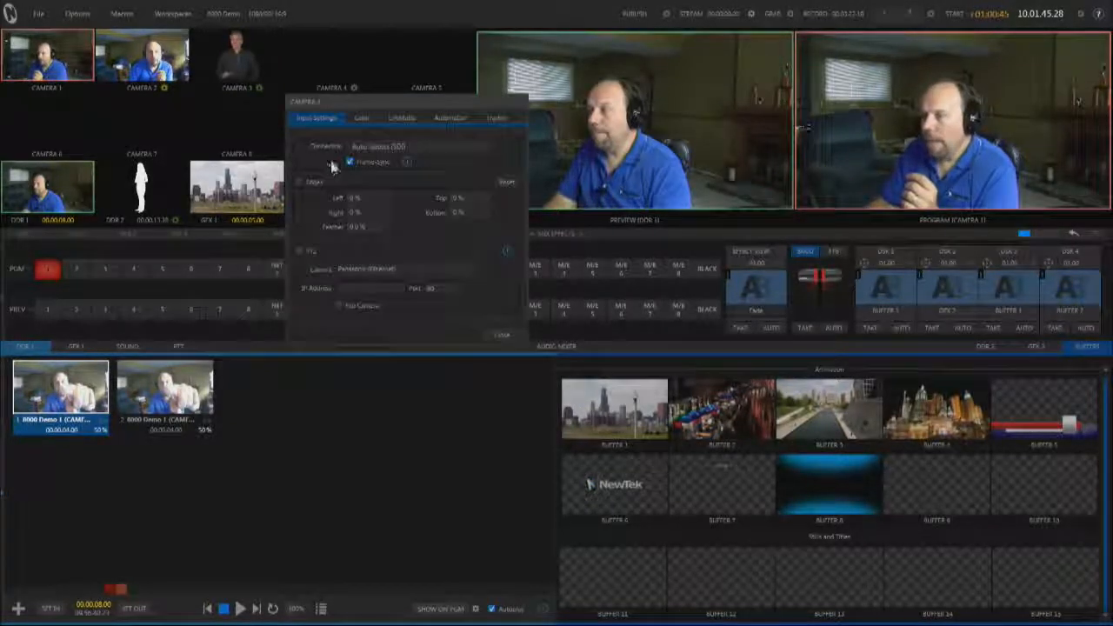
click(484, 147)
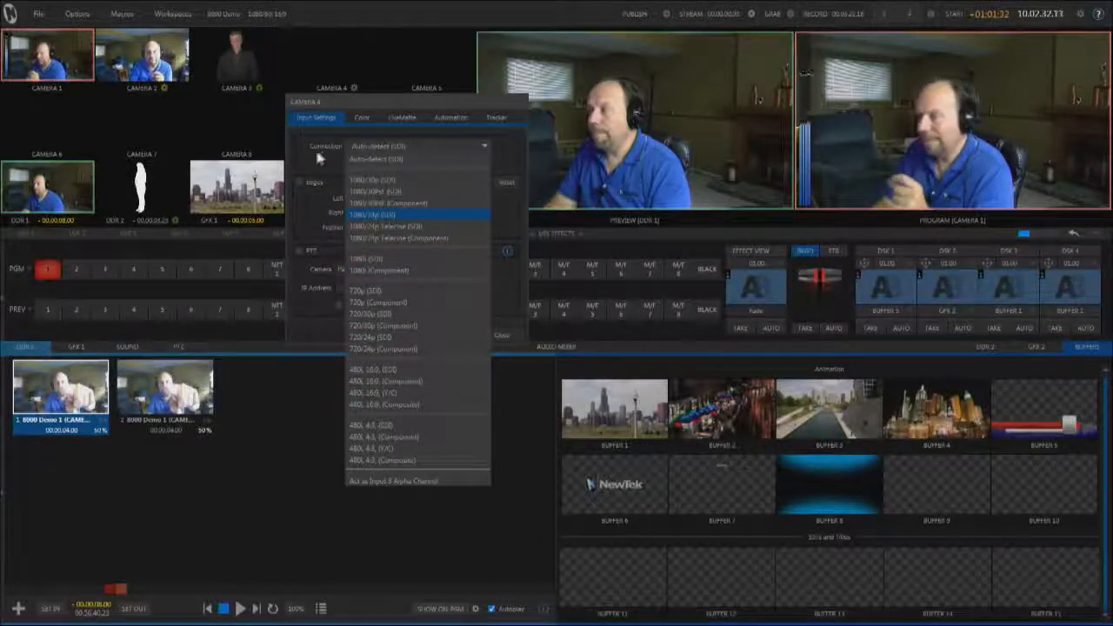
click(353, 160)
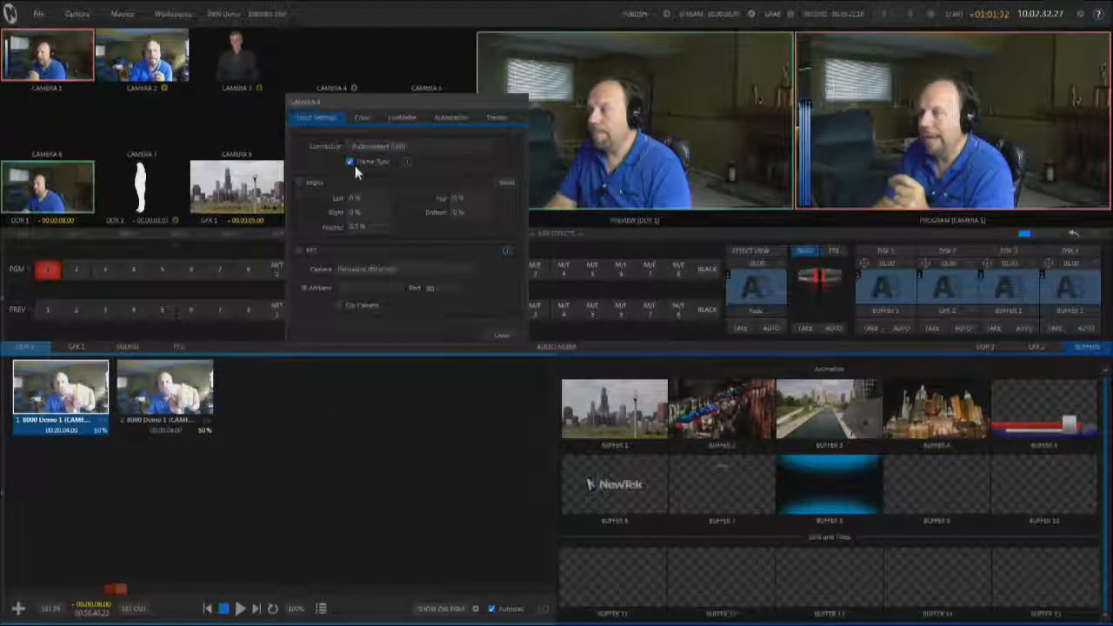
click(499, 335)
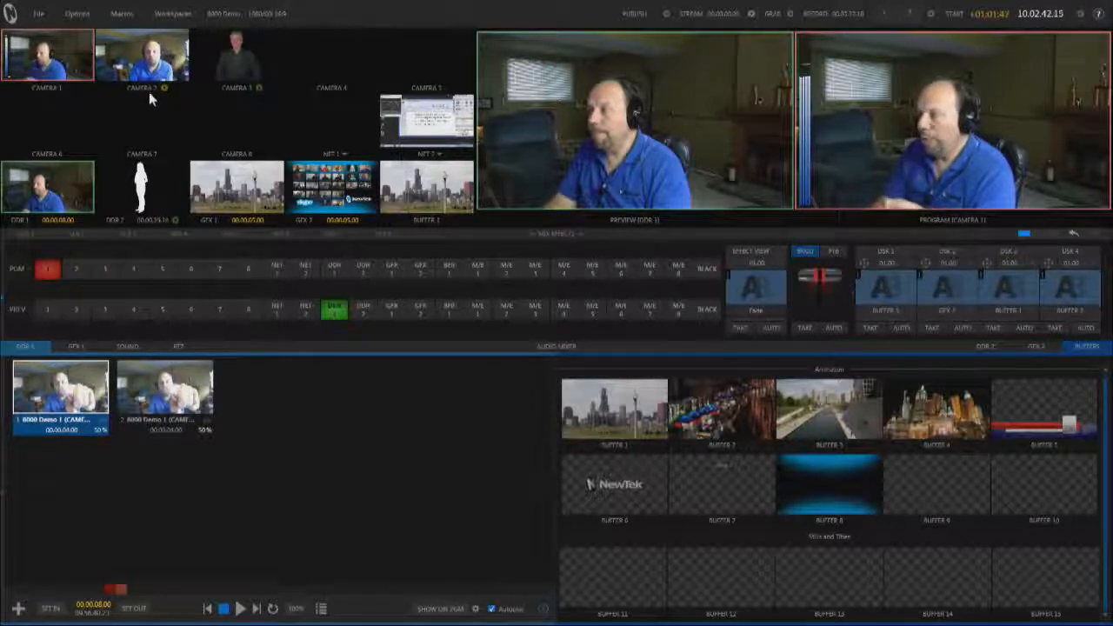
- Open CAMERA 1's configuration from its multiview monitor, view the input settings, and close it
right_click(47, 57)
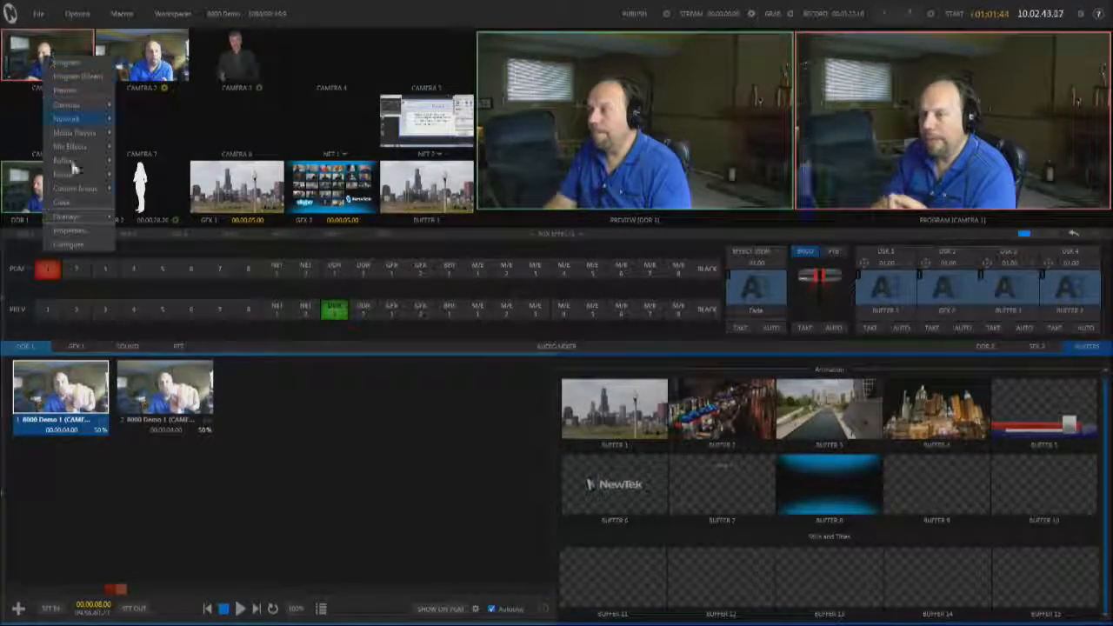
click(70, 245)
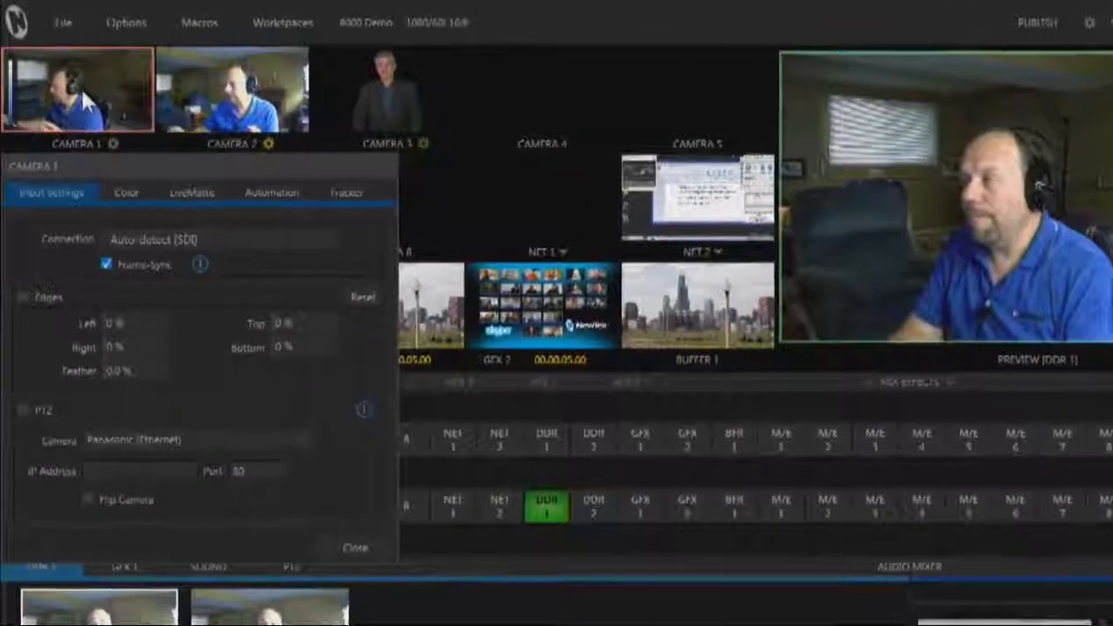
click(358, 547)
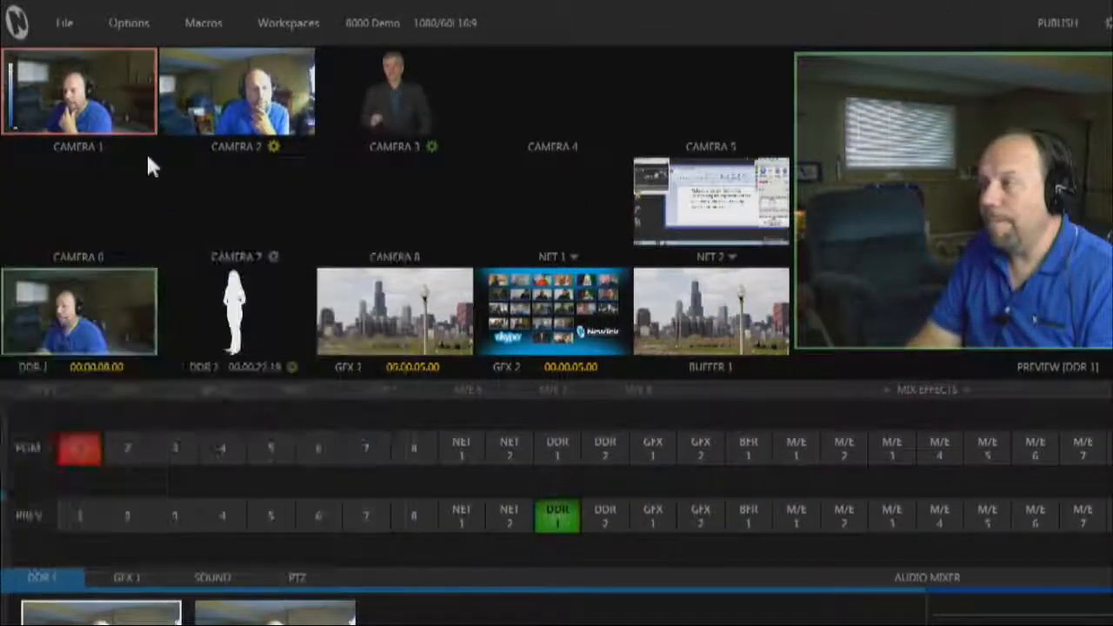
- Open the properties of the CAMERA 1 input and switch on Use Router Name for its label
right_click(97, 102)
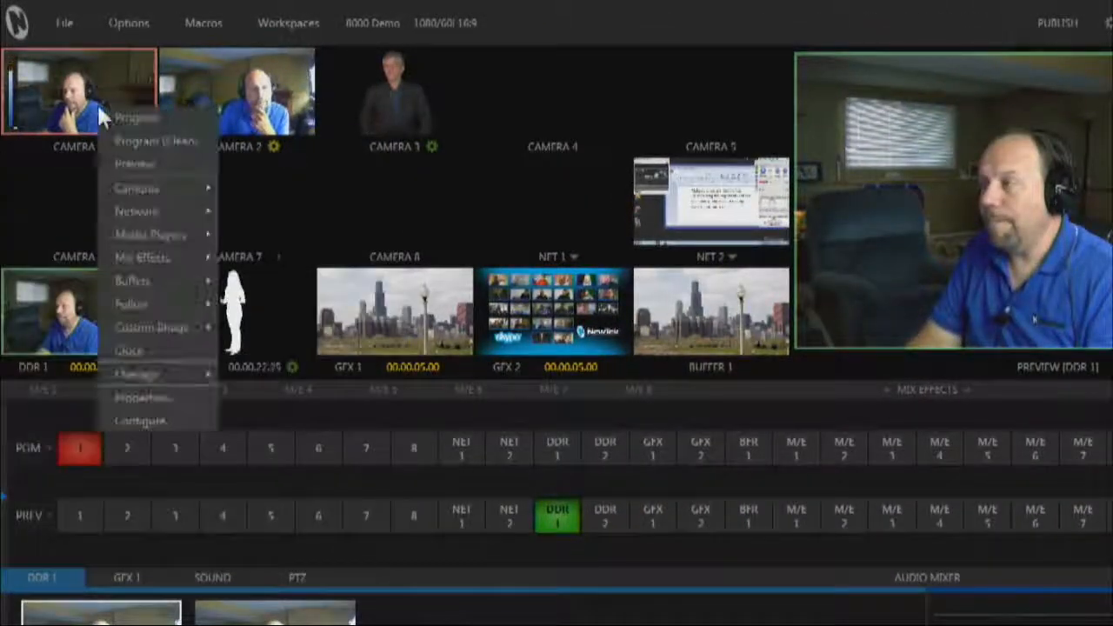
click(166, 396)
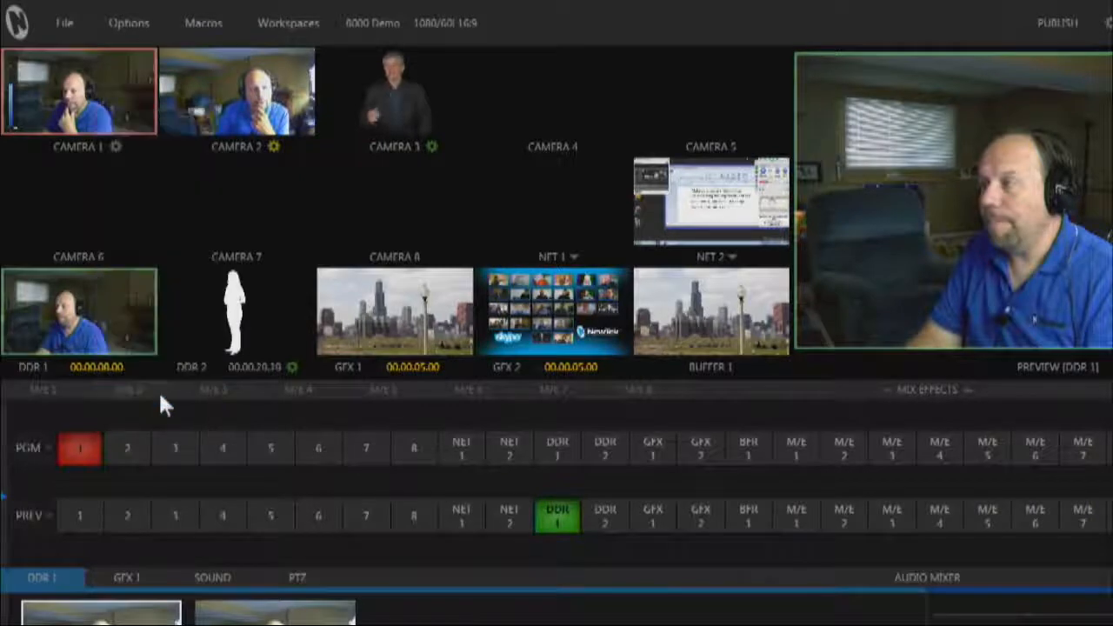
click(527, 276)
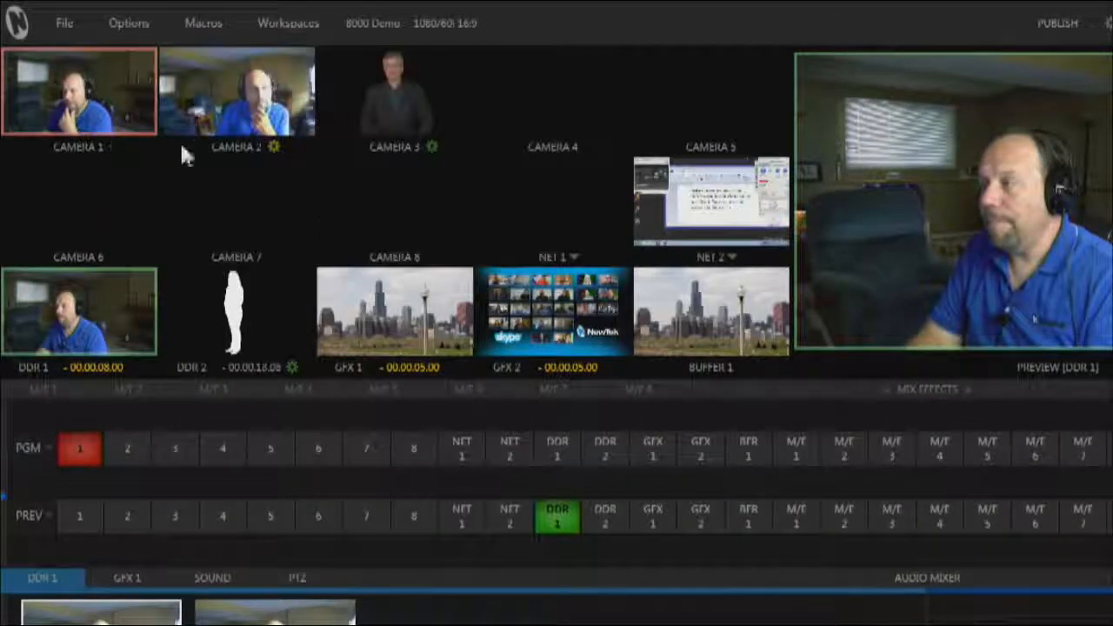
right_click(70, 146)
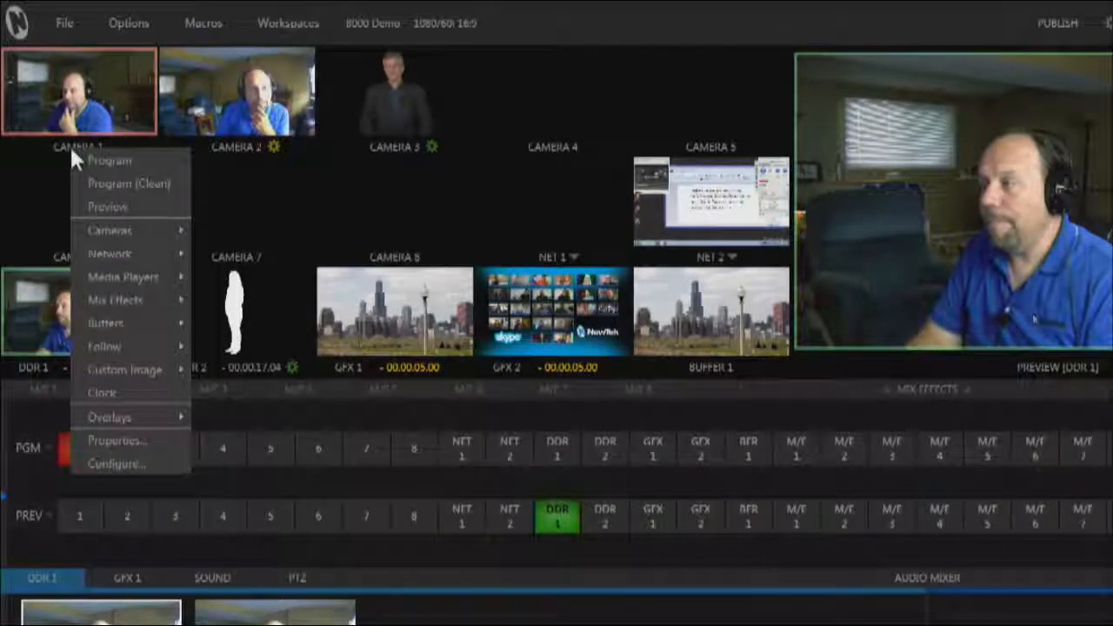
right_click(57, 453)
click(130, 469)
click(400, 527)
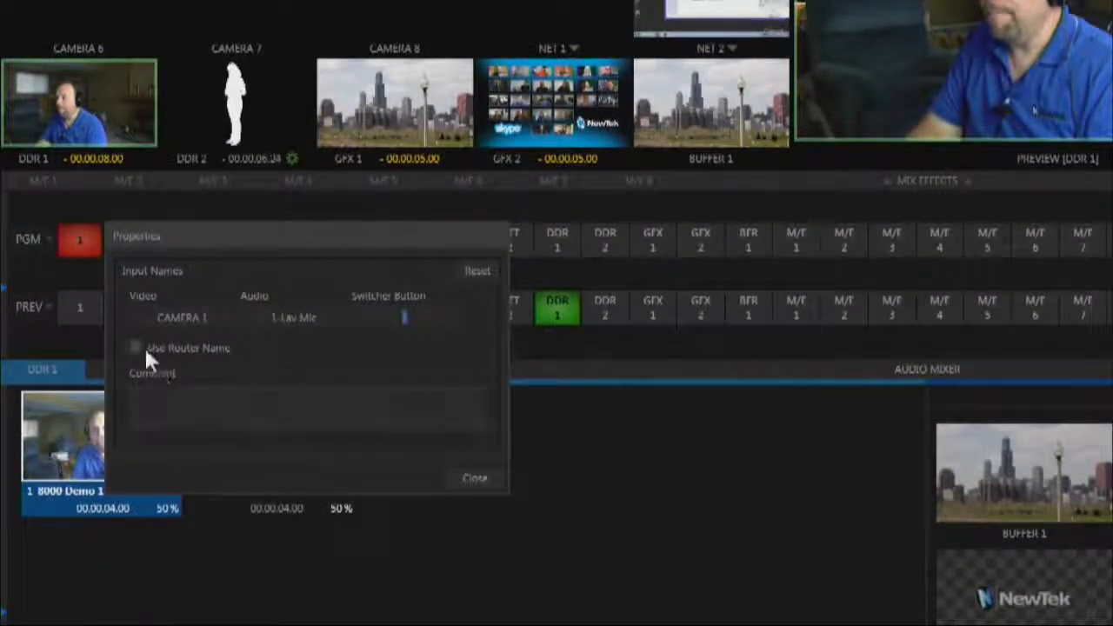
click(220, 347)
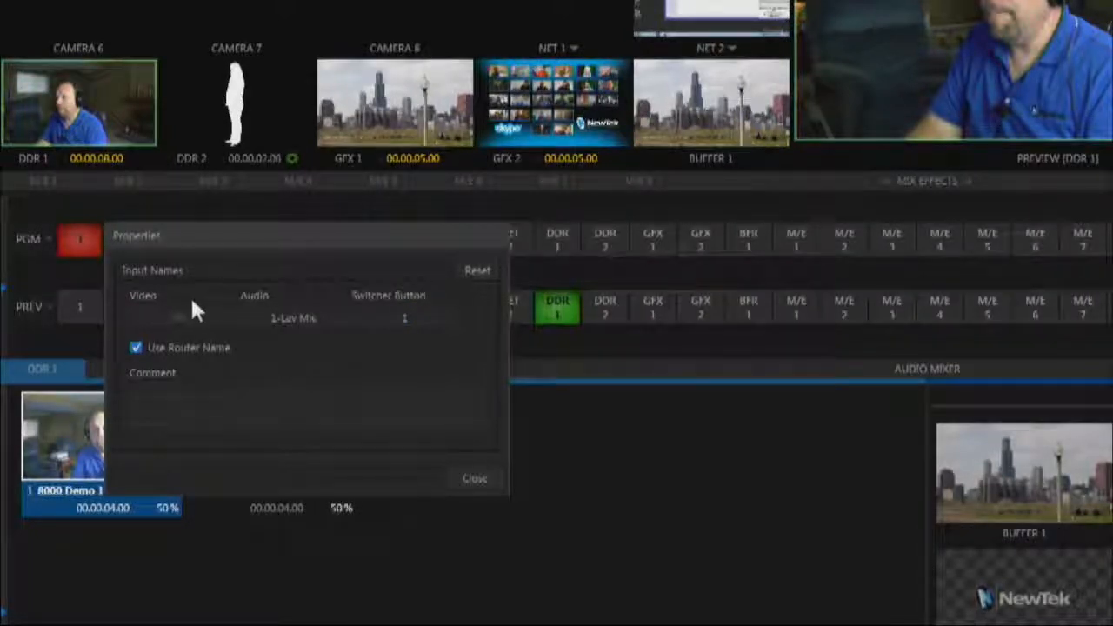
click(476, 478)
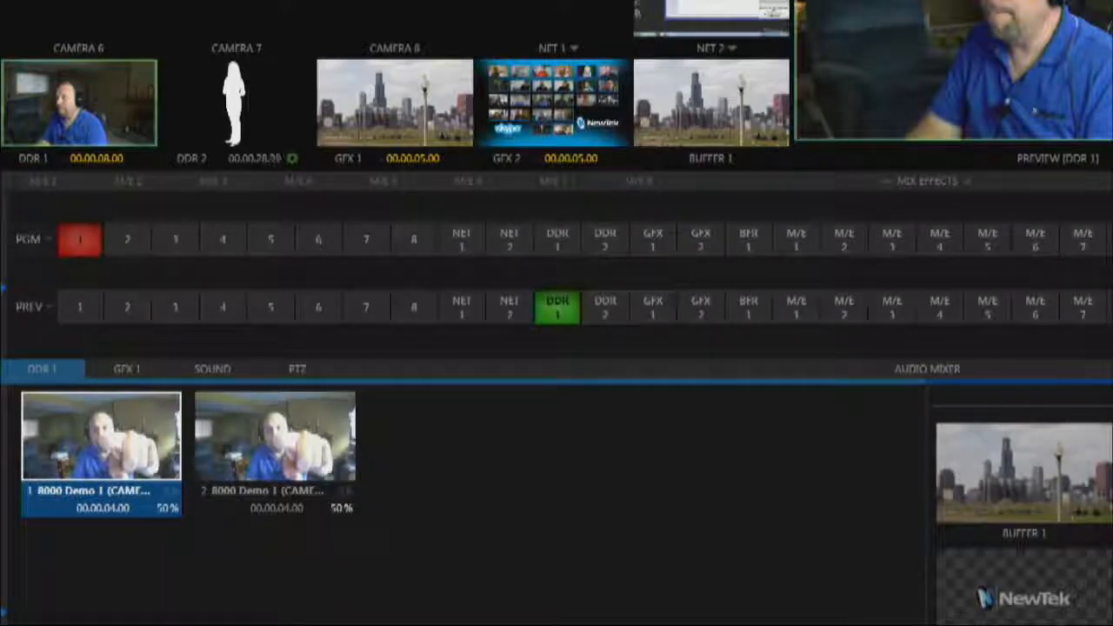
- Check CAMERA 4's input configuration, and enable Use Router Name in its properties
click(574, 48)
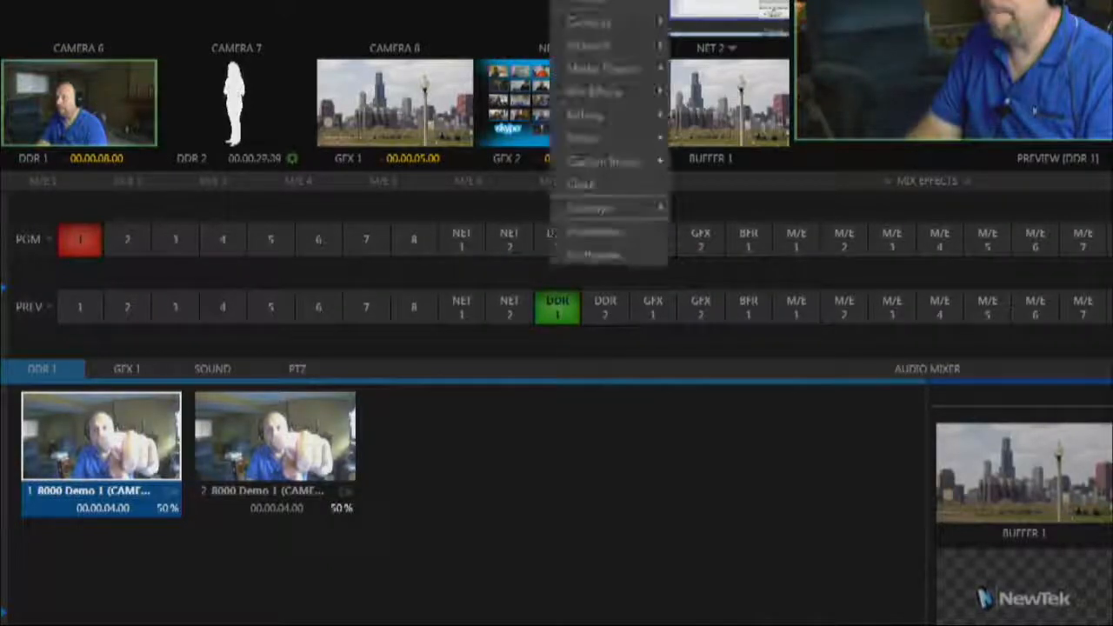
click(595, 258)
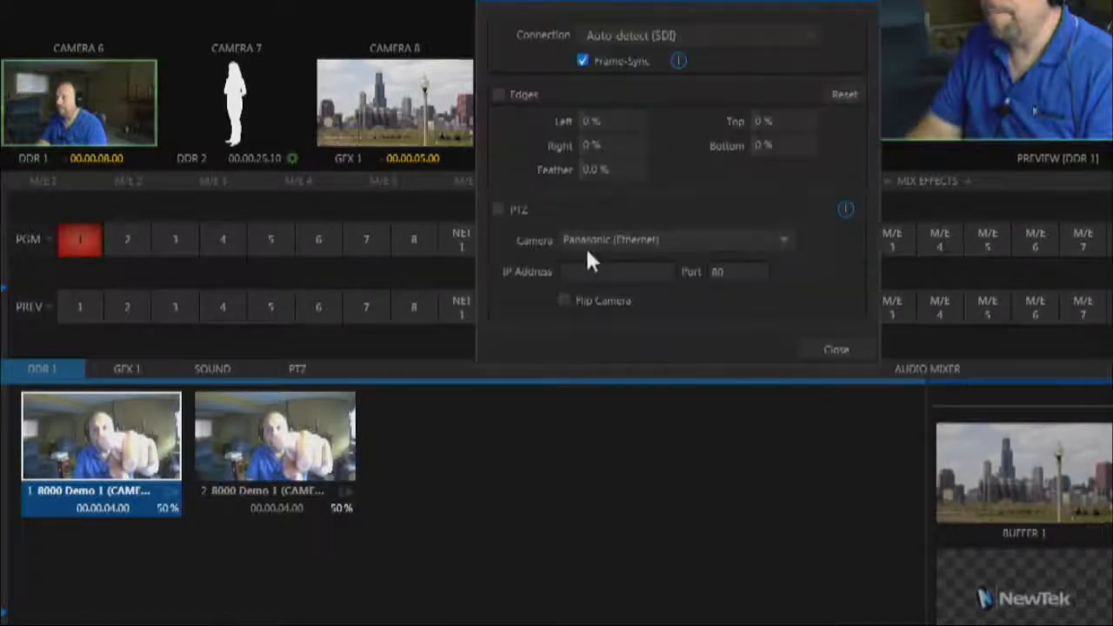
click(826, 348)
click(578, 48)
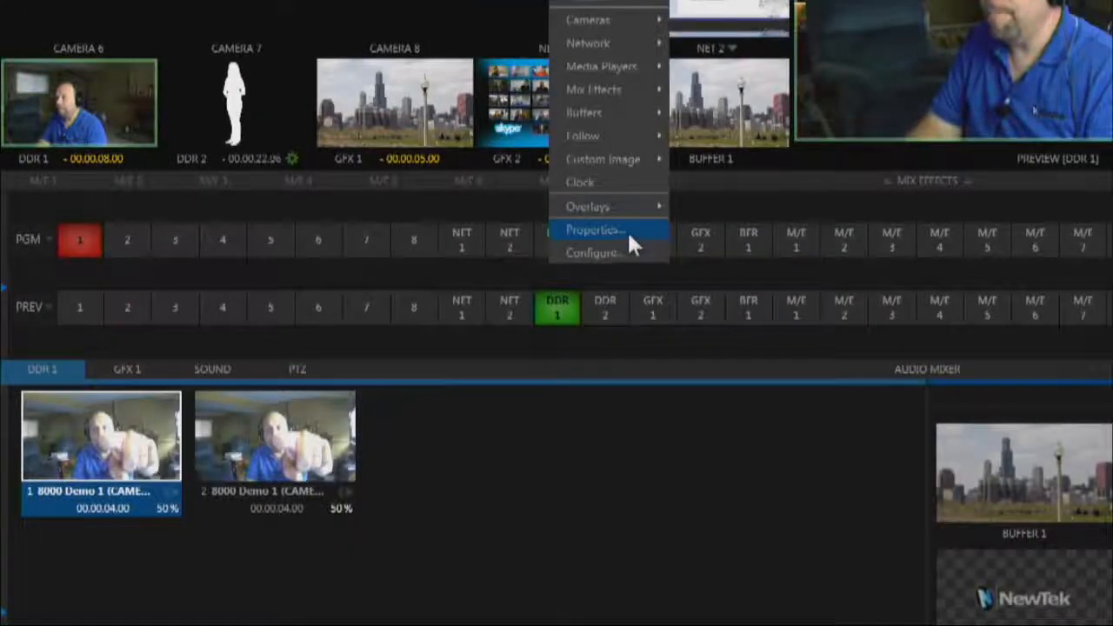
click(628, 232)
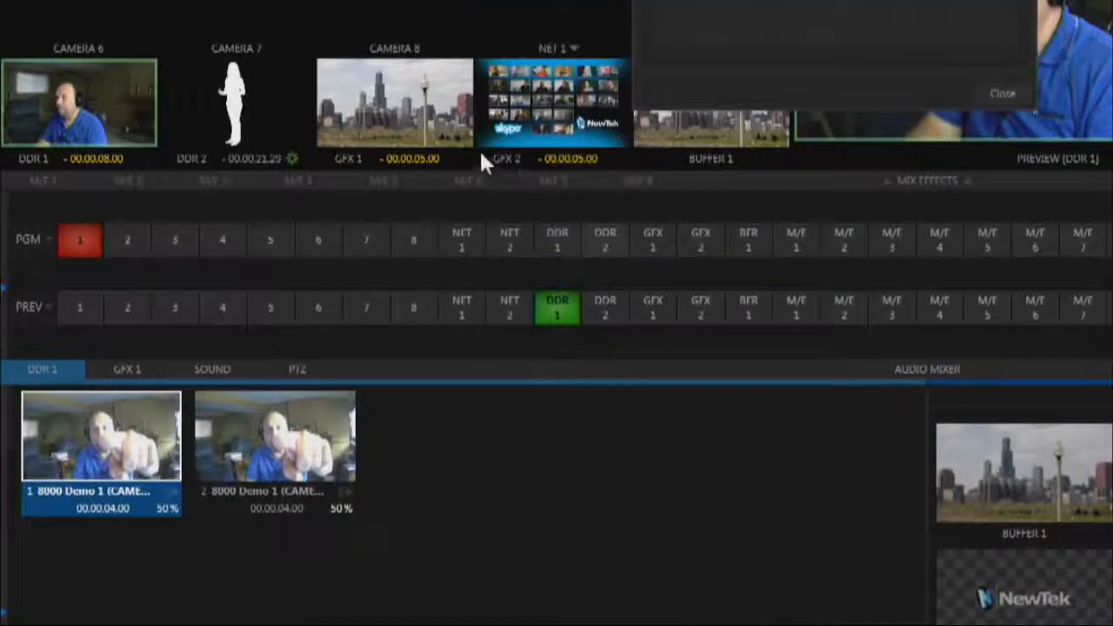
click(1000, 94)
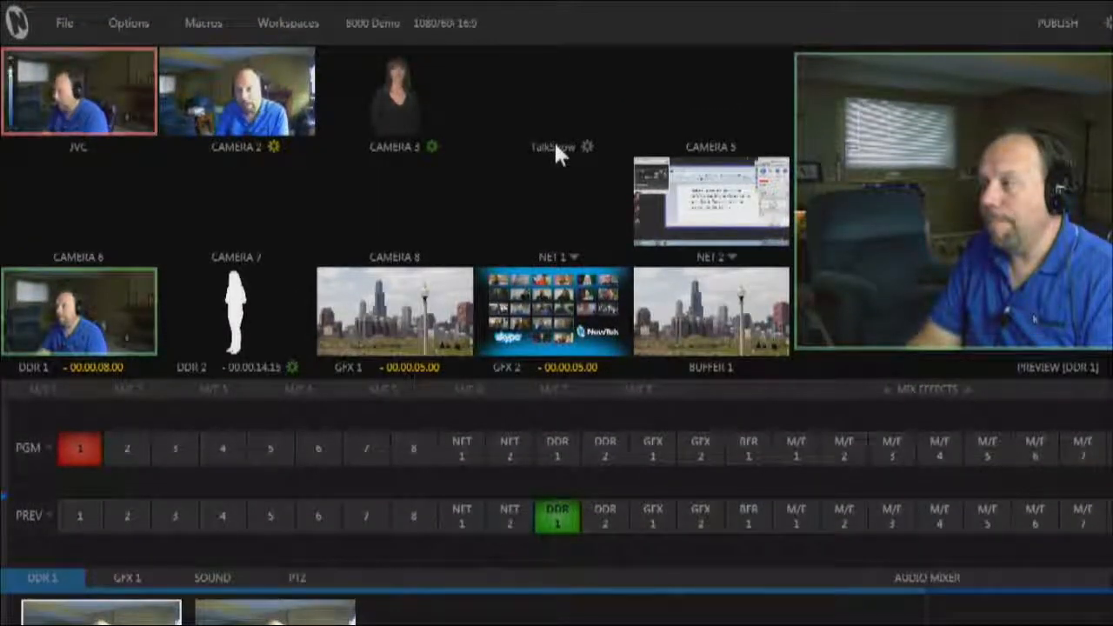
- Route the JVC source to switcher input 4 and return the input to TalkShow
right_click(230, 448)
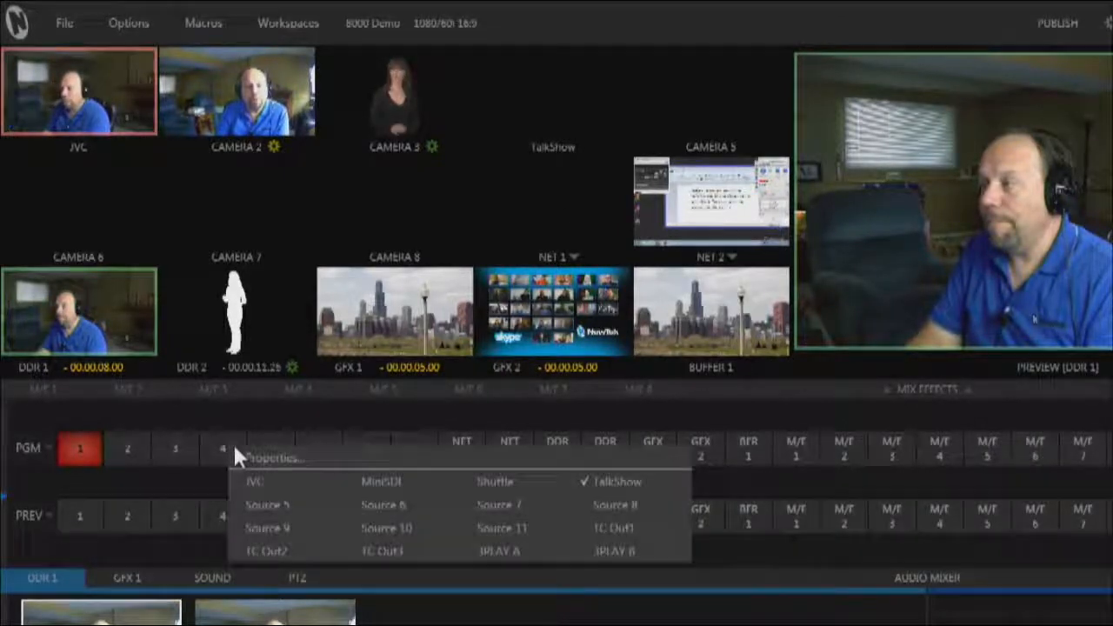
click(274, 478)
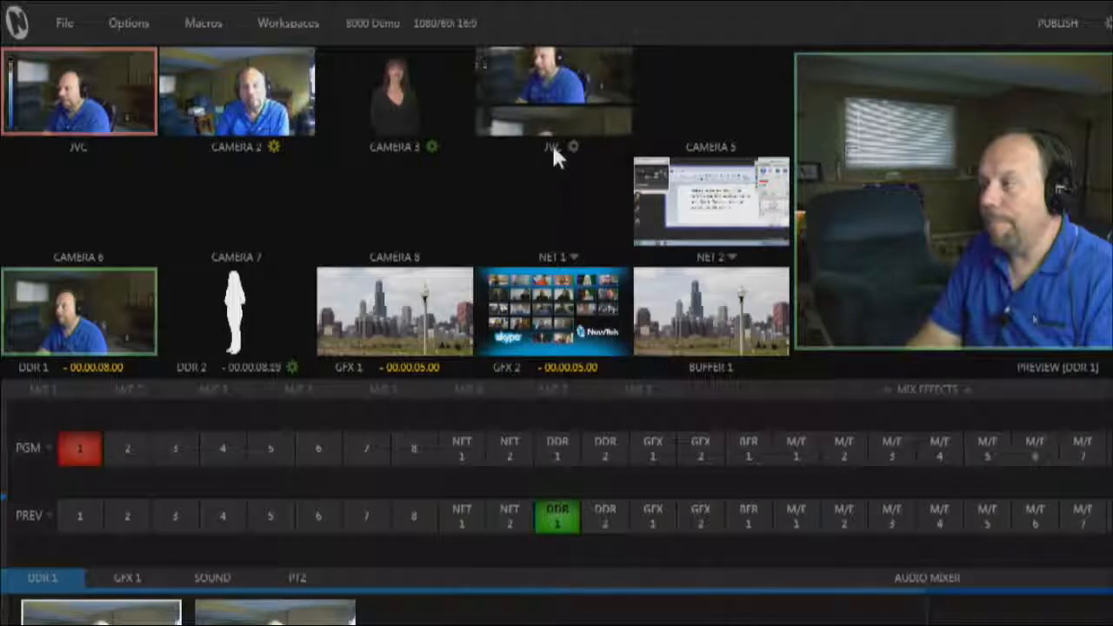
right_click(218, 454)
click(591, 487)
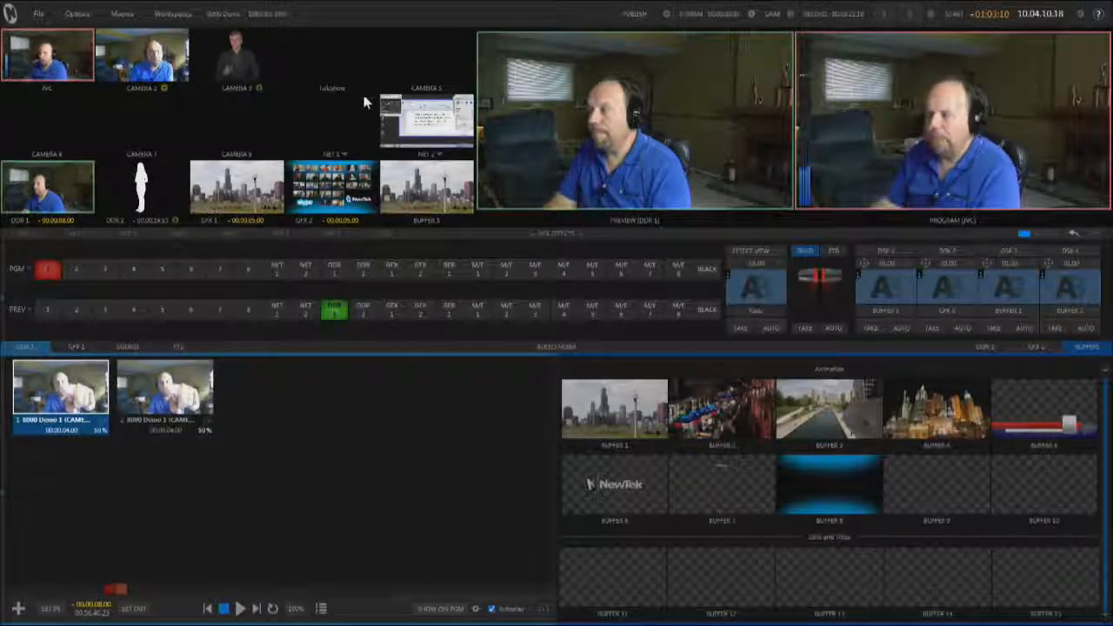
- Check the source options of switcher input 1, and open the color settings in the JVC input's configuration
right_click(52, 271)
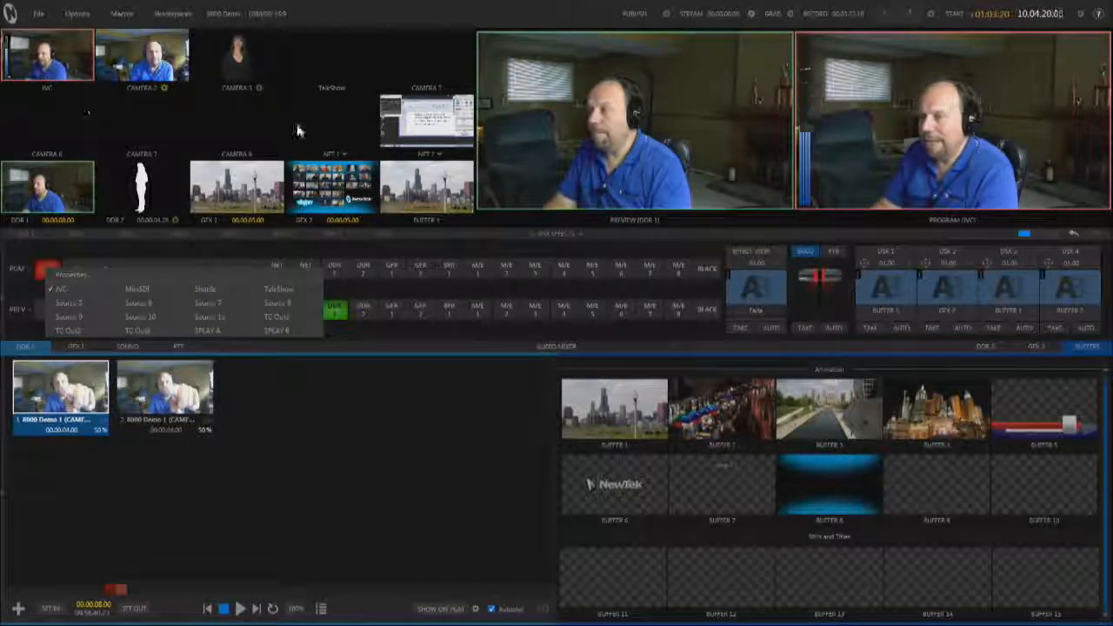
click(387, 334)
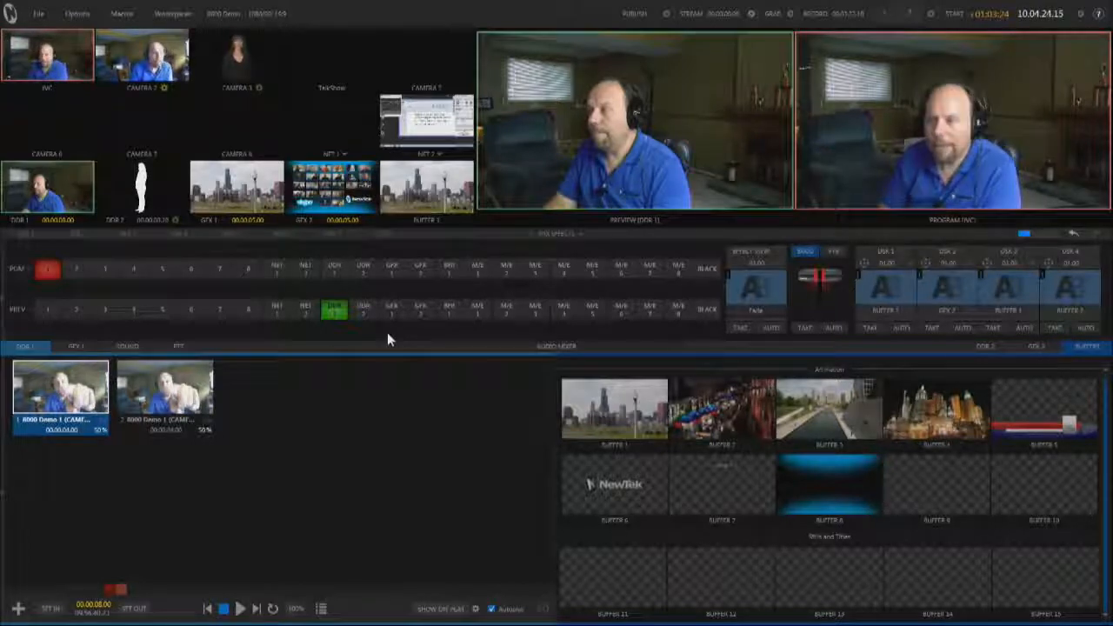
right_click(66, 54)
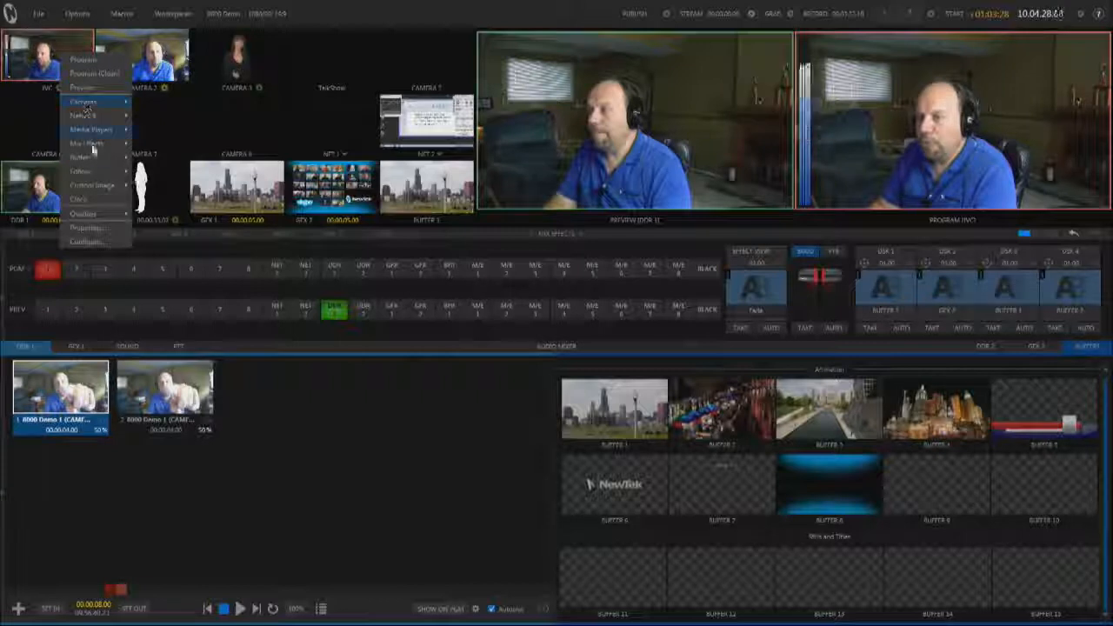
click(92, 241)
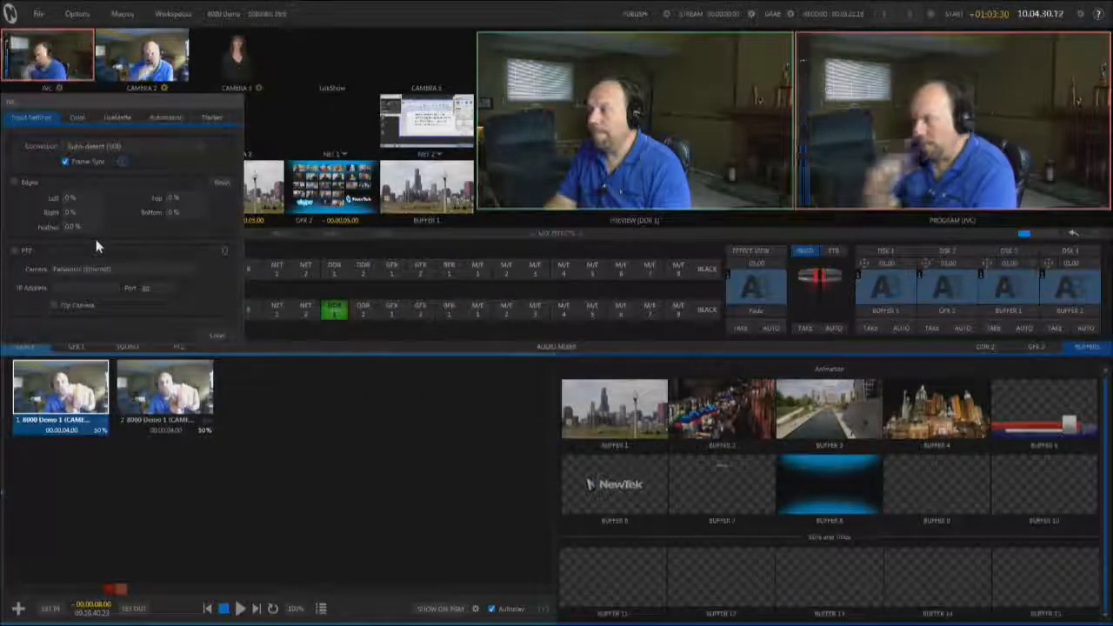
click(78, 117)
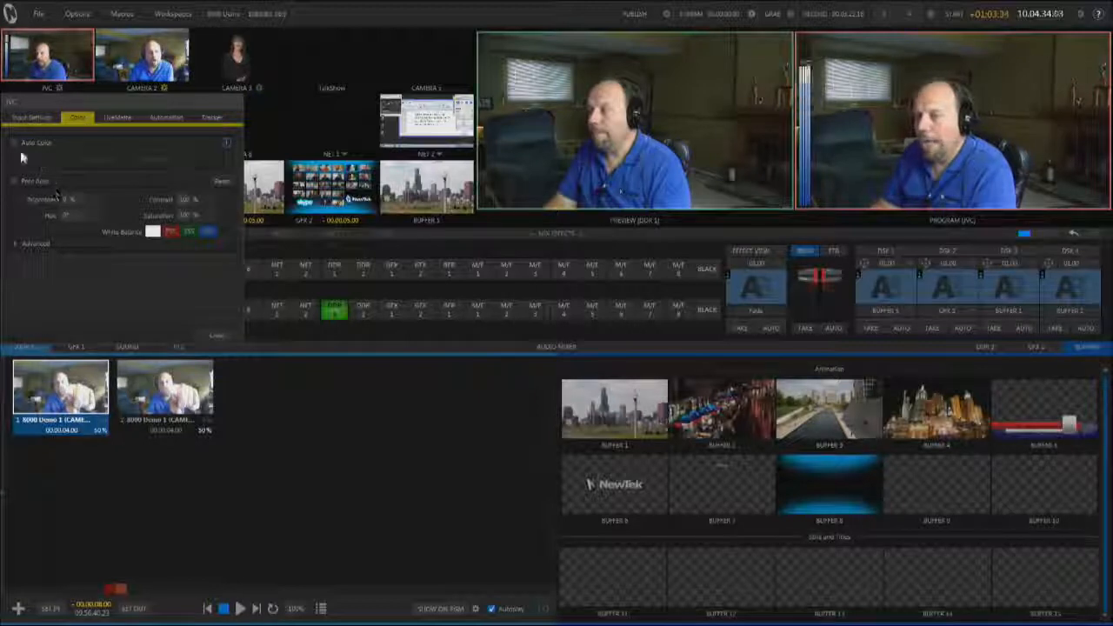
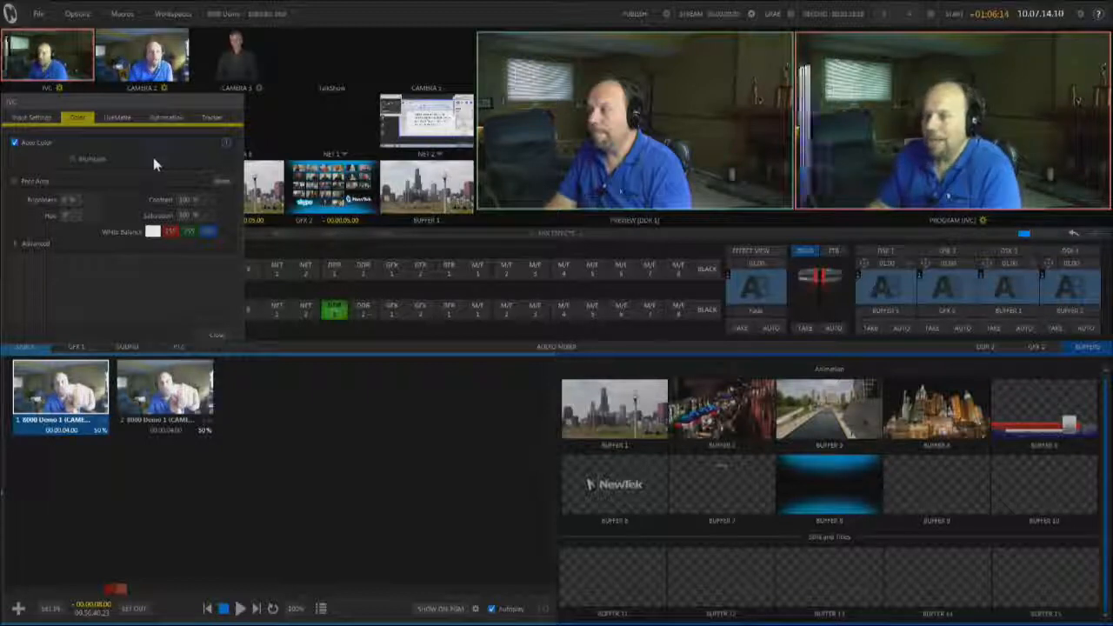
- Try Auto Color with its Multicam and Listen Only options on JVC, turn it off, and examine the advanced Proc Amp settings
click(72, 159)
click(158, 160)
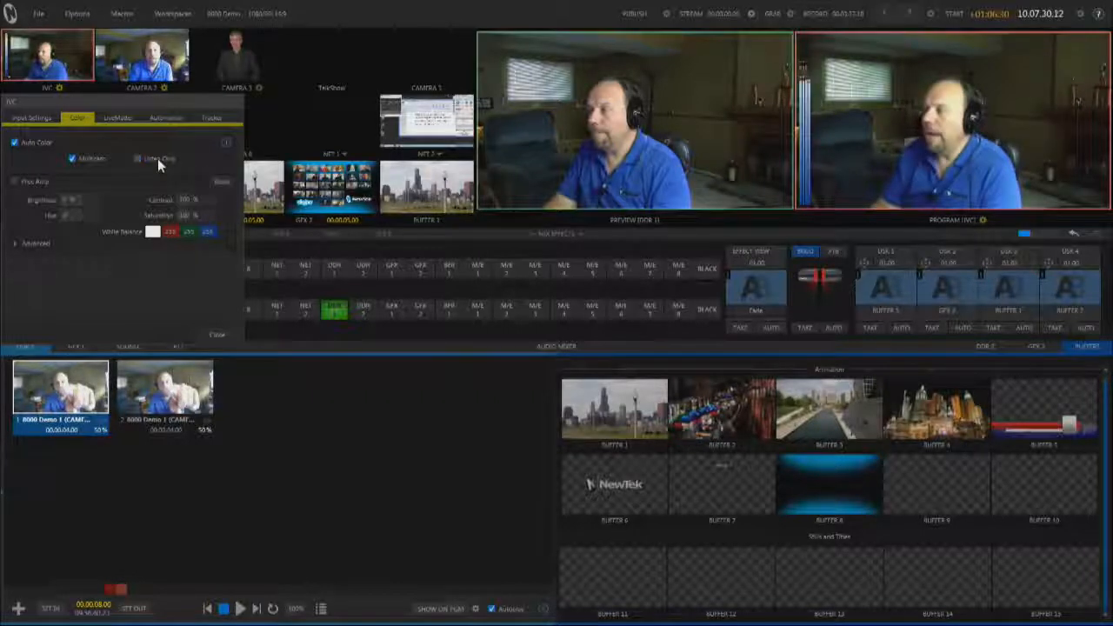
click(157, 159)
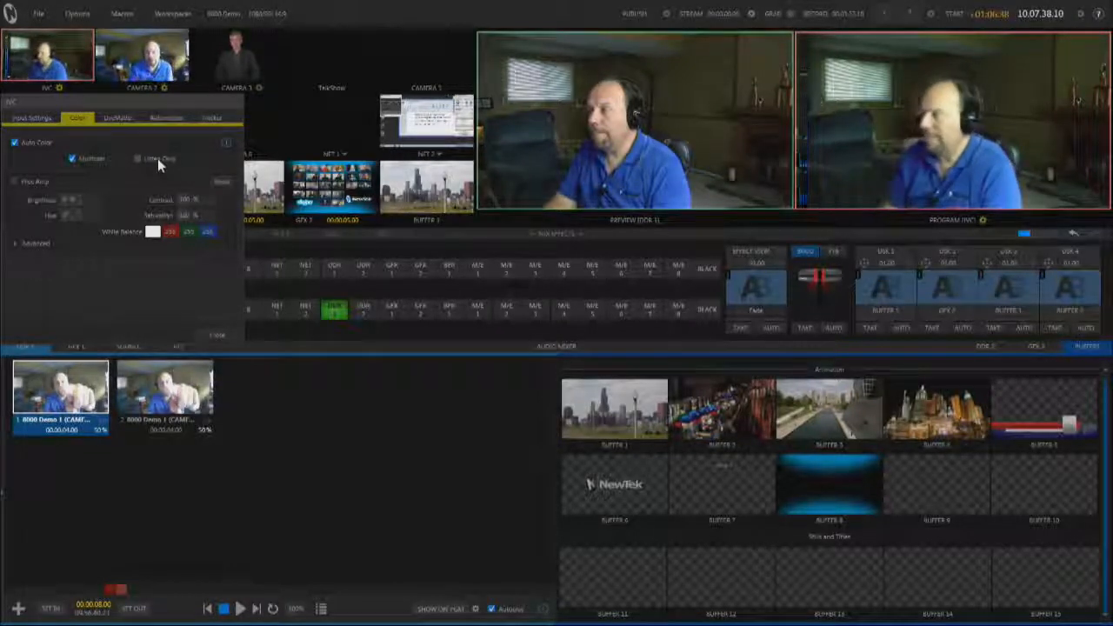
click(73, 159)
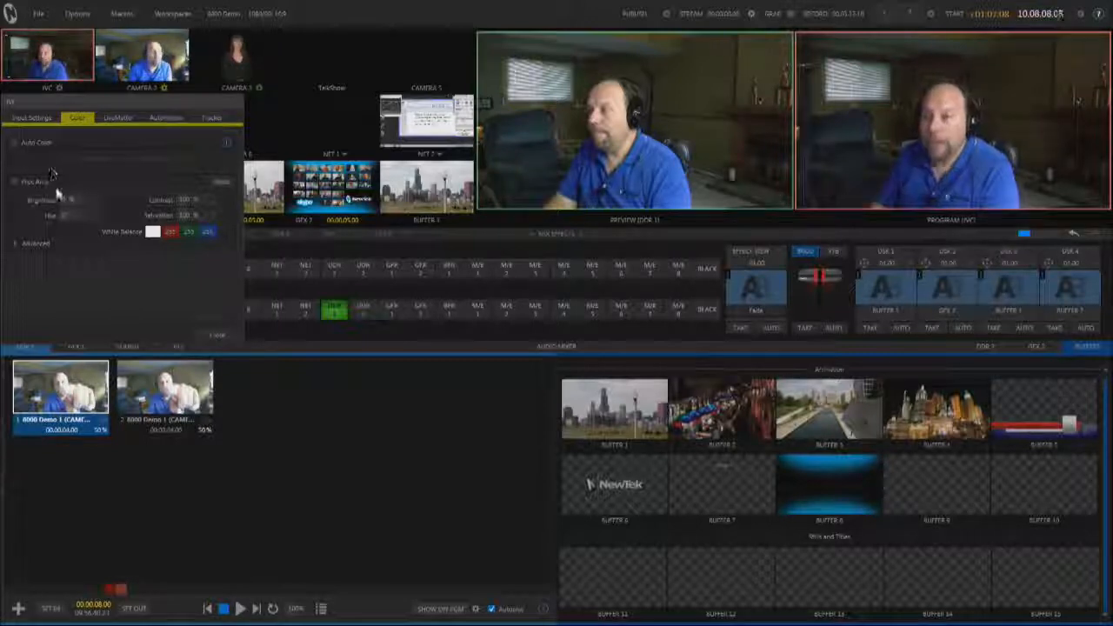
click(15, 244)
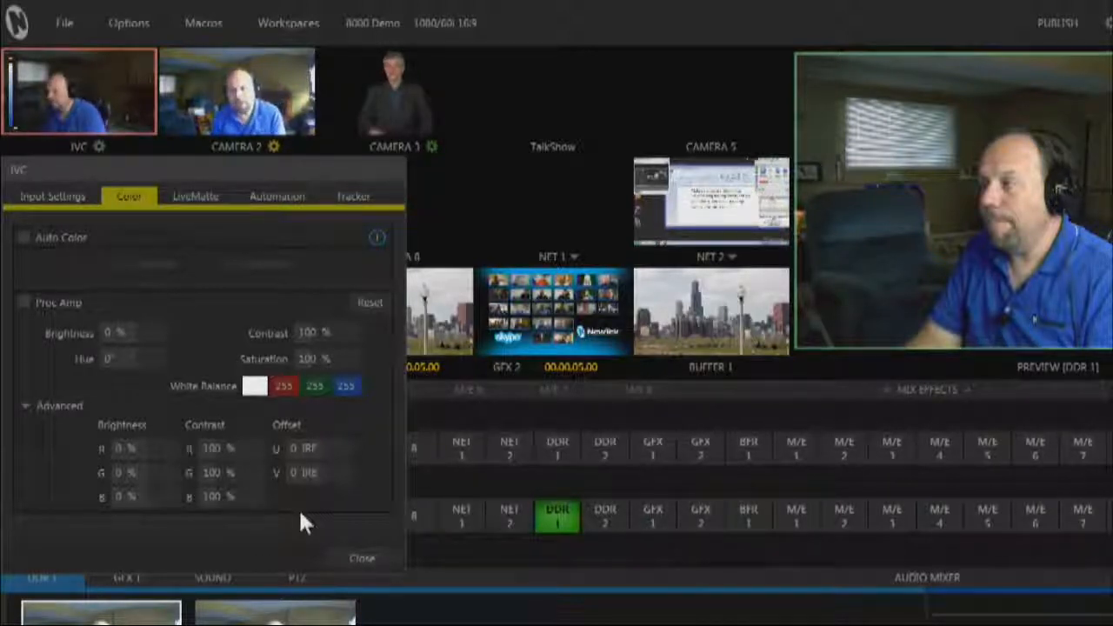
click(346, 558)
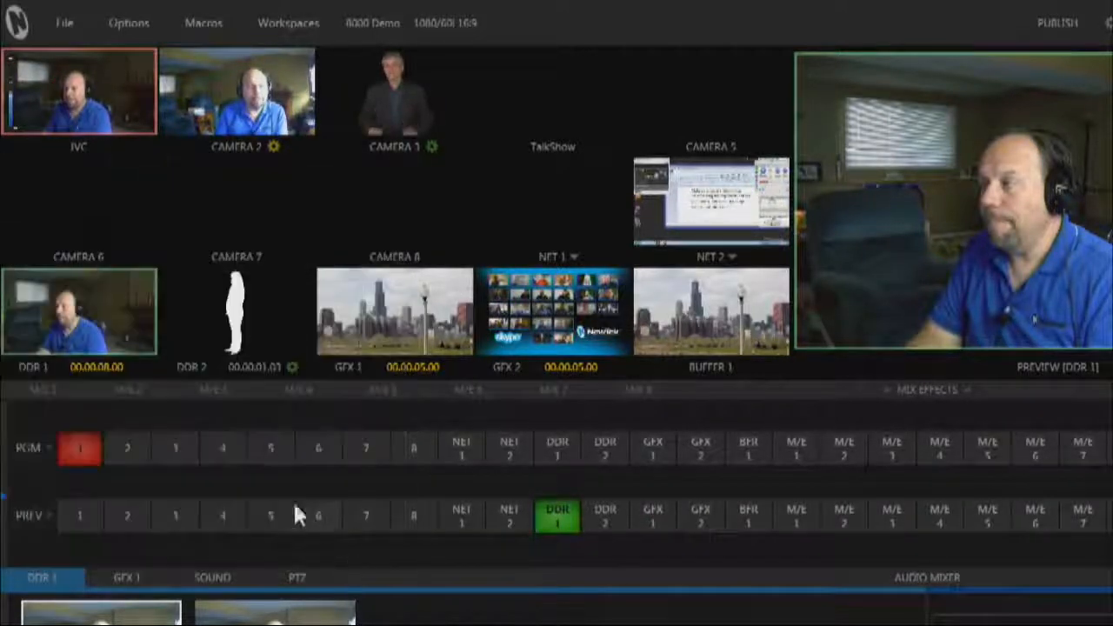
- Put CAMERA 2 on preview, and load the basketball frame buffer animation from the Sports group into BUFFER 9
click(130, 517)
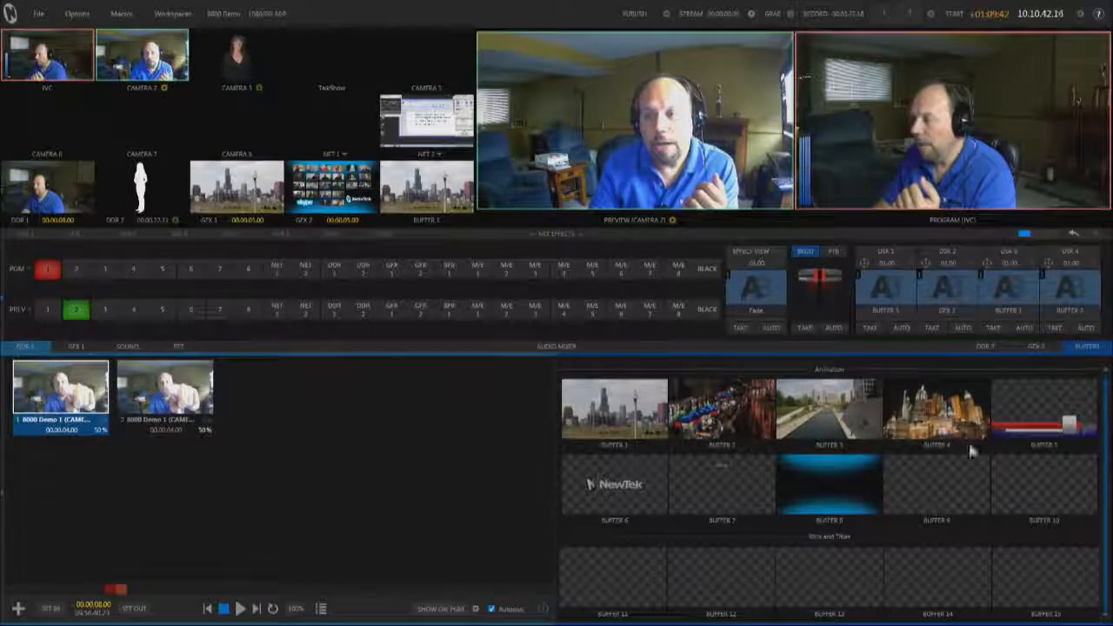
double_click(468, 354)
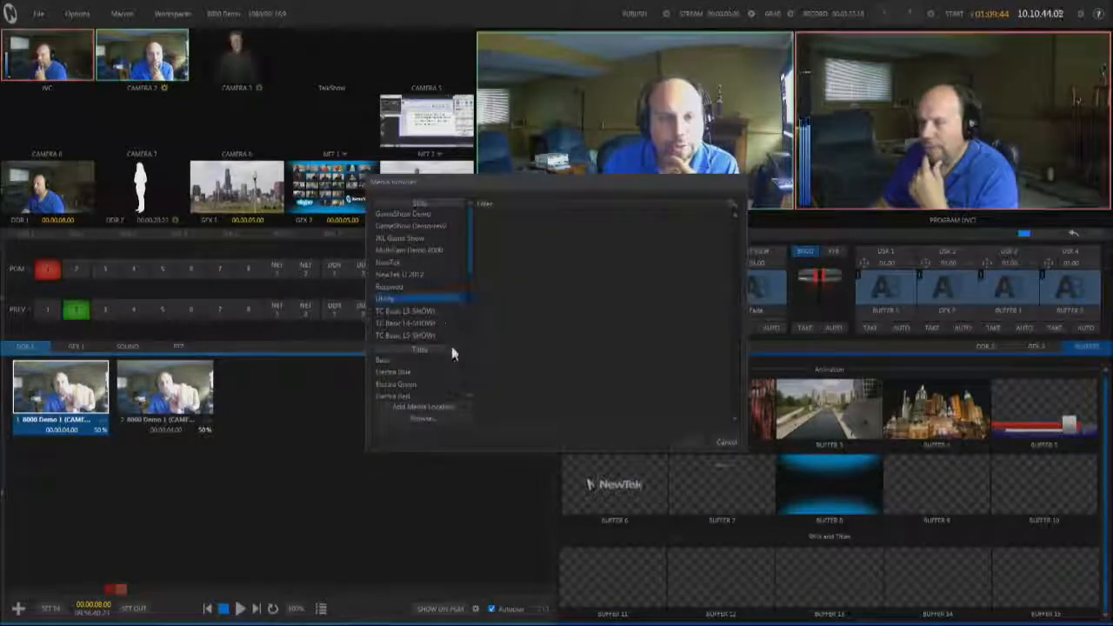
drag(471, 245, 467, 377)
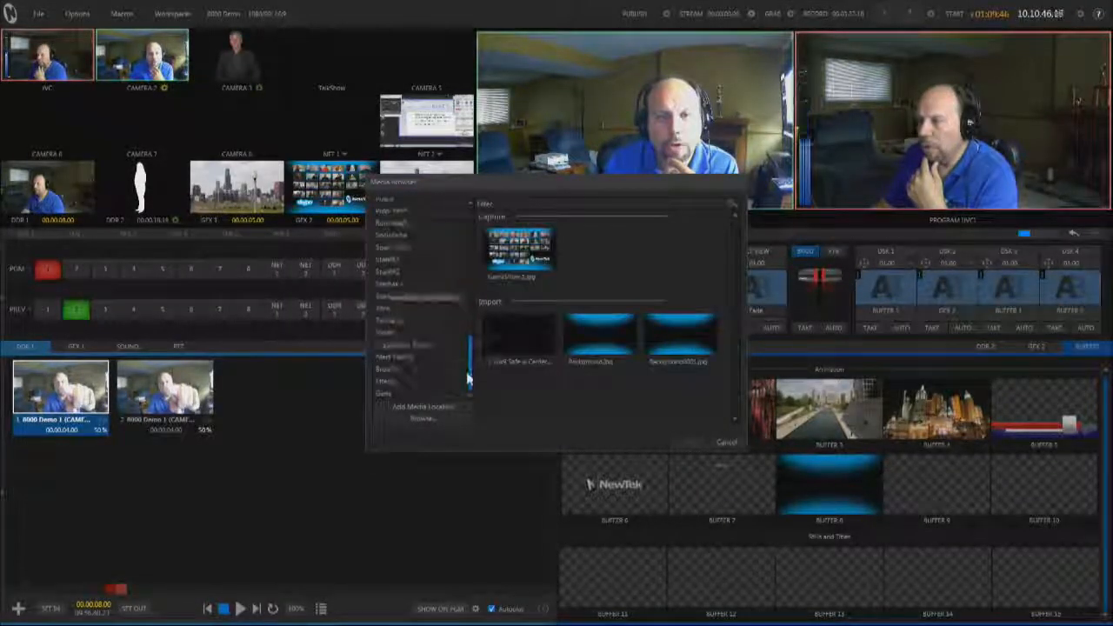
click(417, 310)
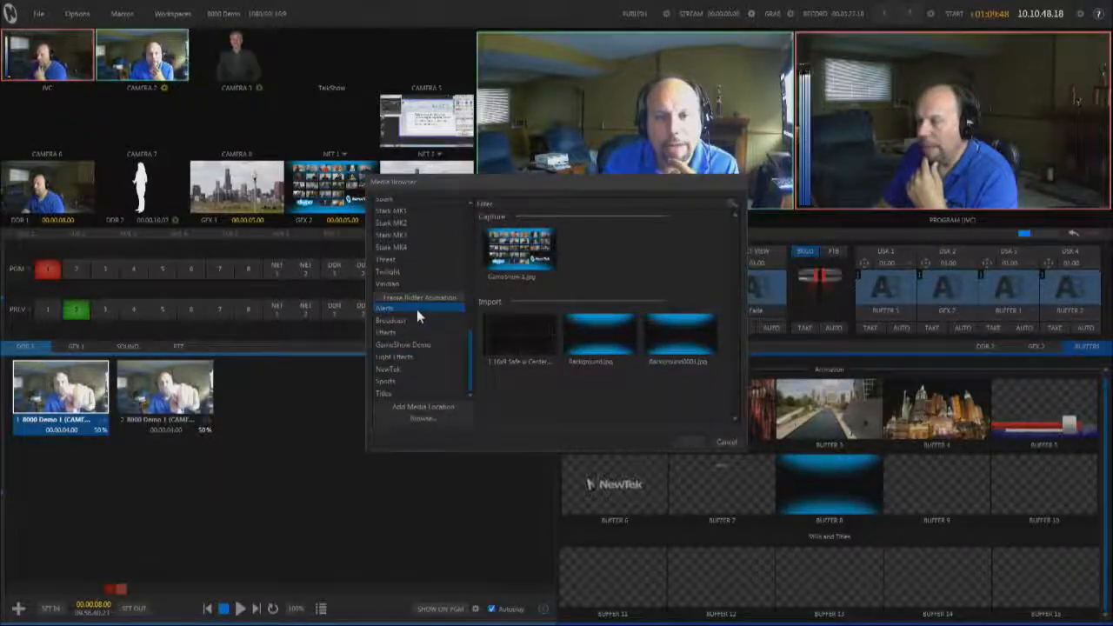
click(410, 383)
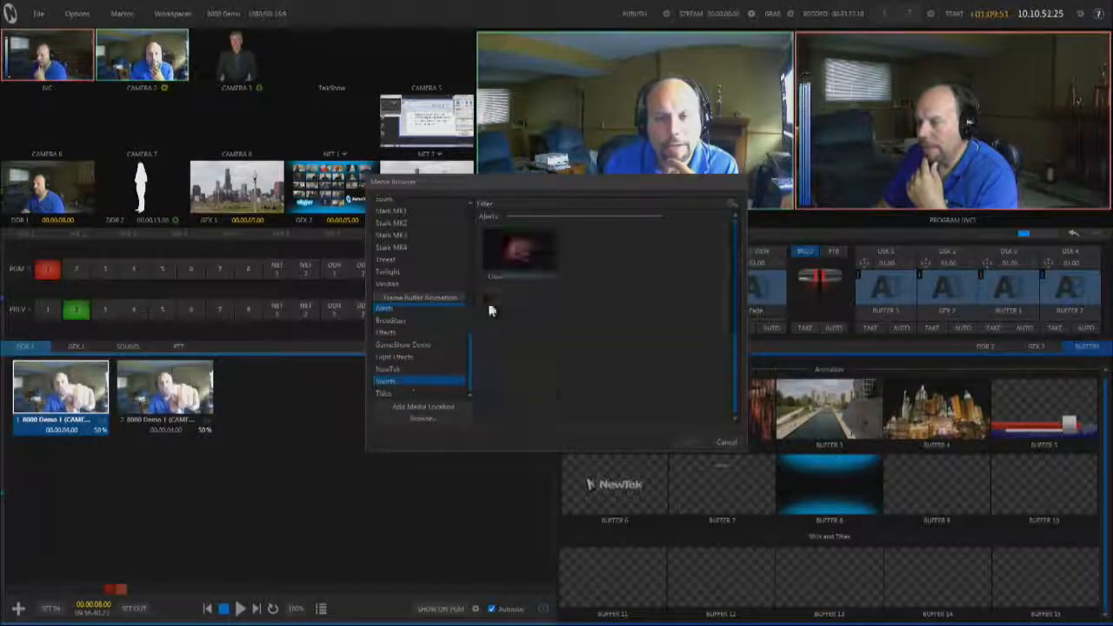
double_click(518, 252)
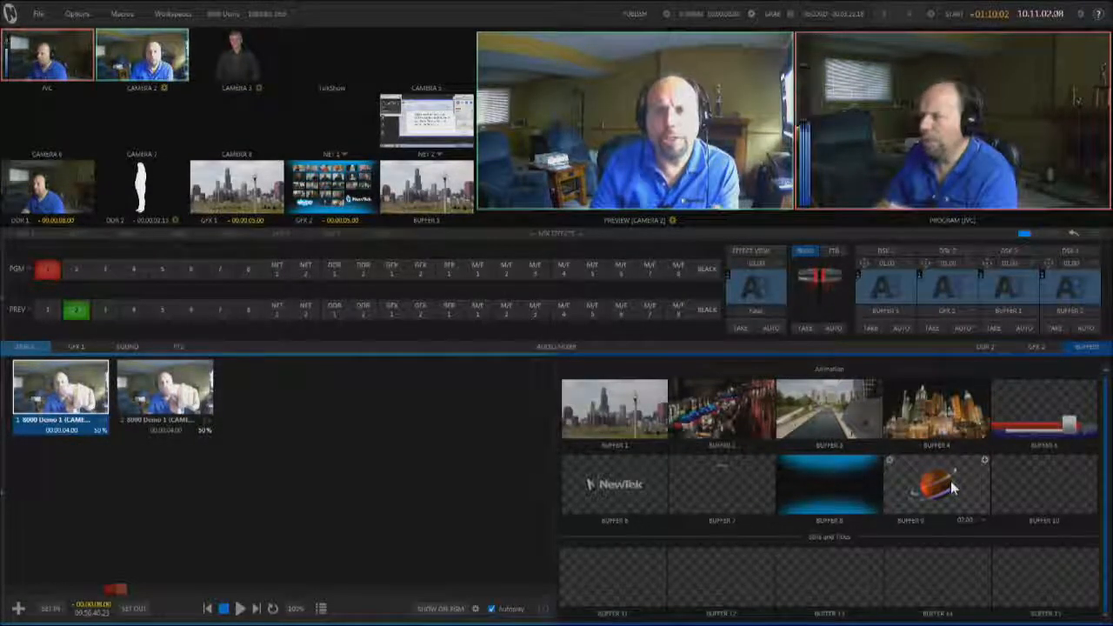
- Assign BUFFER 9 as the source of DSK 3 and take the overlay on air
click(1005, 310)
mouse_move(1000, 380)
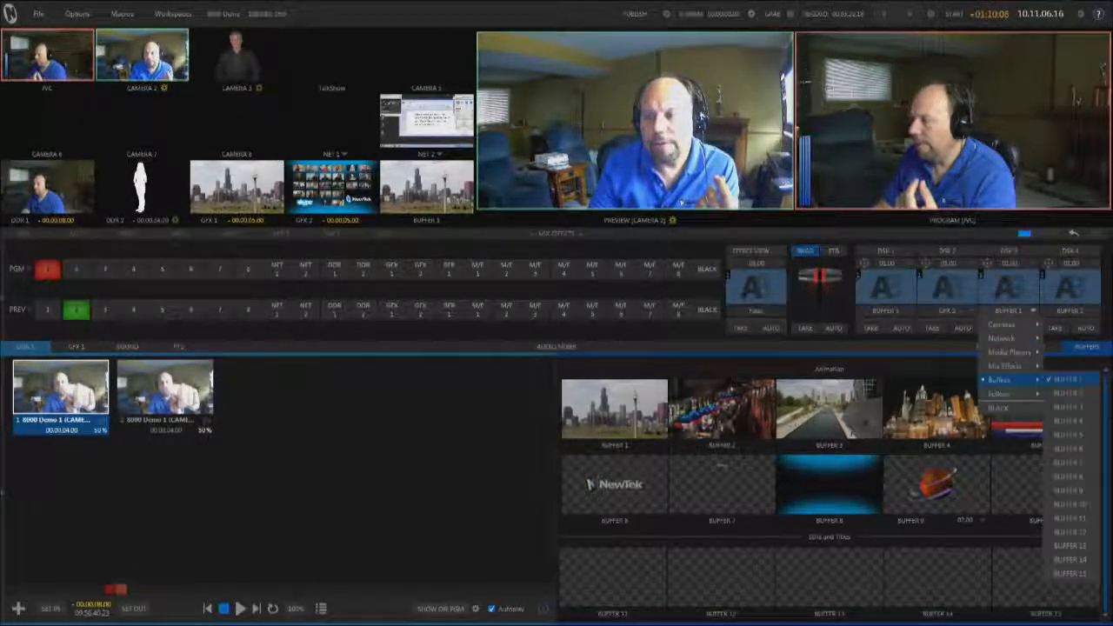
click(1080, 492)
click(994, 329)
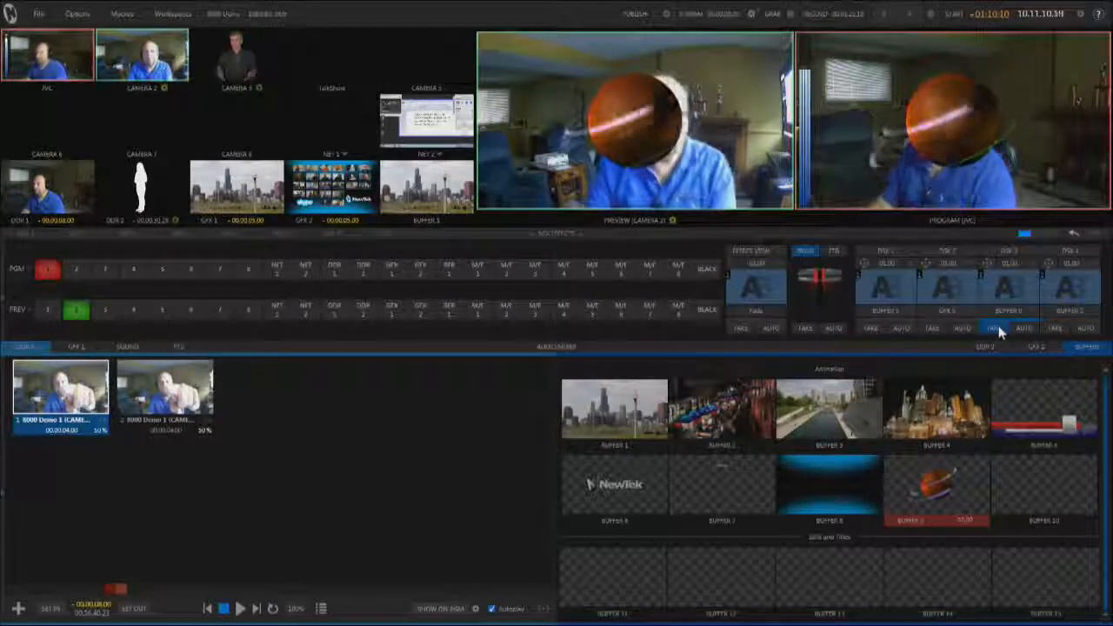
- Scale the DSK 3 basketball overlay down to about half size and position it in the picture's upper right area
click(986, 264)
drag(913, 342, 907, 341)
drag(805, 346, 806, 343)
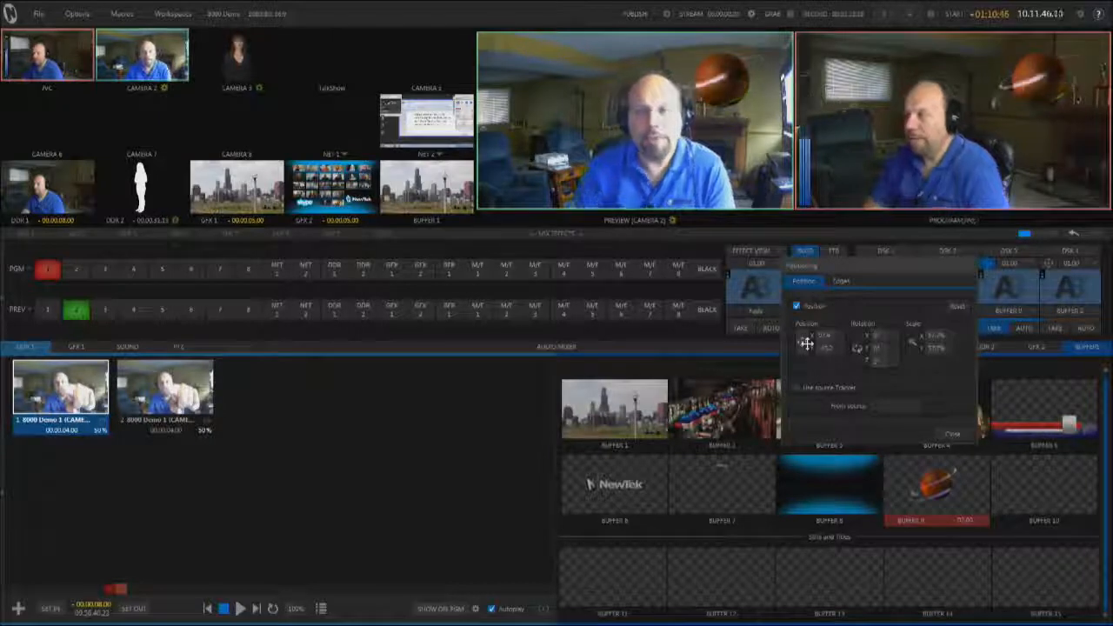
- Close the DSK 3 positioning settings and load the Zombie Alert frame buffer animation from the Alerts group into BUFFER 9
click(948, 435)
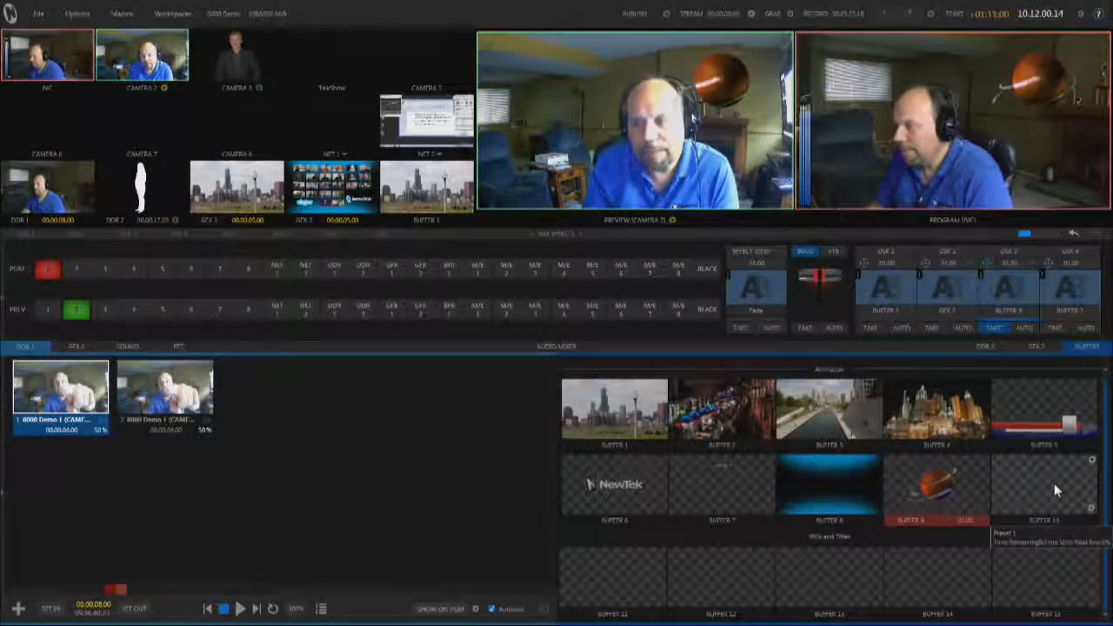
click(985, 459)
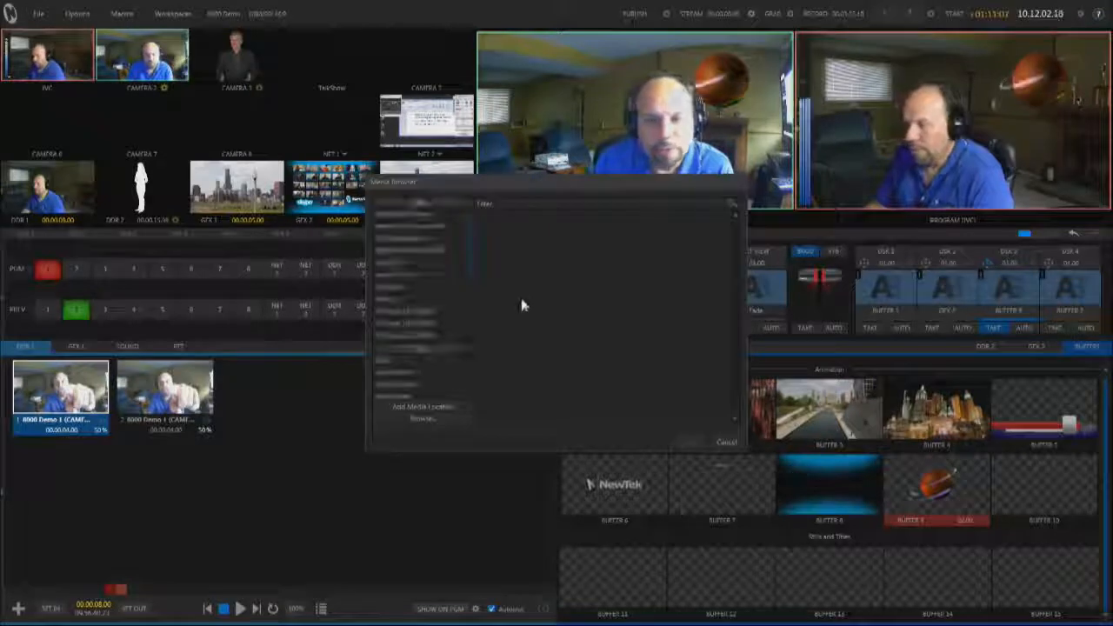
click(411, 322)
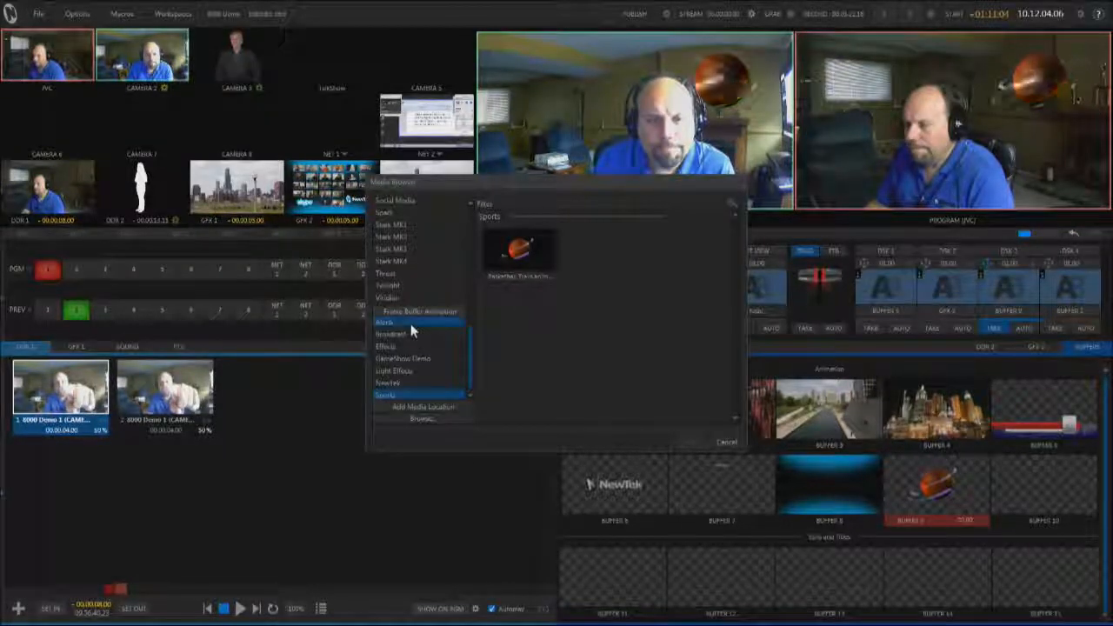
double_click(543, 414)
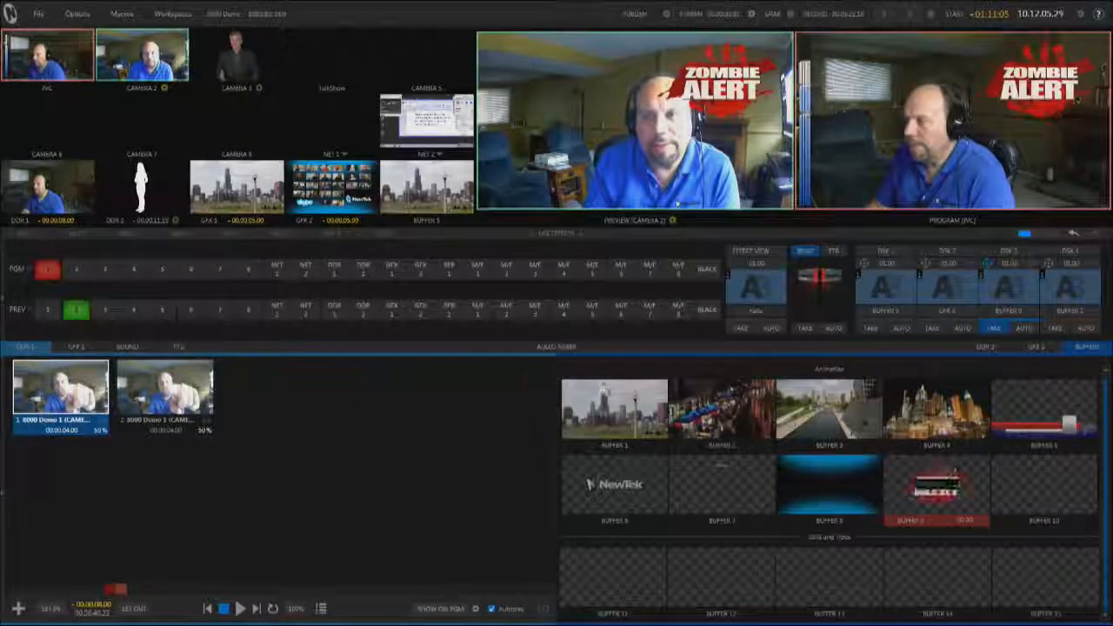
- Take the DSK 3 Zombie Alert overlay off air, bring it back on air, and take it off again
click(996, 328)
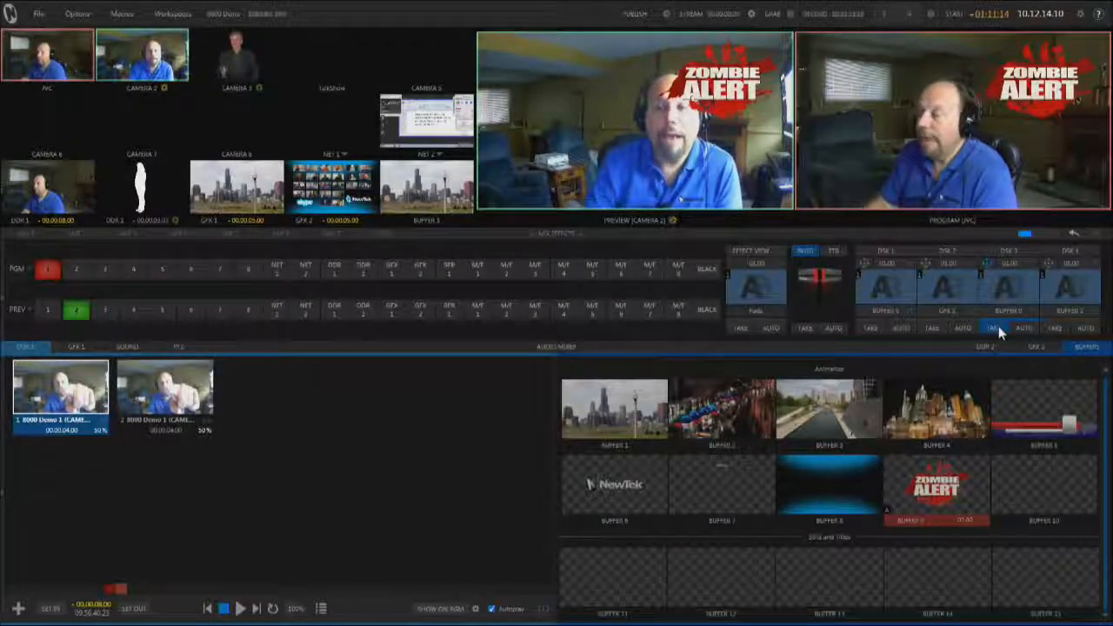
click(996, 328)
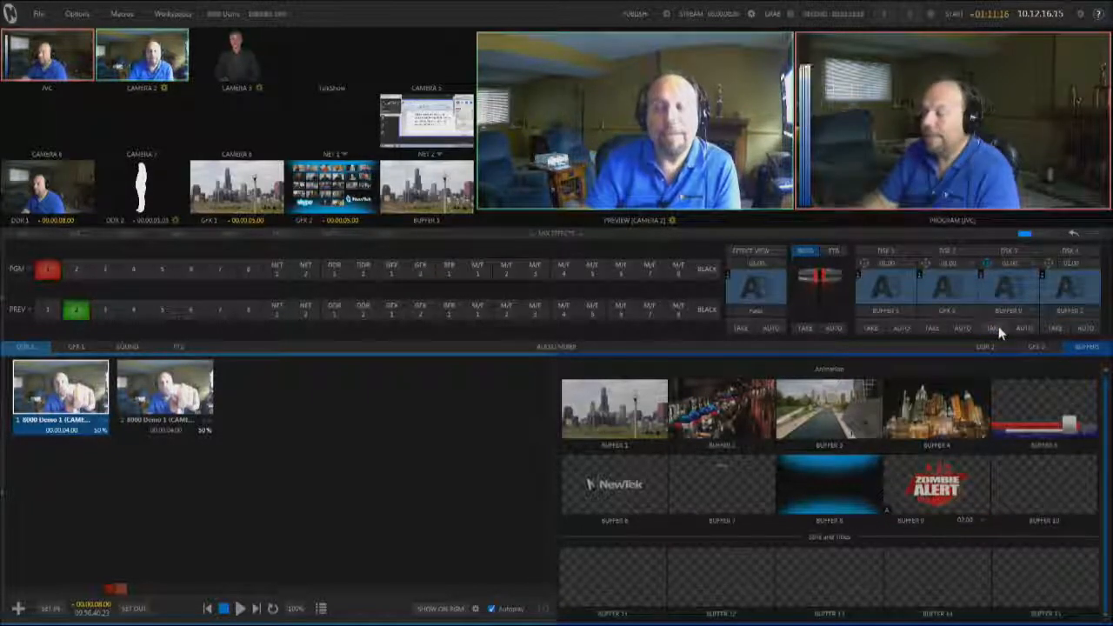
click(998, 326)
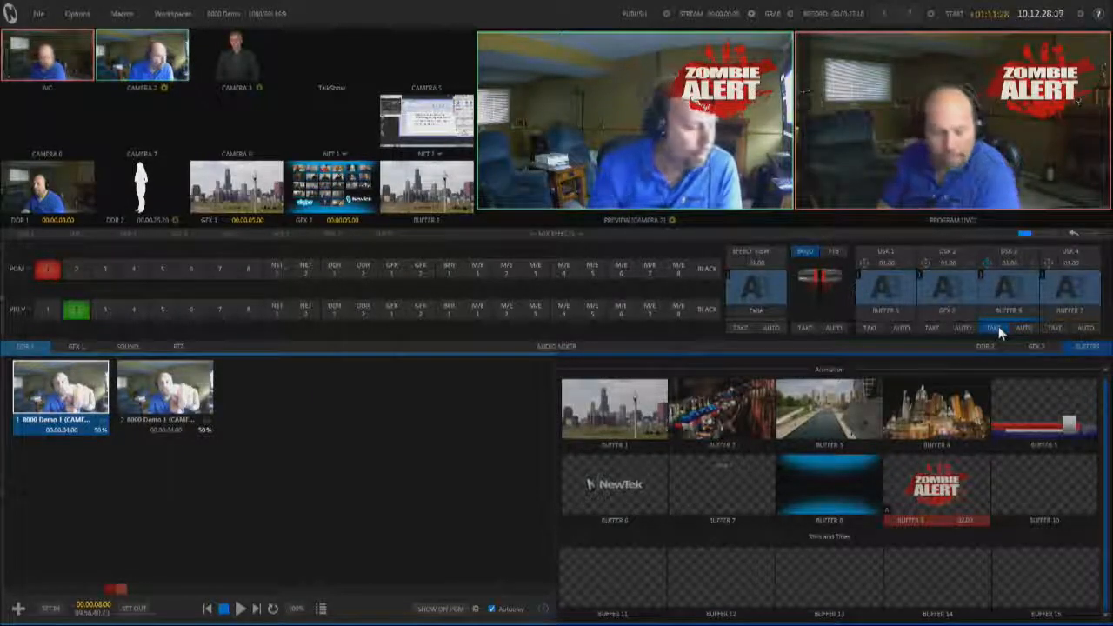
click(998, 327)
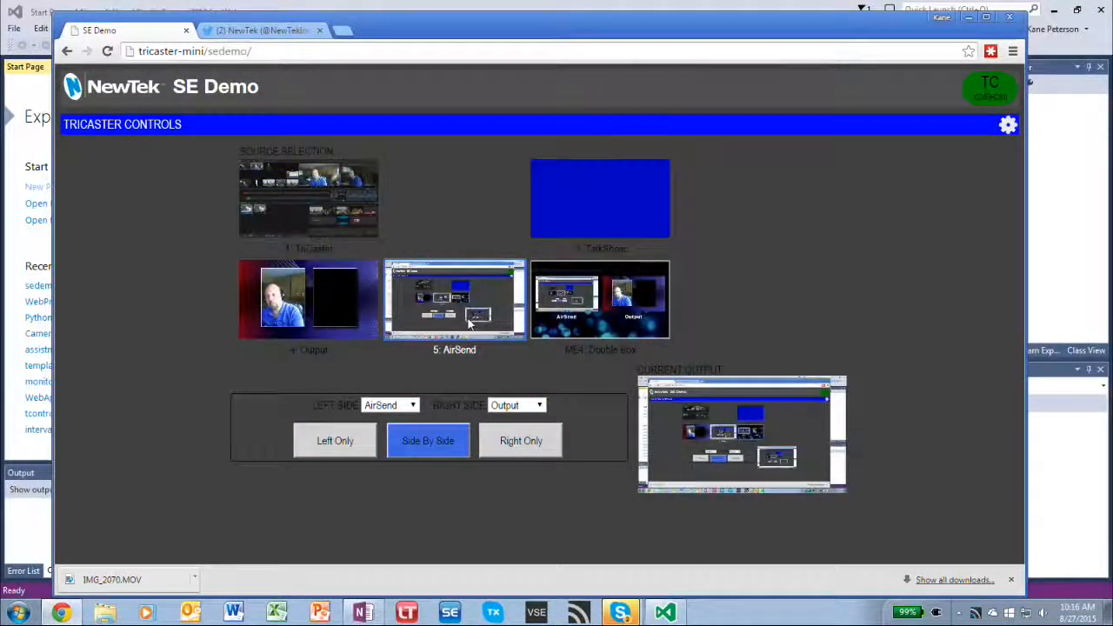
- Switch from the browser to Visual Studio Express and open the TinyTitler project from the Projects folder
click(986, 17)
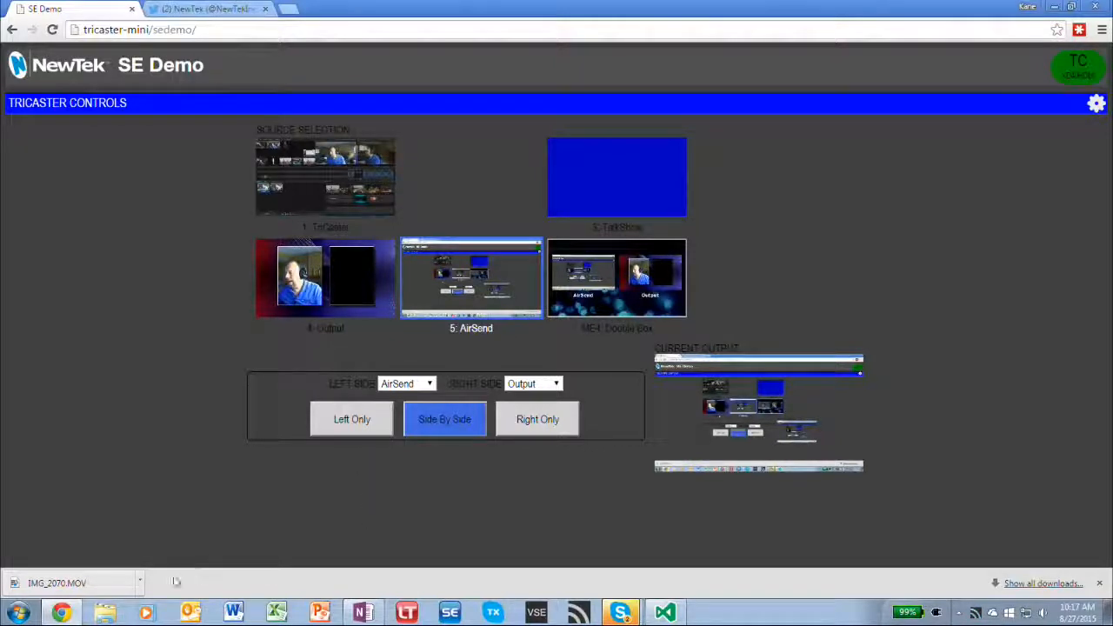
click(62, 612)
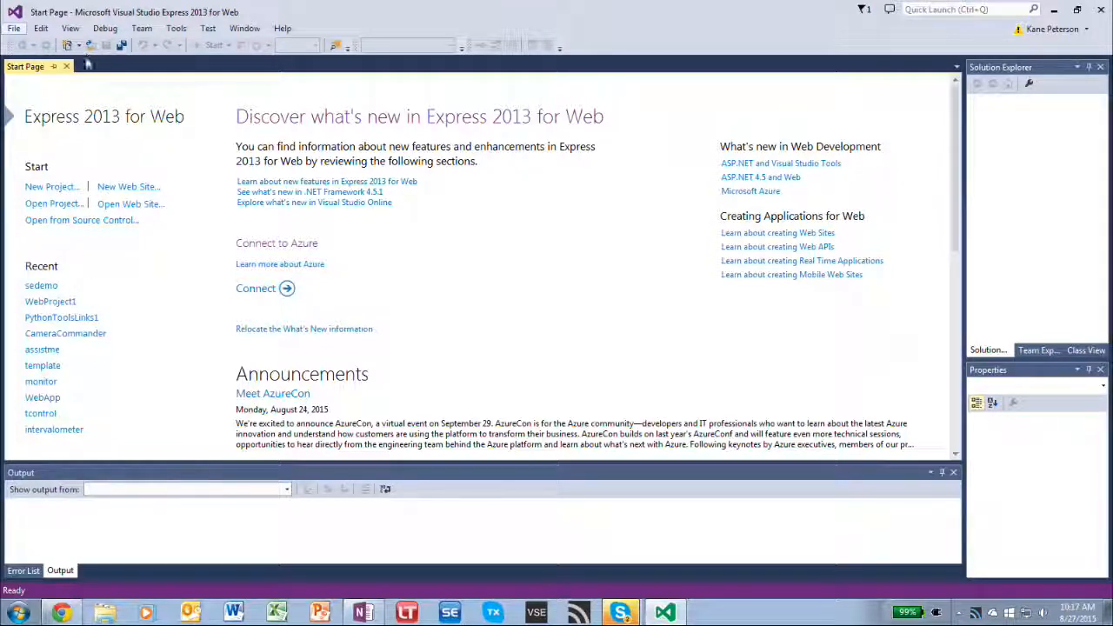
key(ctrl+shift+o)
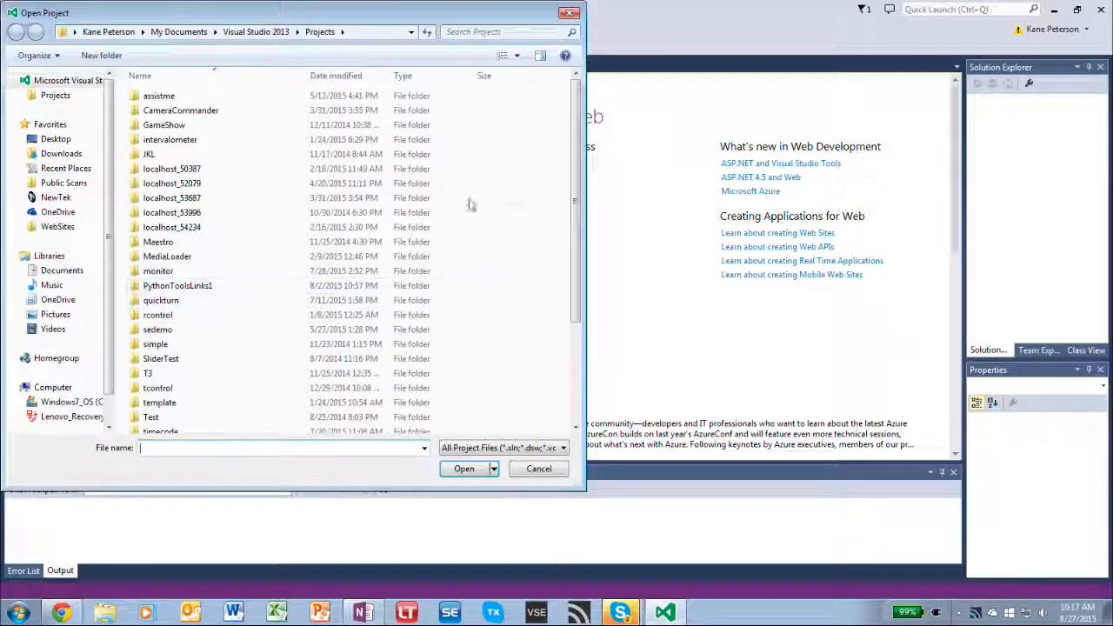
drag(575, 225, 589, 327)
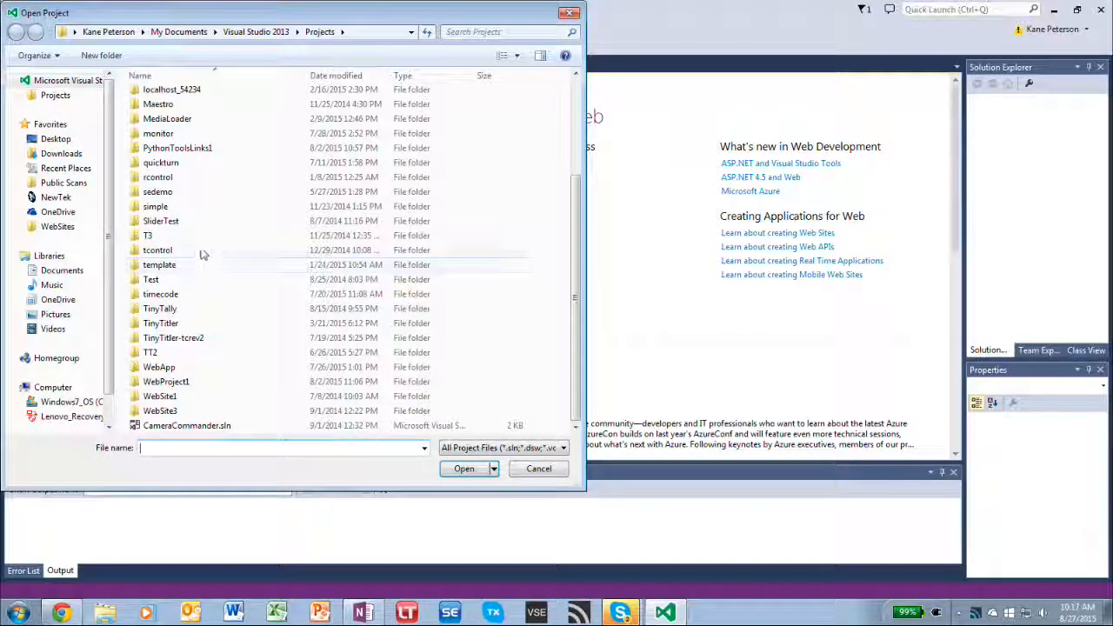
click(180, 324)
double_click(169, 322)
double_click(174, 97)
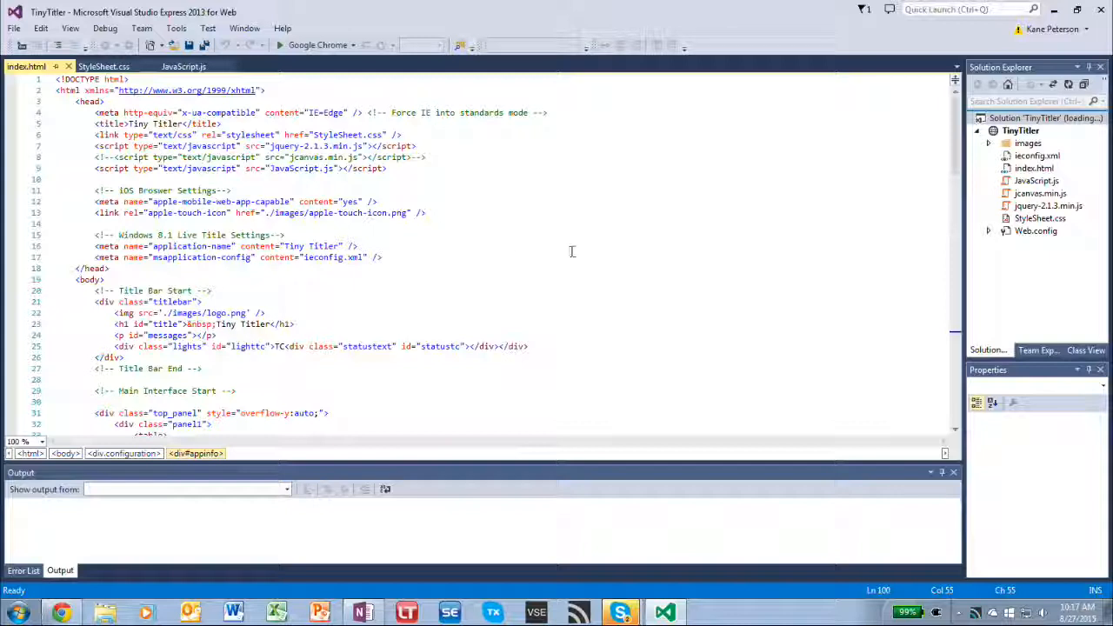
- Run the TinyTitler project in Google Chrome and configure it for the tricaster-xd TriCaster with buffer 11 selected
key(F5)
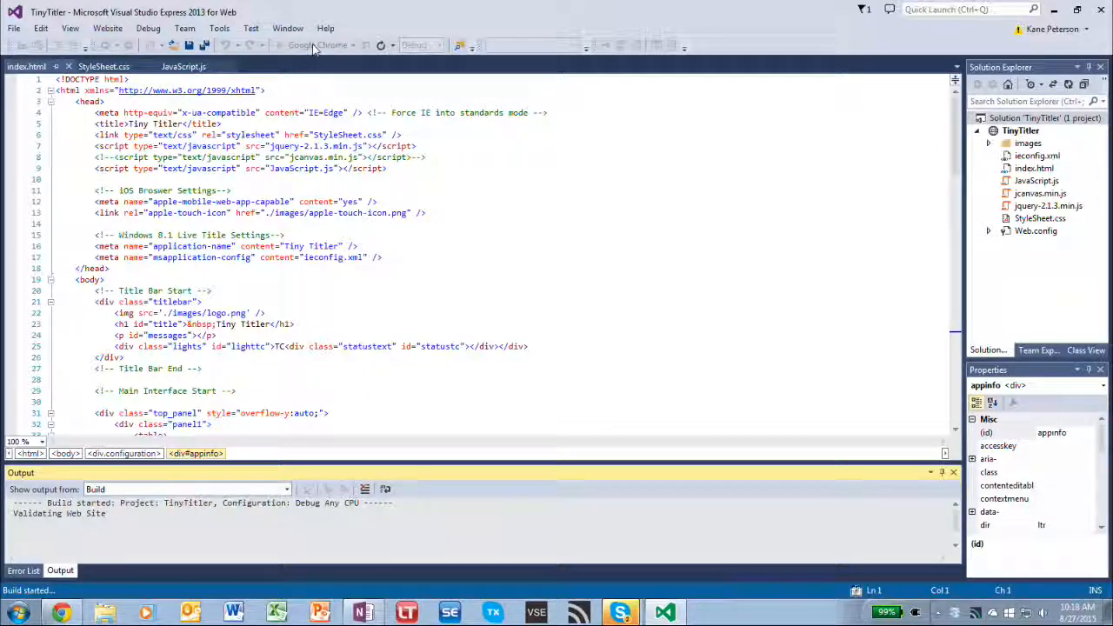
click(74, 613)
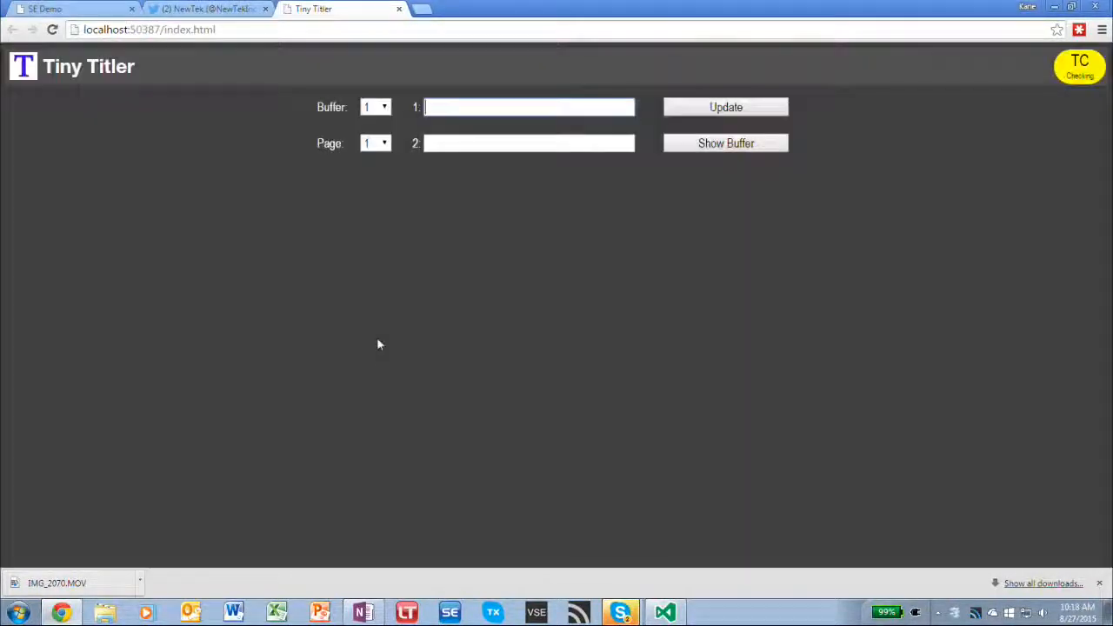
click(1070, 77)
drag(554, 132, 437, 126)
text(tricaster-xd)
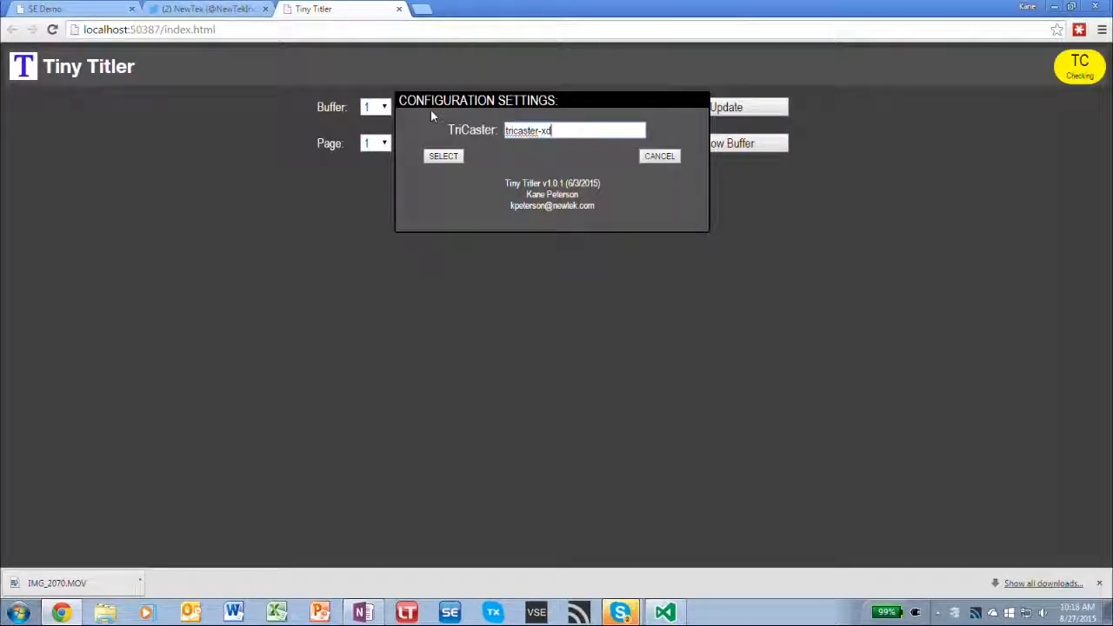
click(448, 157)
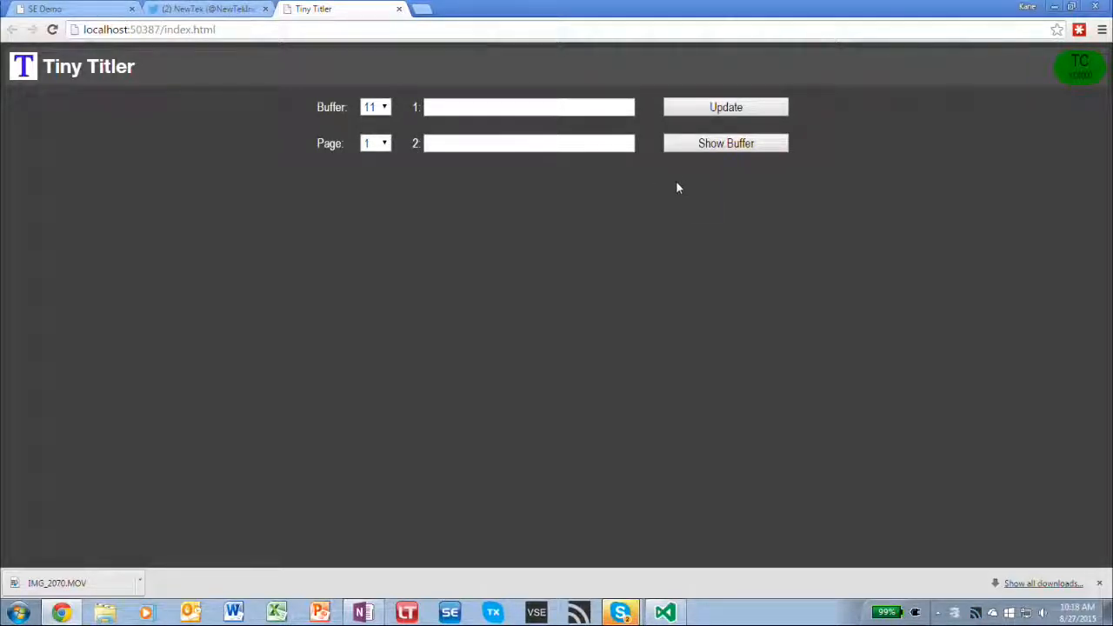
- Switch back to the TriCaster and load the High Tech 007 title page into BUFFER 11
click(70, 9)
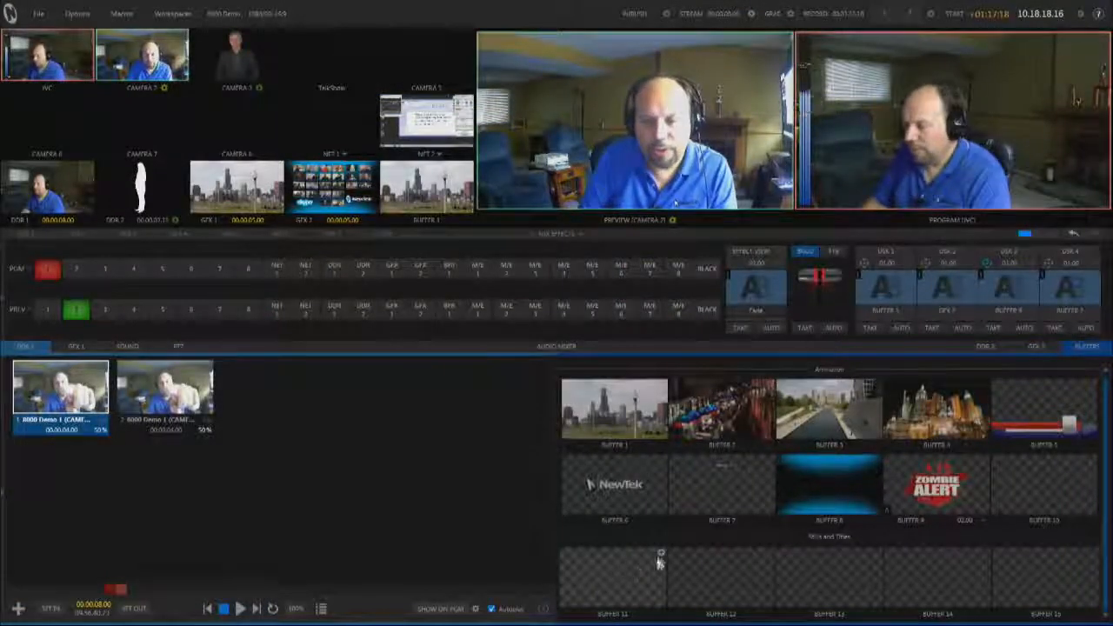
click(658, 556)
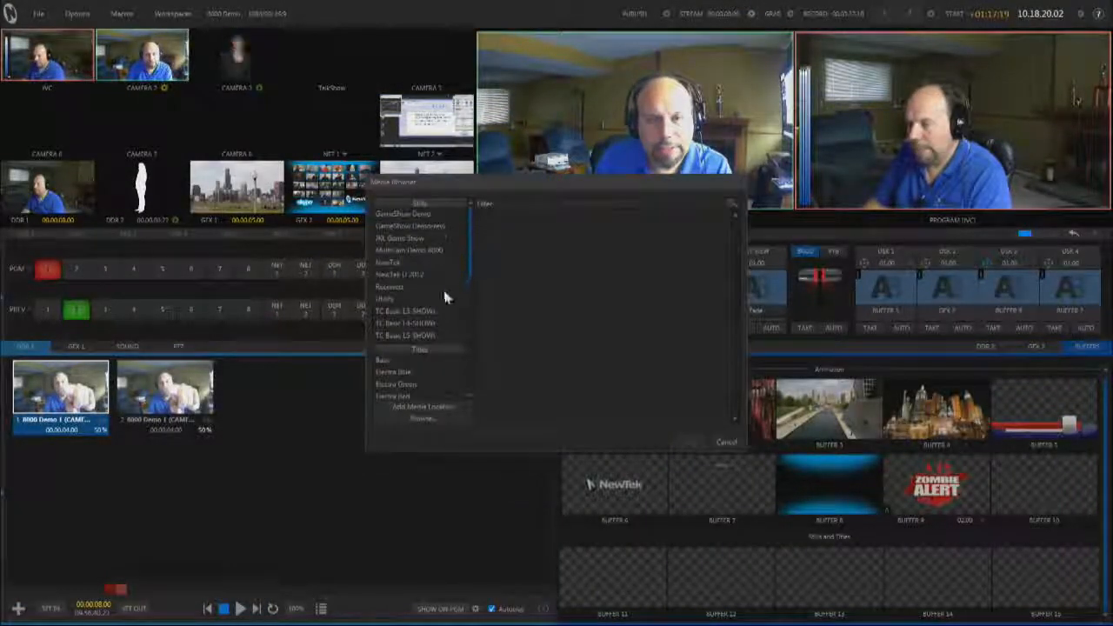
scroll(435, 313, down, 5)
click(391, 315)
scroll(619, 323, down, 1)
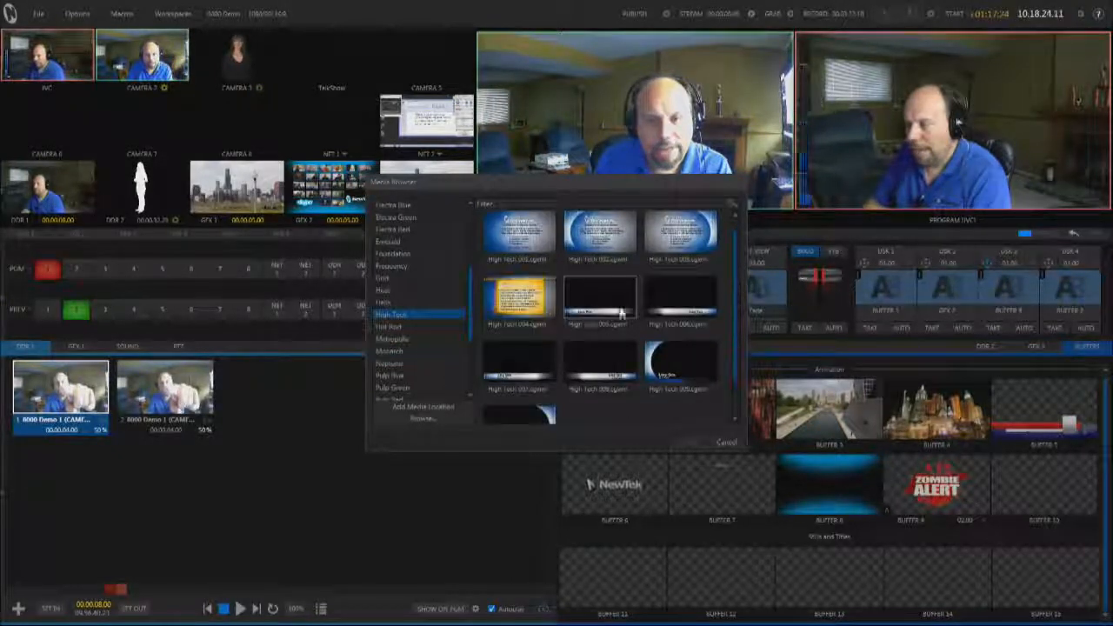
click(519, 361)
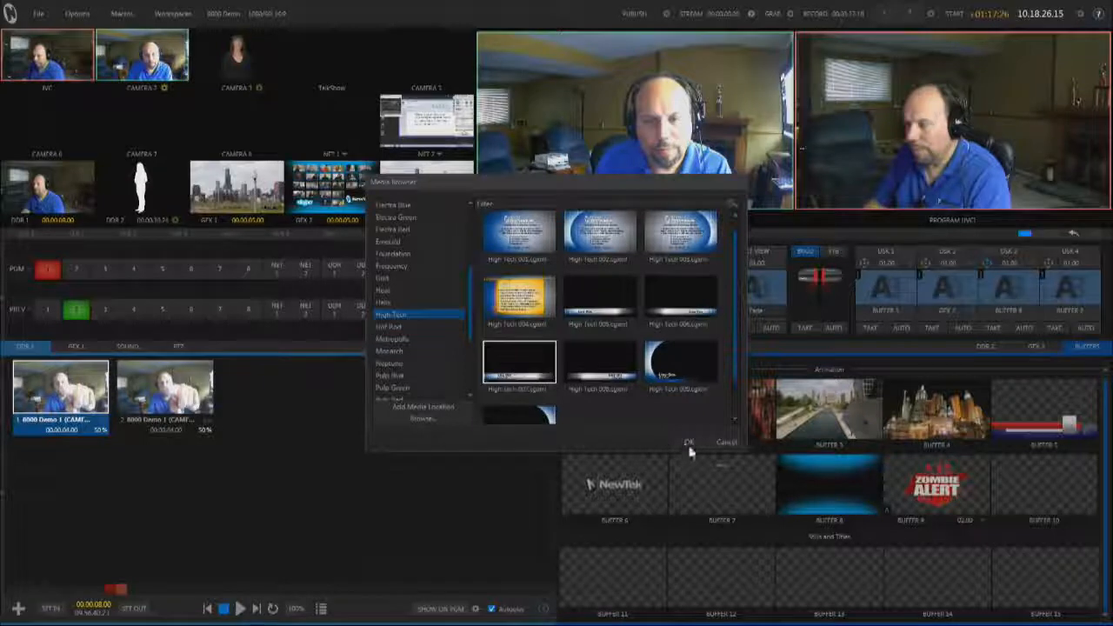
click(689, 443)
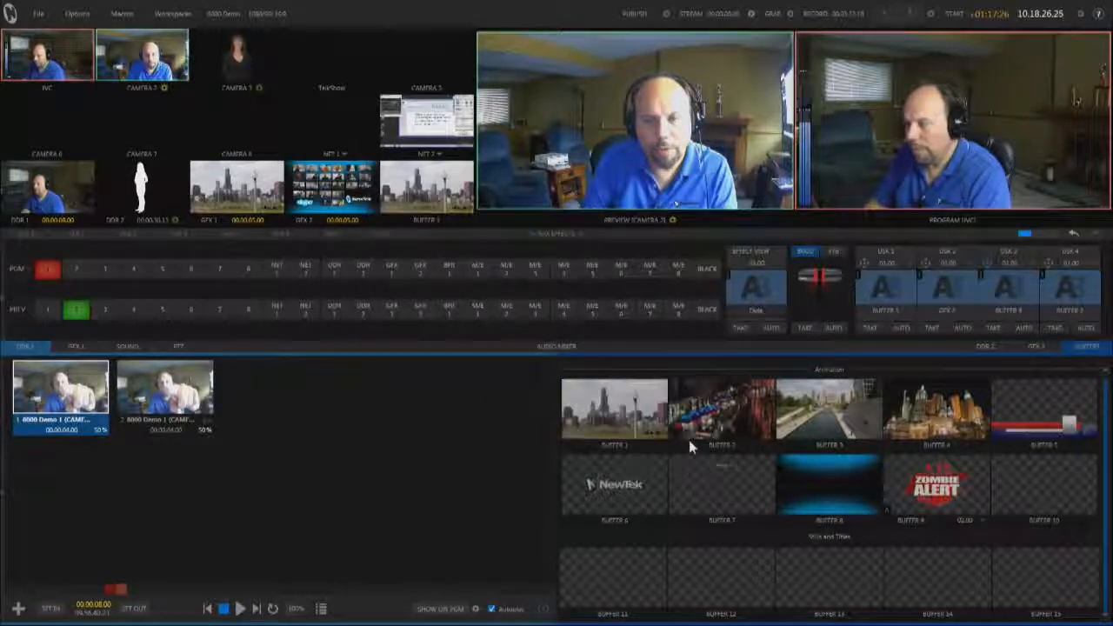
- Assign BUFFER 11 as the source of DSK 4 and take the title on air
click(1069, 311)
mouse_move(1057, 395)
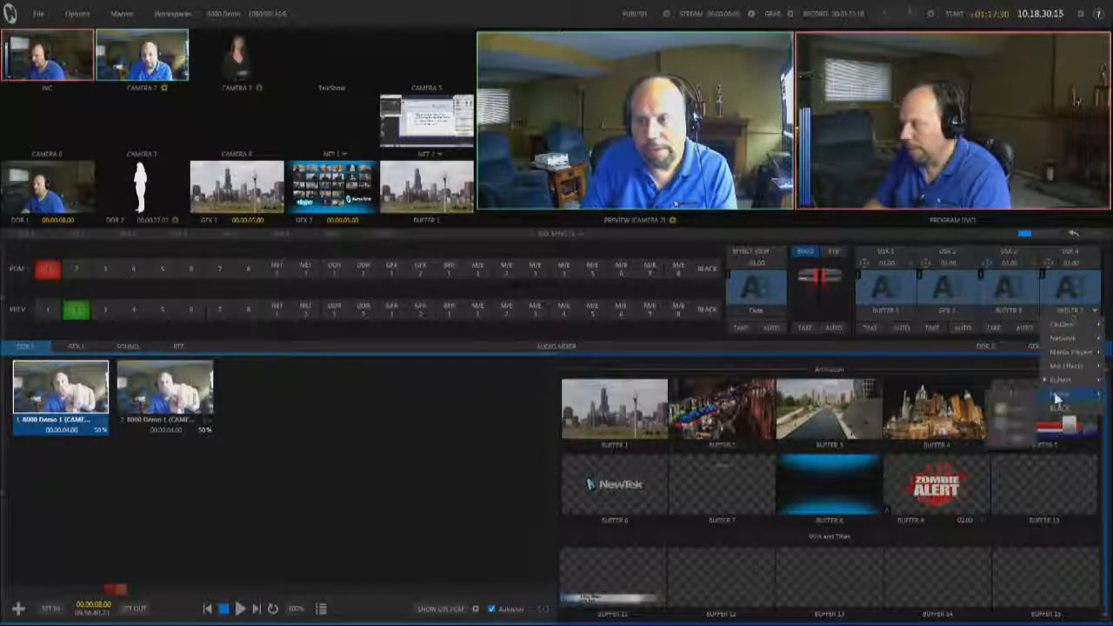
click(1018, 524)
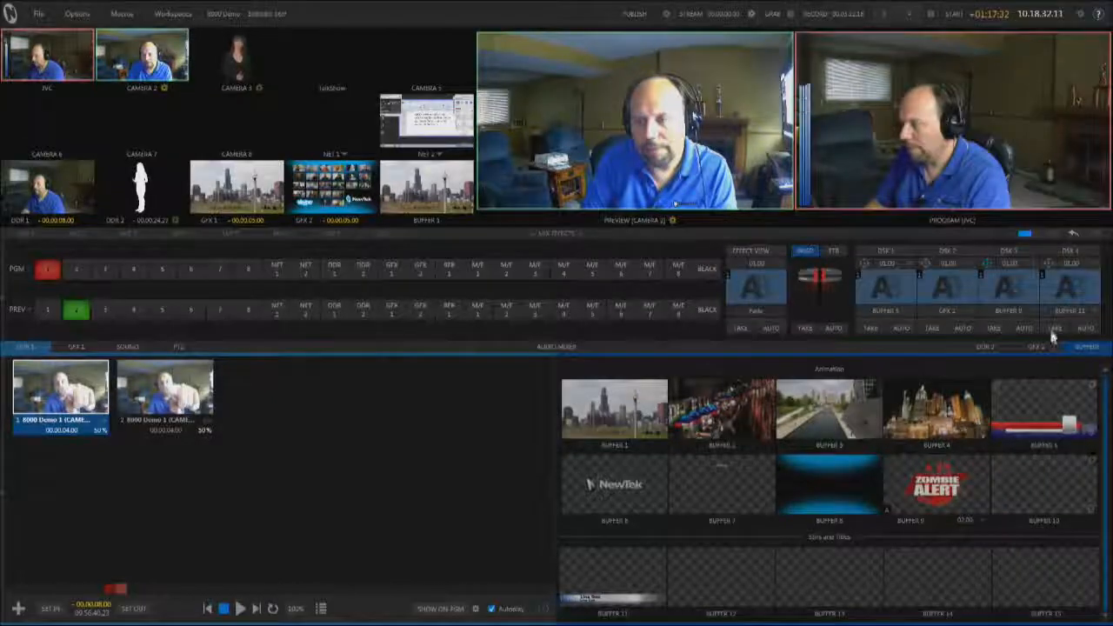
click(1053, 330)
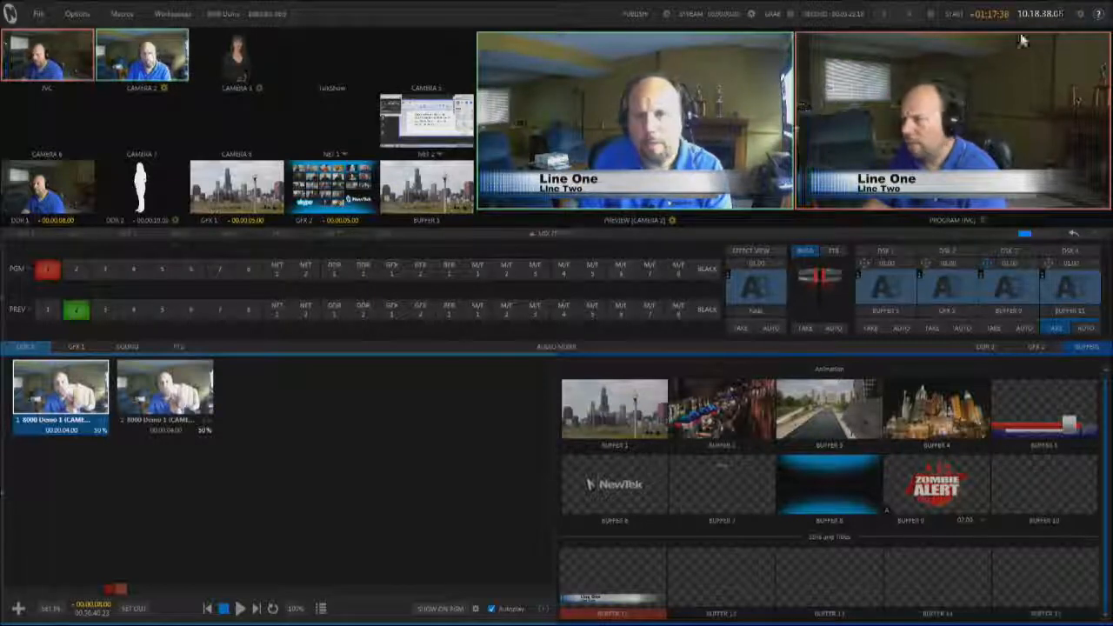
- Change the video source of the HDMI output to the program feed in the output configuration and close it
click(983, 221)
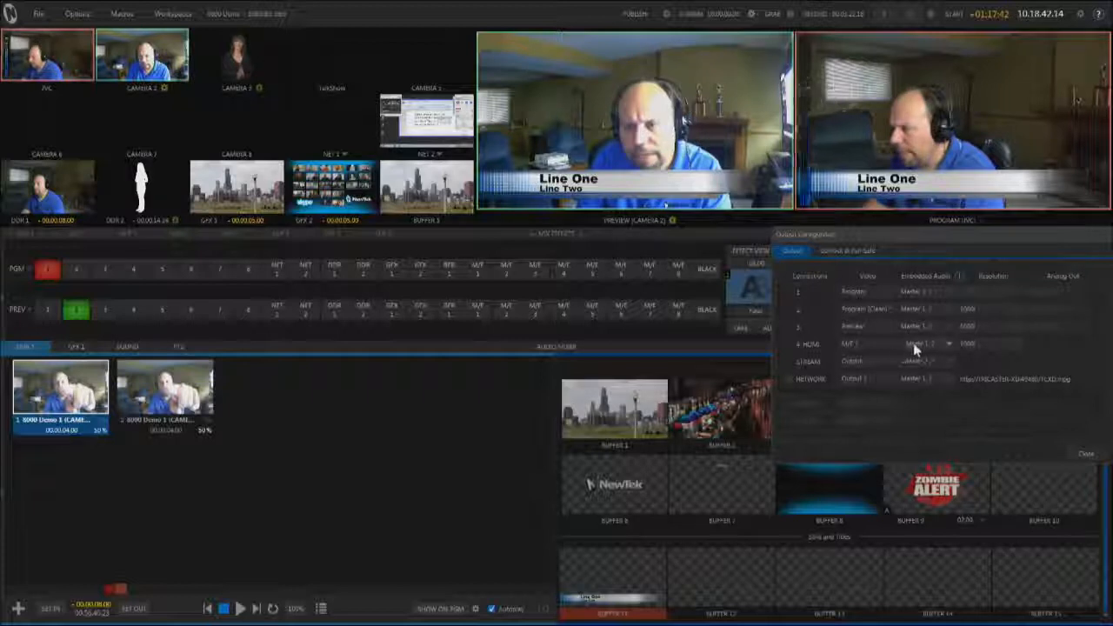
click(875, 336)
click(872, 355)
click(1085, 454)
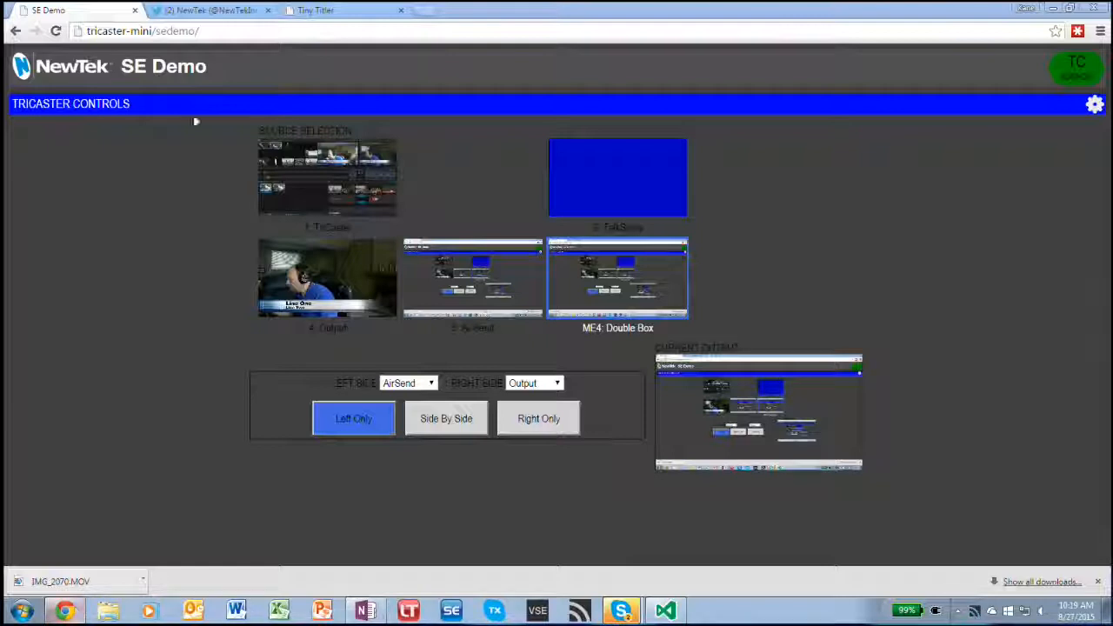
- Switch to Tiny Titler in the browser, and enter the presenter's full name as line 1 and "NewTek, Inc" as line 2
click(321, 9)
click(439, 108)
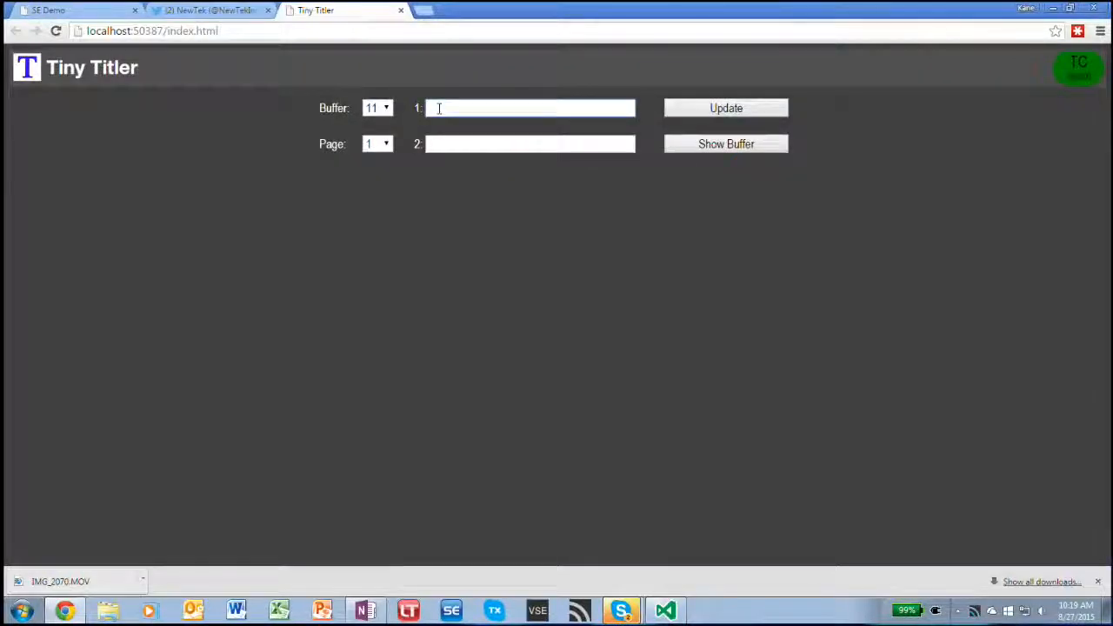
text(Kane Peterson)
key(Tab)
text(New)
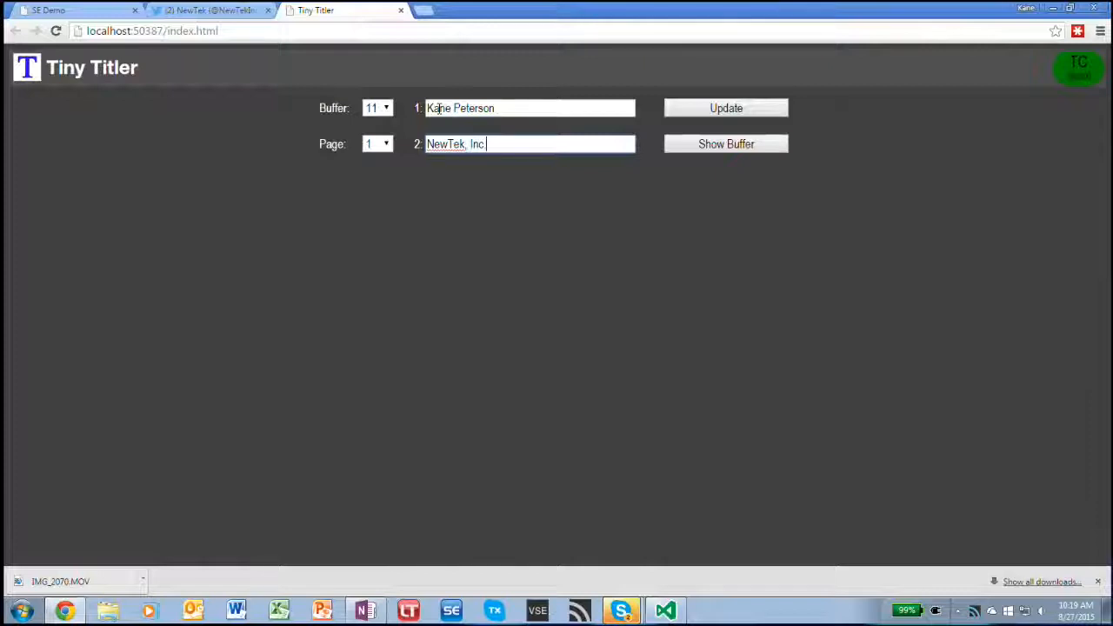